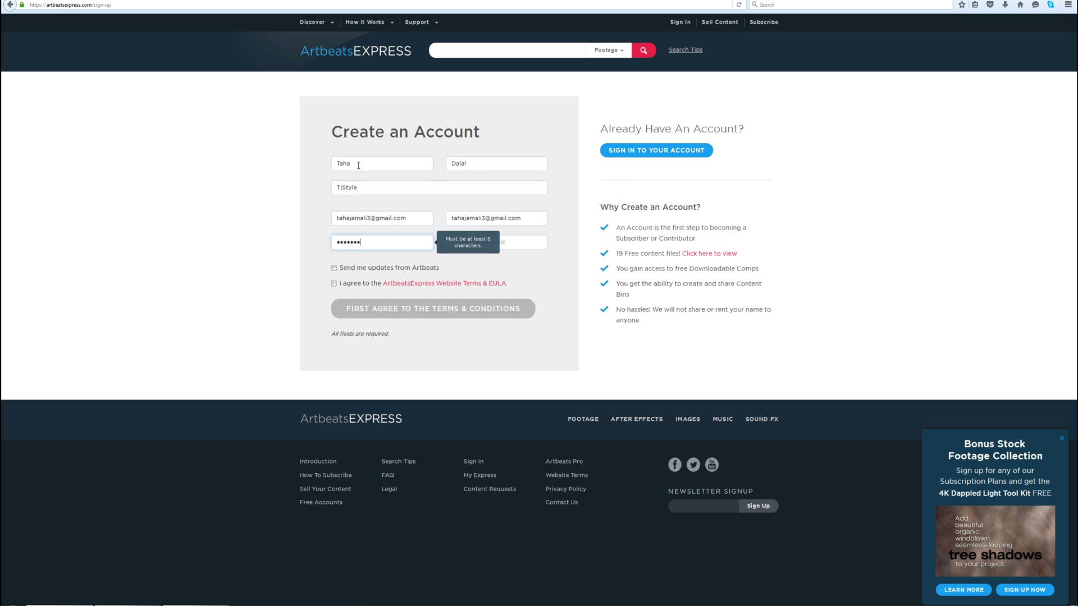
# Opt in to updates from Artbeats on the account form and look through the My Downloads file list
pyautogui.click(333, 268)
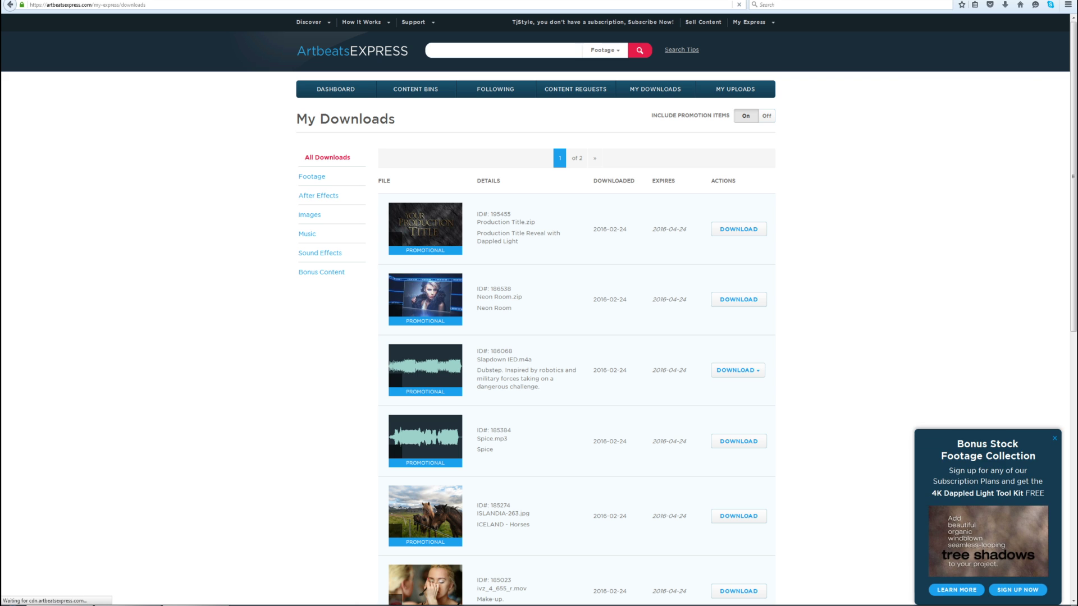
pyautogui.scroll(-10, 539, 309)
pyautogui.scroll(10, 539, 309)
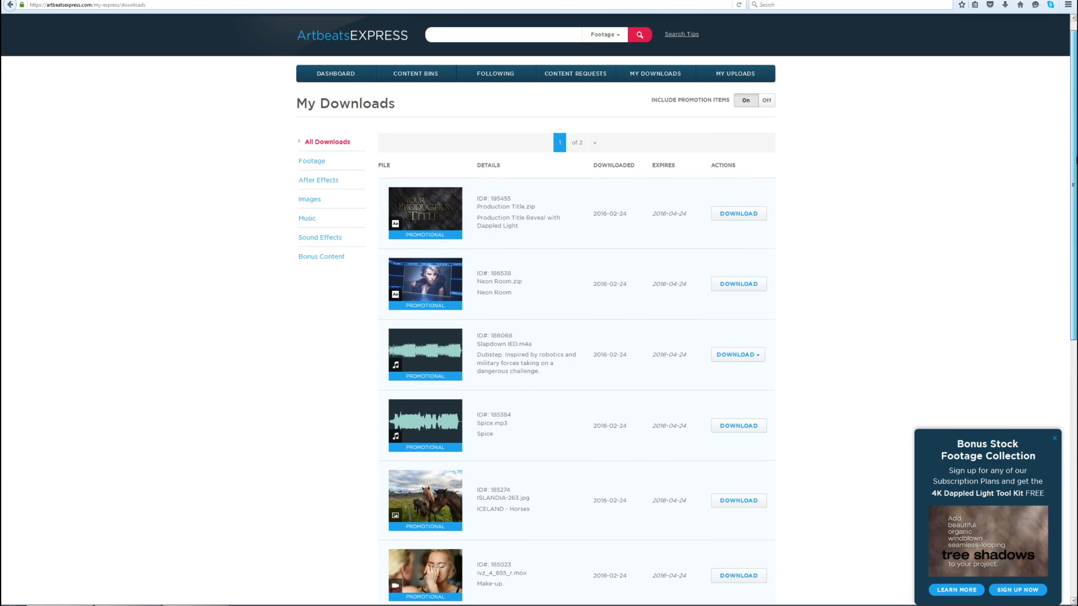
pyautogui.scroll(-5, 539, 336)
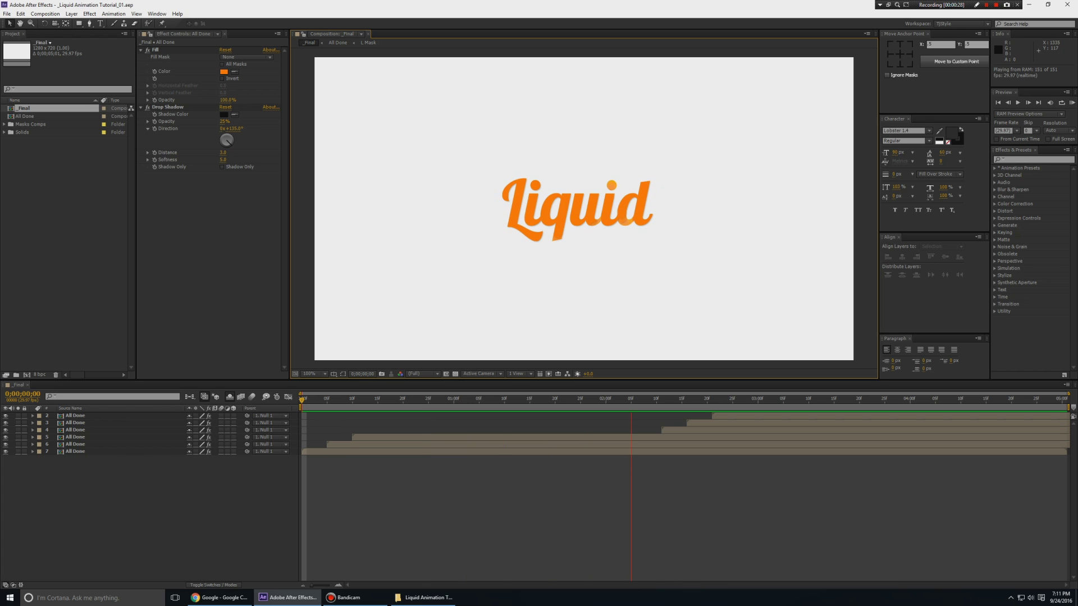
# Stop the preview and group all existing project items into a new folder named Done
pyautogui.press('space')
pyautogui.moveTo(35, 199); pyautogui.dragTo(16, 71)
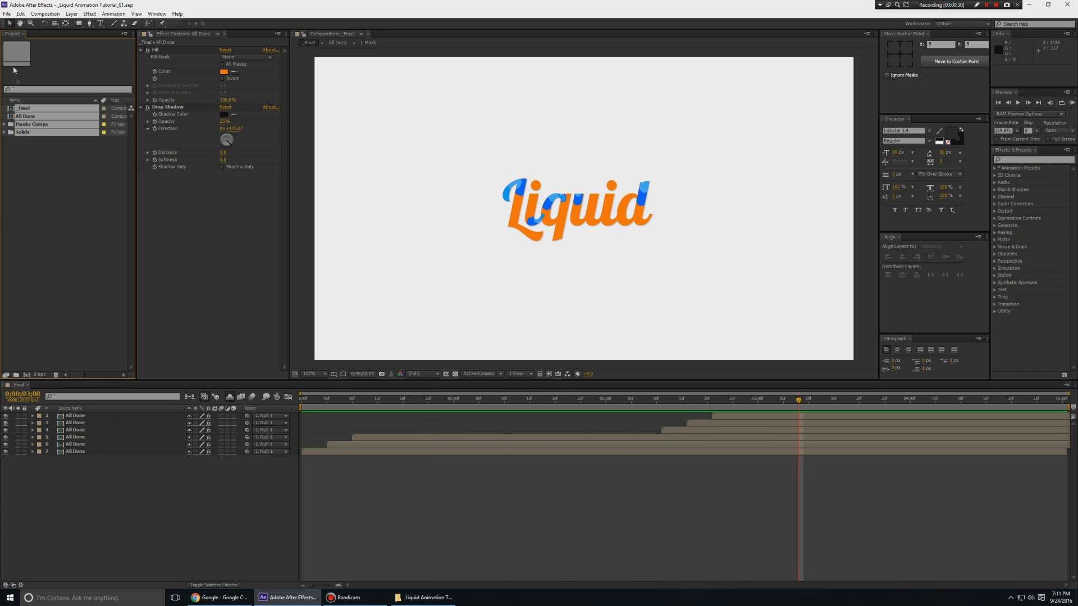
pyautogui.moveTo(34, 132); pyautogui.dragTo(30, 375)
pyautogui.write('Done')
pyautogui.press('Return')
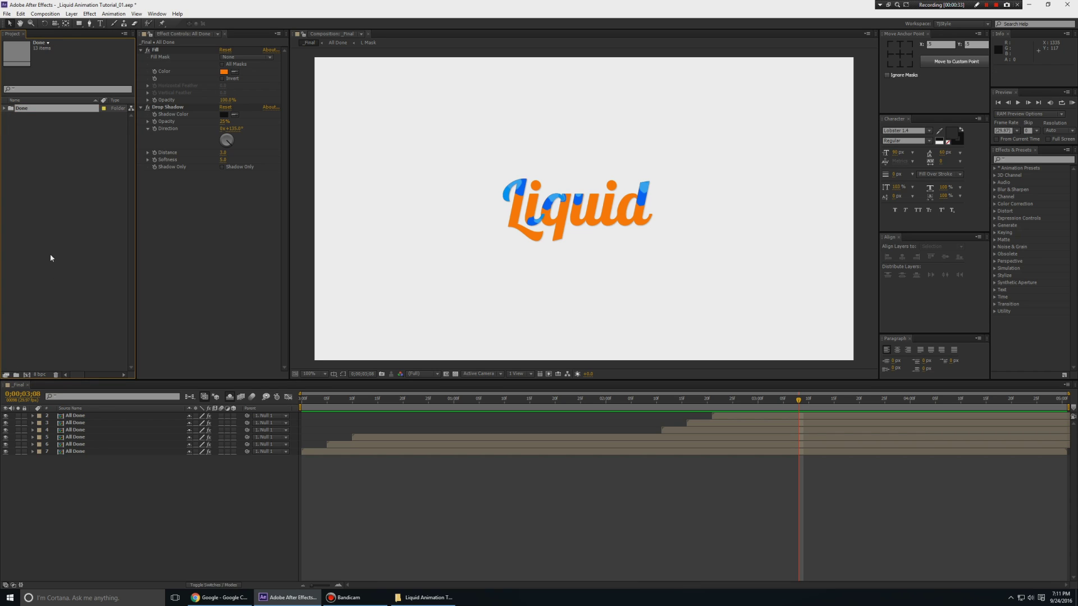
# Create a new composition named "_All Alphabets" with the offered settings
pyautogui.rightClick(83, 207)
pyautogui.click(95, 209)
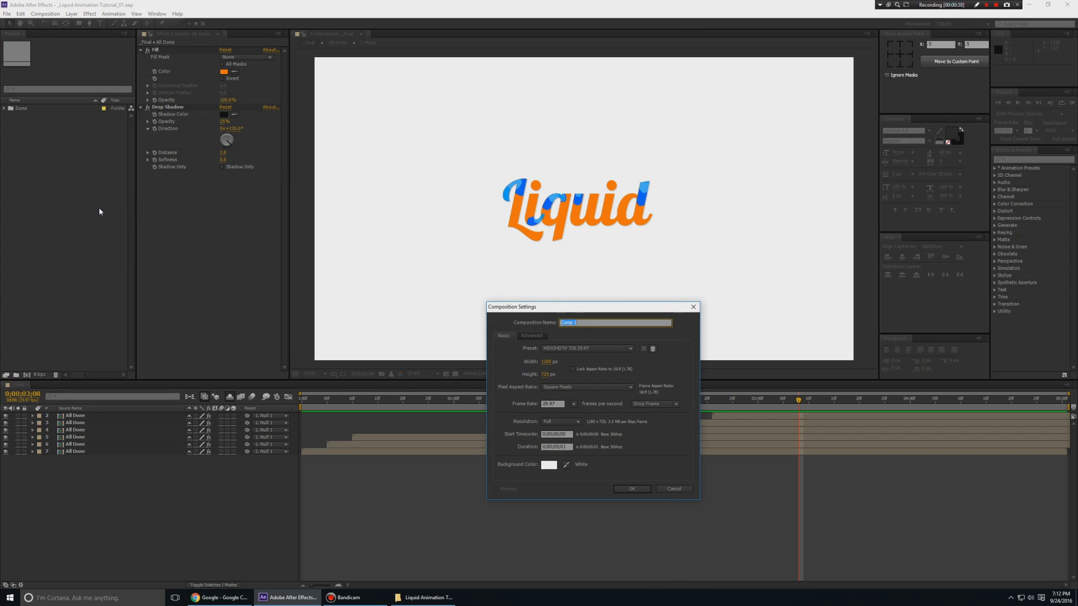
pyautogui.write('_All Alphabets')
pyautogui.click(617, 488)
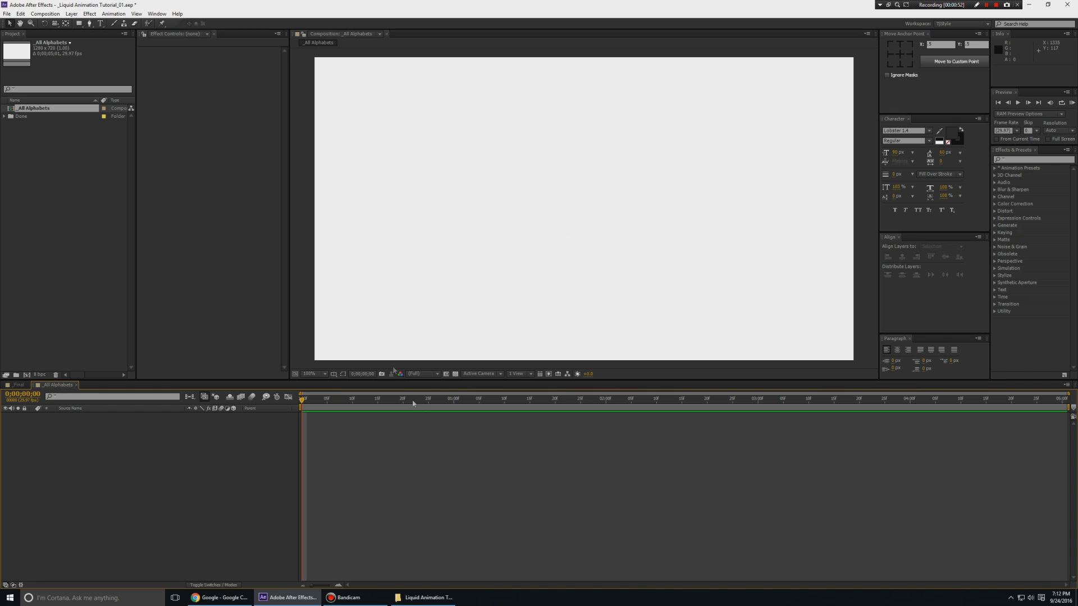
# Add a text layer reading "Liquid" with a capital L to the empty composition
pyautogui.hotkey('ctrl', 't')
pyautogui.click(532, 199)
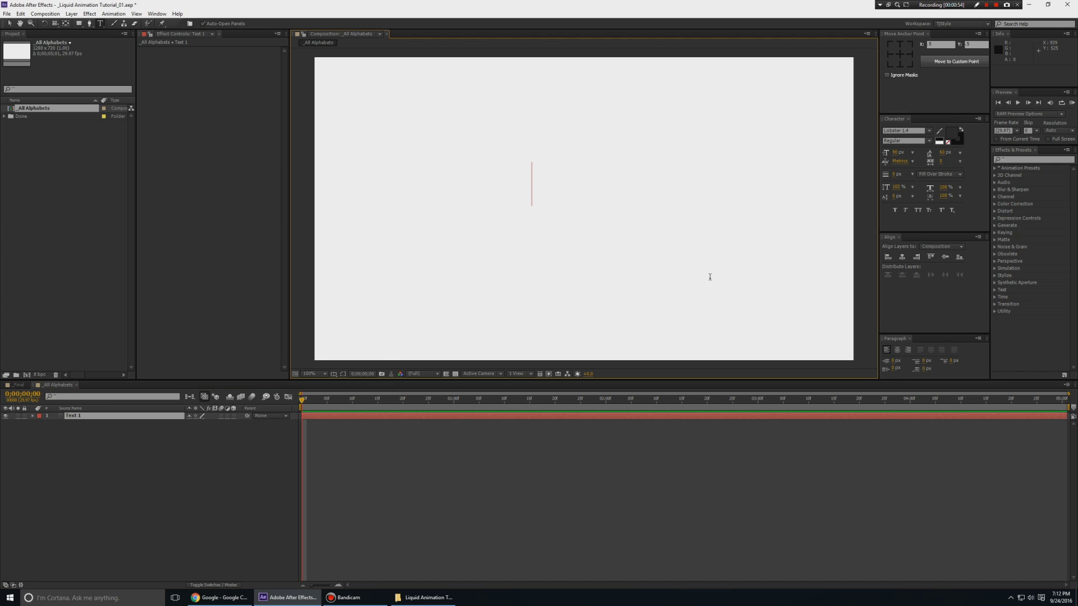
pyautogui.write('liq')
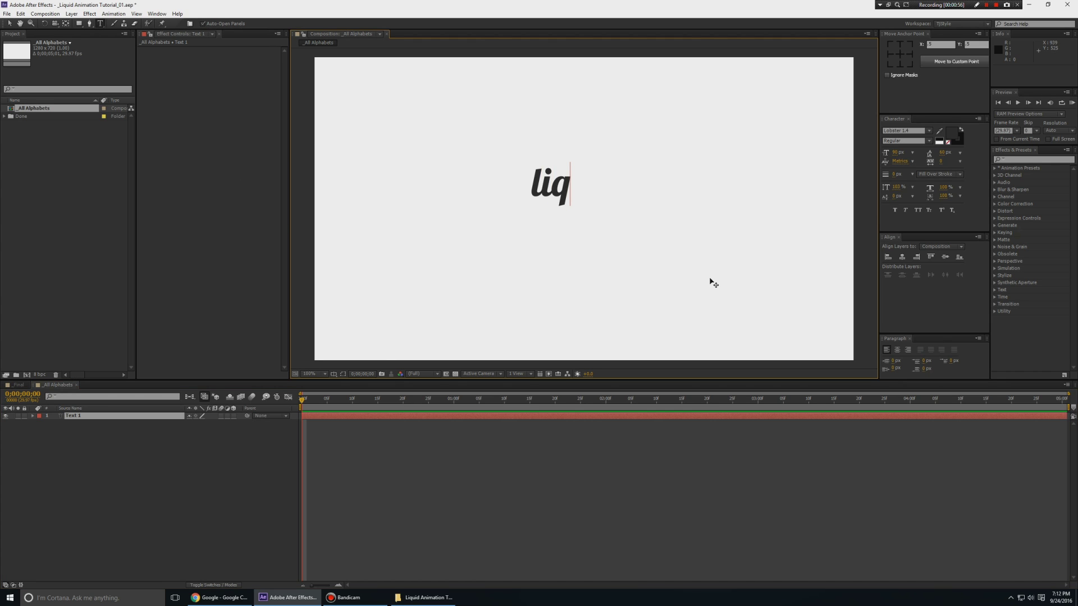
pyautogui.press('BackSpace')
pyautogui.press('BackSpace')
pyautogui.press('BackSpace')
pyautogui.write('Li')
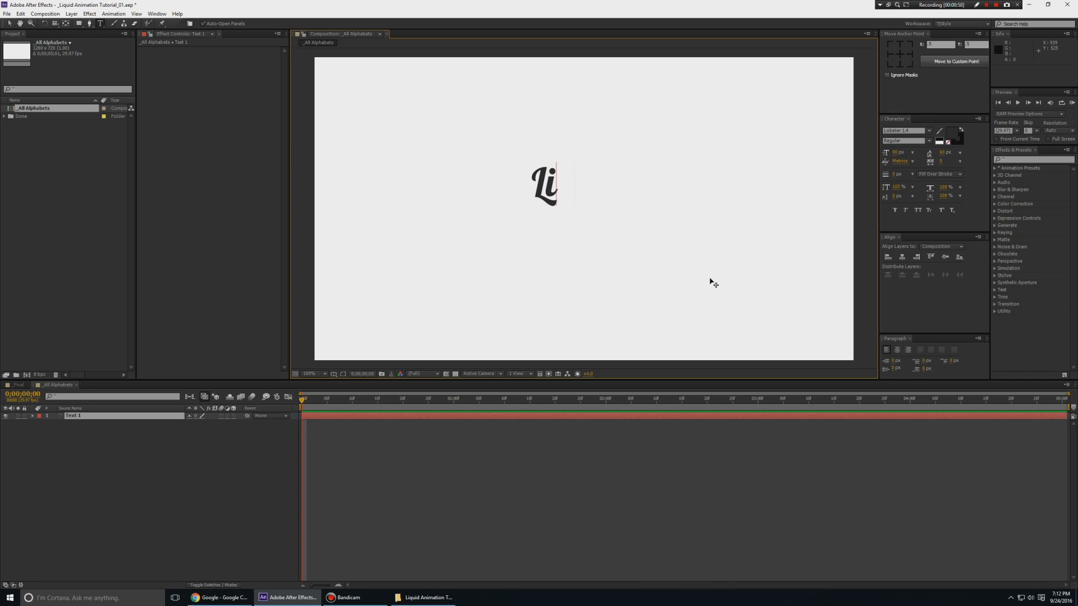
pyautogui.write('quid')
pyautogui.press('Escape')
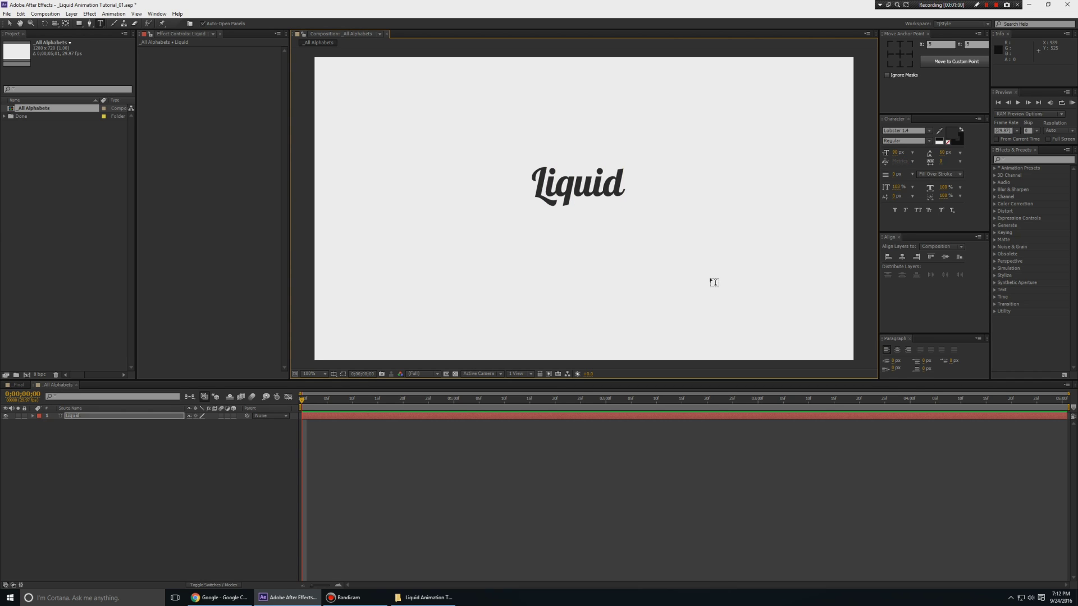
# Enlarge the Liquid text proportionally and move it to around the middle of the composition
pyautogui.press('v')
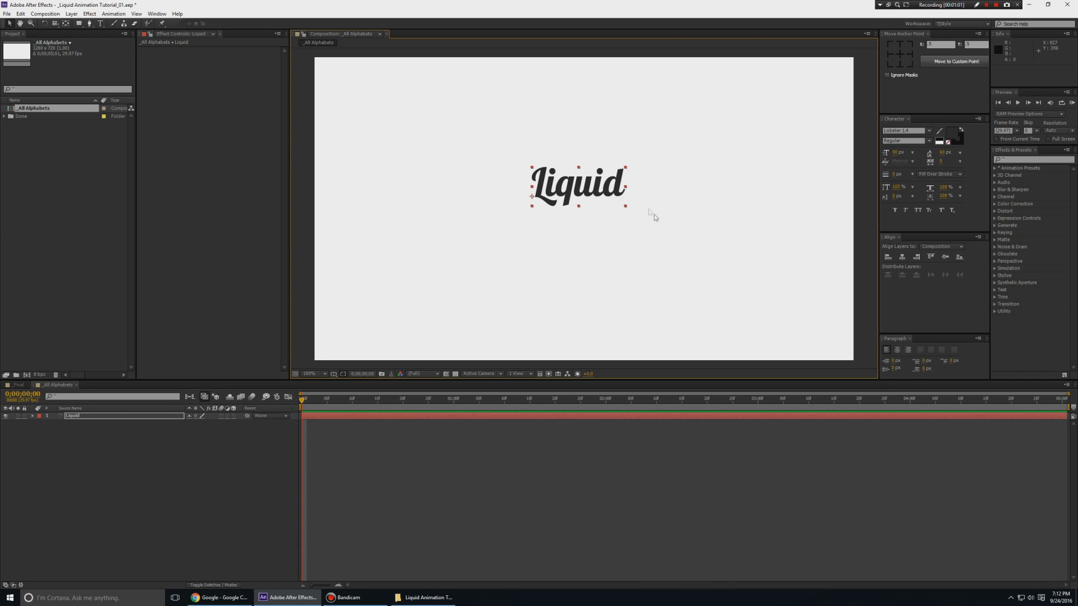
pyautogui.moveTo(625, 166); pyautogui.dragTo(788, 118)
pyautogui.moveTo(718, 176); pyautogui.dragTo(645, 206)
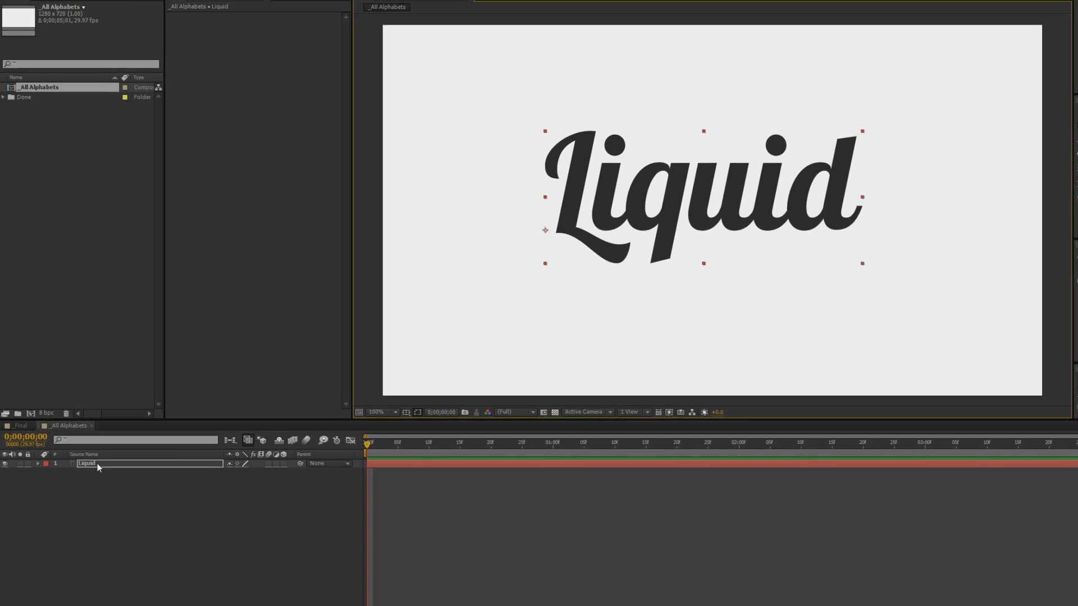
# Create shapes from the Liquid text layer and delete the original text layer
pyautogui.rightClick(81, 416)
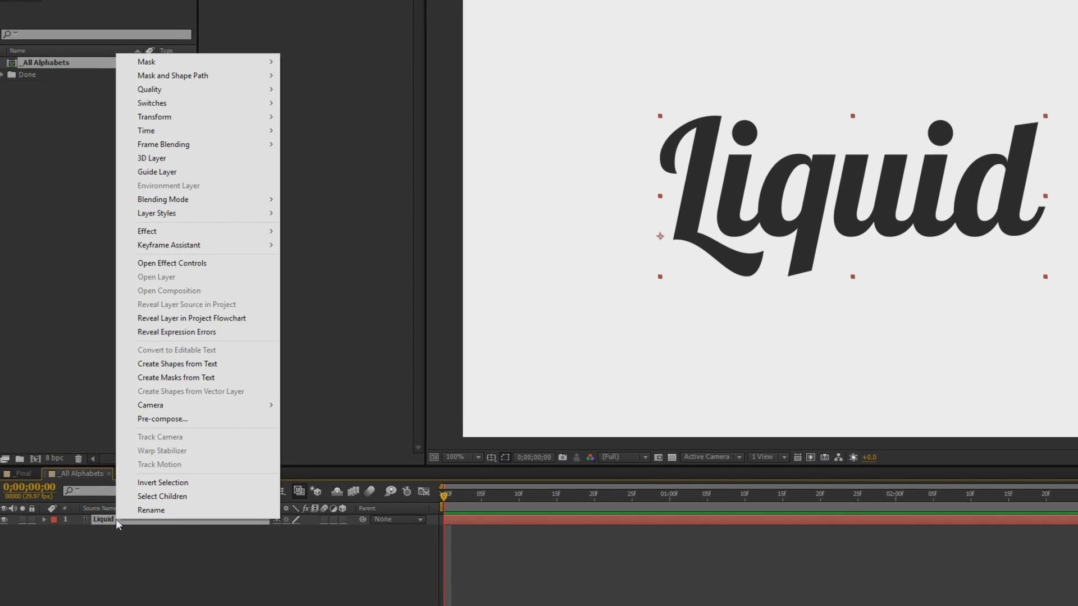
pyautogui.click(163, 366)
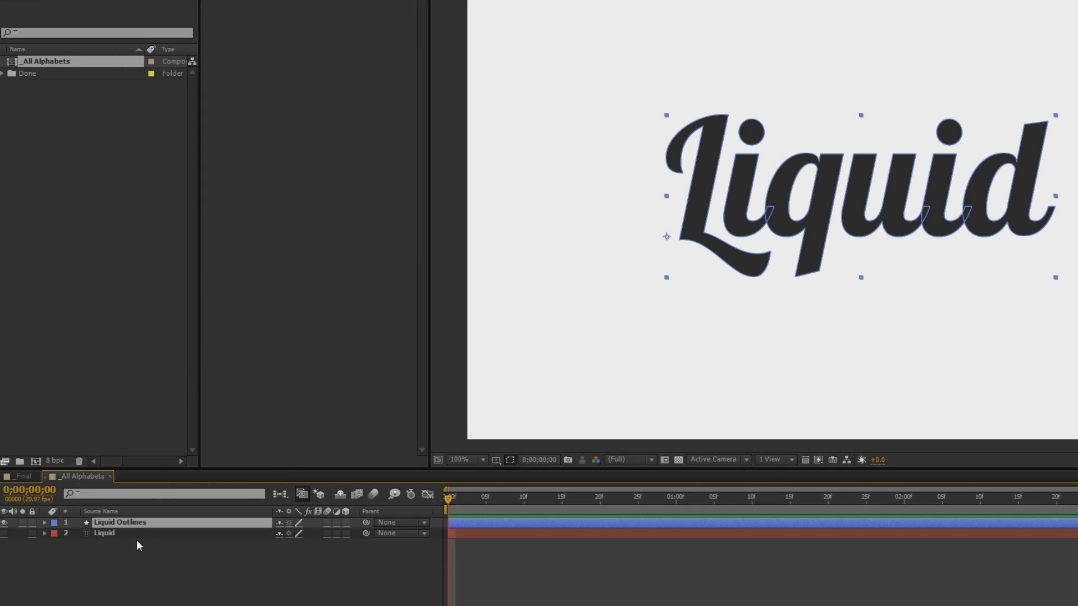
pyautogui.click(106, 534)
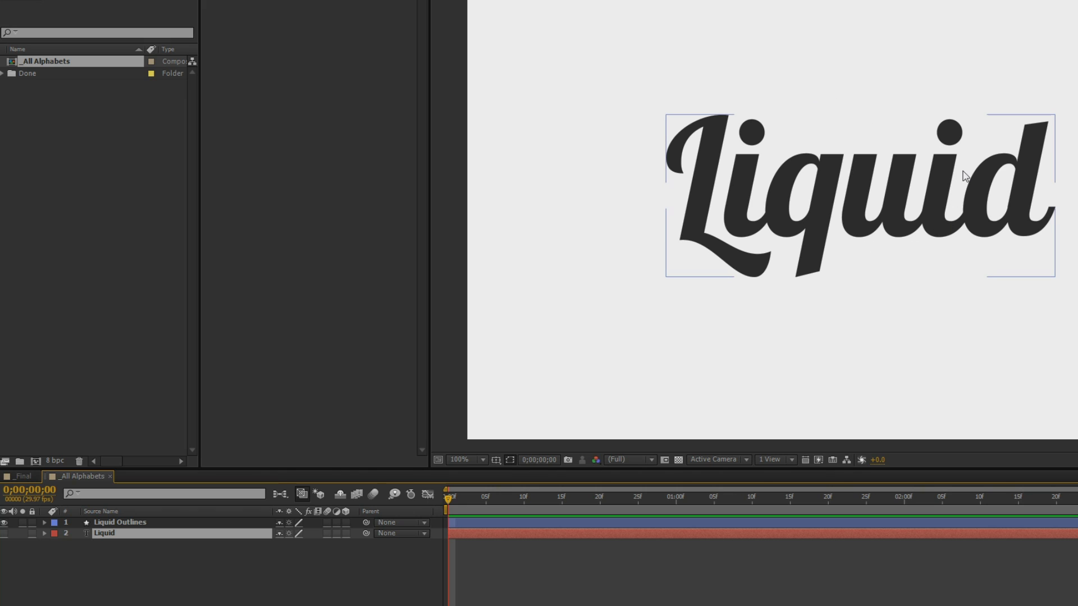
pyautogui.click(153, 523)
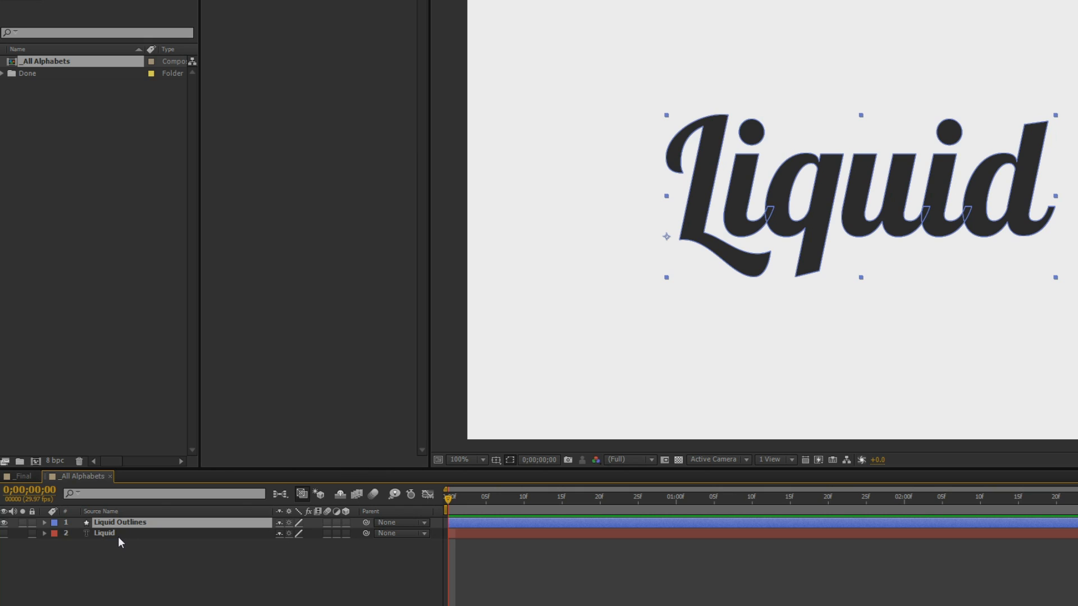
pyautogui.click(513, 232)
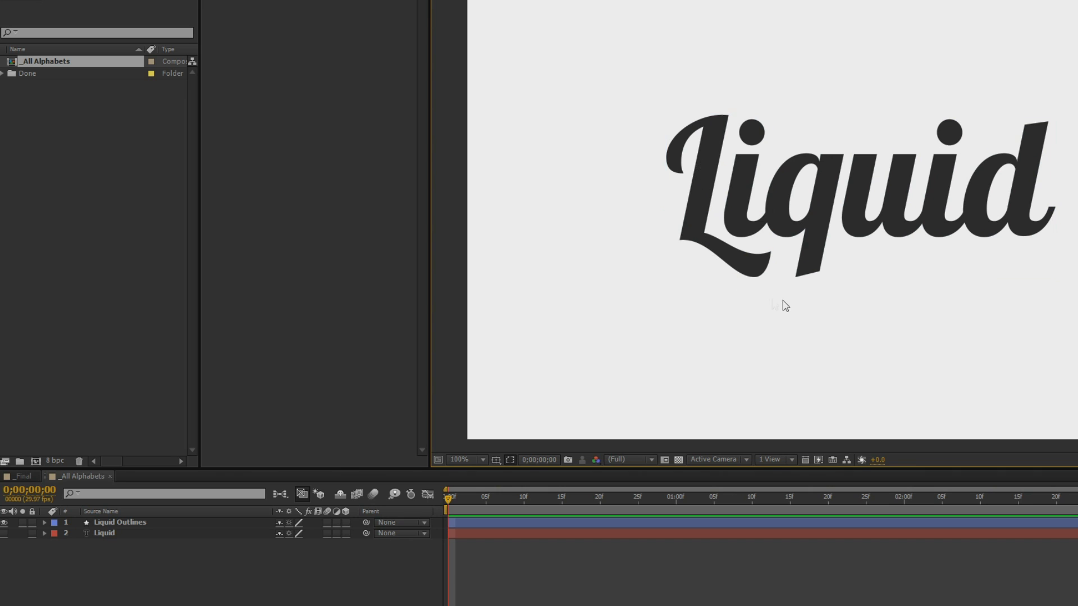
pyautogui.click(115, 535)
pyautogui.press('Delete')
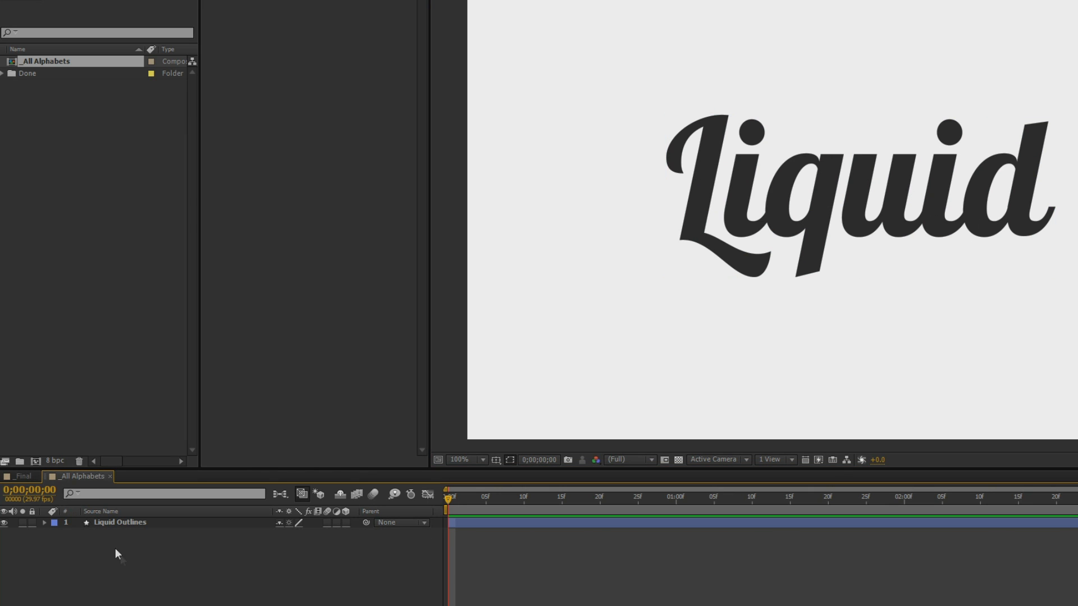
# Duplicate the Liquid Outlines shape layer five times, giving one layer for each letter, and leave all layers deselected
pyautogui.click(141, 523)
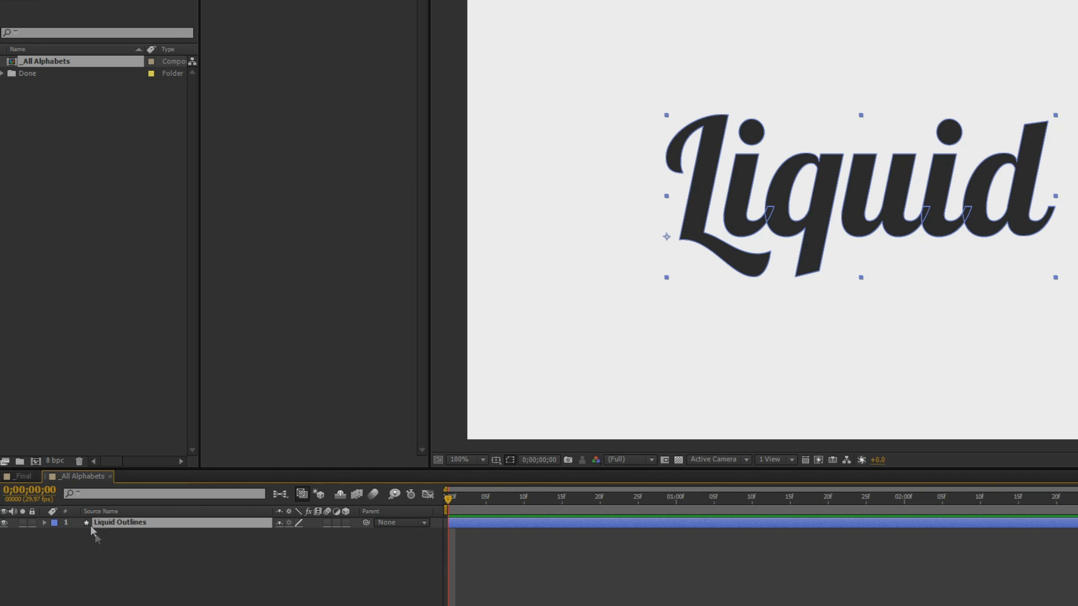
pyautogui.moveTo(116, 525); pyautogui.dragTo(112, 459)
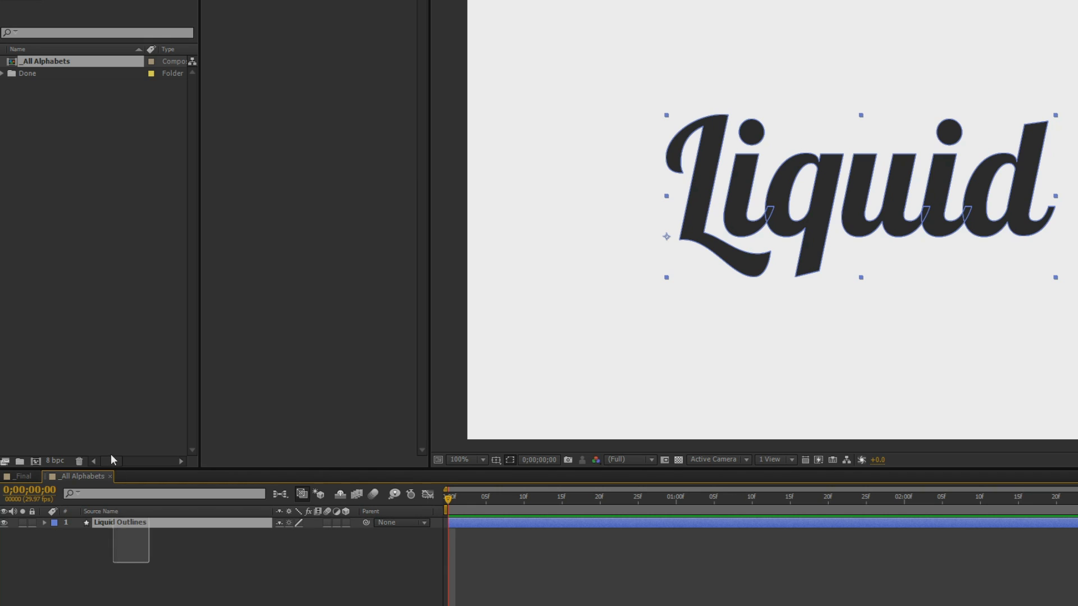
pyautogui.hotkey('ctrl', 'd')
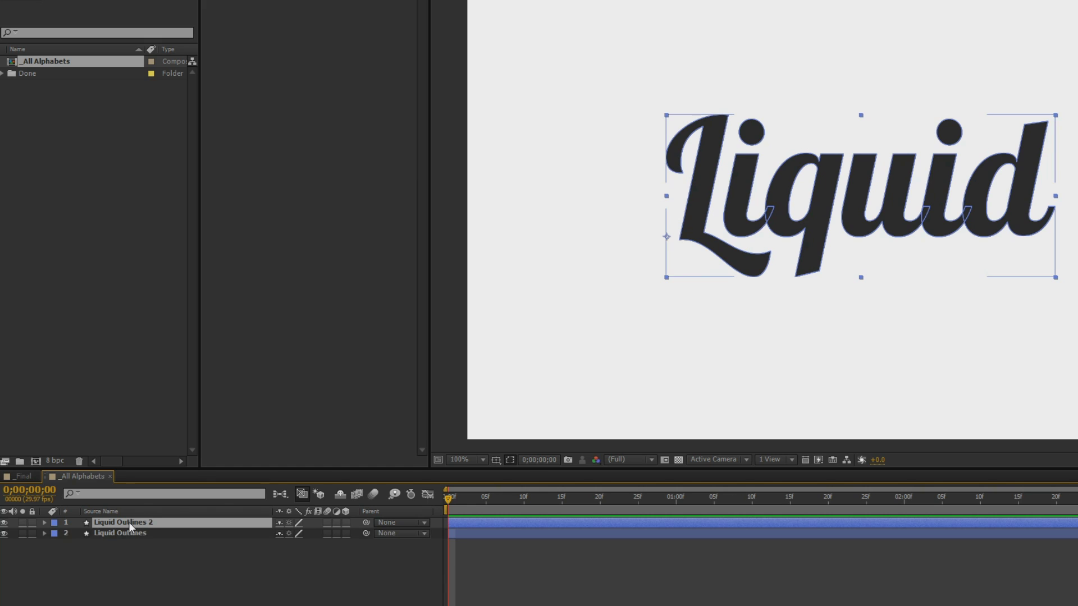
pyautogui.hotkey('ctrl', 'd')
pyautogui.hotkey('ctrl', 'd')
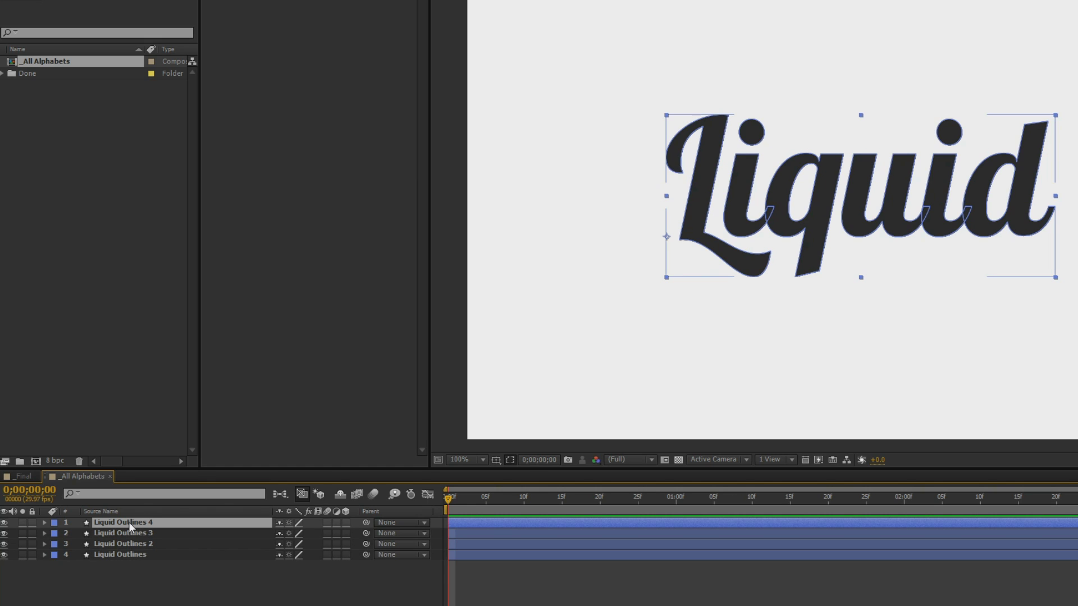
pyautogui.hotkey('ctrl', 'd')
pyautogui.hotkey('ctrl', 'd')
pyautogui.click(140, 577)
pyautogui.hotkey('ctrl', 'a')
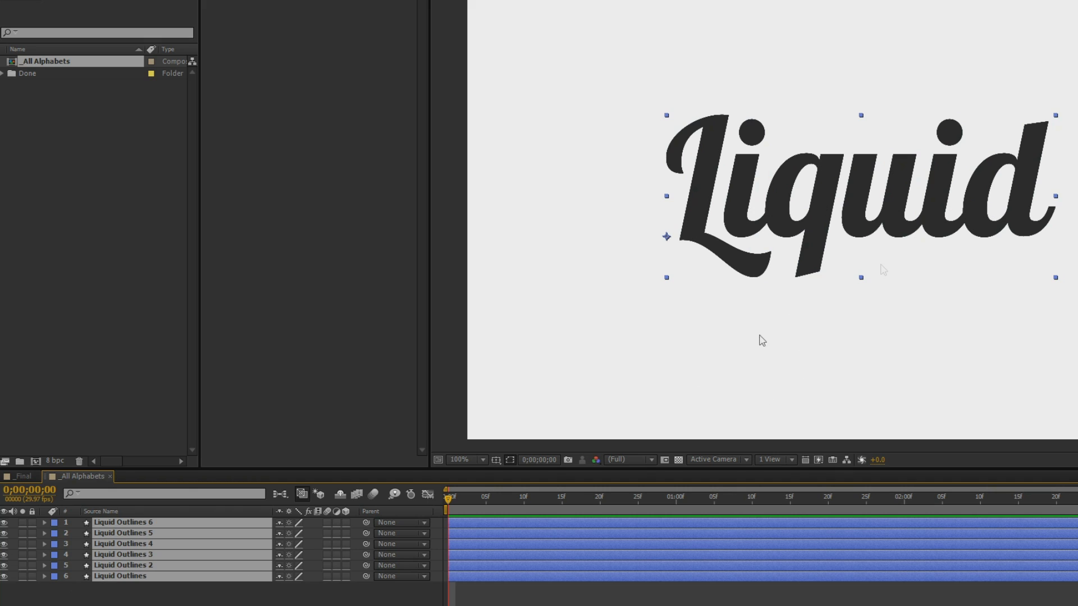
pyautogui.click(140, 587)
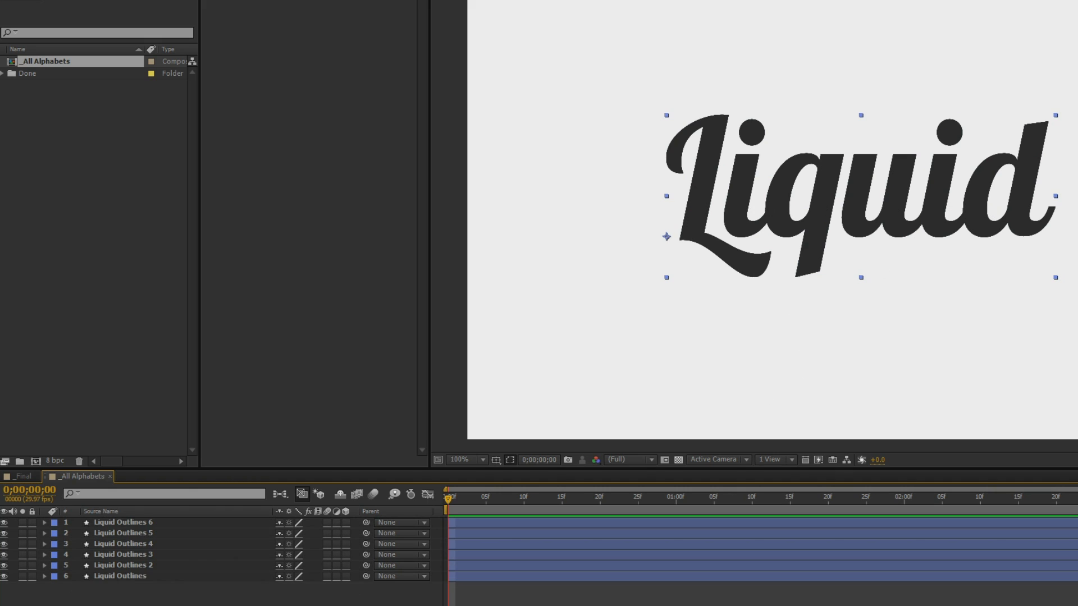
# Expand the contents of the original Liquid Outlines layer to list its individual letter groups
pyautogui.click(138, 580)
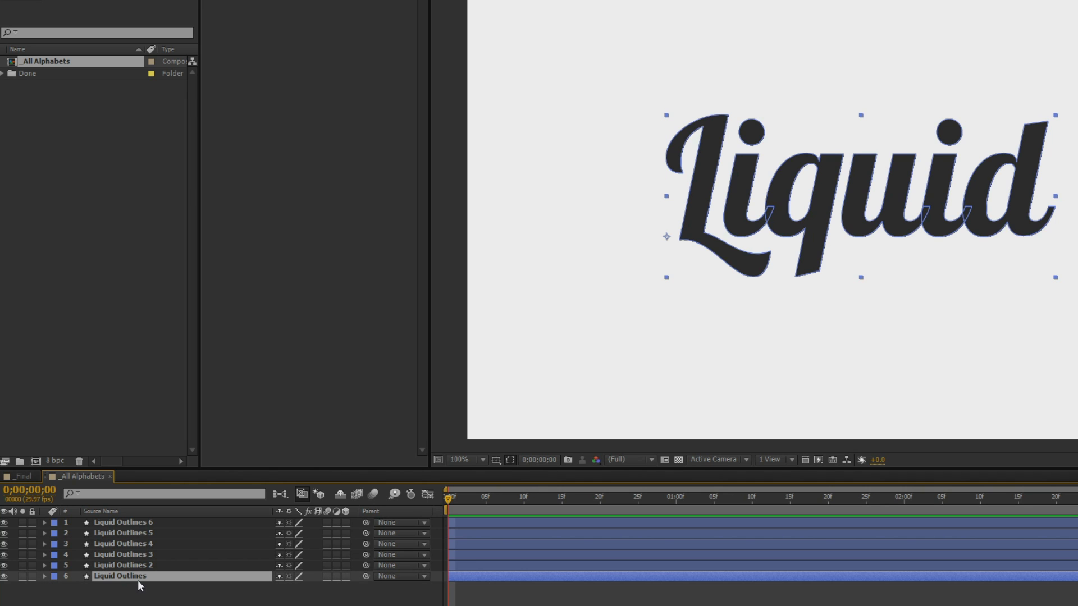
pyautogui.click(44, 576)
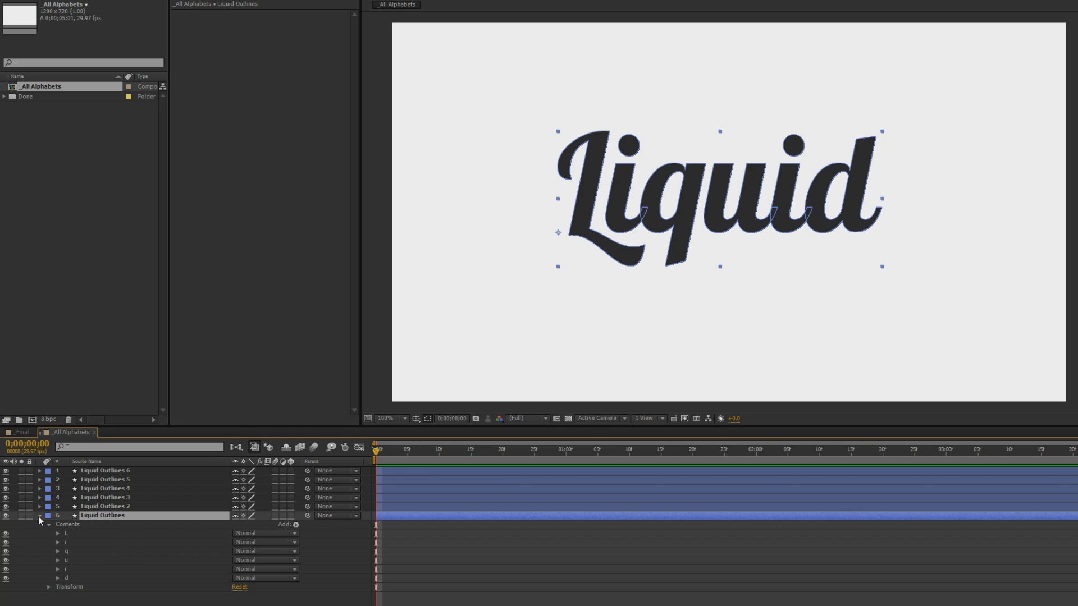
pyautogui.click(39, 516)
pyautogui.click(39, 516)
pyautogui.click(67, 524)
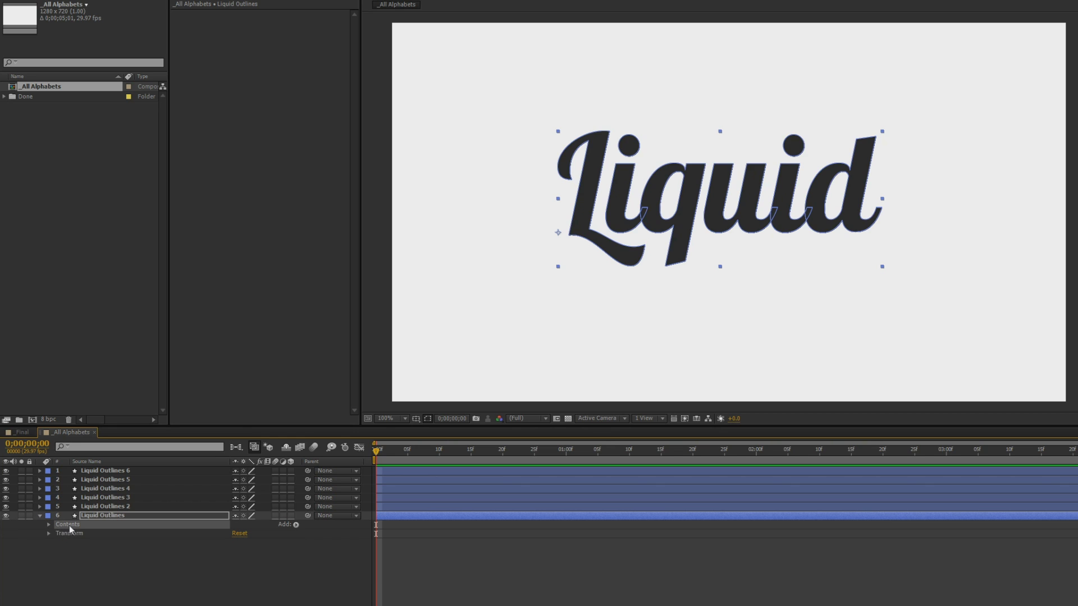
pyautogui.click(48, 525)
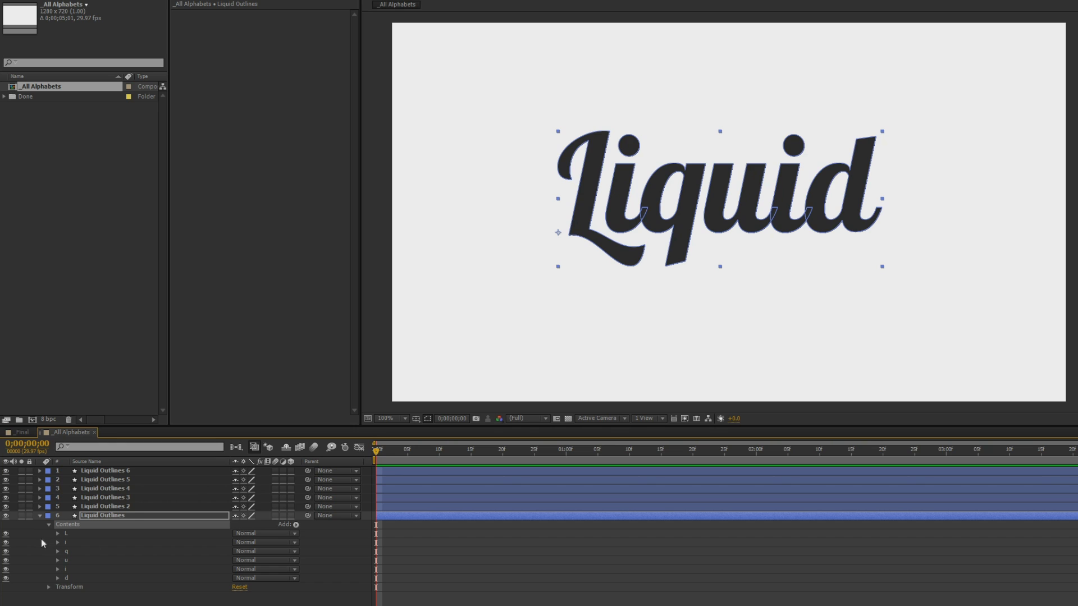
# Delete the i, q, u, i and d groups from the original Liquid Outlines layer, keeping only L, and collapse the layer
pyautogui.moveTo(39, 540); pyautogui.dragTo(100, 583)
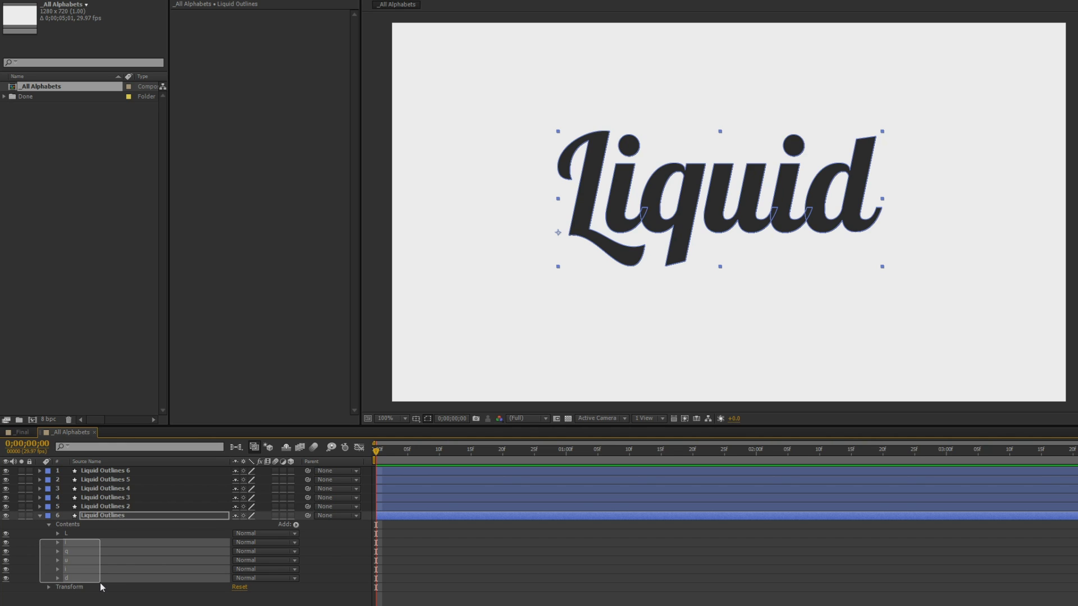
pyautogui.moveTo(100, 583); pyautogui.dragTo(100, 583)
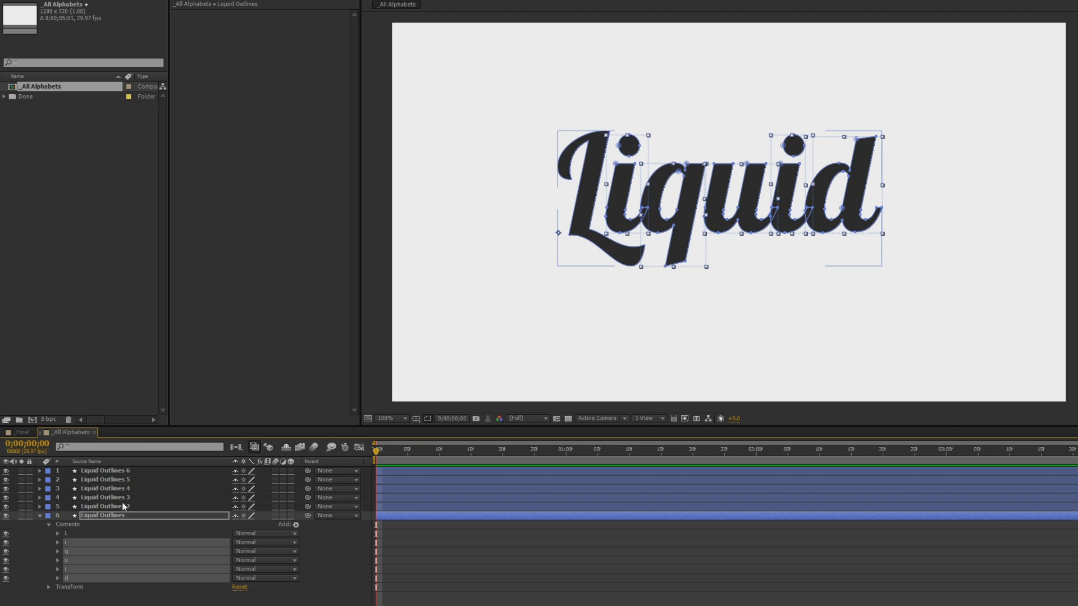
pyautogui.moveTo(41, 543); pyautogui.dragTo(89, 584)
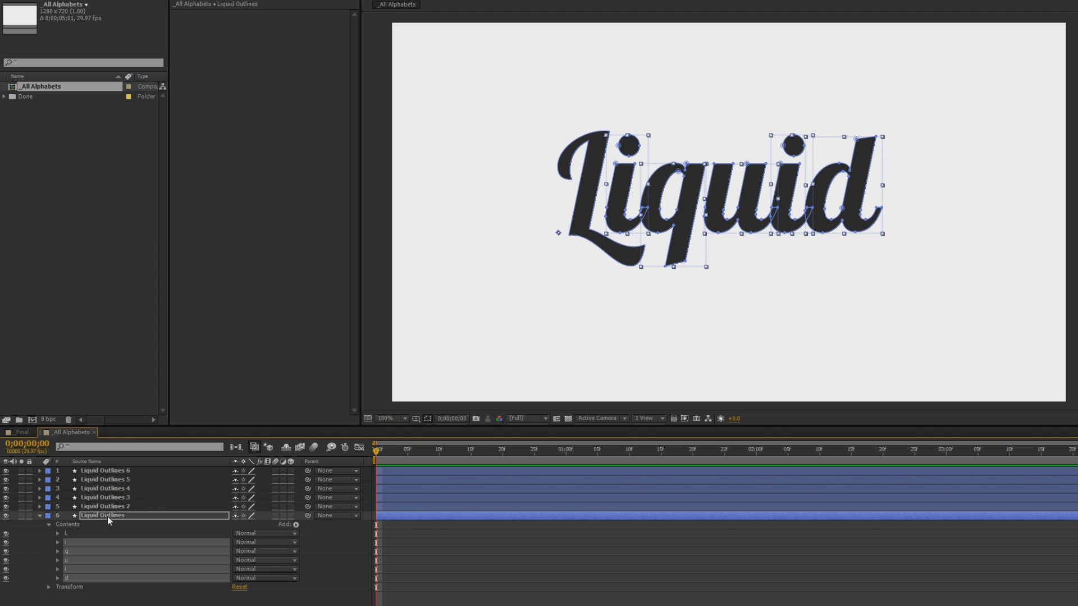
pyautogui.click(92, 515)
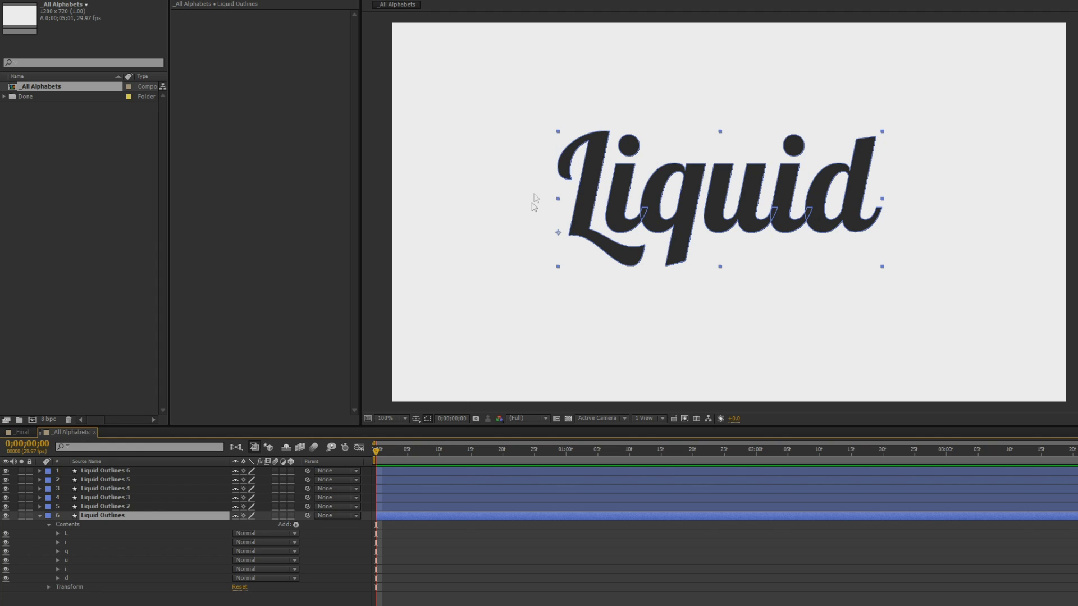
pyautogui.click(59, 544)
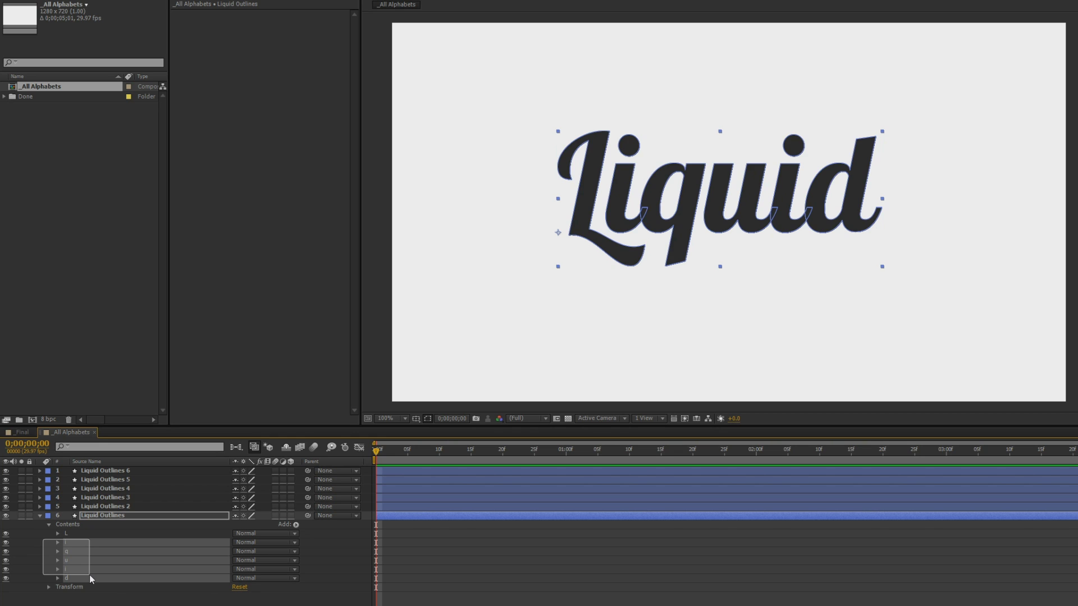
pyautogui.moveTo(90, 575); pyautogui.dragTo(90, 575)
pyautogui.moveTo(41, 548); pyautogui.dragTo(92, 581)
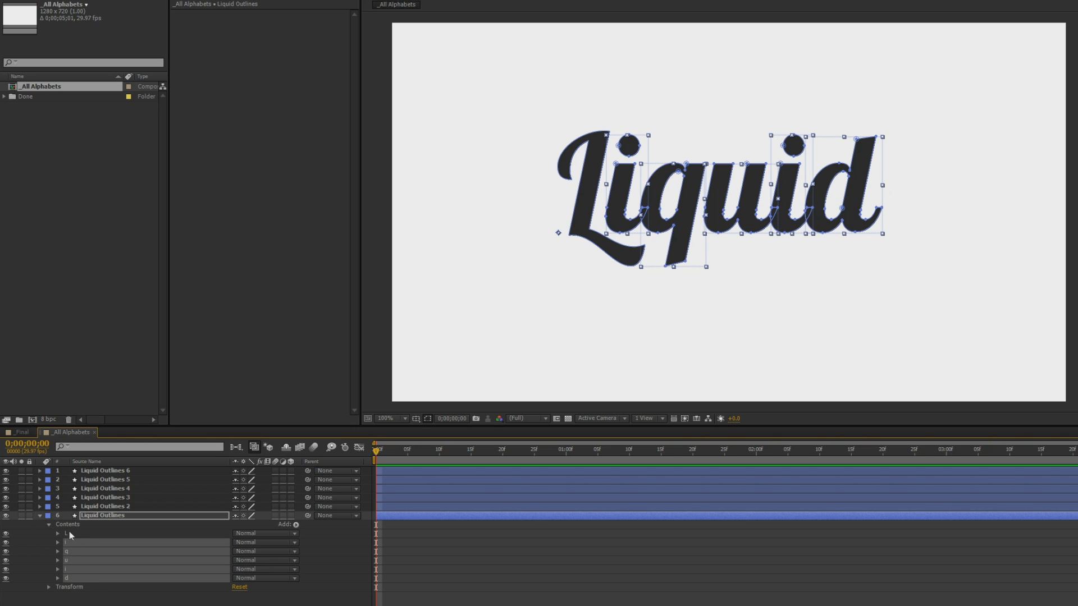
pyautogui.press('Delete')
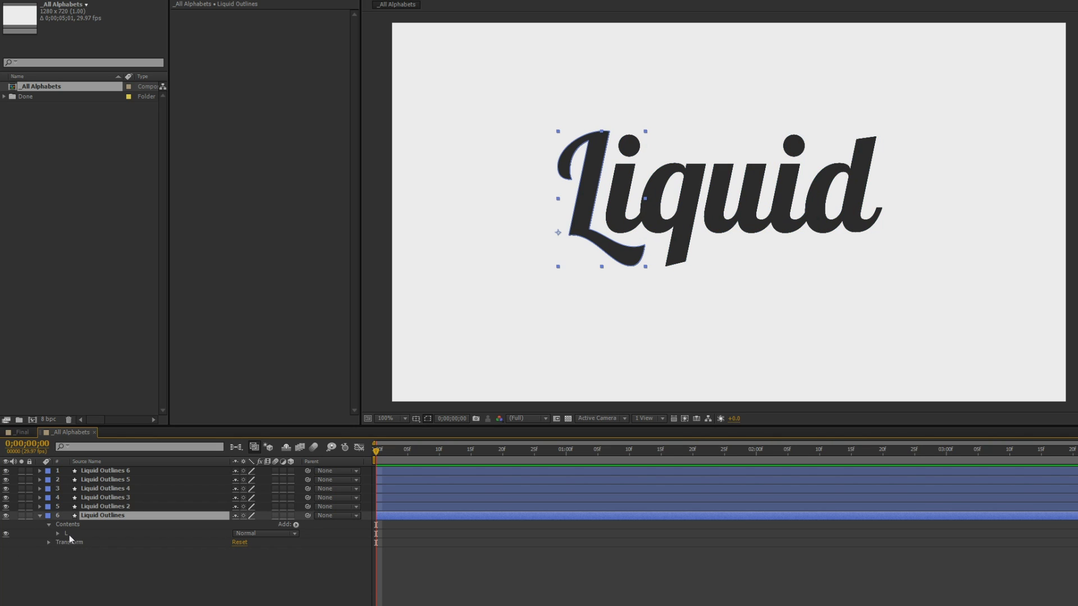
pyautogui.click(197, 524)
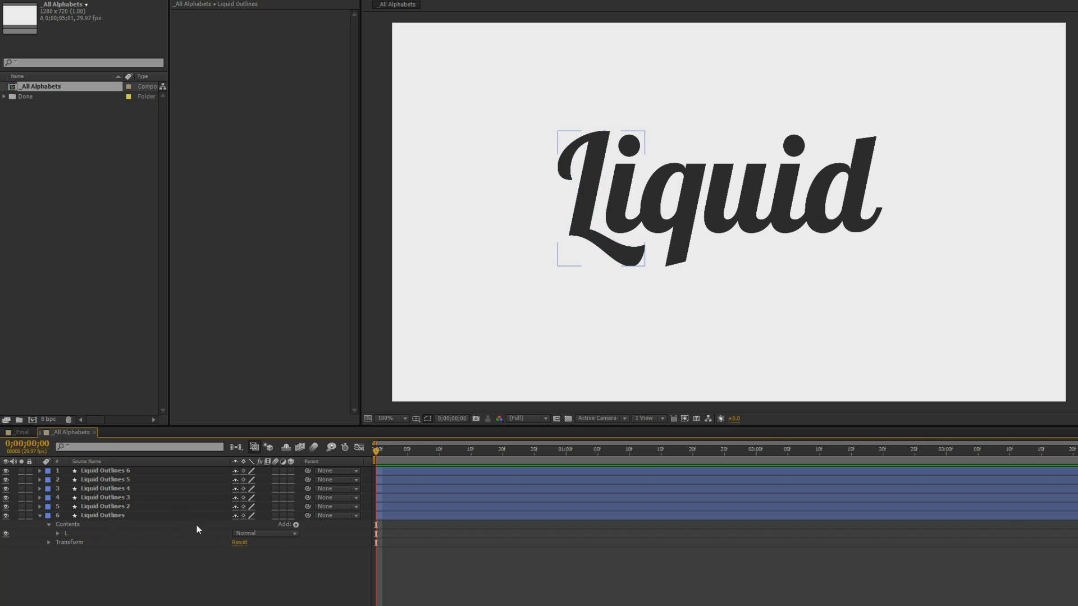
pyautogui.click(96, 517)
pyautogui.click(39, 514)
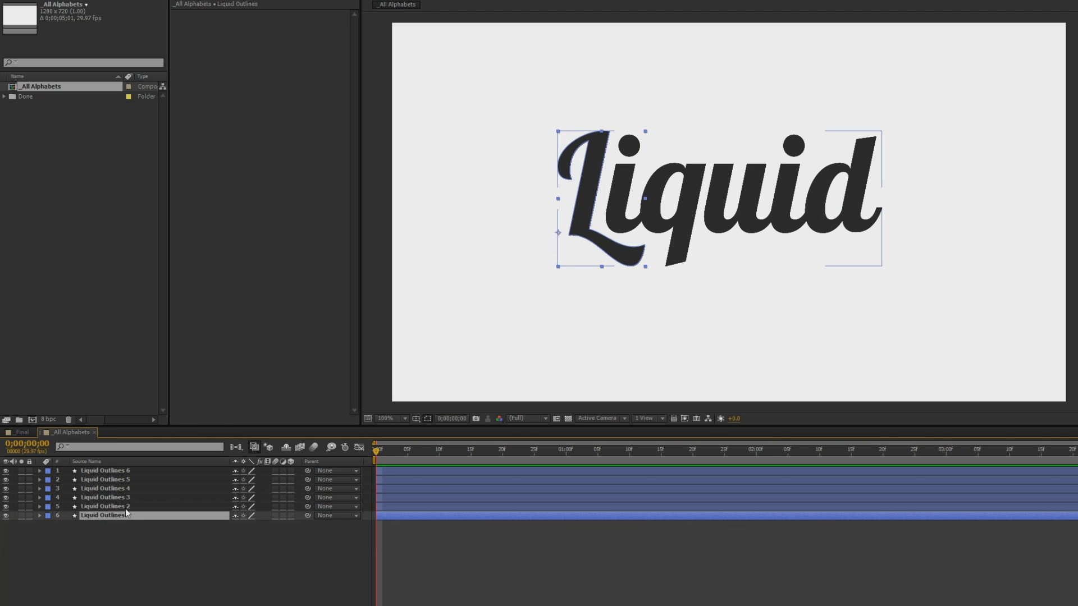
# Expand the five duplicated layers and delete every letter group except d from Liquid Outlines 6
pyautogui.click(121, 507)
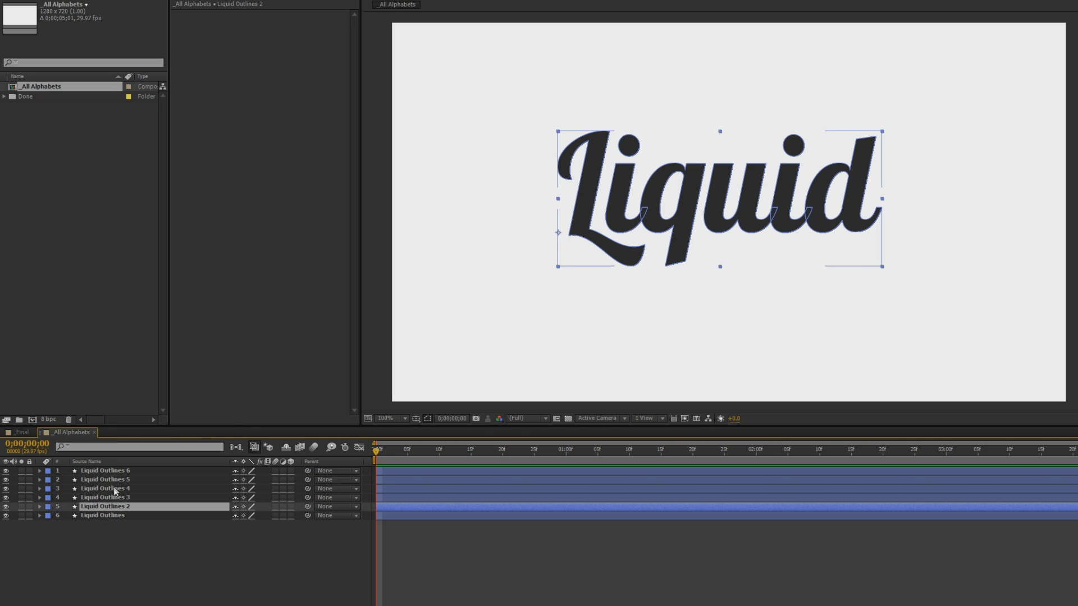
pyautogui.keyDown('shift'); pyautogui.click(108, 474); pyautogui.keyUp('shift')
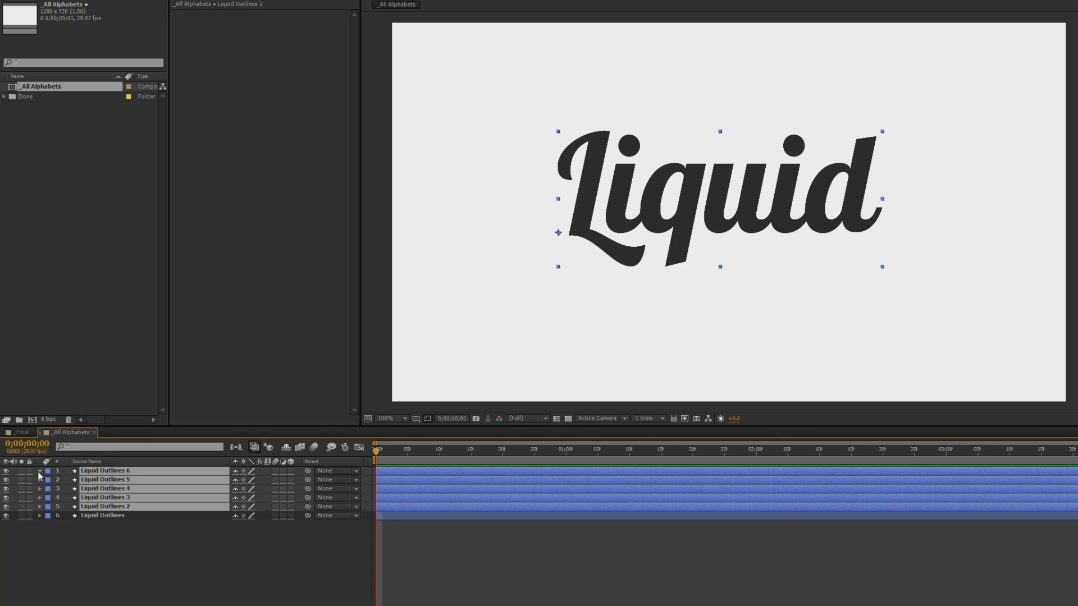
pyautogui.click(38, 471)
pyautogui.click(49, 479)
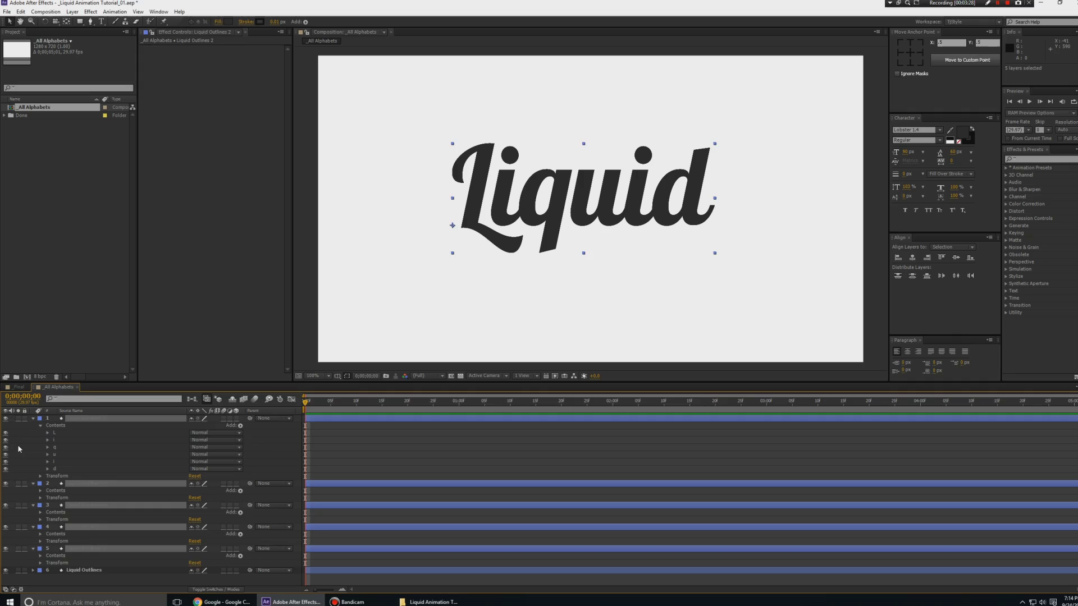
pyautogui.moveTo(27, 444); pyautogui.dragTo(57, 461)
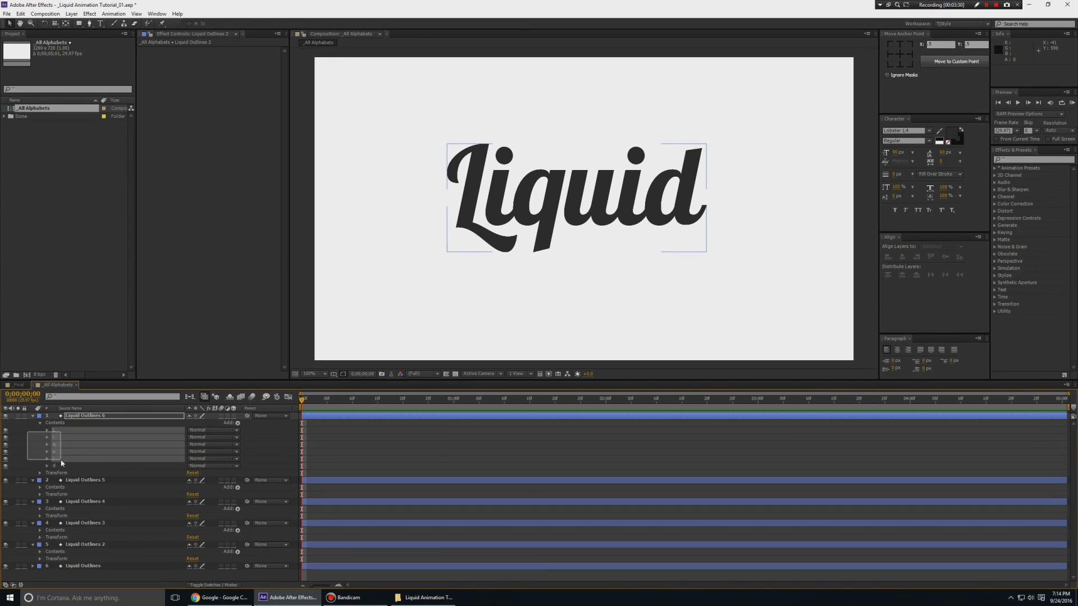
pyautogui.press('Delete')
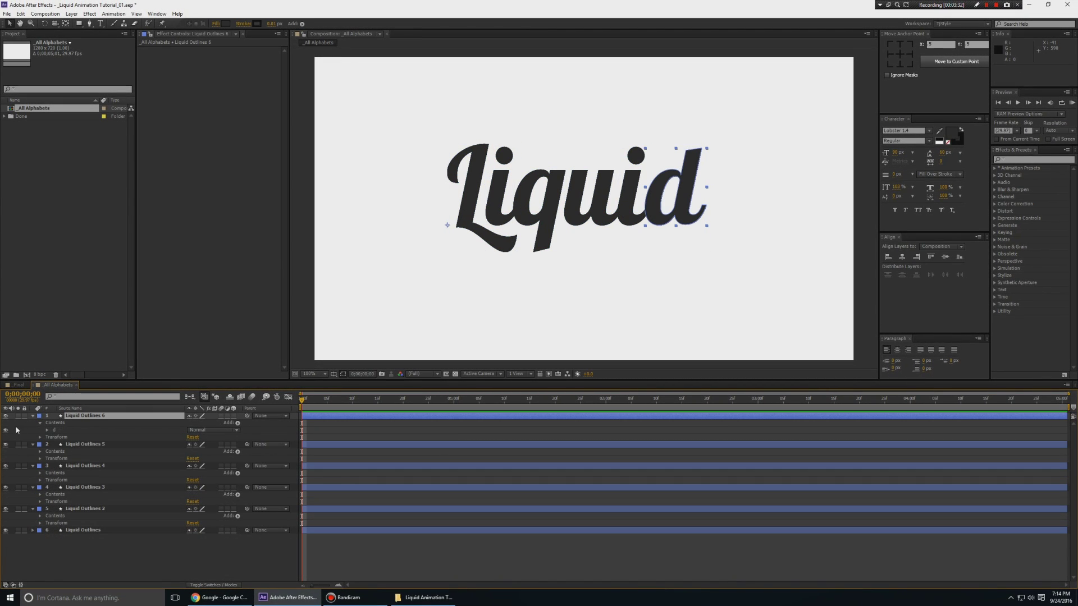
pyautogui.click(33, 420)
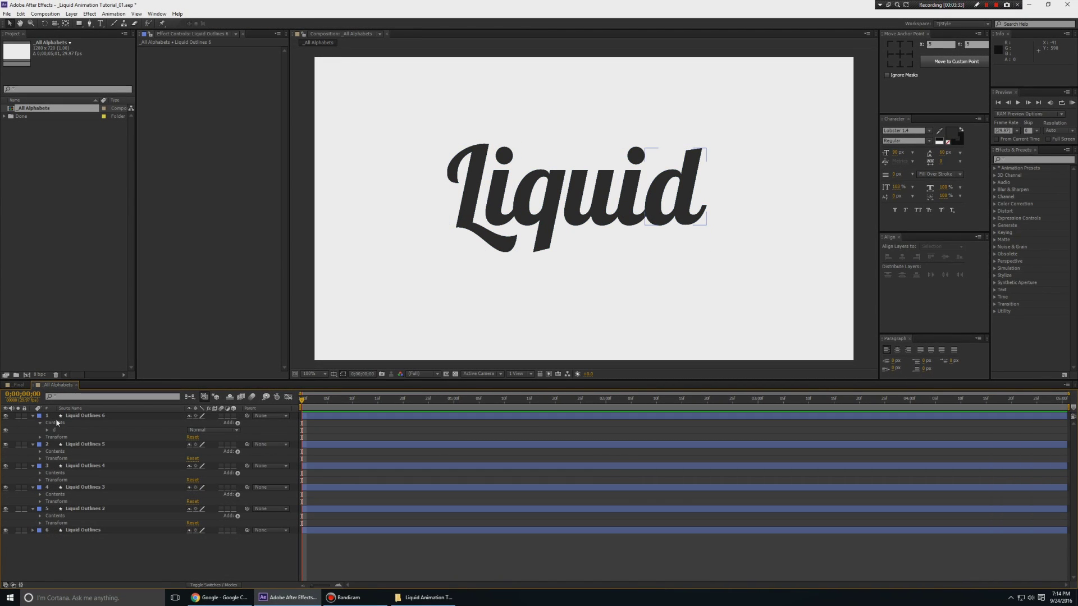
# Delete all letter groups from Liquid Outlines 5 except the second i
pyautogui.click(40, 452)
pyautogui.moveTo(32, 459); pyautogui.dragTo(64, 494)
pyautogui.keyDown('ctrl'); pyautogui.click(58, 487); pyautogui.keyUp('ctrl')
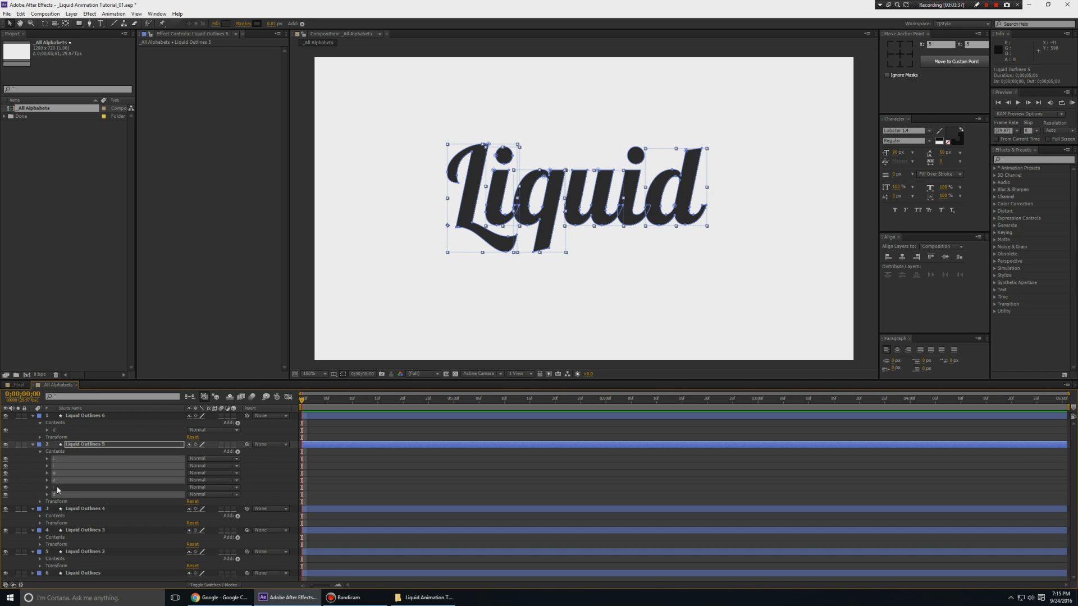
pyautogui.keyDown('ctrl'); pyautogui.click(59, 487); pyautogui.keyUp('ctrl')
pyautogui.keyDown('ctrl'); pyautogui.click(63, 487); pyautogui.keyUp('ctrl')
pyautogui.press('Delete')
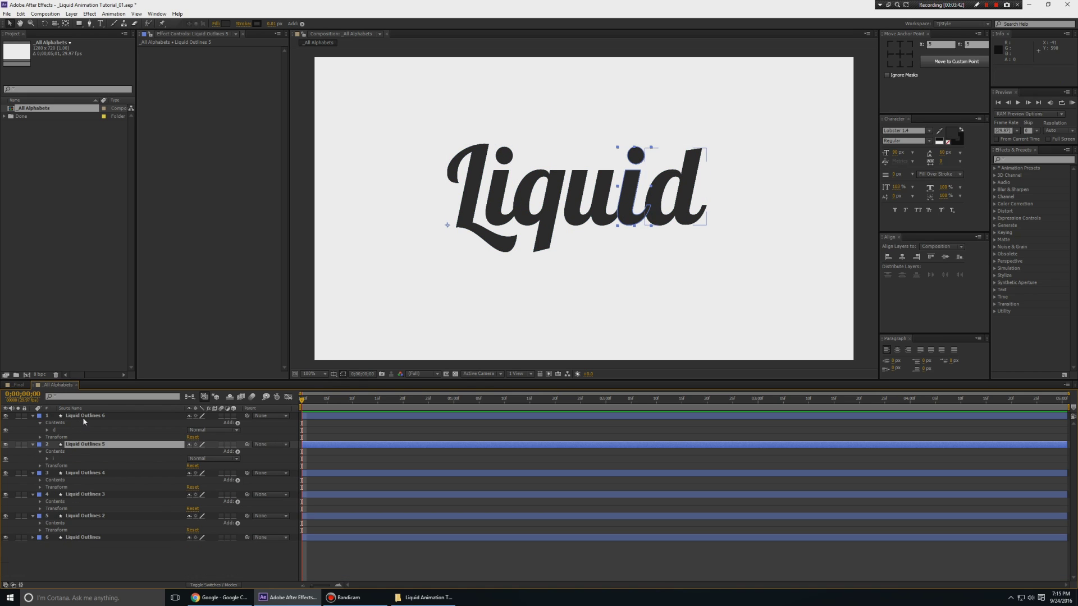
# Delete all letter groups from Liquid Outlines 4 except u, and leave all layers deselected
pyautogui.click(82, 473)
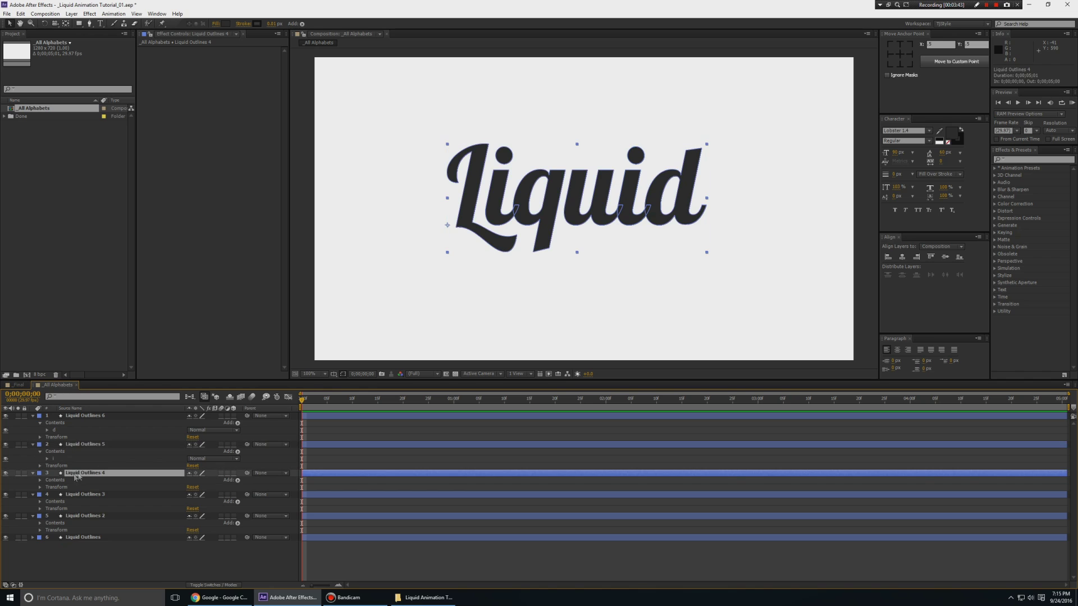
pyautogui.click(40, 480)
pyautogui.moveTo(30, 492); pyautogui.dragTo(63, 524)
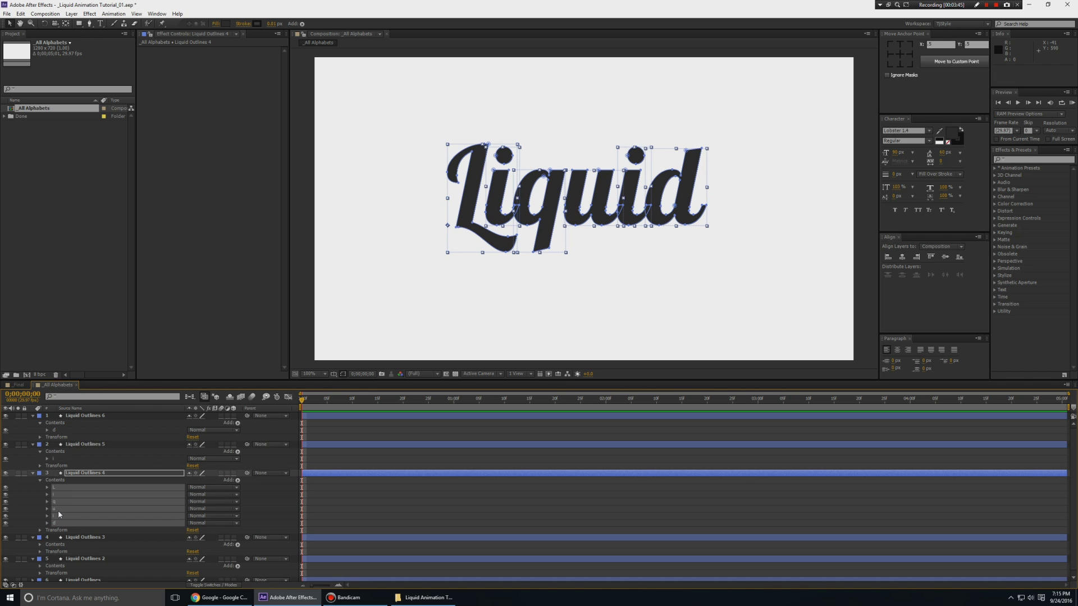
pyautogui.keyDown('ctrl'); pyautogui.click(58, 510); pyautogui.keyUp('ctrl')
pyautogui.press('Delete')
pyautogui.hotkey('ctrl', 'shift', 'a')
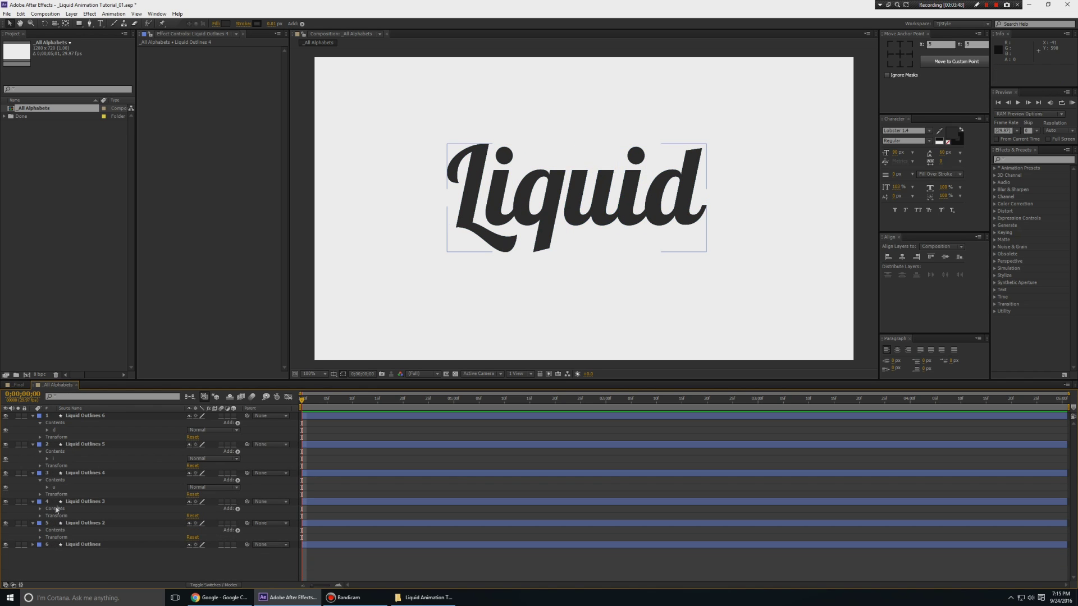
# Delete all letter groups from Liquid Outlines 3 except q
pyautogui.click(40, 509)
pyautogui.moveTo(29, 512); pyautogui.dragTo(64, 562)
pyautogui.keyDown('ctrl'); pyautogui.click(58, 531); pyautogui.keyUp('ctrl')
pyautogui.press('Delete')
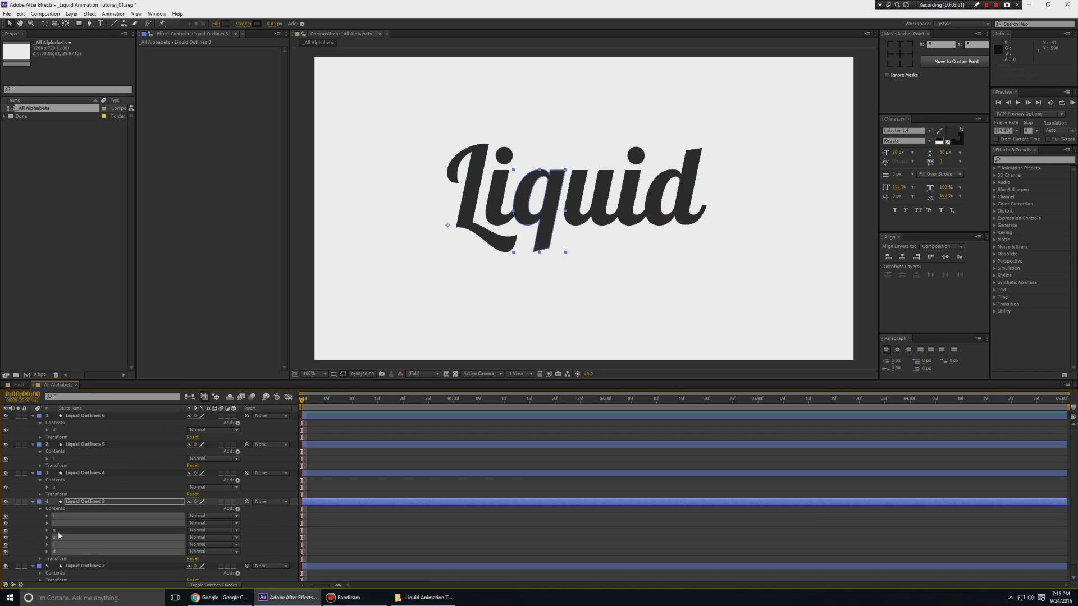
# Delete all letter groups from Liquid Outlines 2 except the first i
pyautogui.click(70, 533)
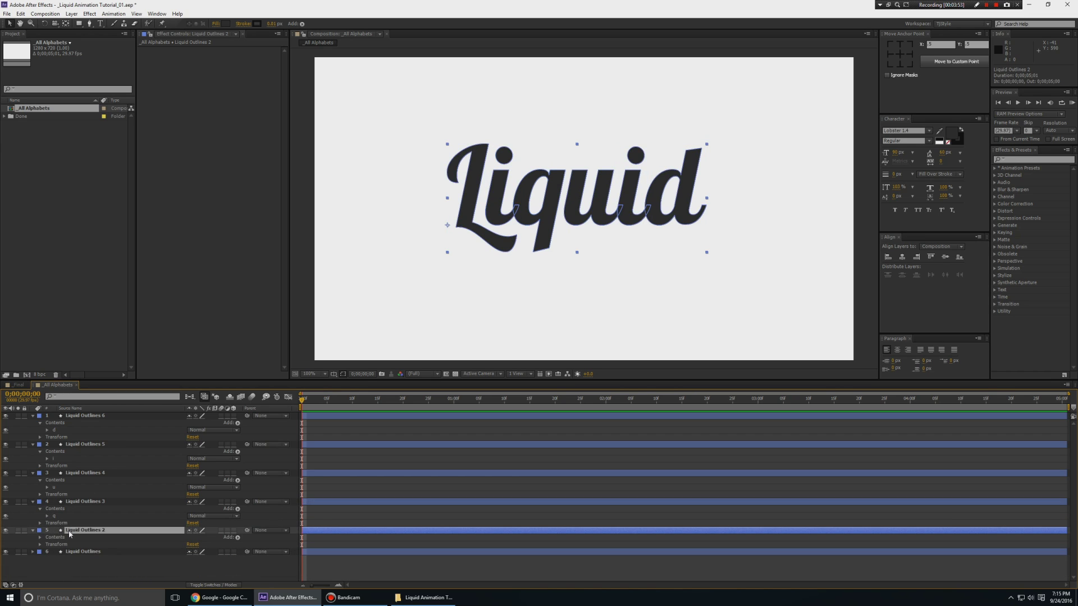
pyautogui.click(40, 538)
pyautogui.scroll(-1, 92, 552)
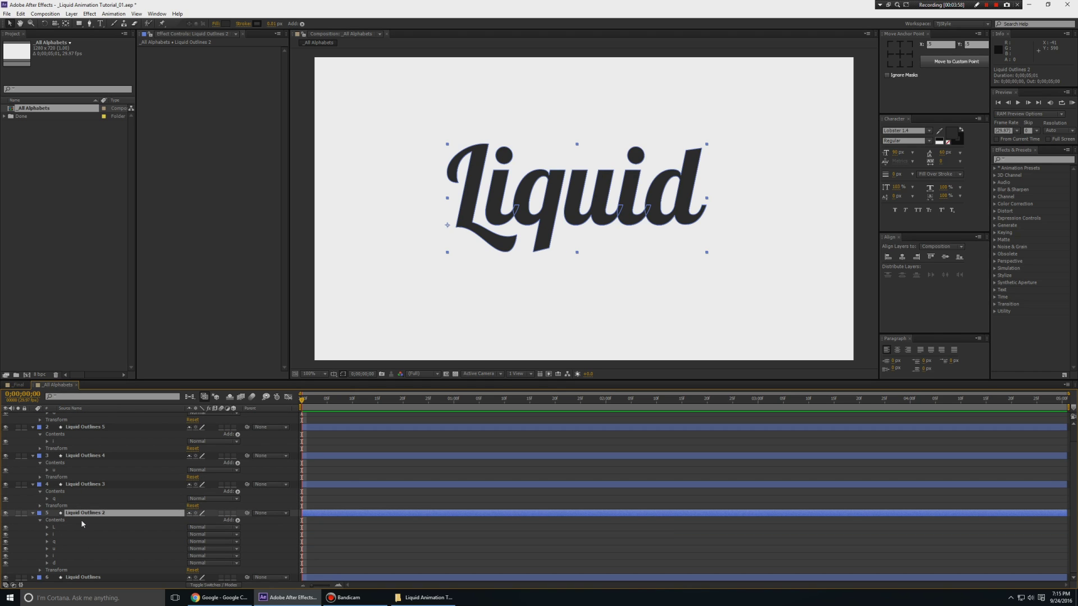
pyautogui.moveTo(34, 530); pyautogui.dragTo(68, 564)
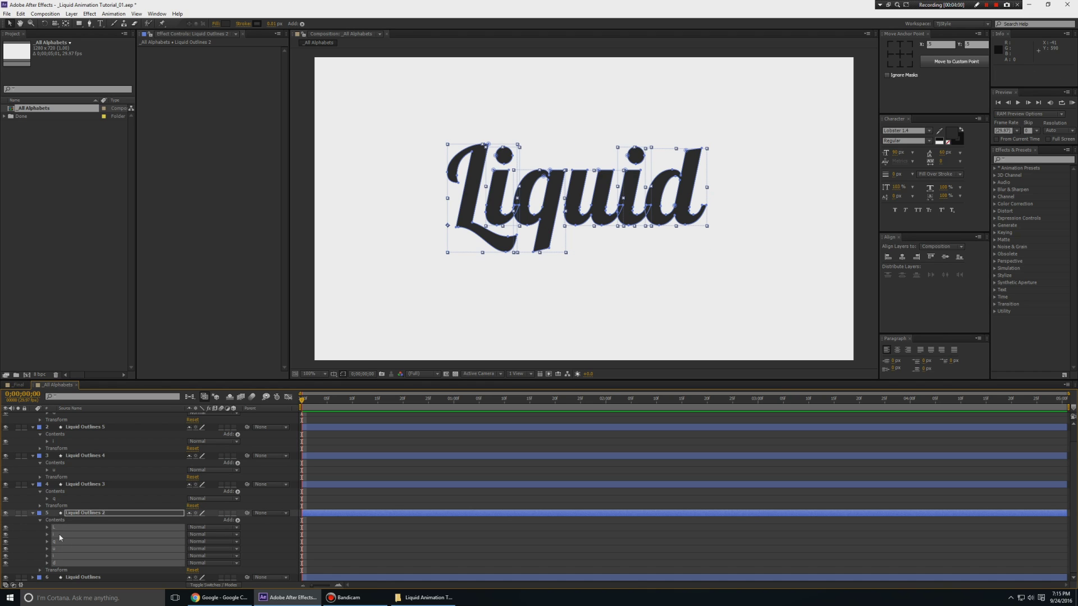
pyautogui.press('Delete')
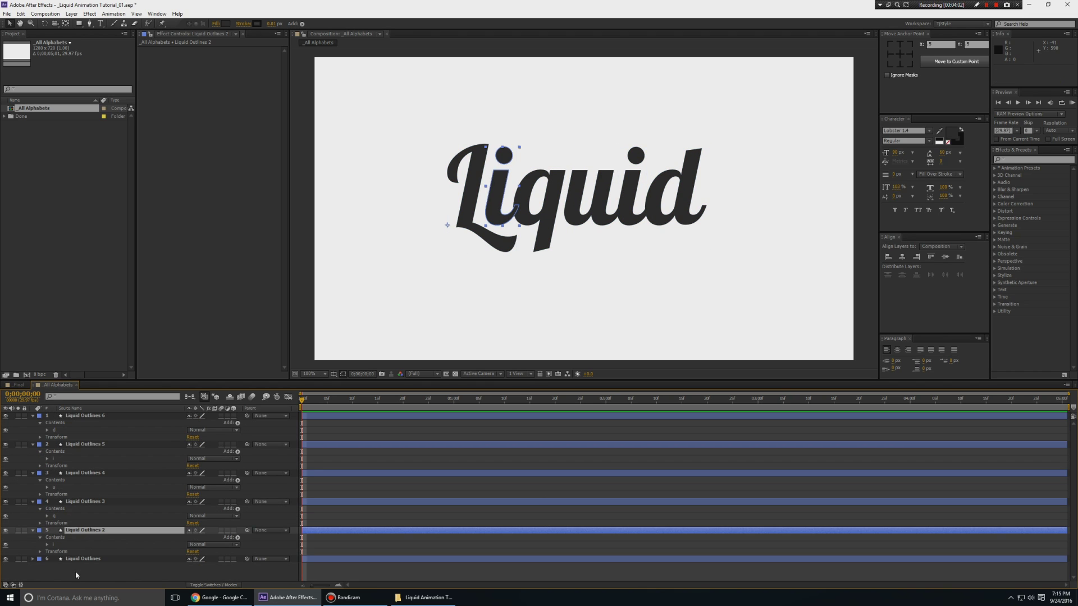
# Check the letter held by each layer from the original up to Liquid Outlines 6, and collapse all layers
pyautogui.click(93, 559)
pyautogui.click(84, 529)
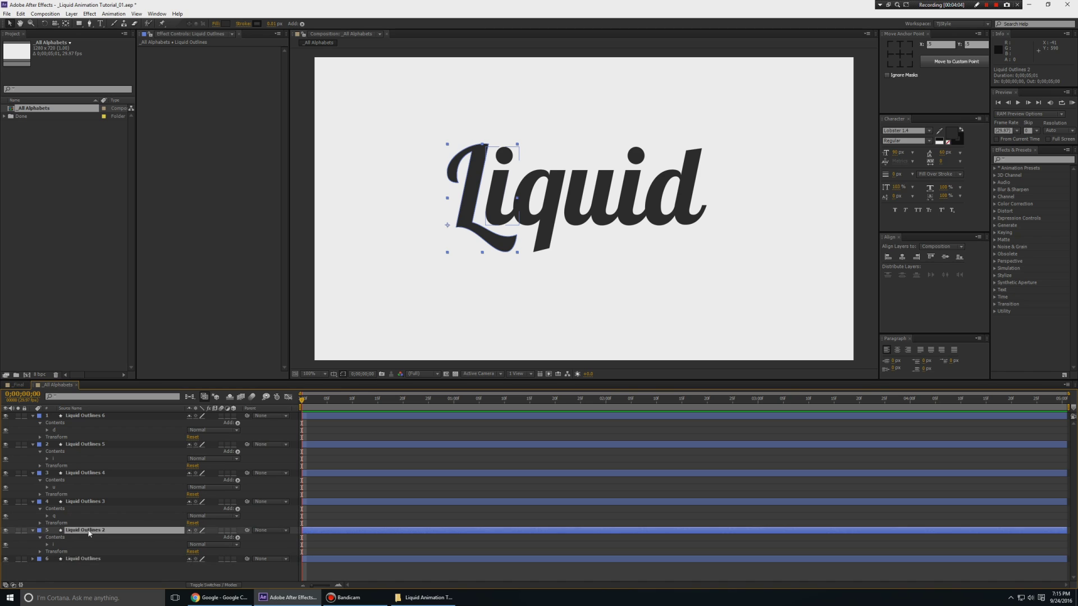
pyautogui.click(94, 503)
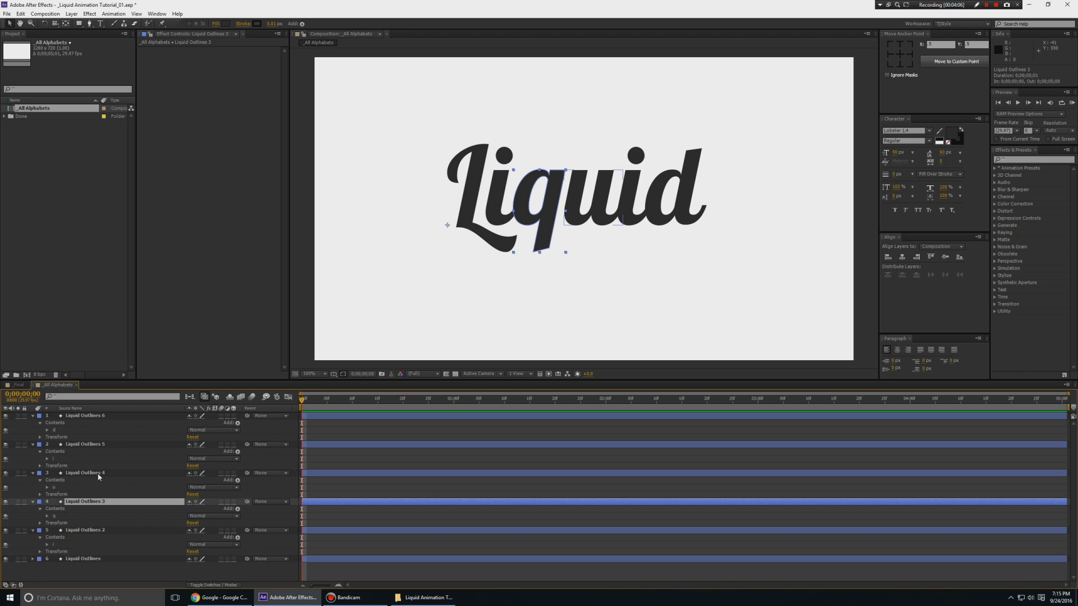
pyautogui.click(102, 475)
pyautogui.click(88, 447)
pyautogui.click(97, 417)
pyautogui.click(26, 428)
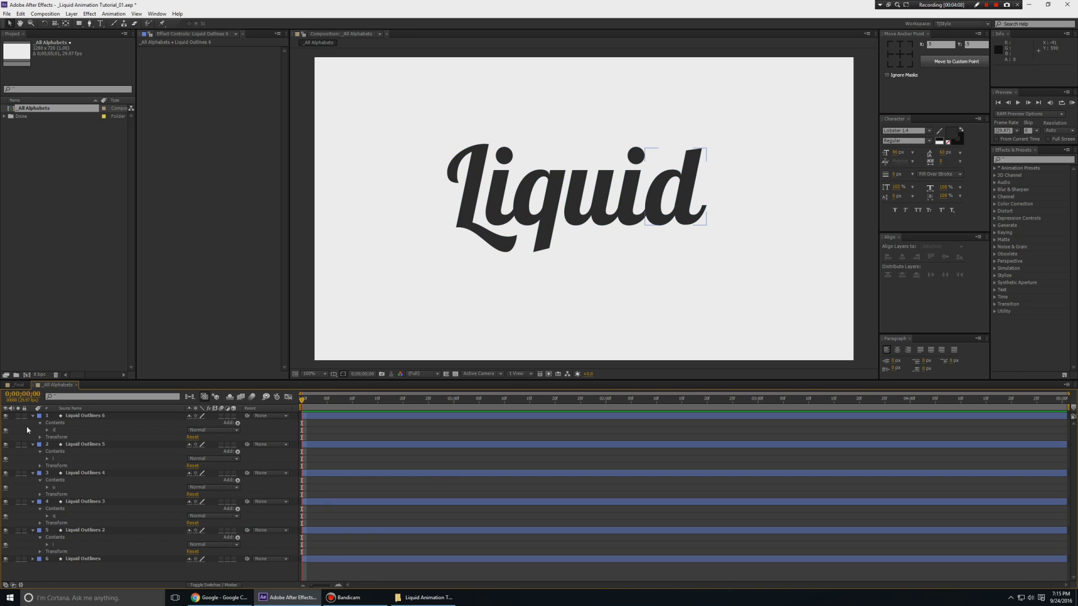
pyautogui.press('u')
# Rename the original Liquid Outlines layer as L
pyautogui.click(99, 451)
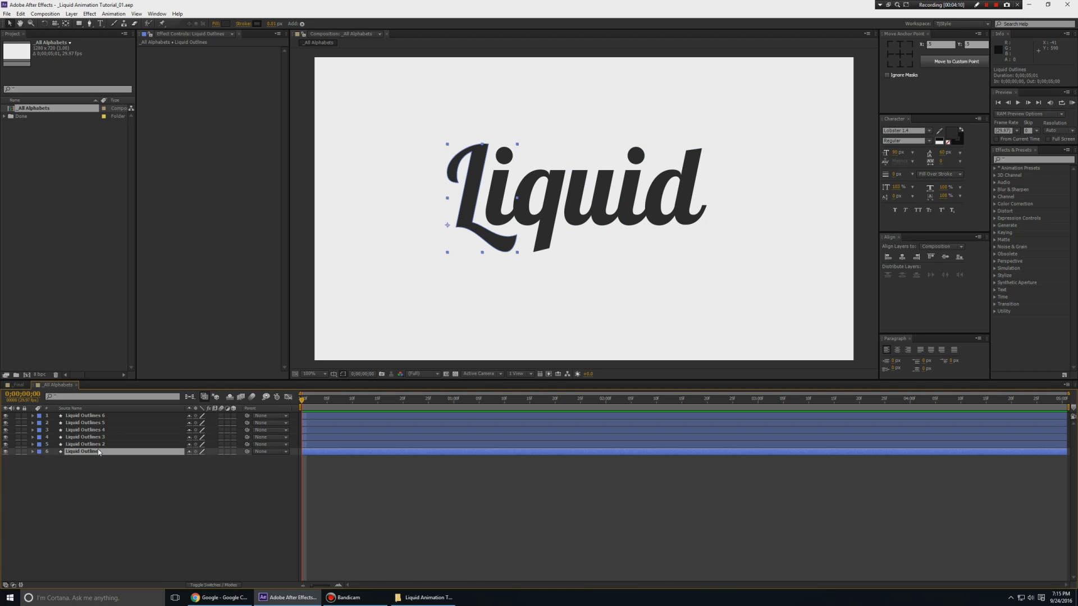
pyautogui.press('Return')
pyautogui.write('L')
pyautogui.press('Return')
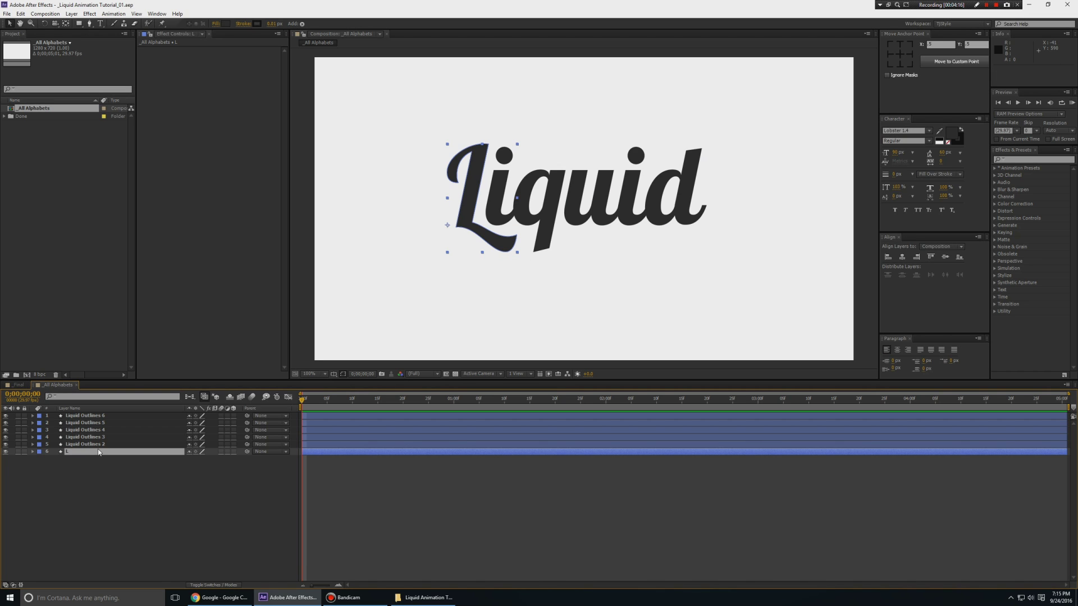
# Move the selection up and down through the Liquid Outlines layers to see which letter each one holds
pyautogui.hotkey('ctrl', 'Up')
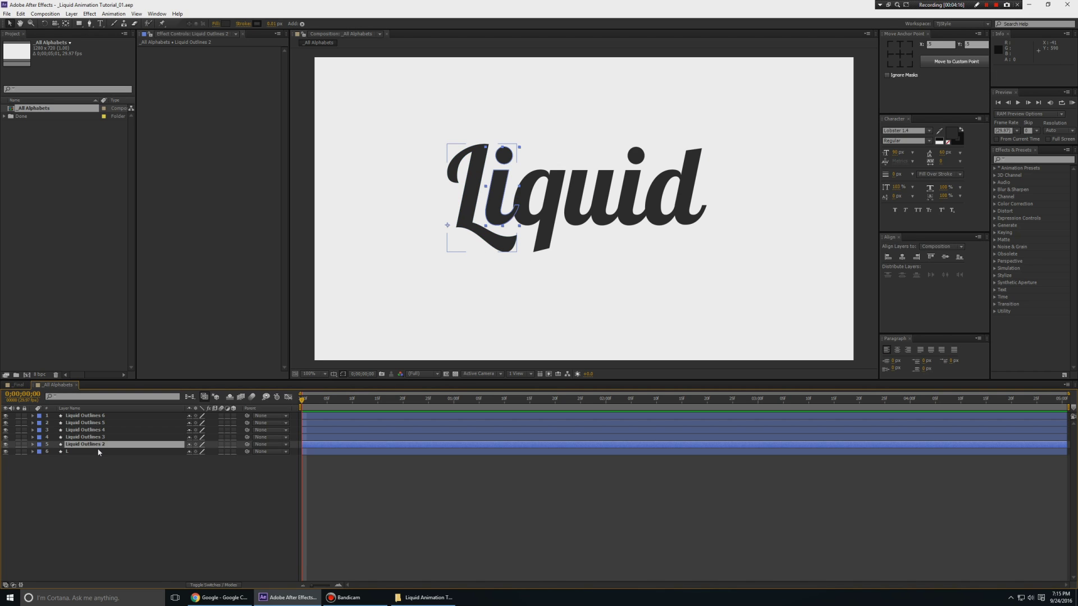
pyautogui.hotkey('ctrl', 'Up')
pyautogui.hotkey('ctrl', 'Up')
pyautogui.hotkey('ctrl', 'Up')
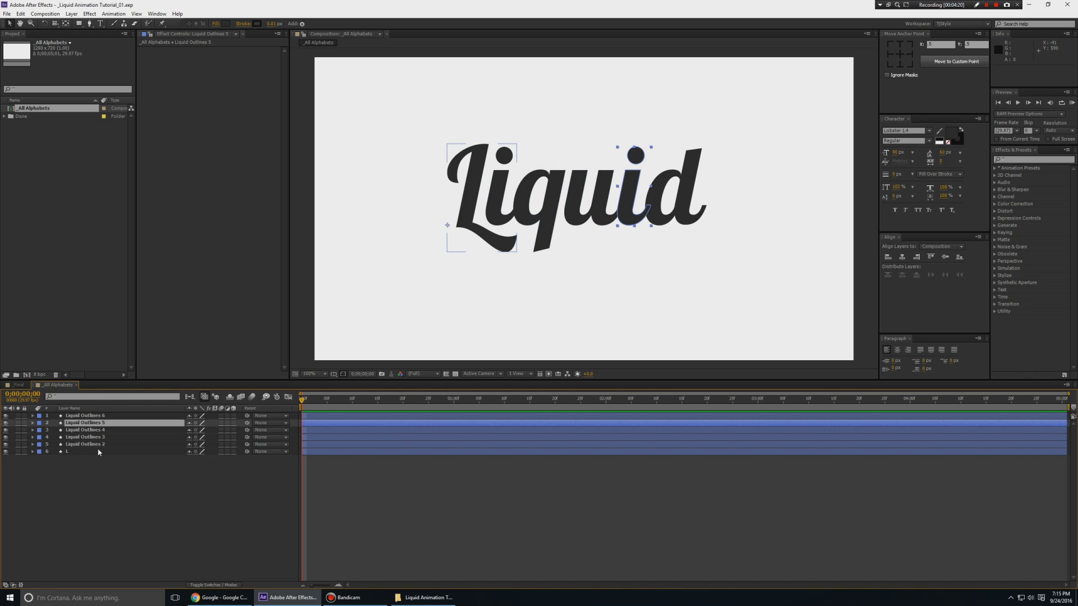
pyautogui.hotkey('ctrl', 'Up')
pyautogui.hotkey('ctrl', 'Down')
pyautogui.hotkey('ctrl', 'Down')
pyautogui.hotkey('ctrl', 'Down')
pyautogui.hotkey('ctrl', 'Down')
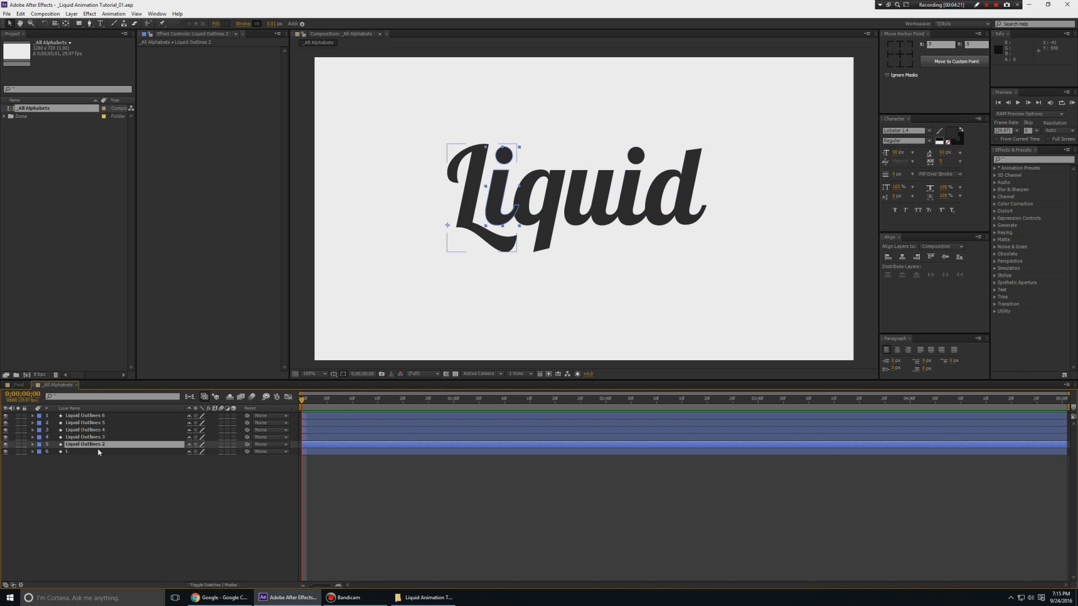
pyautogui.hotkey('ctrl', 'Up')
pyautogui.hotkey('ctrl', 'Up')
pyautogui.hotkey('ctrl', 'Up')
pyautogui.hotkey('ctrl', 'Up')
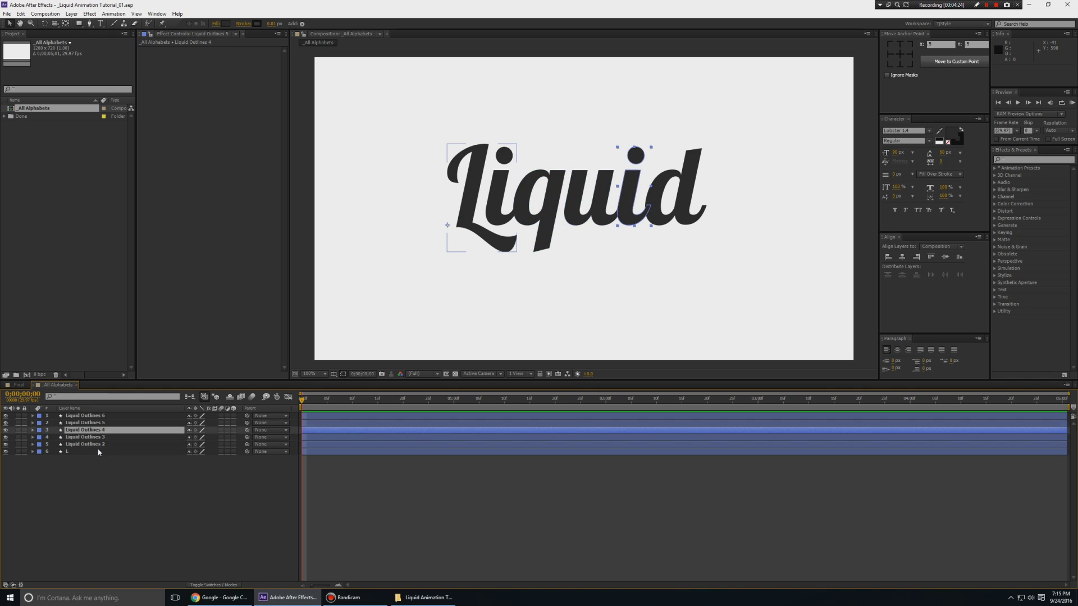
pyautogui.hotkey('ctrl', 'Down')
pyautogui.hotkey('ctrl', 'Down')
pyautogui.hotkey('ctrl', 'Down')
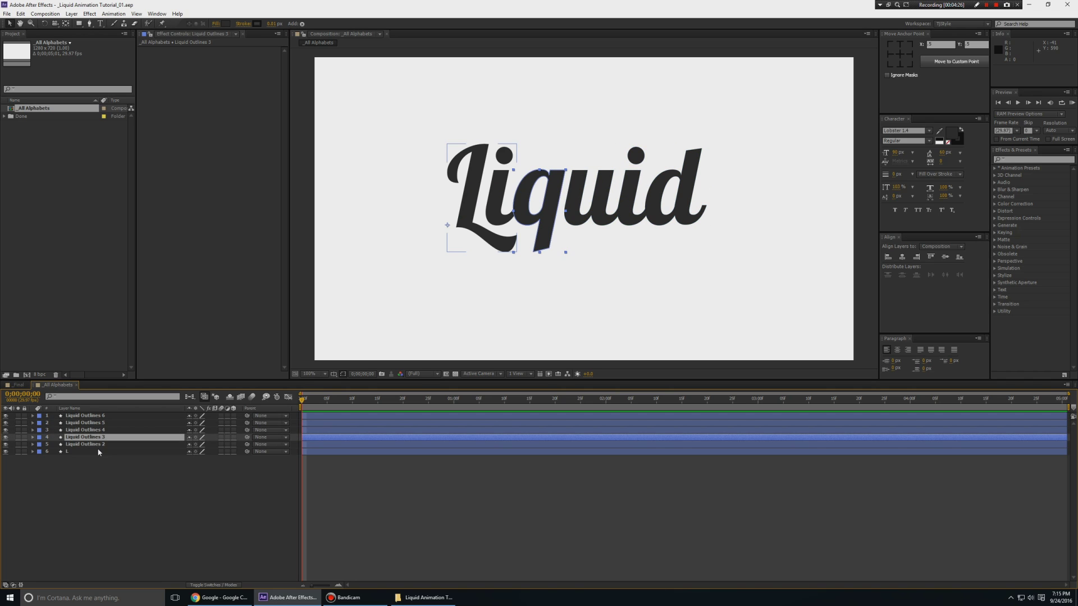
# Select the Liquid Outlines 2 layer and nudge it up and back down in the composition
pyautogui.hotkey('ctrl', 'Down')
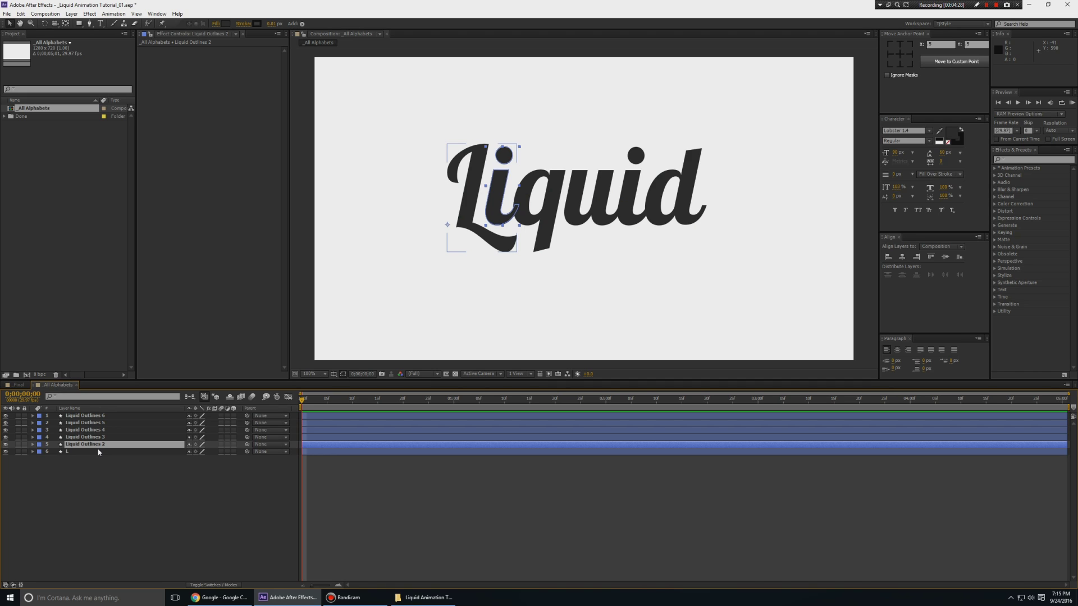
pyautogui.press('Return')
pyautogui.press('Up')
pyautogui.press('Up')
pyautogui.press('Up')
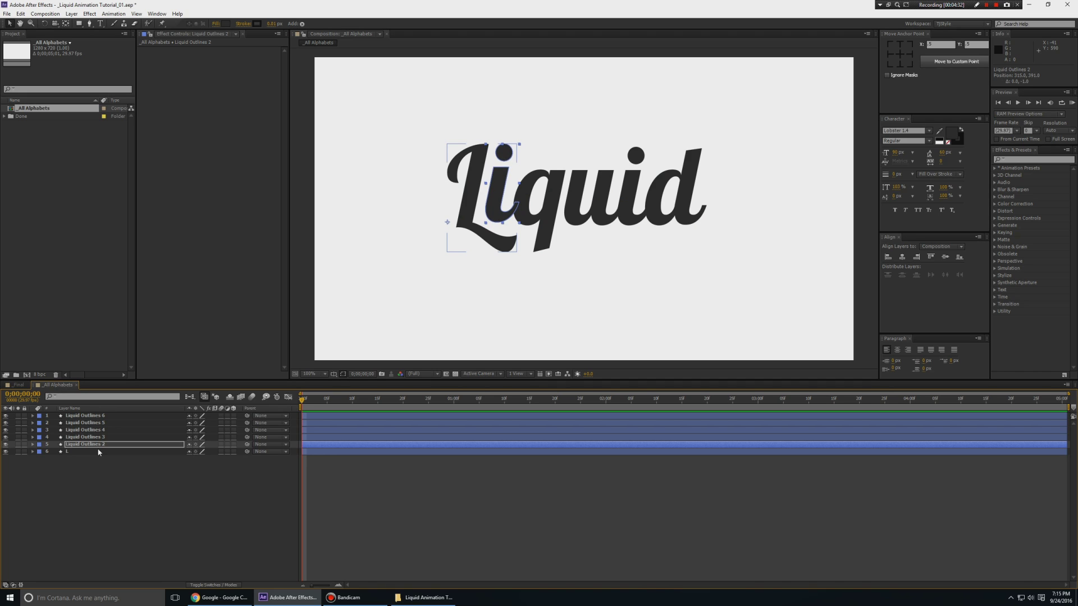
pyautogui.press('Down')
pyautogui.press('Down')
pyautogui.press('Down')
pyautogui.press('Down')
pyautogui.press('Down')
pyautogui.press('Down')
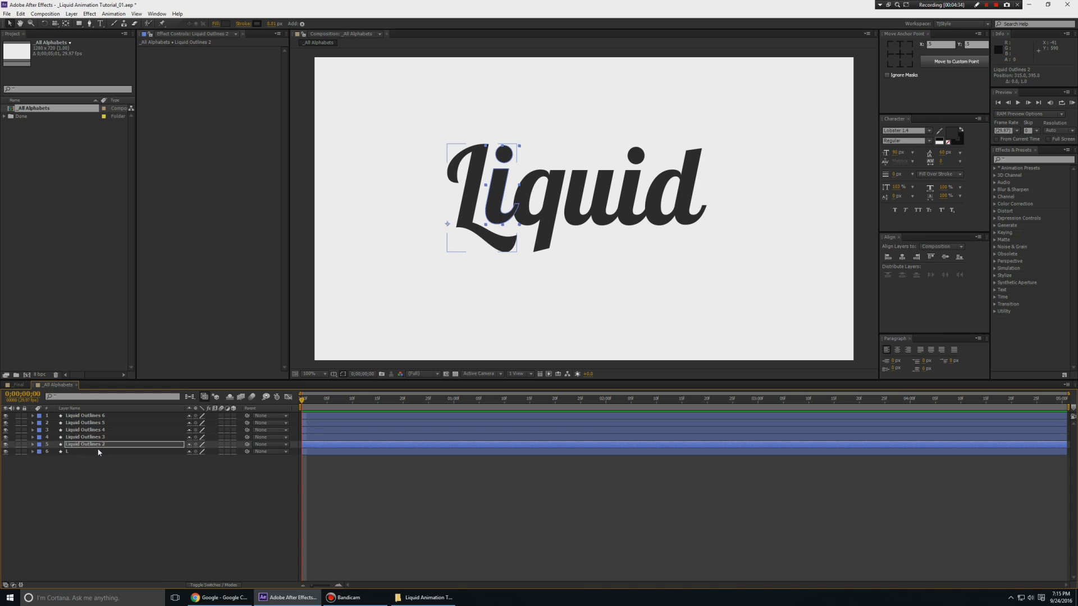
# Rename the Liquid Outlines 2 layer as i and Liquid Outlines 3 as q
pyautogui.press('Return')
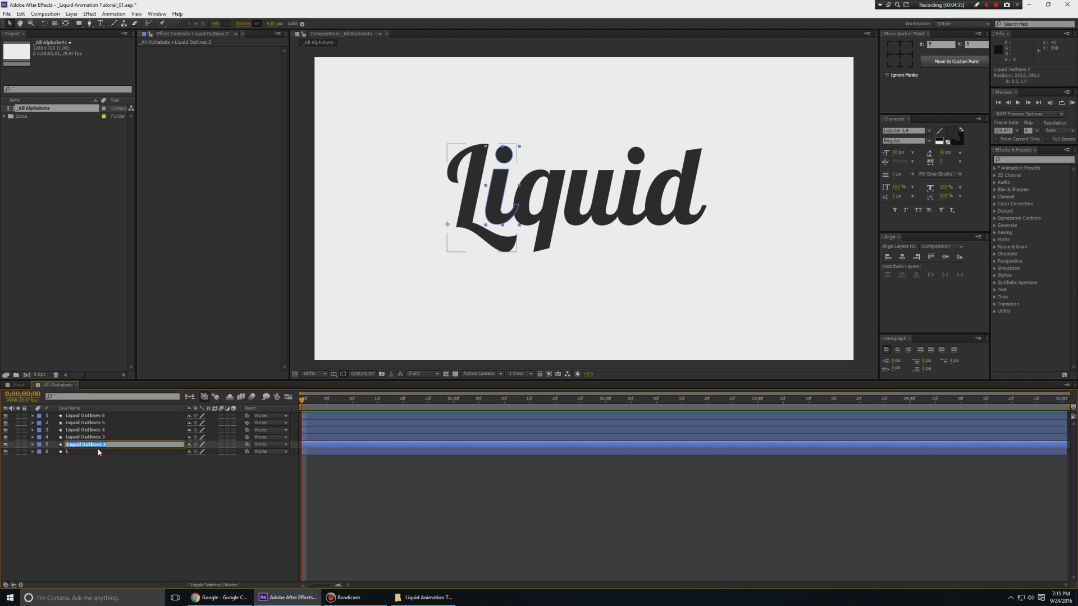
pyautogui.write('i')
pyautogui.press('Return')
pyautogui.hotkey('ctrl', 'Up')
pyautogui.press('Return')
pyautogui.write('q')
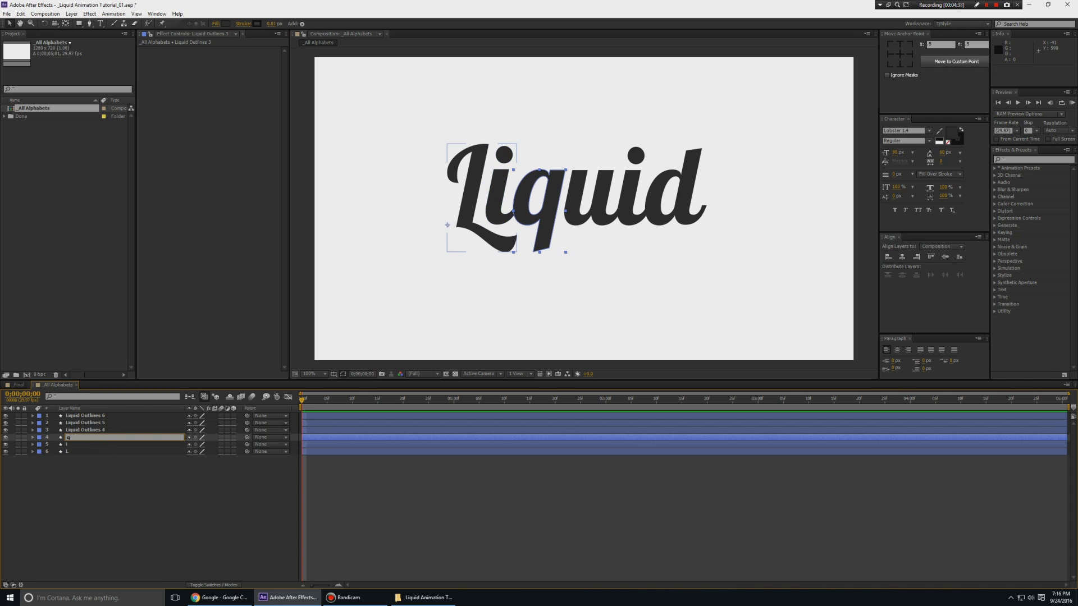
pyautogui.press('Return')
# Rename the Liquid Outlines 4 layer as u and Liquid Outlines 5 as i
pyautogui.hotkey('ctrl', 'Up')
pyautogui.press('Return')
pyautogui.write('u')
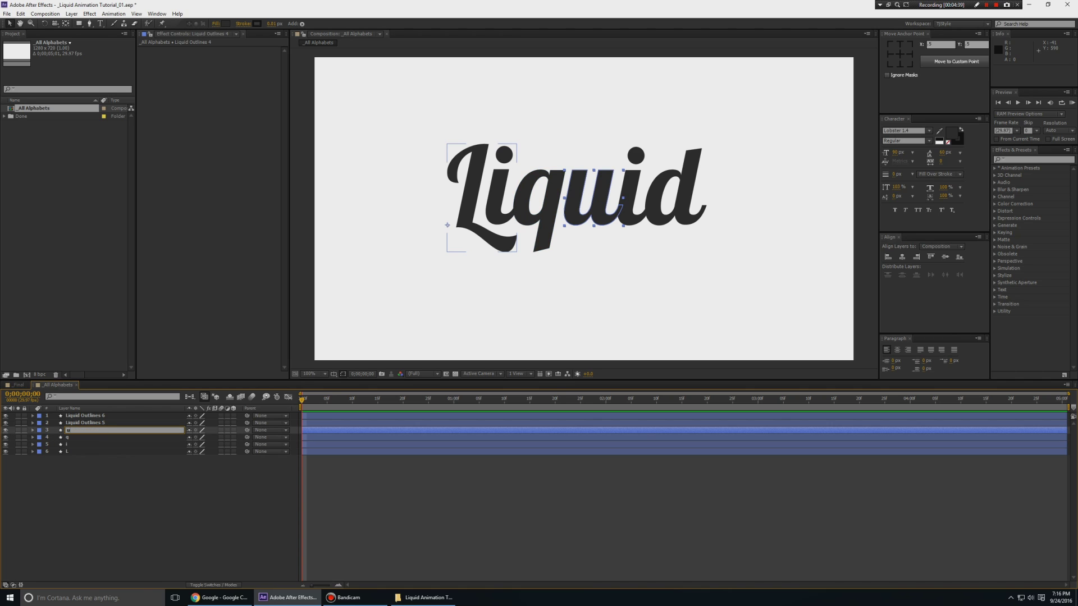
pyautogui.press('Return')
pyautogui.hotkey('ctrl', 'Up')
pyautogui.press('Return')
pyautogui.write('i')
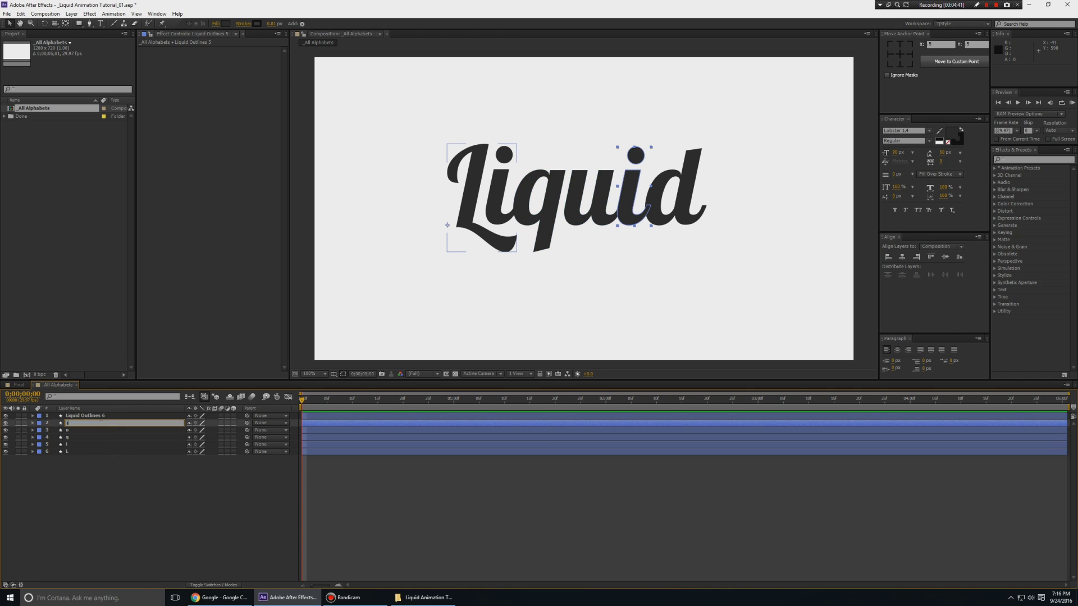
pyautogui.press('Return')
# Rename the Liquid Outlines 6 layer as d
pyautogui.hotkey('ctrl', 'Up')
pyautogui.press('Return')
pyautogui.write('d')
pyautogui.press('Return')
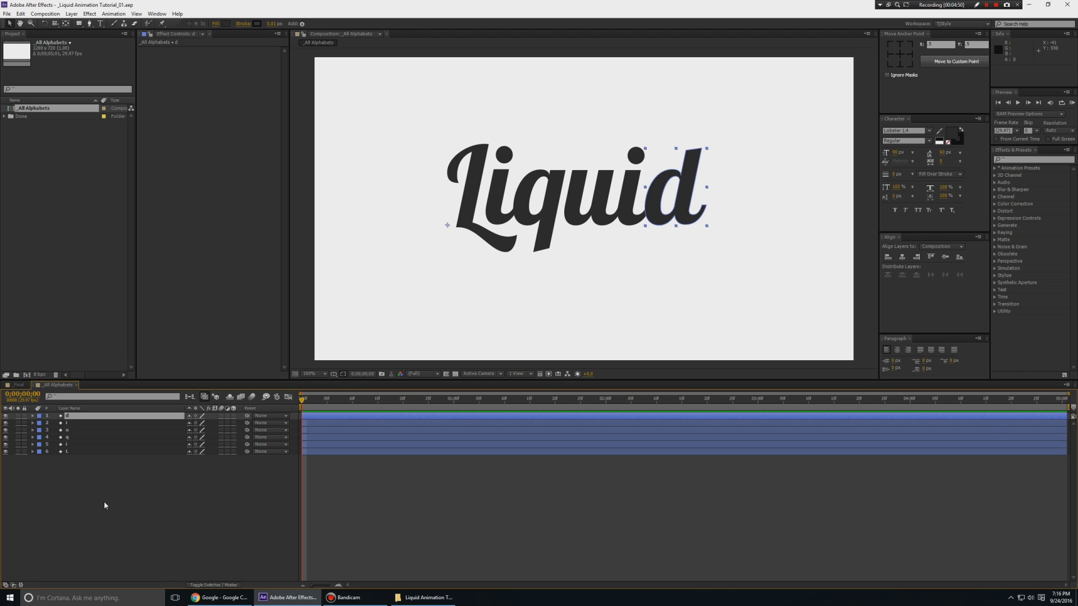
# Hide all letter layers except L
pyautogui.moveTo(89, 476); pyautogui.dragTo(81, 418)
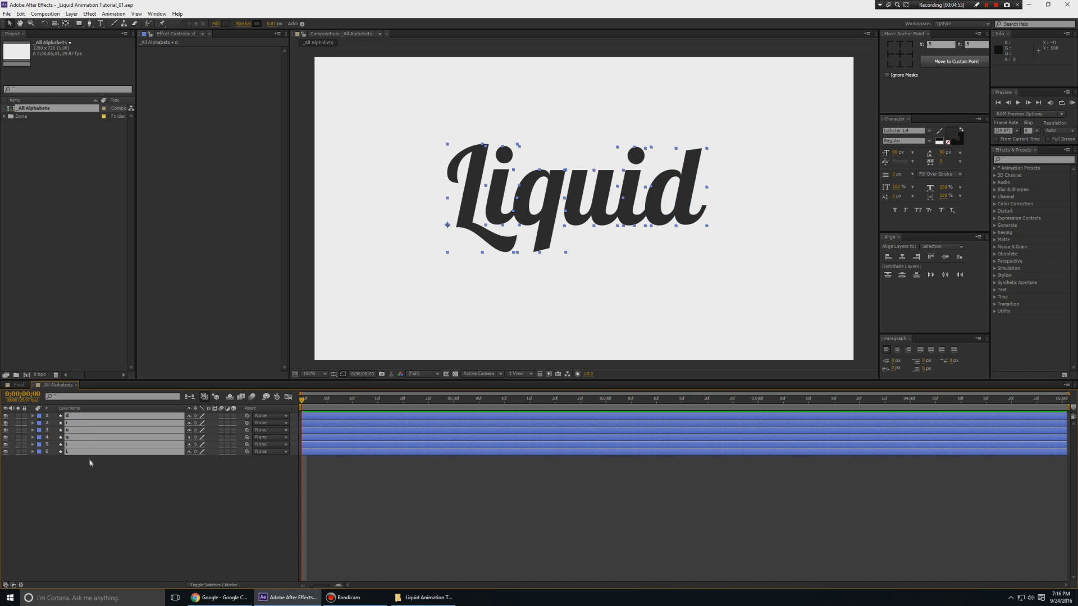
pyautogui.click(76, 488)
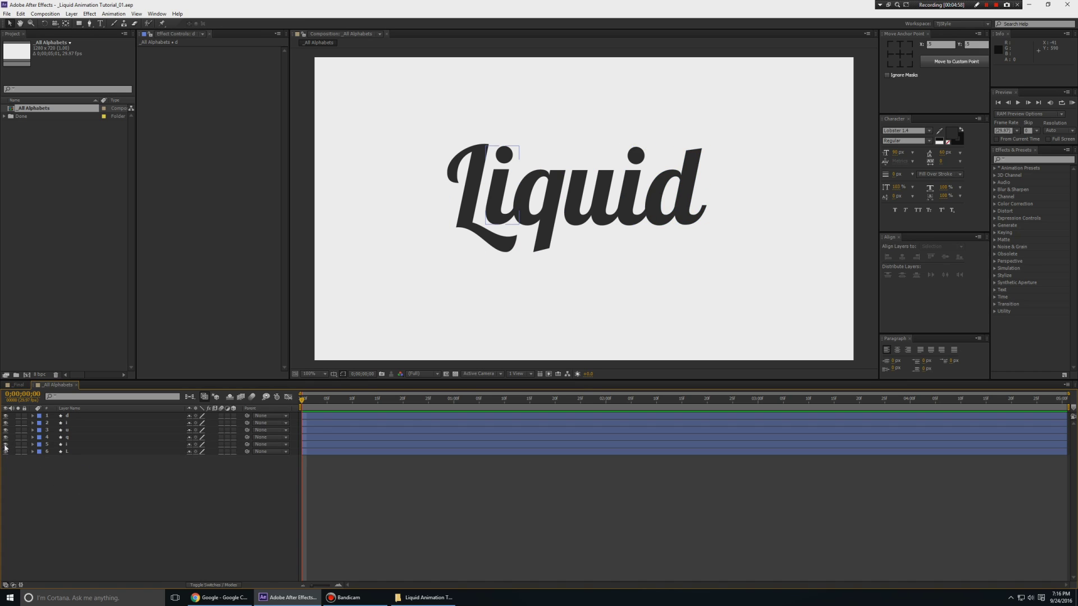
pyautogui.moveTo(5, 444); pyautogui.dragTo(6, 415)
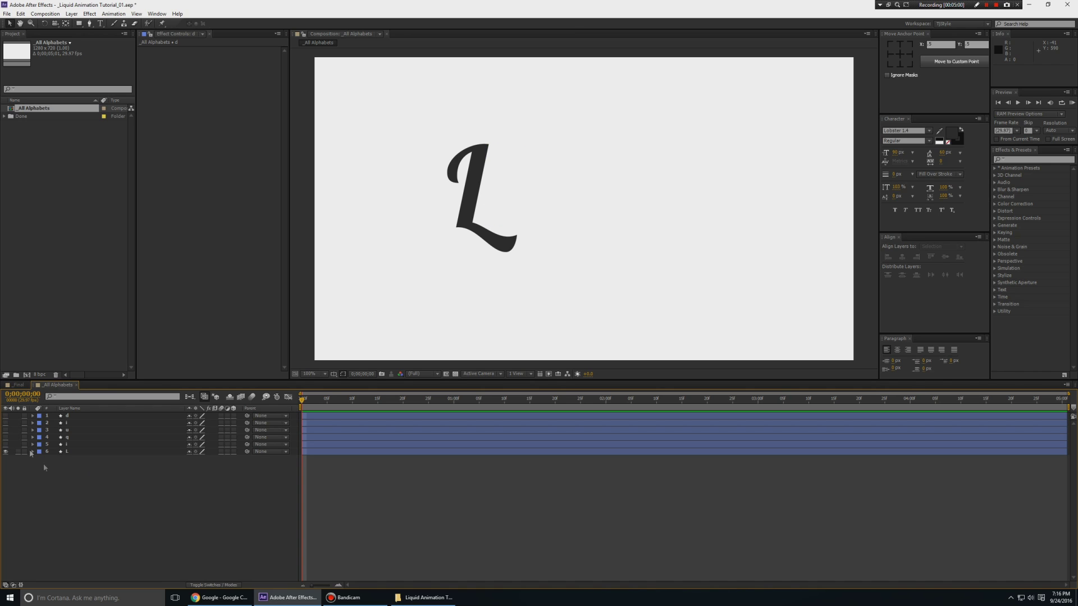
# Duplicate the L layer and pre-compose the duplicate as "L Mask"
pyautogui.click(69, 452)
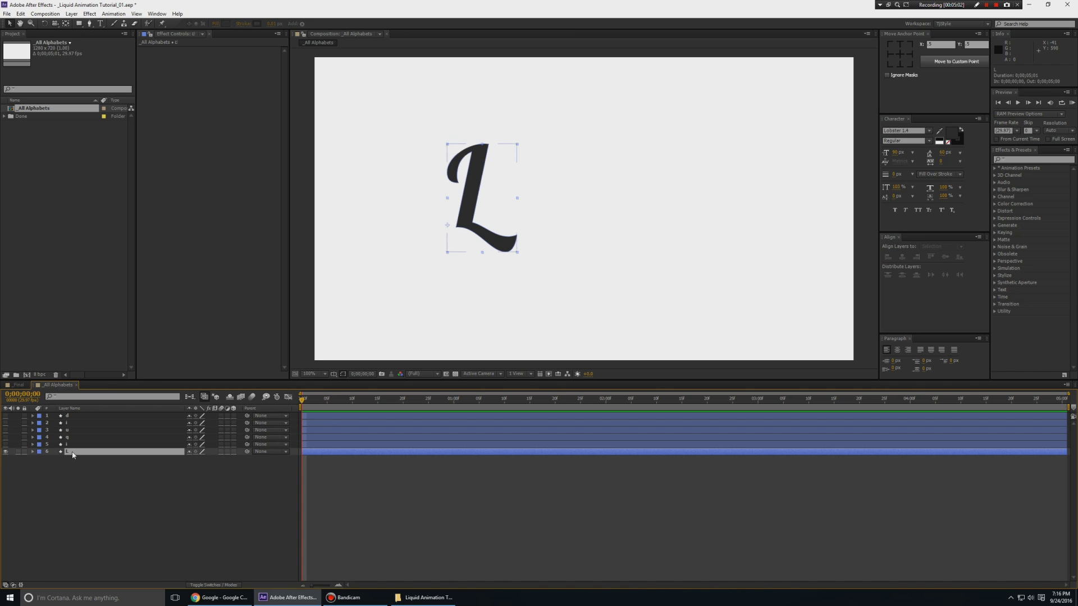
pyautogui.hotkey('ctrl', 'd')
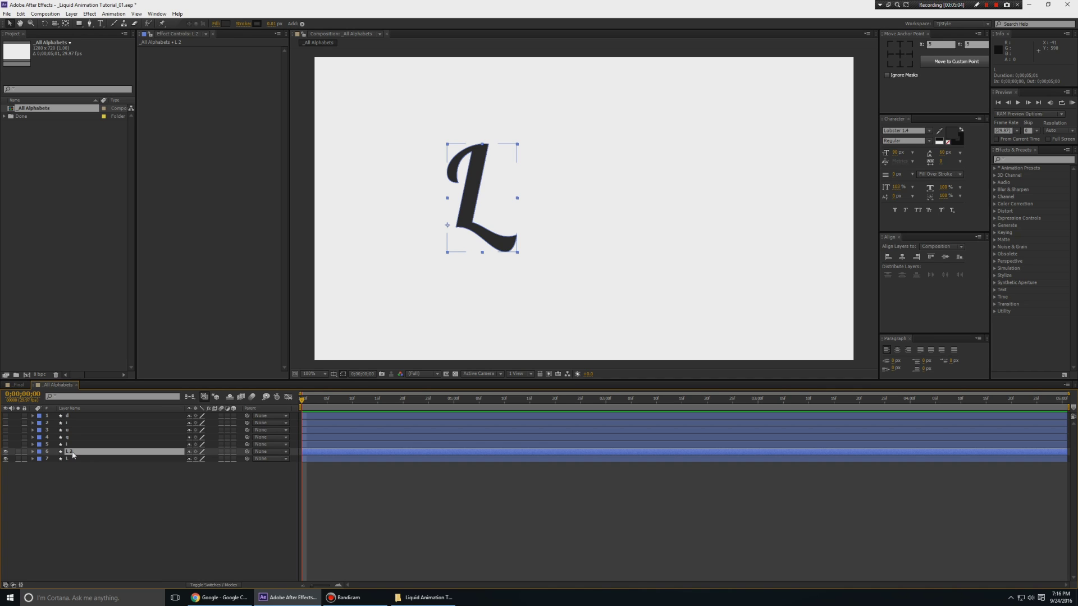
pyautogui.hotkey('ctrl', 'shift', 'c')
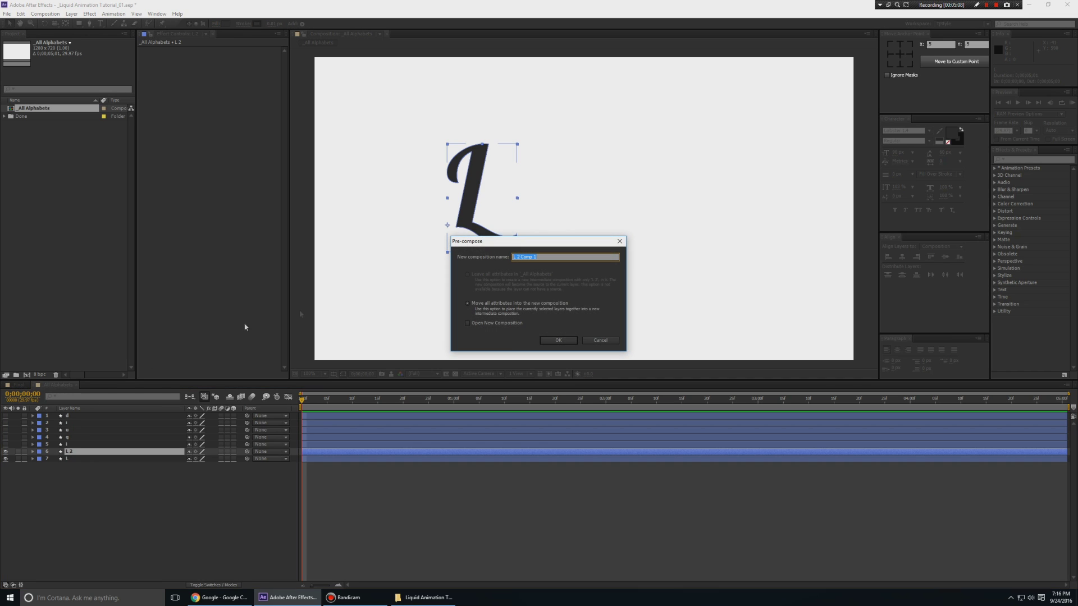
pyautogui.write('L Mask')
pyautogui.press('Return')
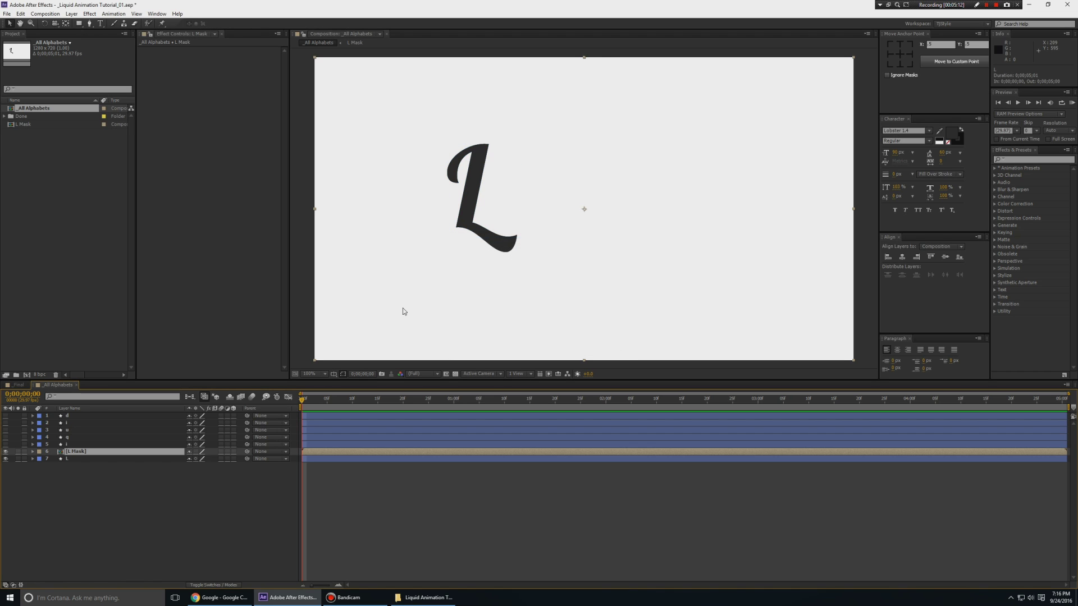
# Open the L Mask composition and apply the Stroke effect from the Generate category to its L 2 layer
pyautogui.doubleClick(78, 452)
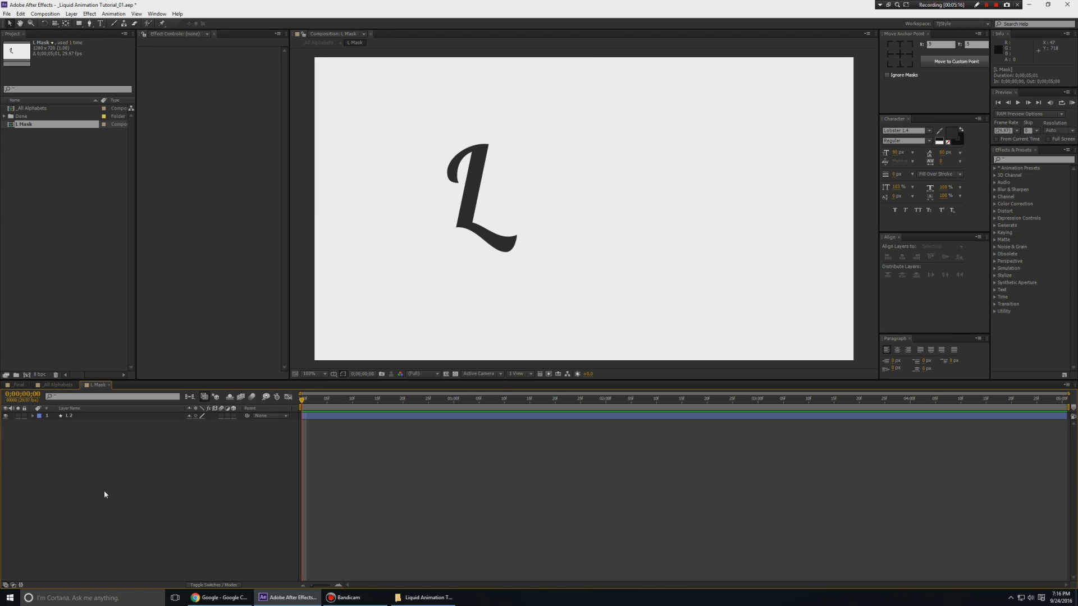
pyautogui.click(69, 416)
pyautogui.scroll(1, 555, 233)
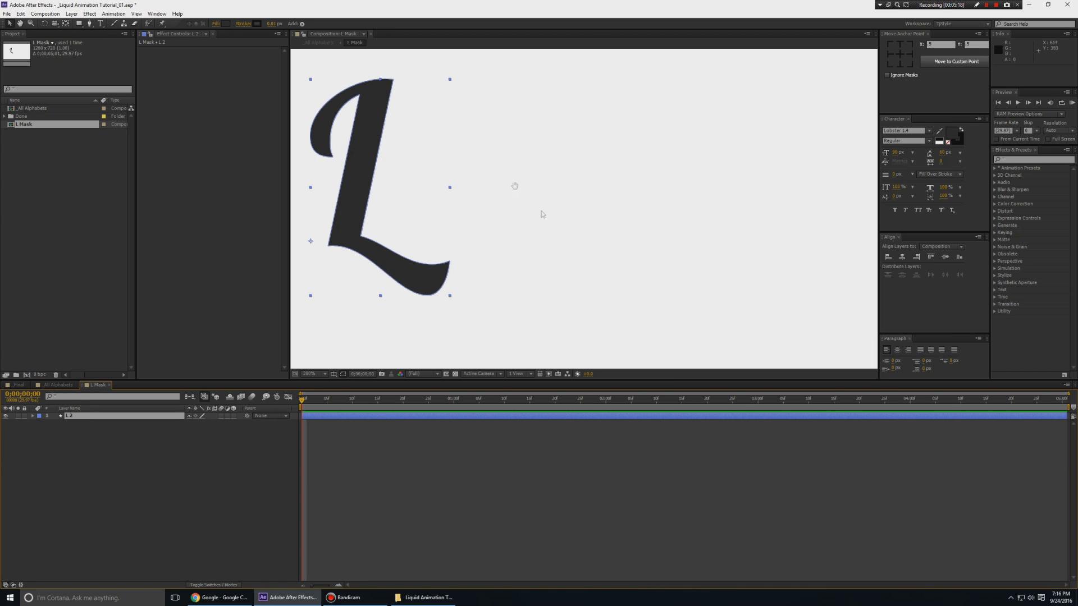
pyautogui.press('space')
pyautogui.moveTo(495, 162); pyautogui.dragTo(664, 204)
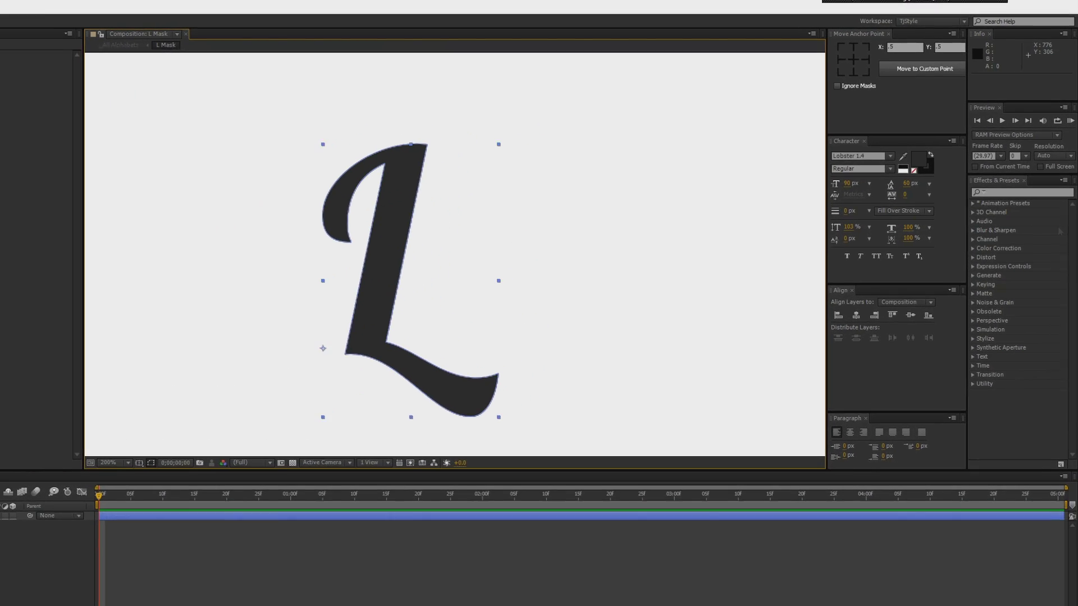
pyautogui.click(1018, 159)
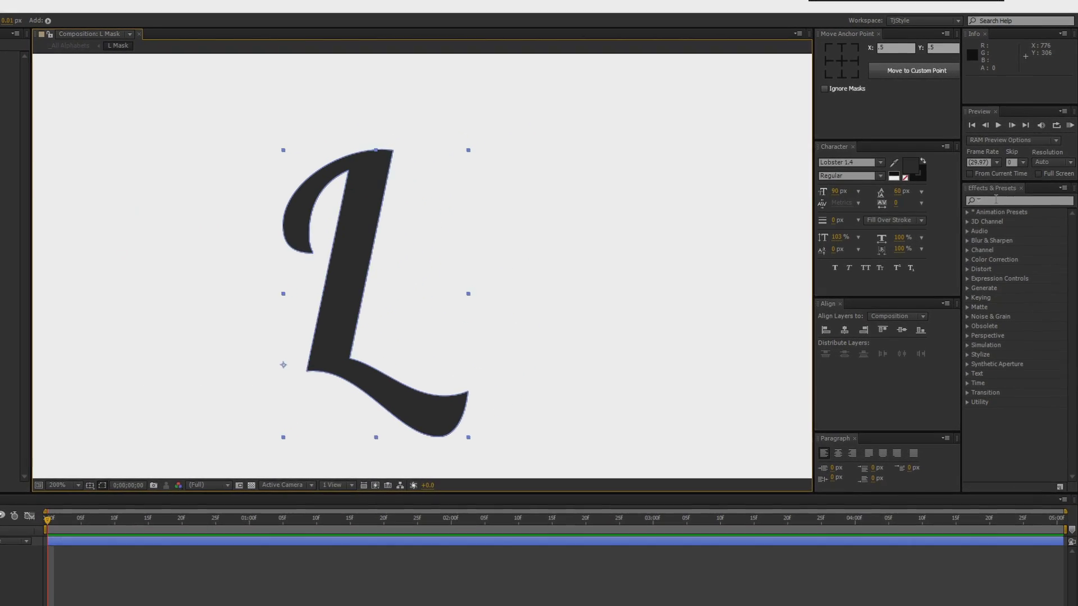
pyautogui.write('stroke')
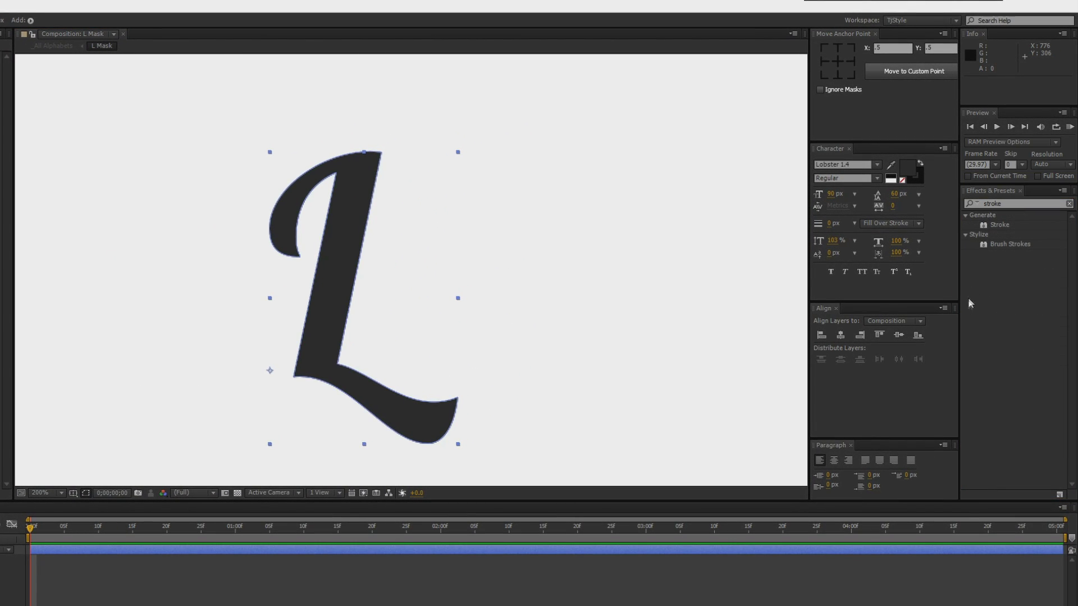
pyautogui.moveTo(999, 225)
pyautogui.mouseDown()
pyautogui.moveTo(132, 572)
pyautogui.moveTo(48, 544)
pyautogui.moveTo(101, 548)
pyautogui.mouseUp()
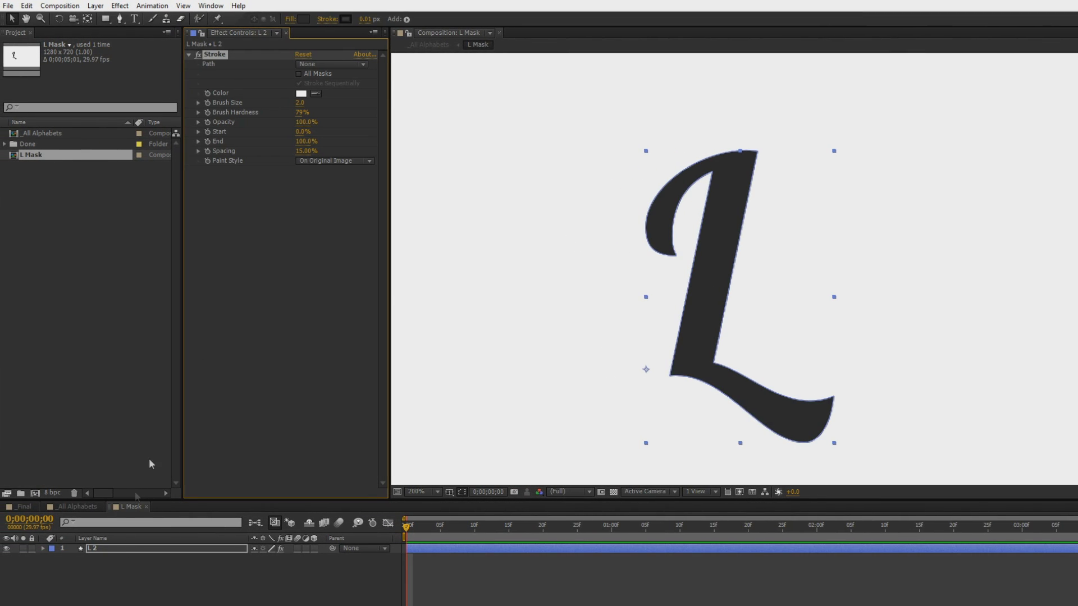
# Set the Pen tool to create masks instead of shapes, with the L 2 layer selected
pyautogui.click(120, 19)
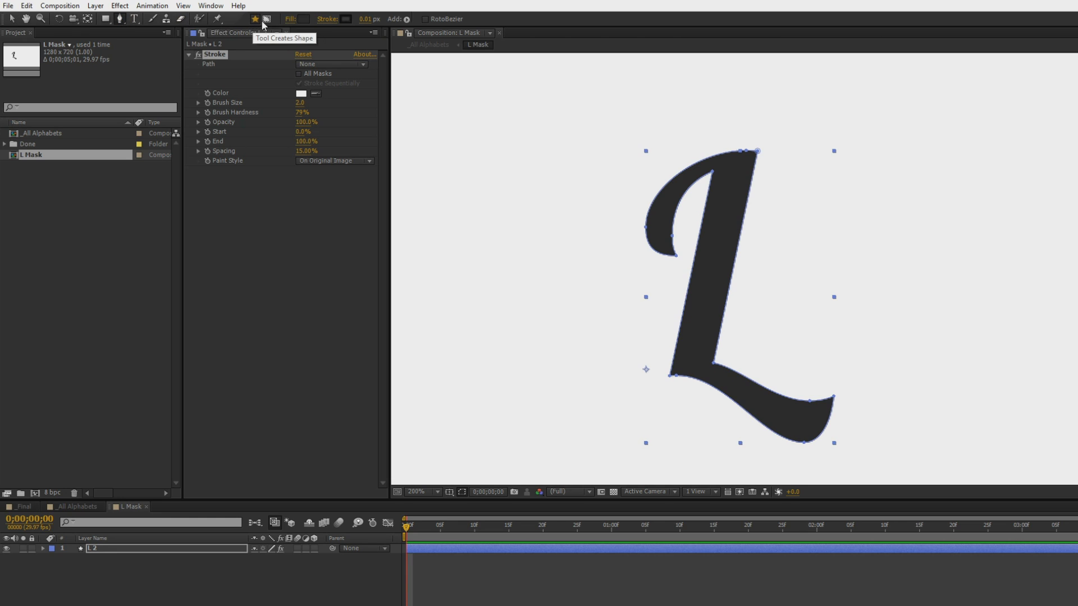
pyautogui.click(268, 20)
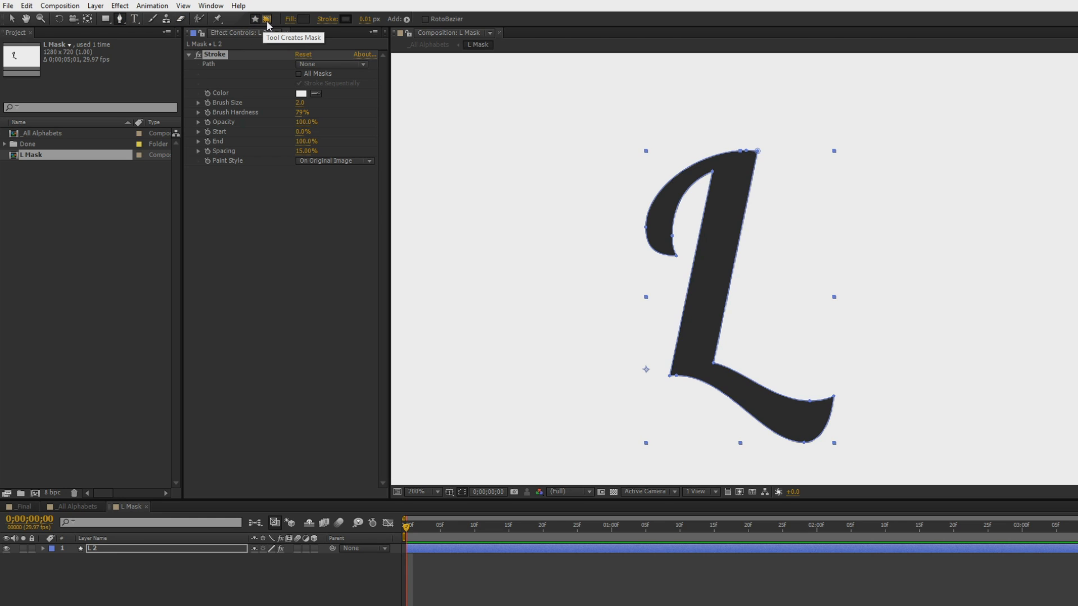
pyautogui.click(255, 20)
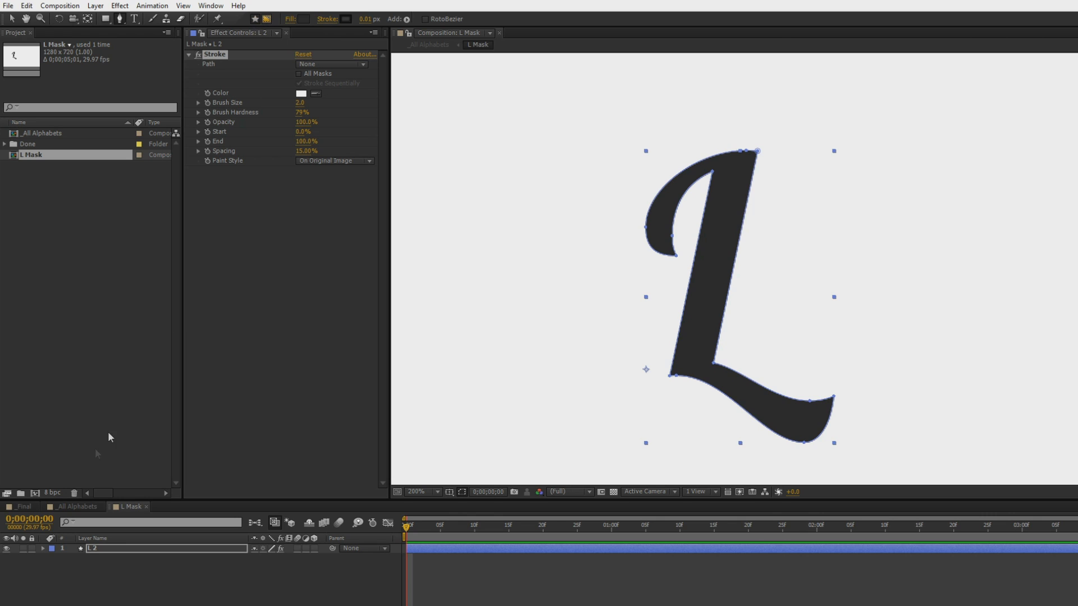
pyautogui.click(135, 566)
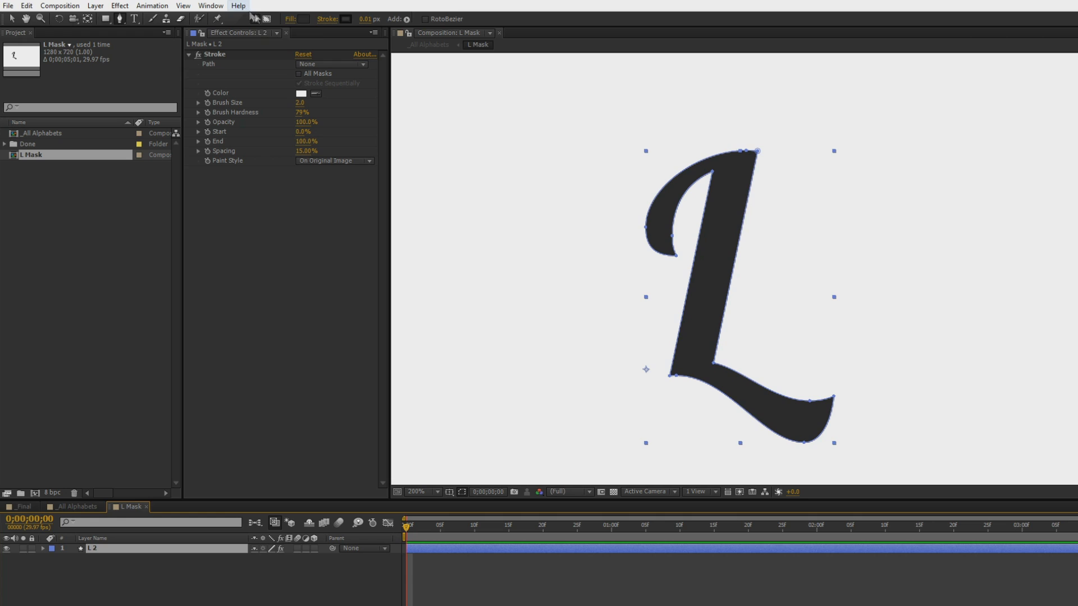
pyautogui.click(267, 18)
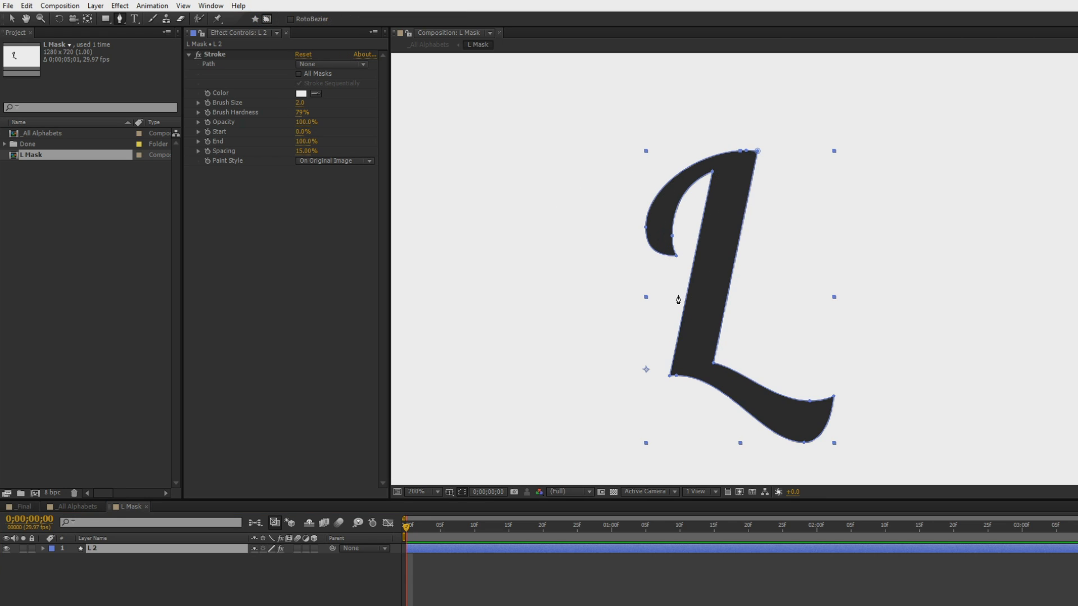
# Draw an open mask path through the middle of the L, from below the upper hook's tip to past the tail's end
pyautogui.click(661, 266)
pyautogui.moveTo(667, 203)
pyautogui.mouseDown()
pyautogui.moveTo(683, 183)
pyautogui.moveTo(766, 159)
pyautogui.moveTo(753, 160)
pyautogui.mouseUp()
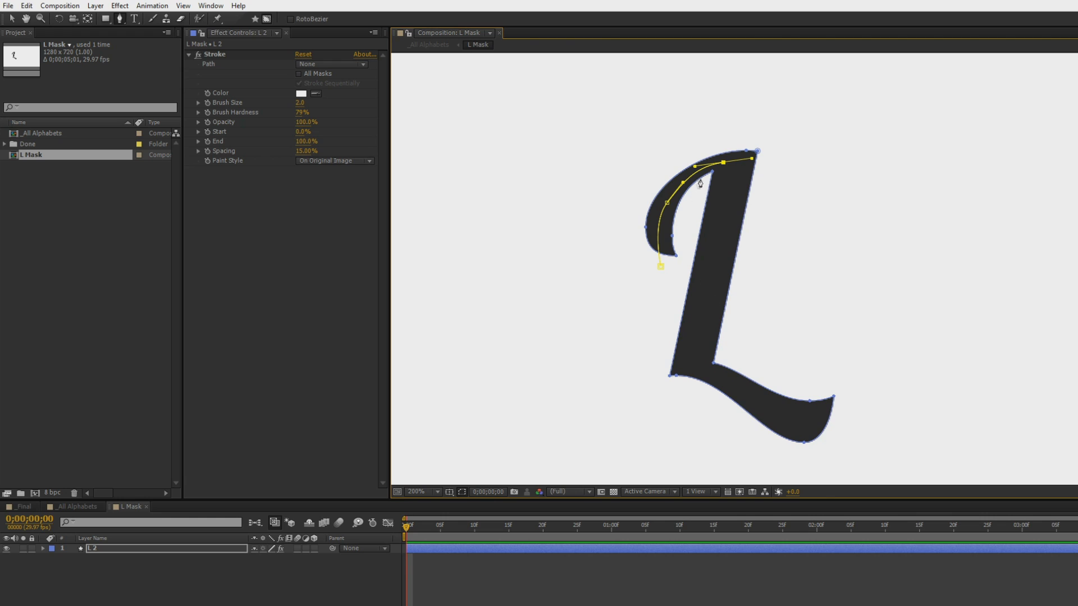
pyautogui.click(726, 227)
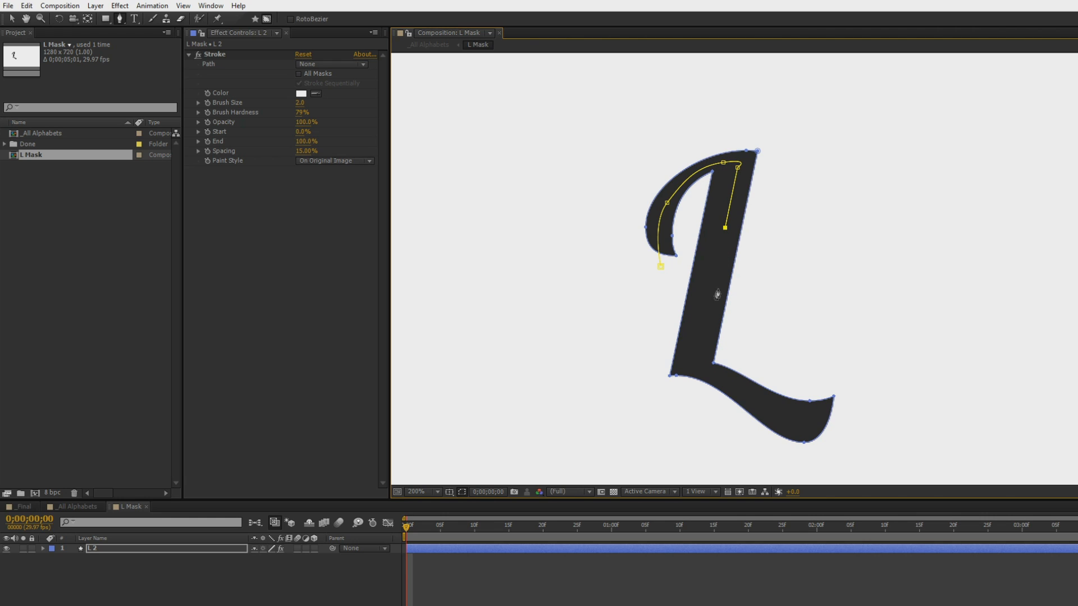
pyautogui.click(706, 306)
pyautogui.click(701, 359)
pyautogui.click(744, 396)
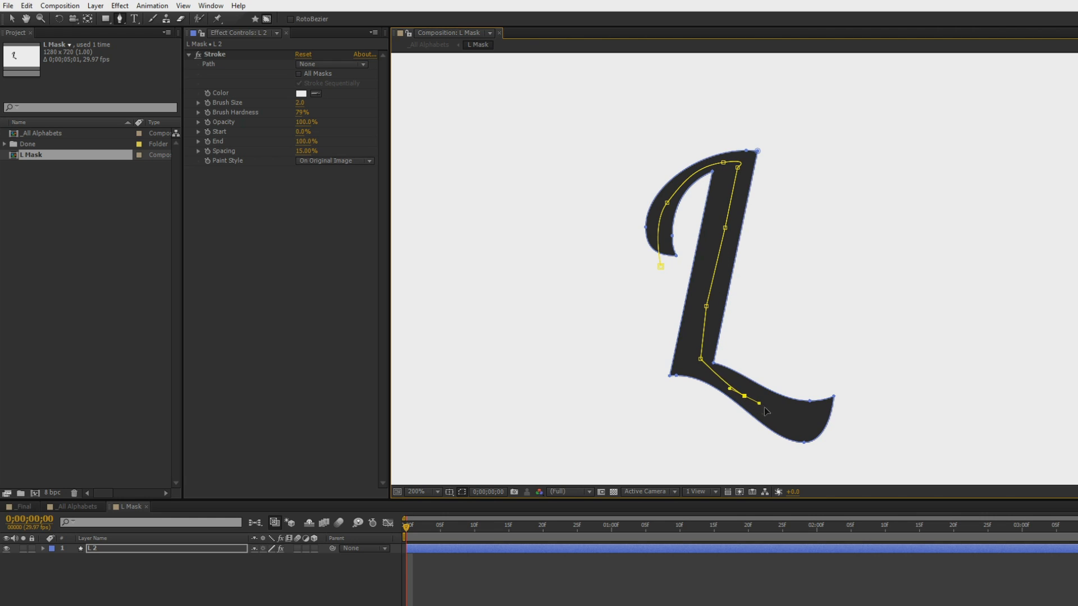
pyautogui.moveTo(814, 417); pyautogui.dragTo(863, 415)
pyautogui.press('v')
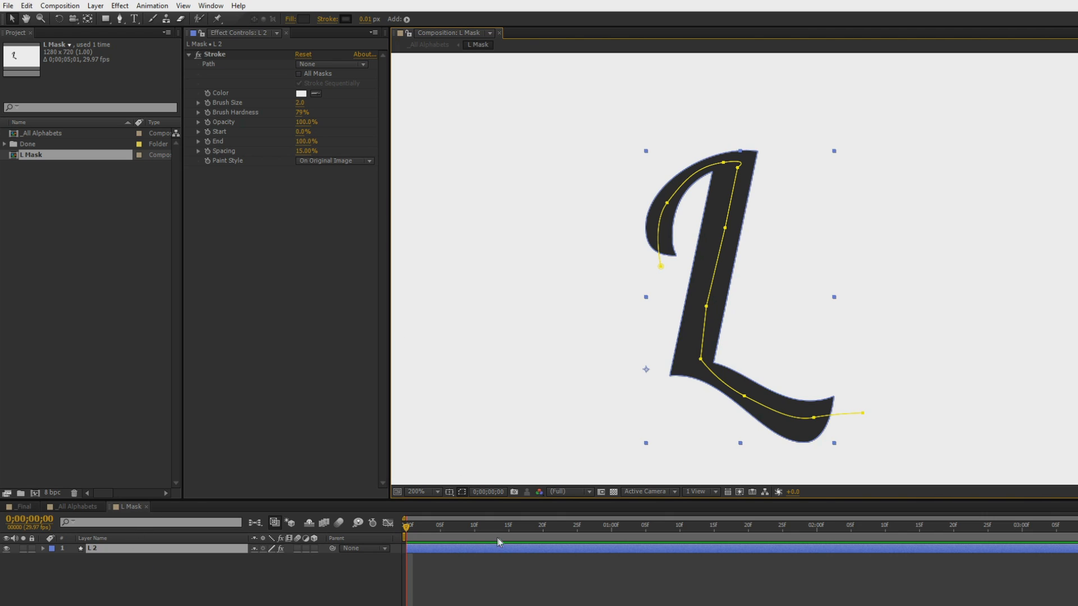
# Set the Stroke effect's path to Mask 1 with paint style On Transparent, and show the transparency grid
pyautogui.click(218, 54)
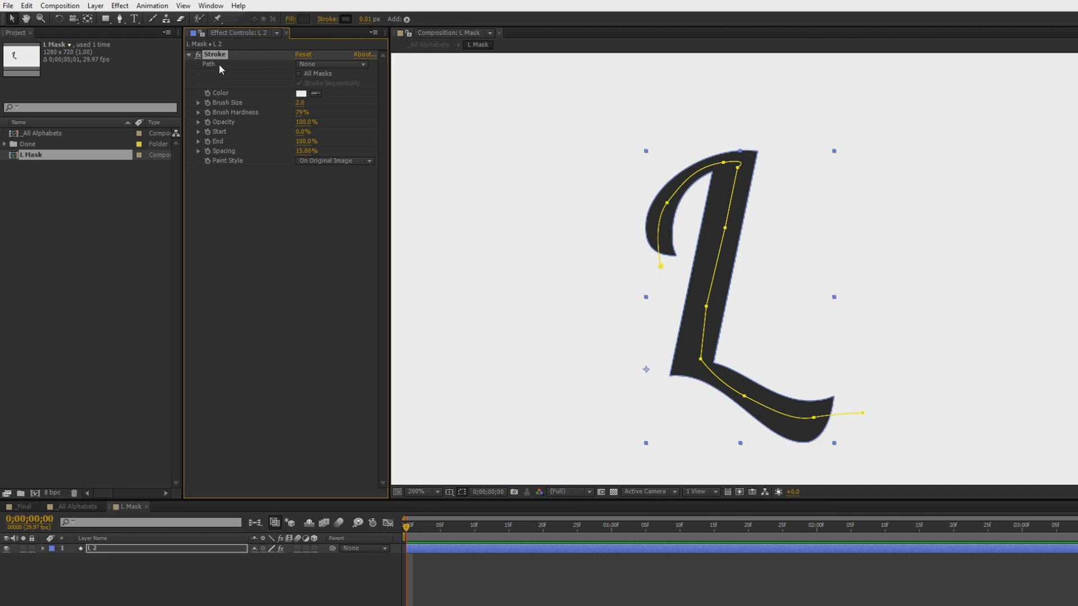
pyautogui.click(348, 64)
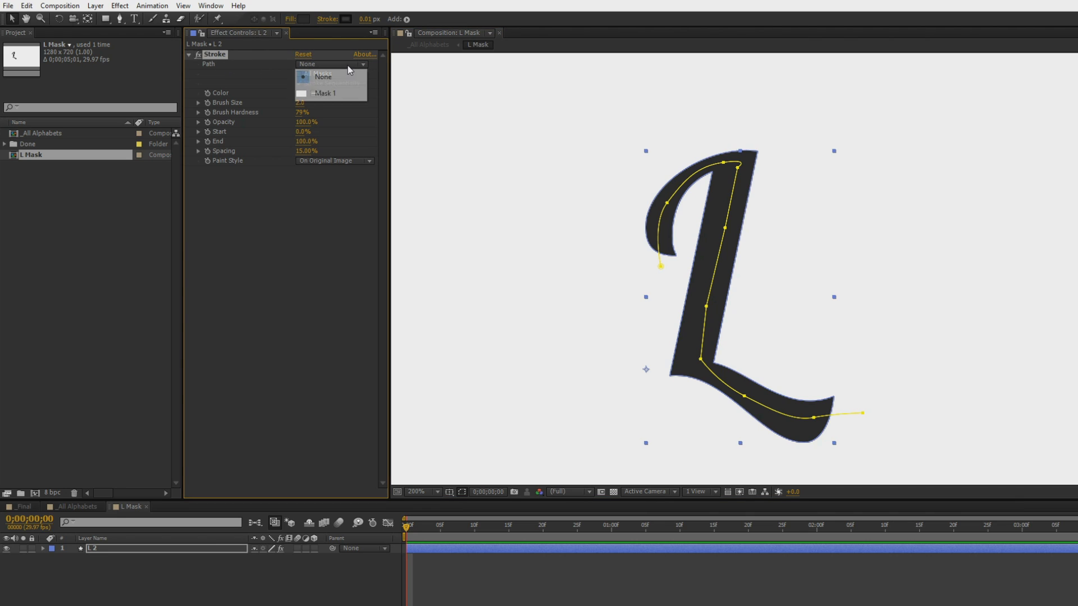
pyautogui.click(335, 94)
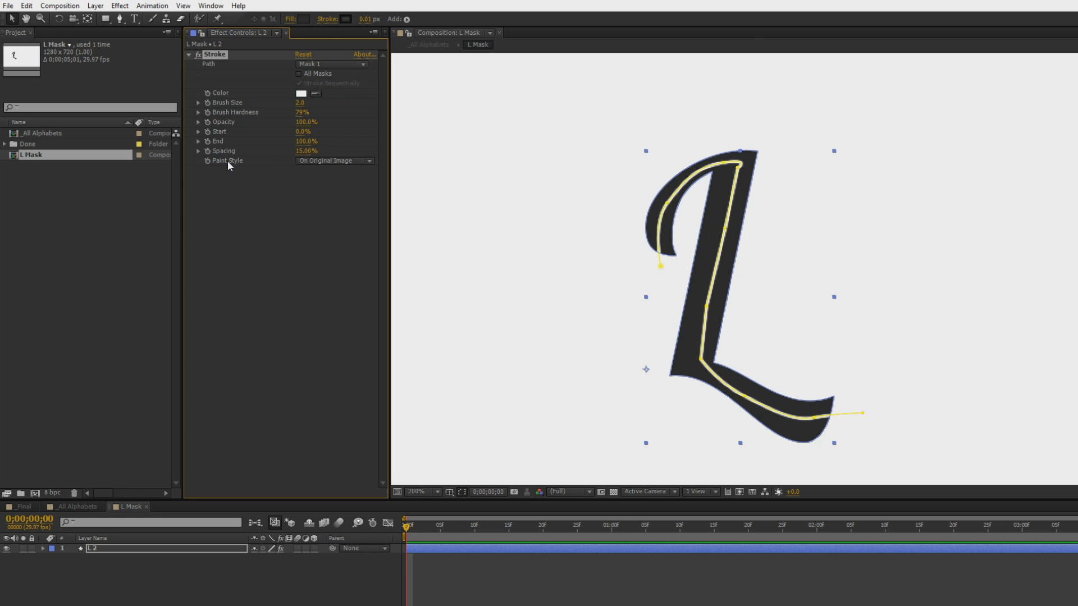
pyautogui.click(327, 160)
pyautogui.click(329, 187)
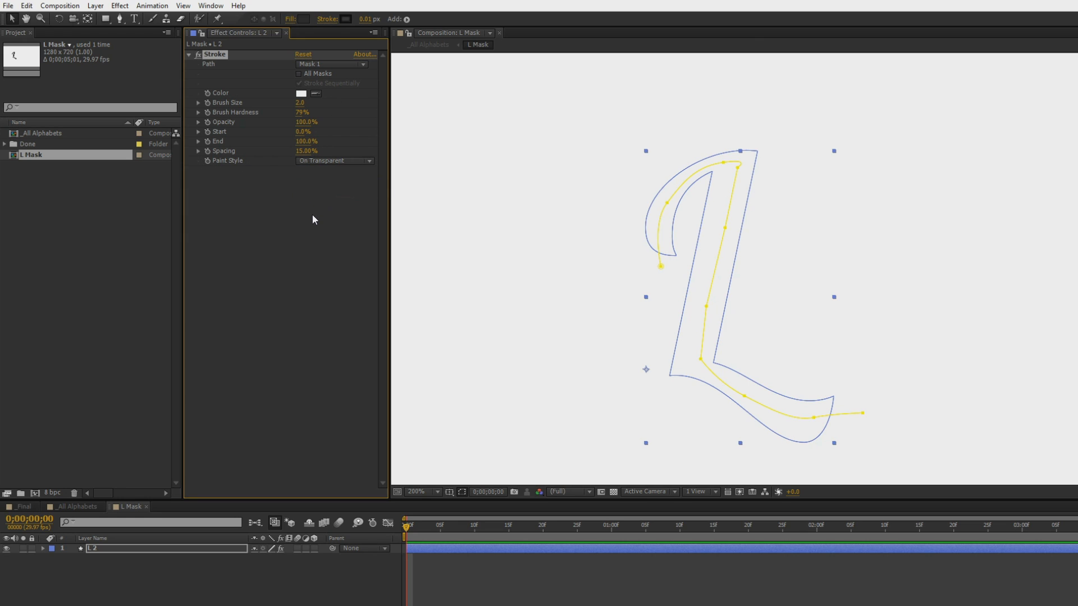
pyautogui.click(614, 494)
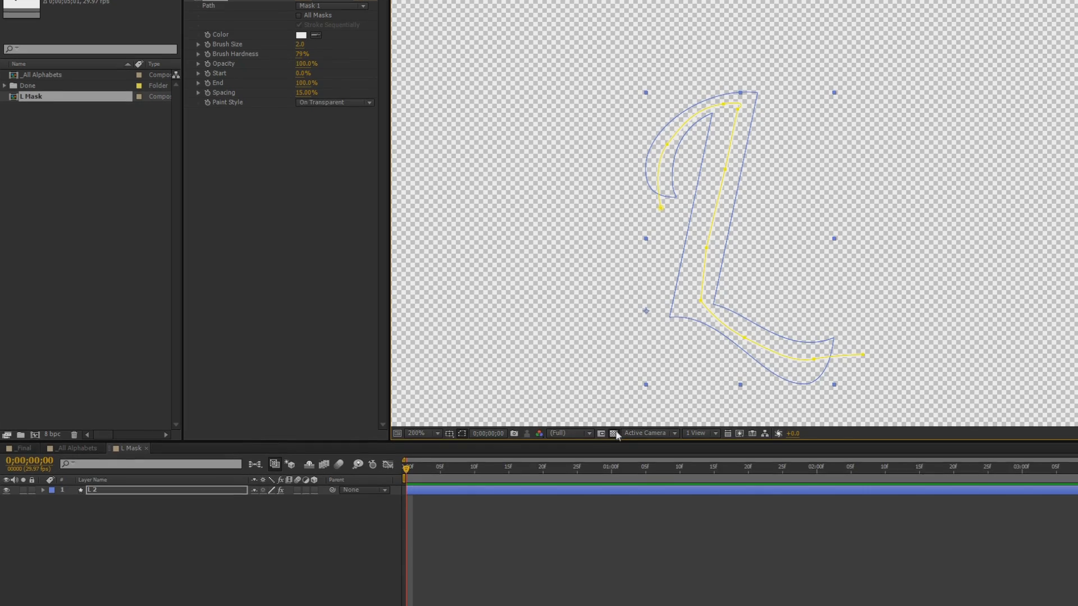
# Turn off the transparency grid and set the L Mask composition's background color to dark gray 161616
pyautogui.click(613, 434)
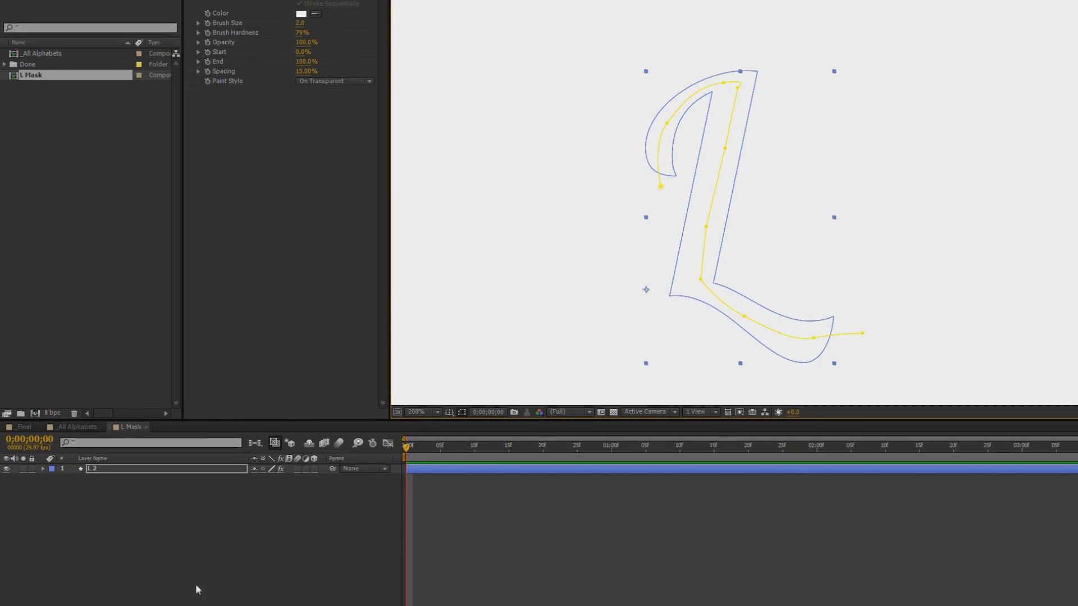
pyautogui.rightClick(225, 559)
pyautogui.click(289, 584)
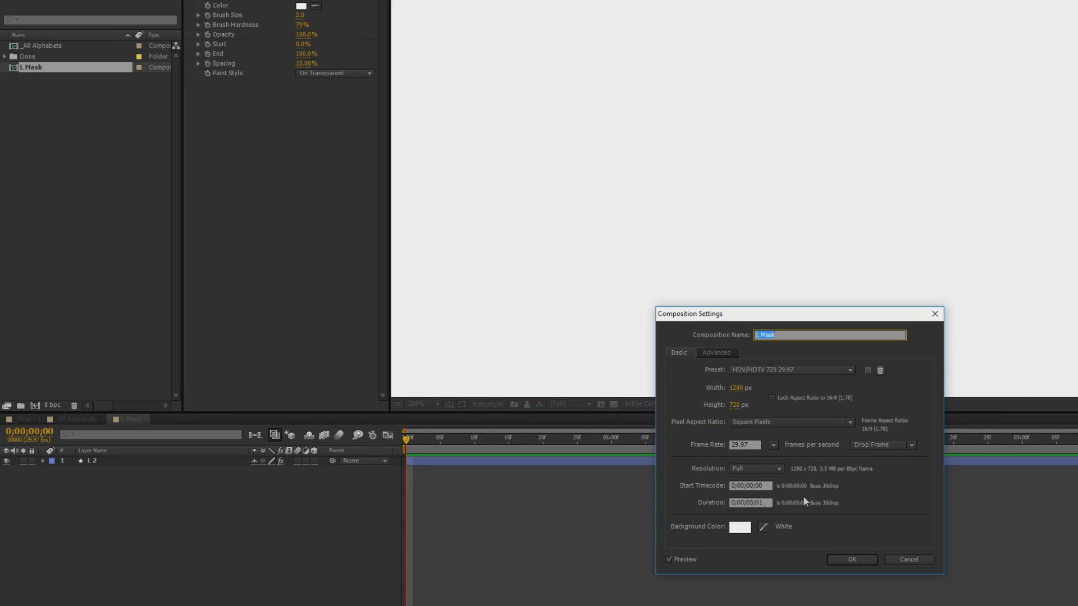
pyautogui.click(743, 525)
pyautogui.moveTo(288, 370); pyautogui.dragTo(137, 378)
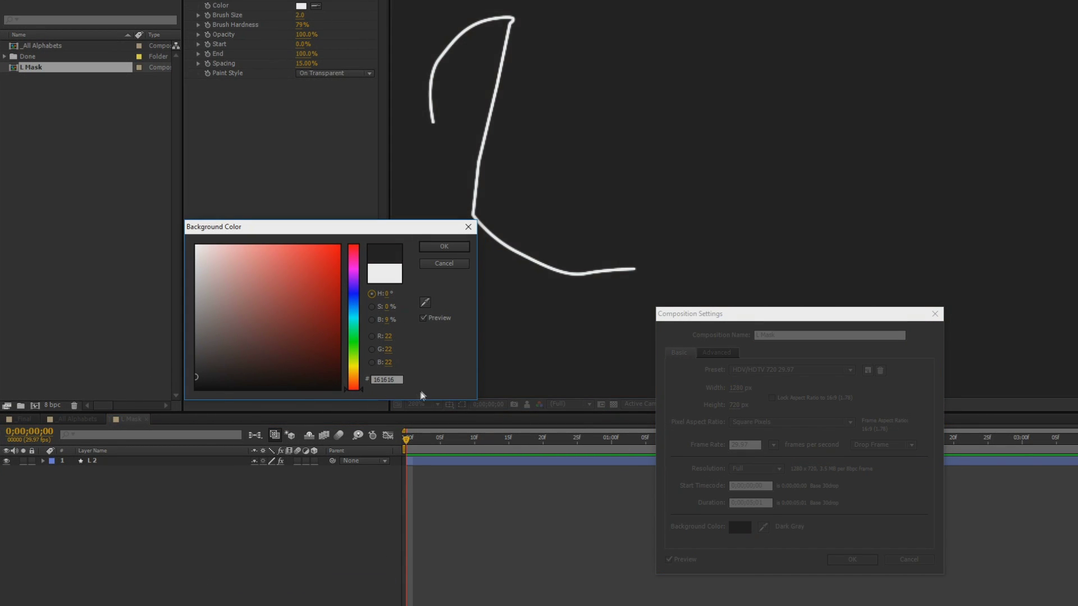
pyautogui.click(444, 247)
pyautogui.click(852, 560)
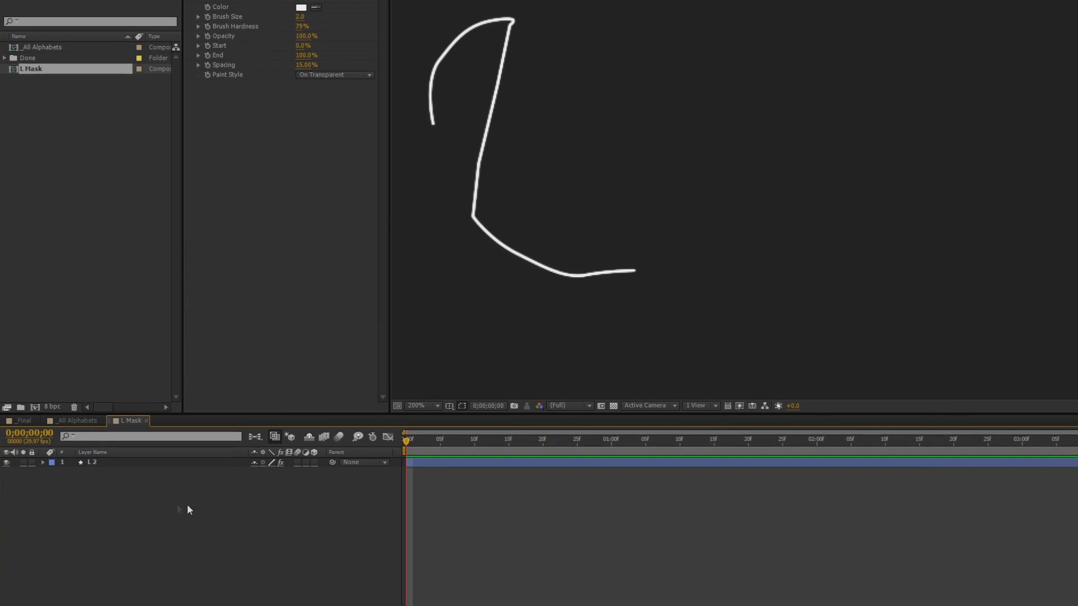
# Set the L 2 layer's Stroke effect to a brush size of 24.5 and a brush hardness of 100%
pyautogui.click(207, 463)
pyautogui.moveTo(615, 32); pyautogui.dragTo(892, 73)
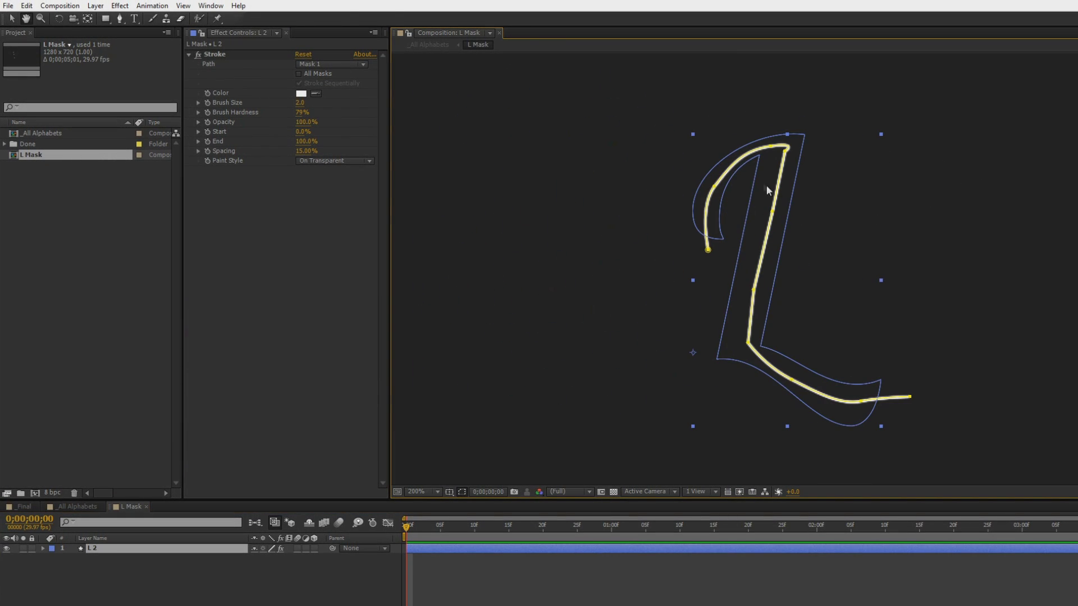
pyautogui.press('v')
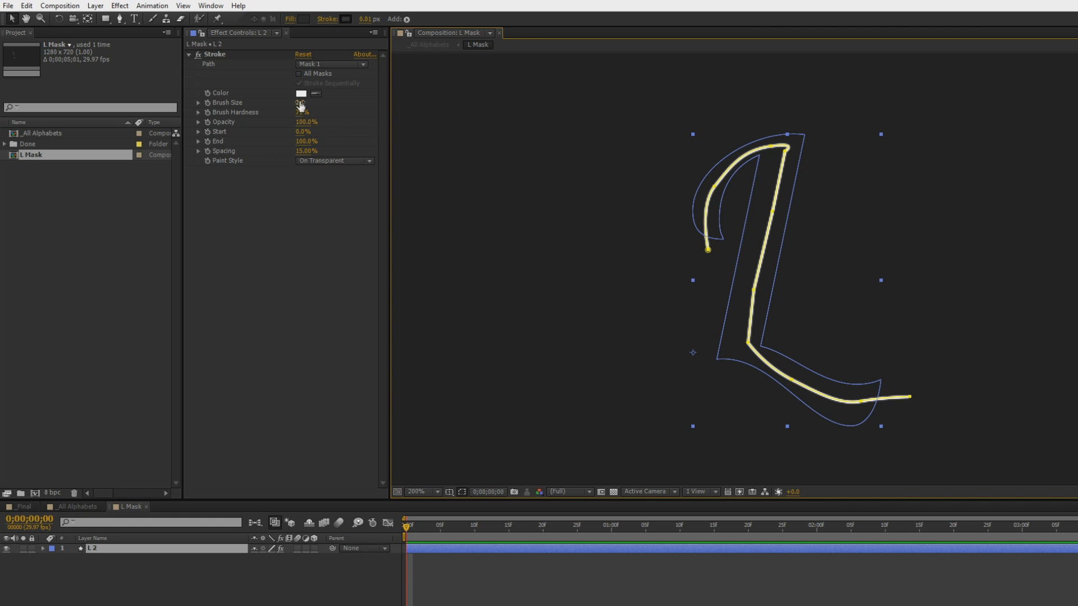
pyautogui.moveTo(299, 103)
pyautogui.mouseDown()
pyautogui.moveTo(421, 93)
pyautogui.moveTo(419, 102)
pyautogui.mouseUp()
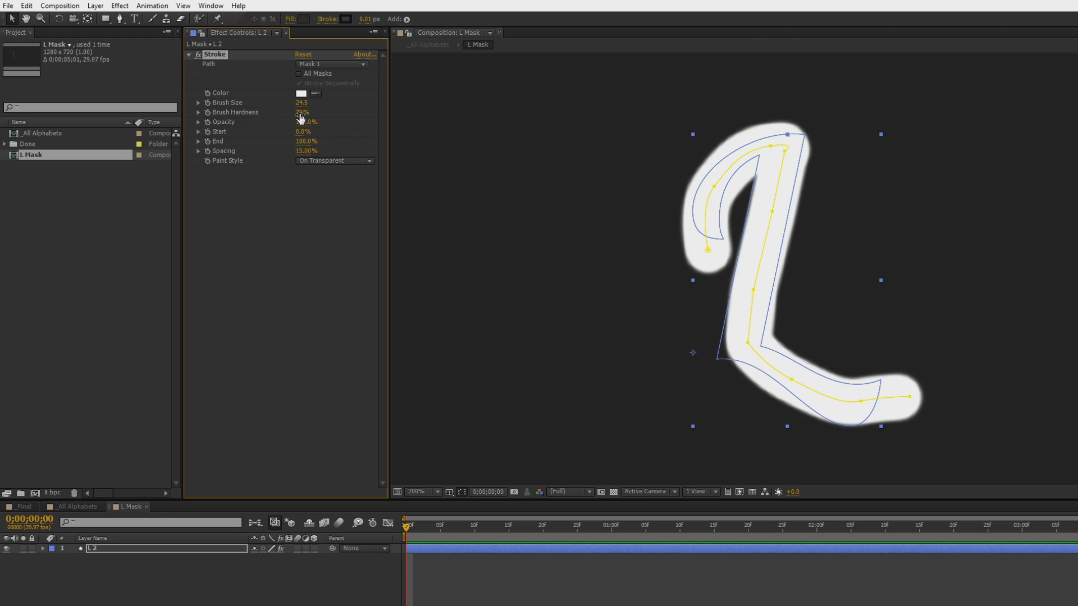
pyautogui.moveTo(302, 112); pyautogui.dragTo(684, 99)
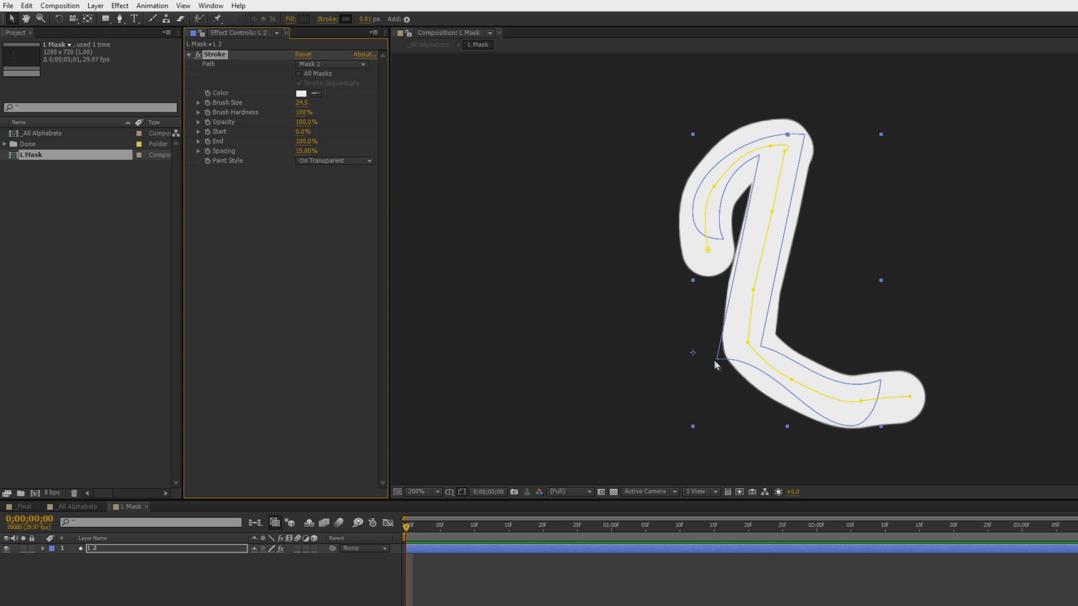
# Move the mask path's lower corner point outward and its upper corner point slightly outward so the stroke covers the L's corners
pyautogui.click(749, 345)
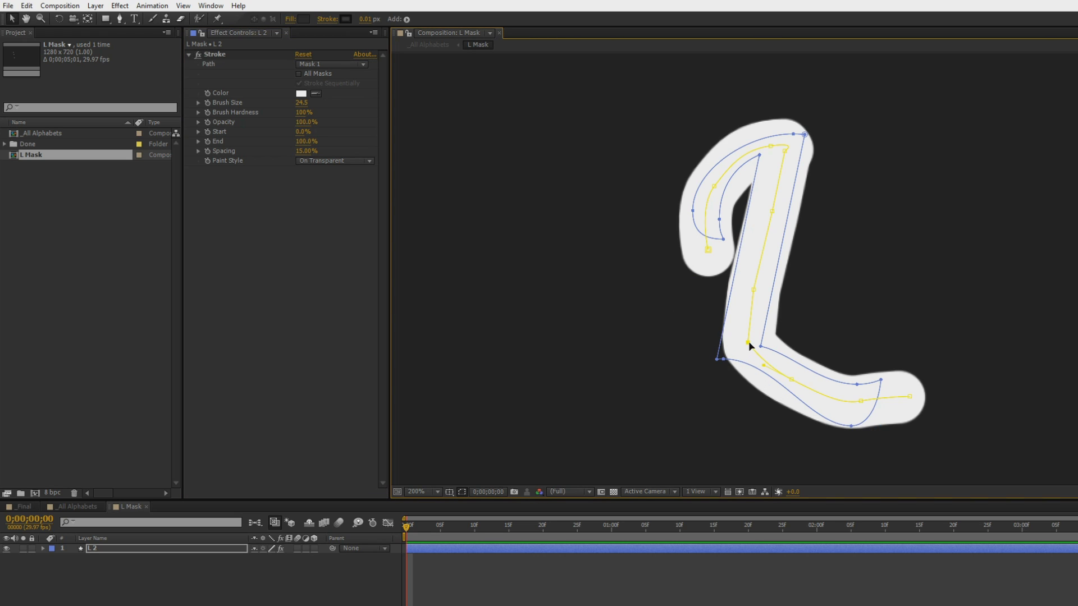
pyautogui.moveTo(749, 346)
pyautogui.mouseDown()
pyautogui.moveTo(730, 344)
pyautogui.moveTo(736, 352)
pyautogui.mouseUp()
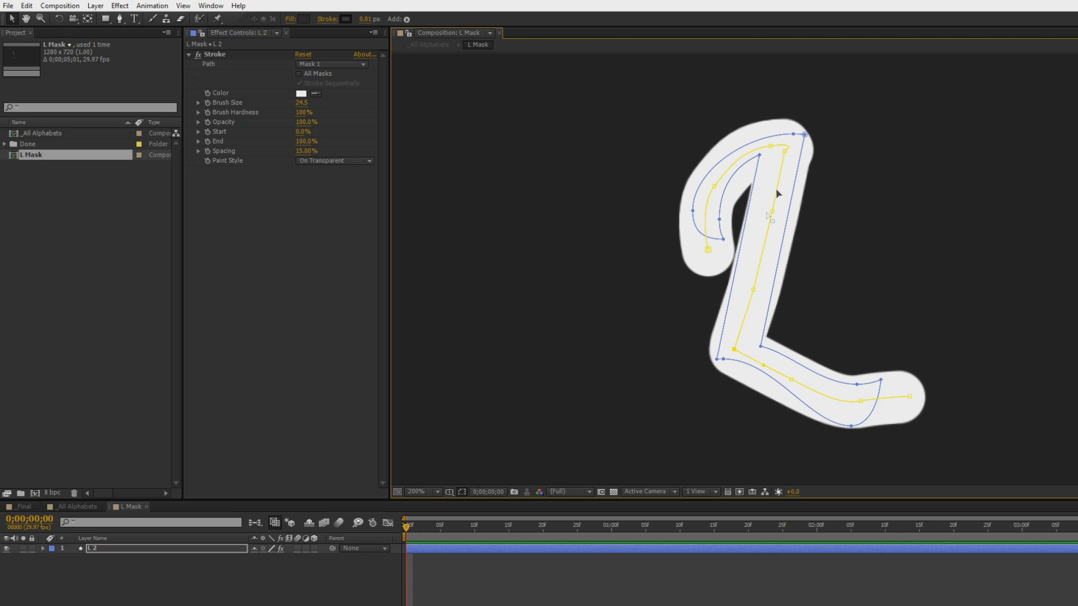
pyautogui.moveTo(784, 150); pyautogui.dragTo(790, 149)
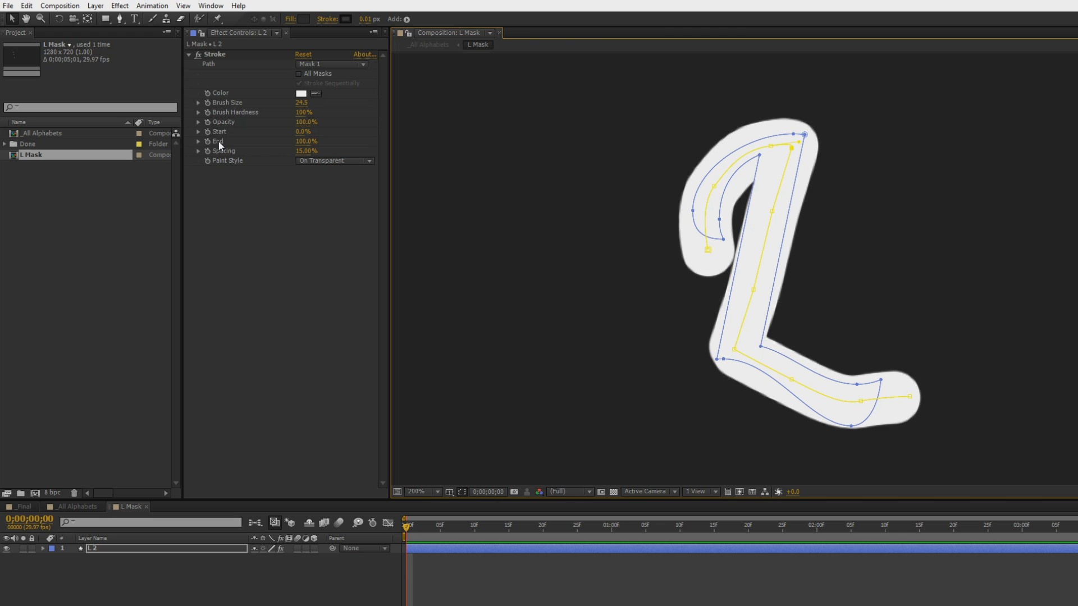
# Keyframe the Stroke's End from 0% at the first frame to 100% at 0;00;02;00, and reveal the keyframes
pyautogui.click(303, 141)
pyautogui.write('0')
pyautogui.press('Return')
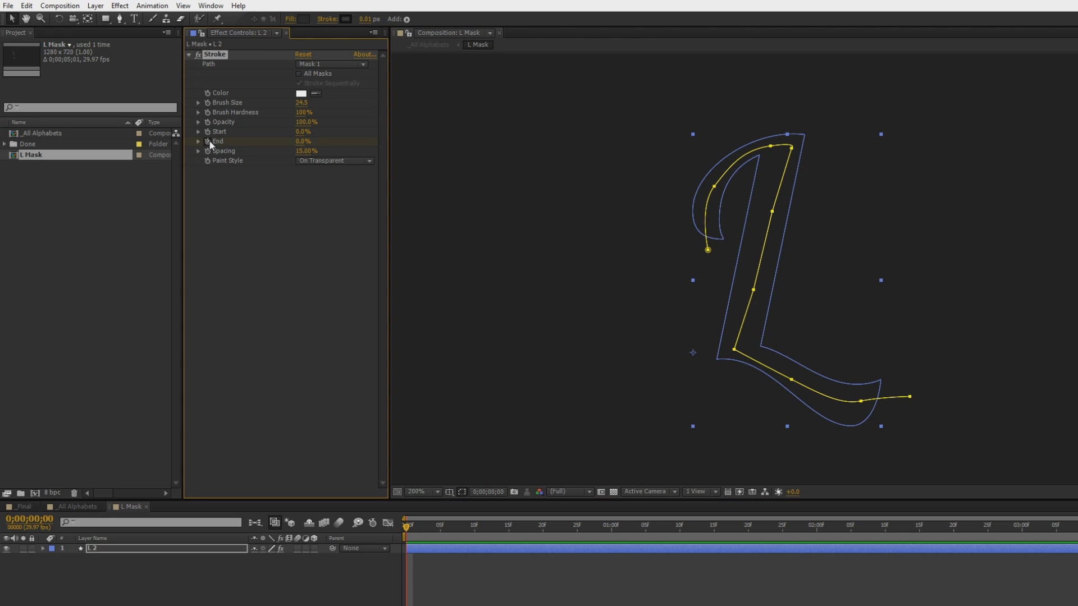
pyautogui.moveTo(808, 530)
pyautogui.mouseDown()
pyautogui.moveTo(844, 530)
pyautogui.moveTo(816, 529)
pyautogui.mouseUp()
pyautogui.moveTo(301, 140); pyautogui.dragTo(445, 164)
pyautogui.press('u')
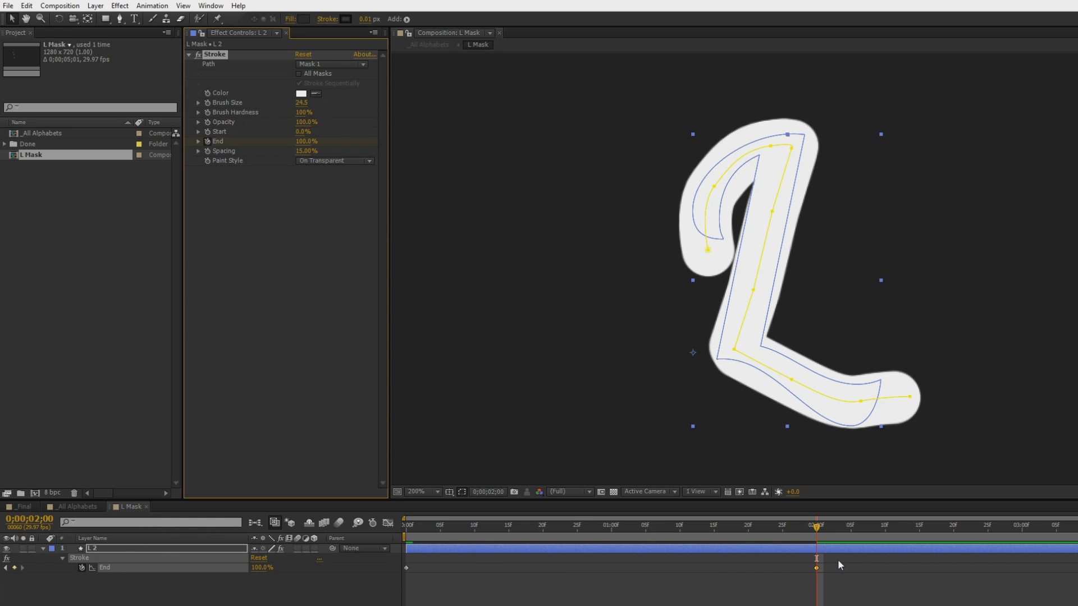
# Apply Easy Ease to both End keyframes, open the graph editor and preview the stroke's reveal
pyautogui.moveTo(838, 559); pyautogui.dragTo(151, 605)
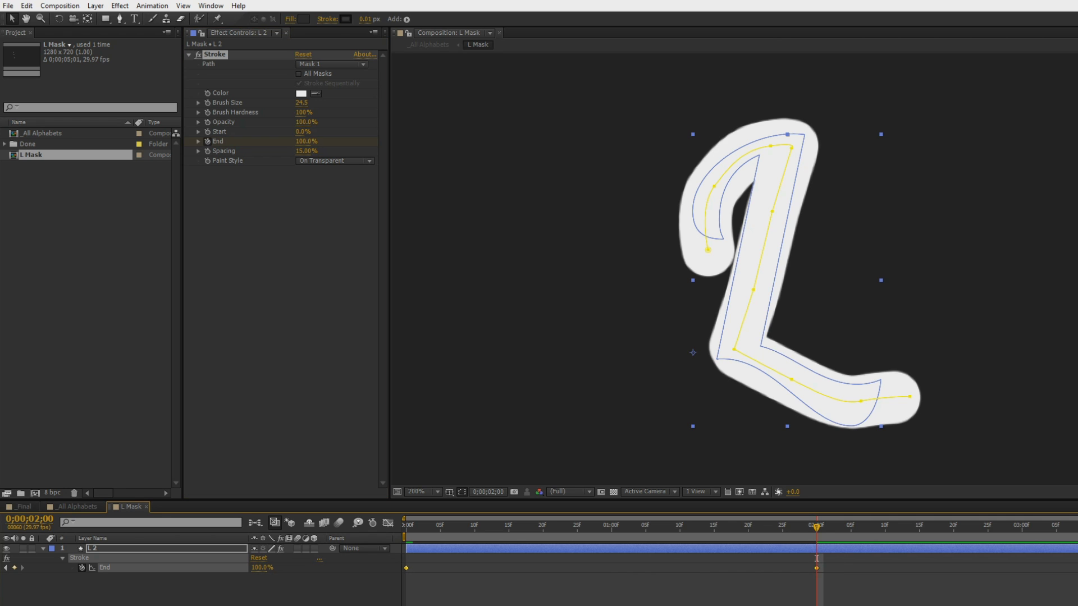
pyautogui.click(436, 553)
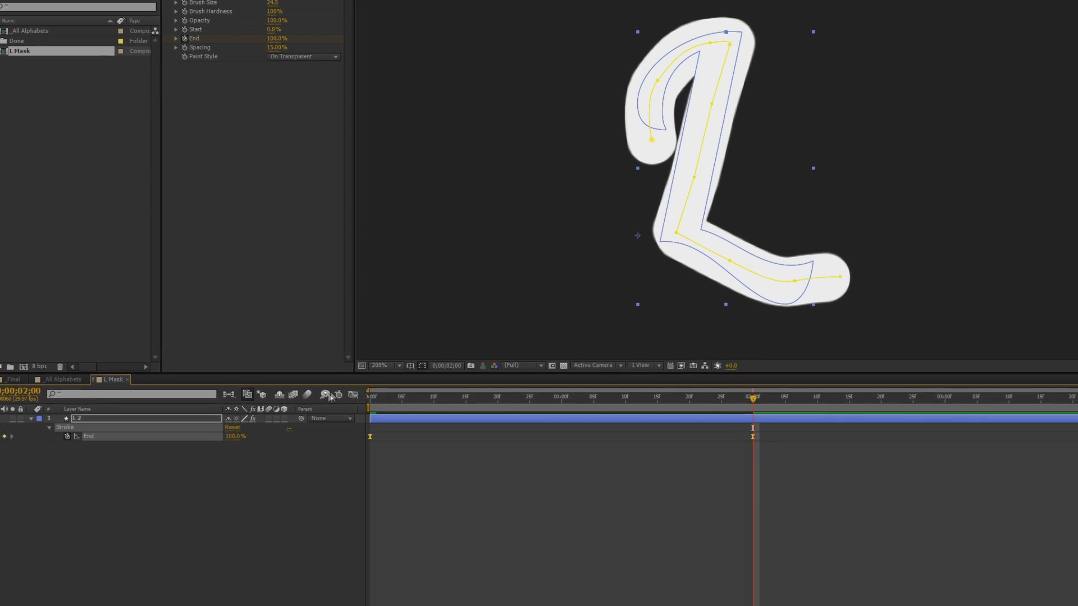
pyautogui.click(387, 523)
pyautogui.press('KP_0')
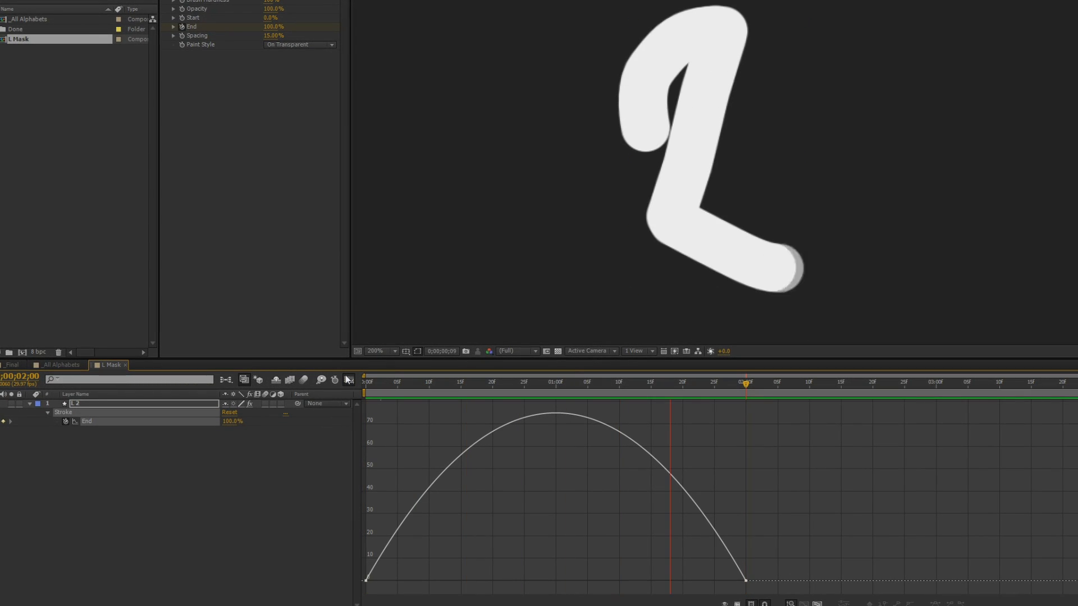
pyautogui.press('space')
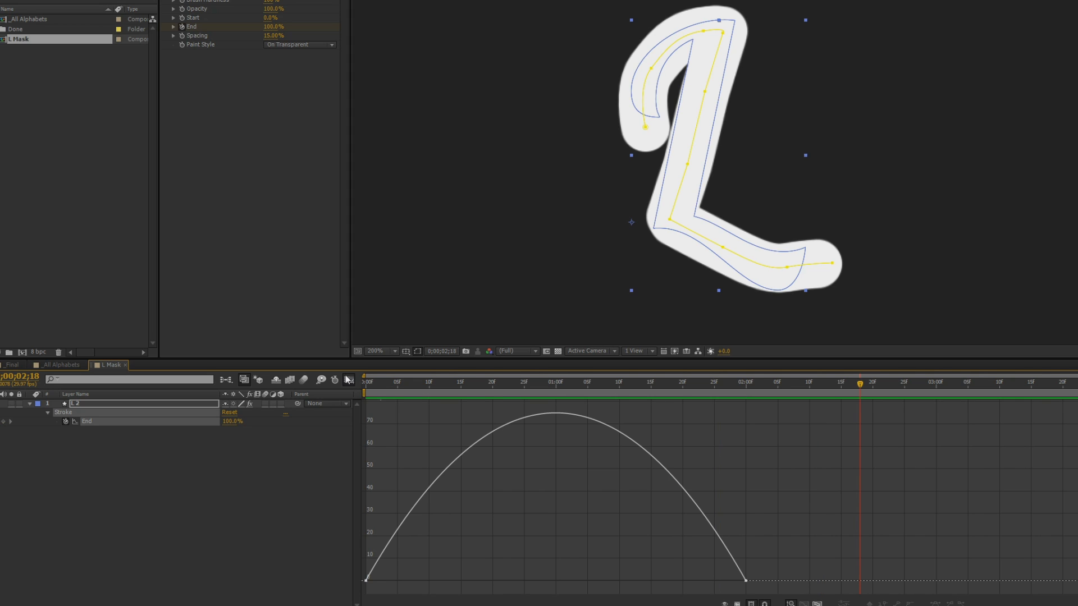
# Close the graph editor, return to the End keyframe at 0;00;02;00 and collapse the L 2 layer's properties
pyautogui.click(348, 380)
pyautogui.press('j')
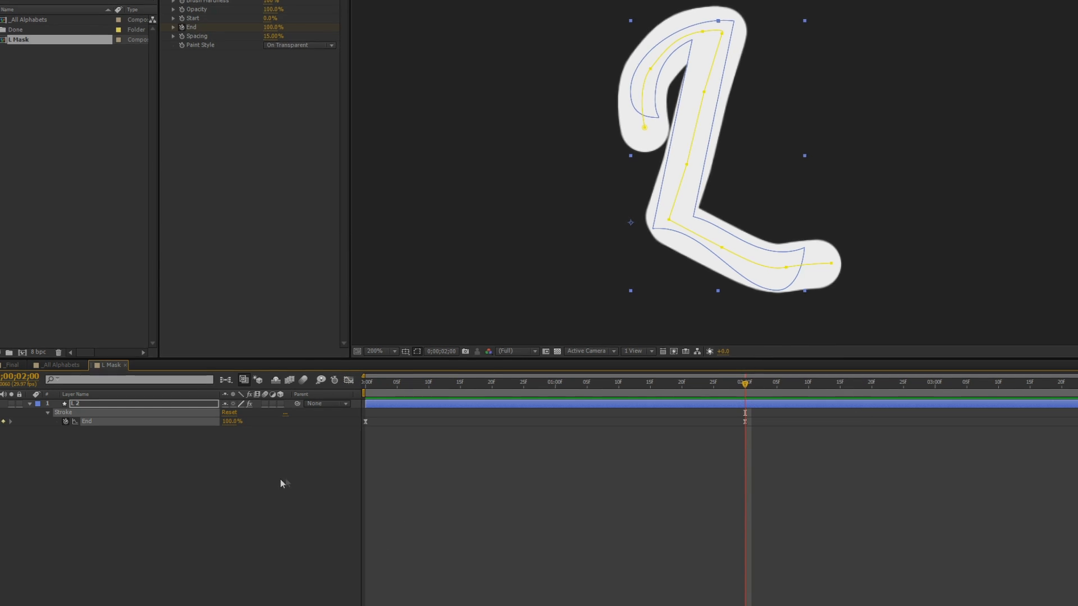
pyautogui.click(256, 485)
pyautogui.press('u')
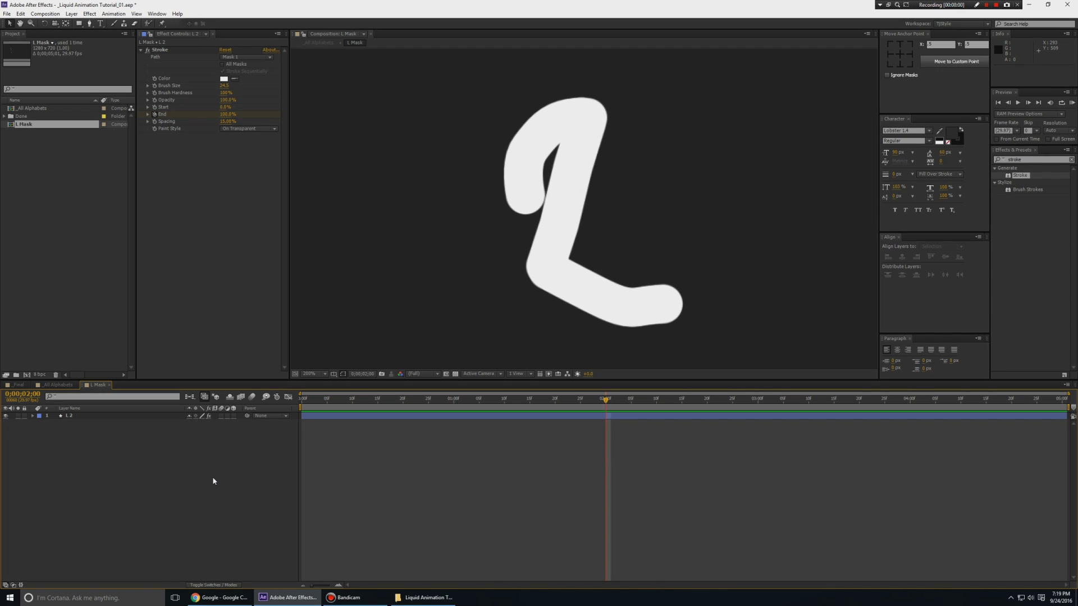
# Compare the L Mask reveal's opening frames with the _Final and _All Alphabets compositions
pyautogui.hotkey('ctrl', 'a')
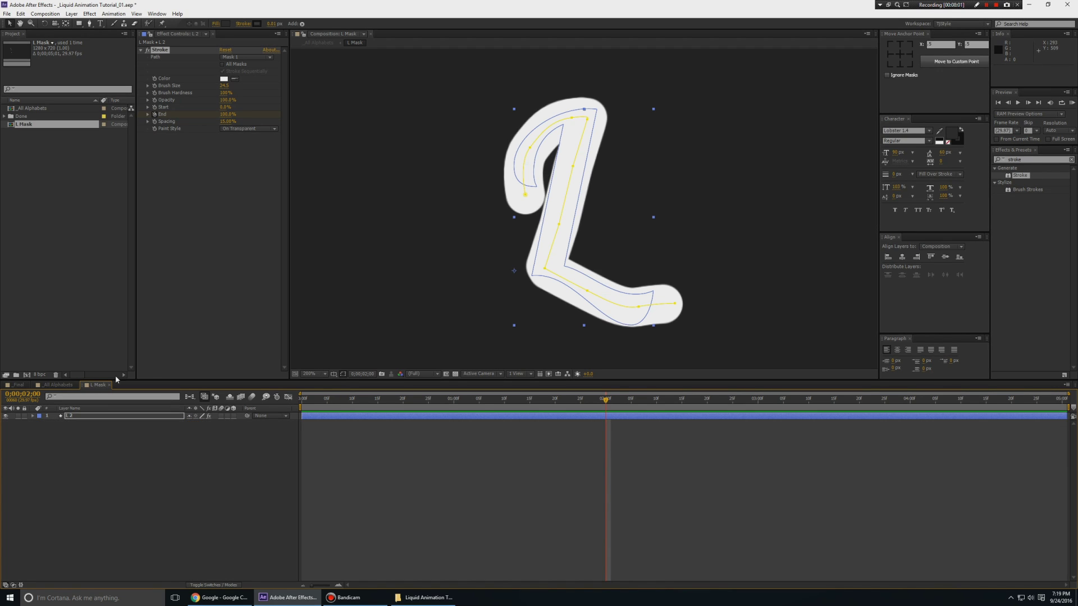
pyautogui.click(57, 385)
pyautogui.click(18, 386)
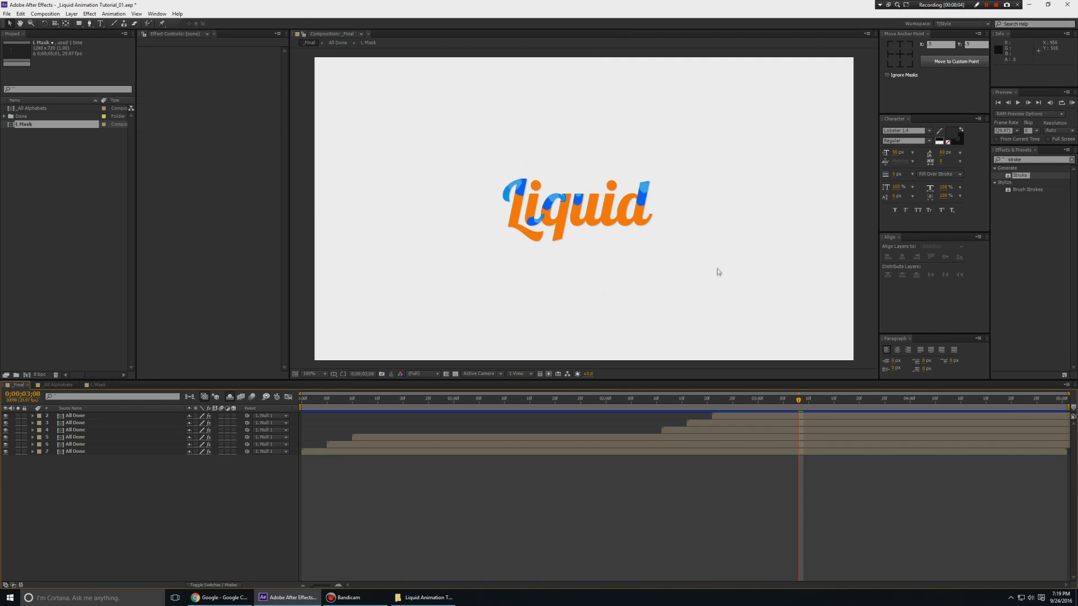
pyautogui.click(78, 385)
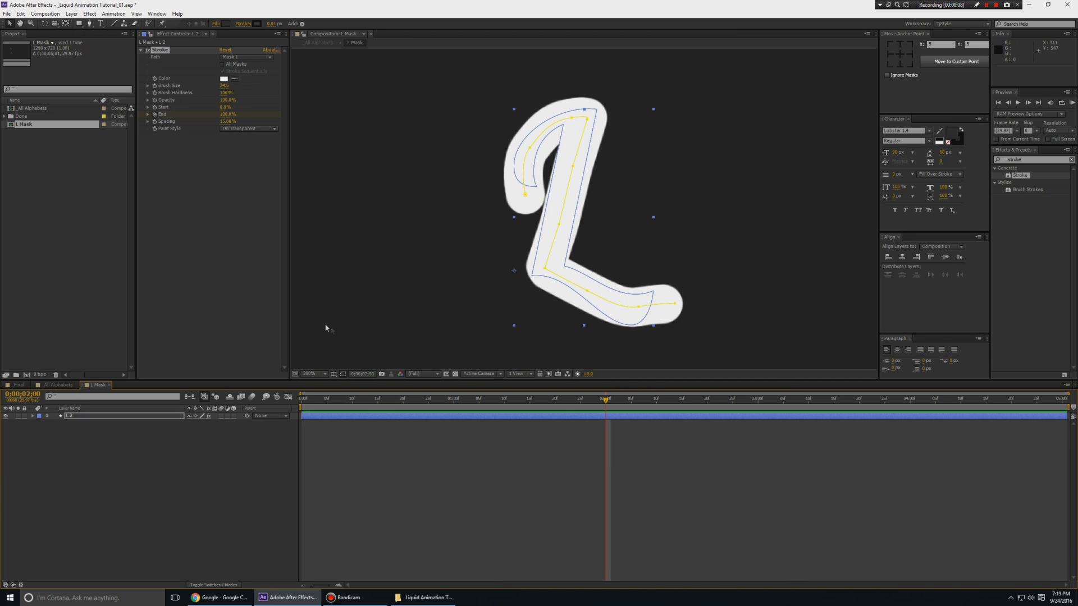
pyautogui.moveTo(306, 401); pyautogui.dragTo(324, 401)
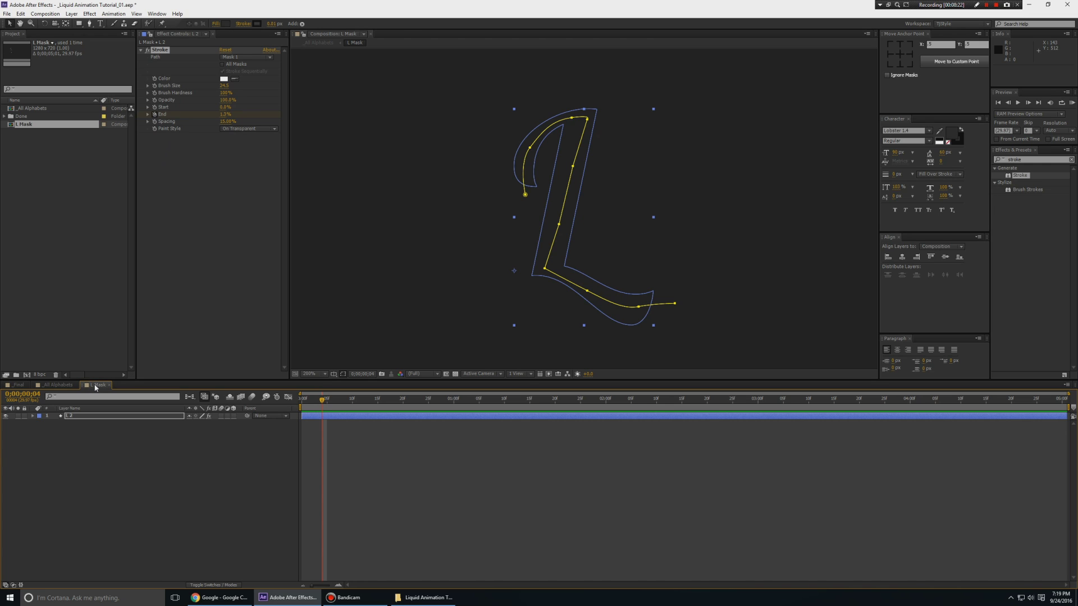
pyautogui.click(58, 386)
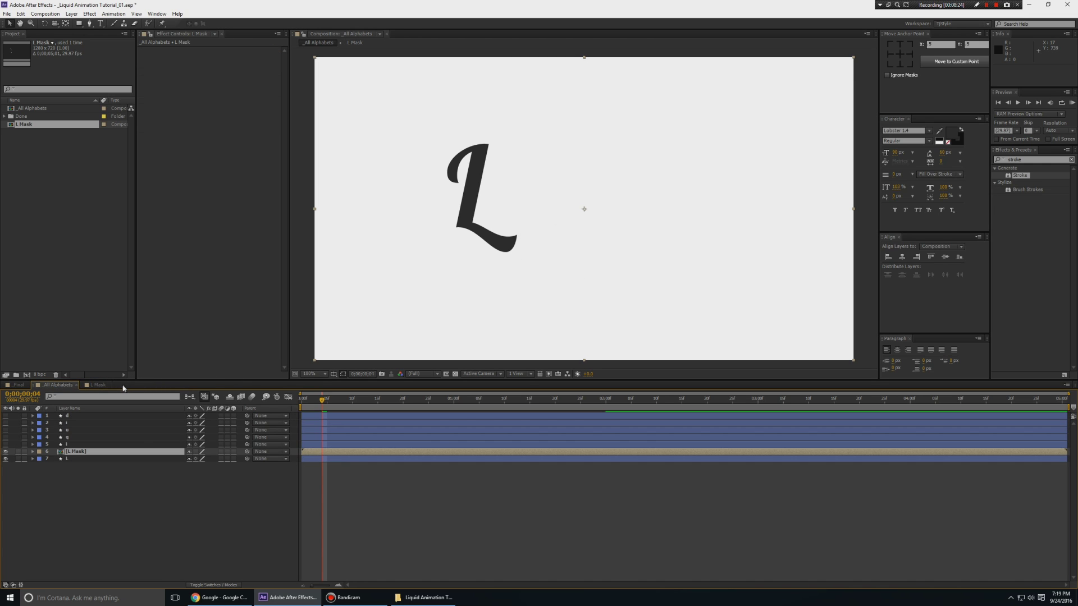
pyautogui.click(101, 386)
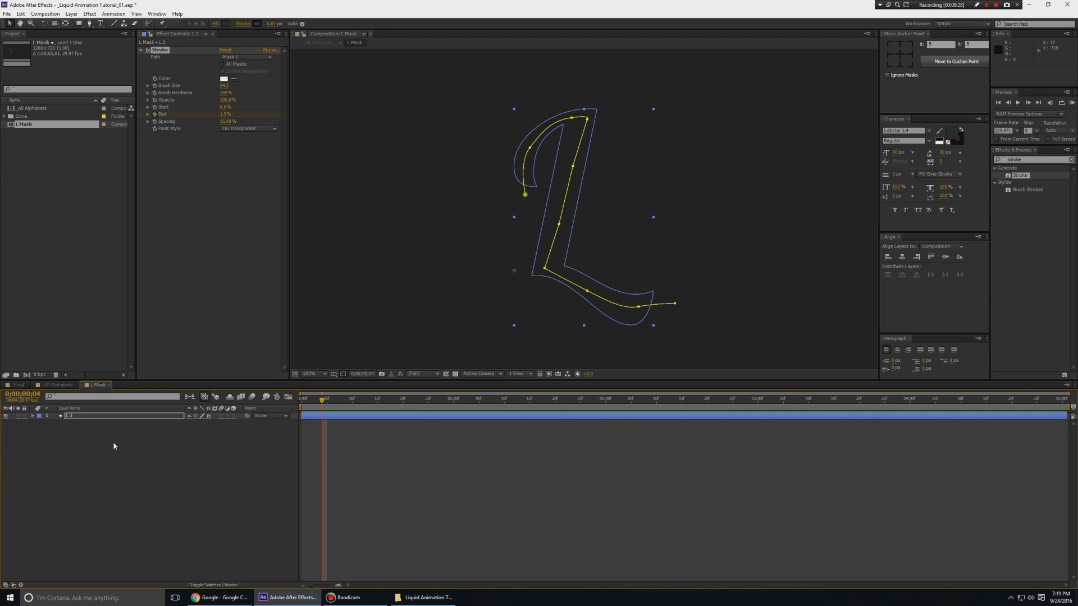
# Preview the L Mask reveal, close its composition and go to the first frame of _All Alphabets
pyautogui.moveTo(173, 434)
pyautogui.mouseDown()
pyautogui.moveTo(123, 339)
pyautogui.moveTo(130, 333)
pyautogui.mouseUp()
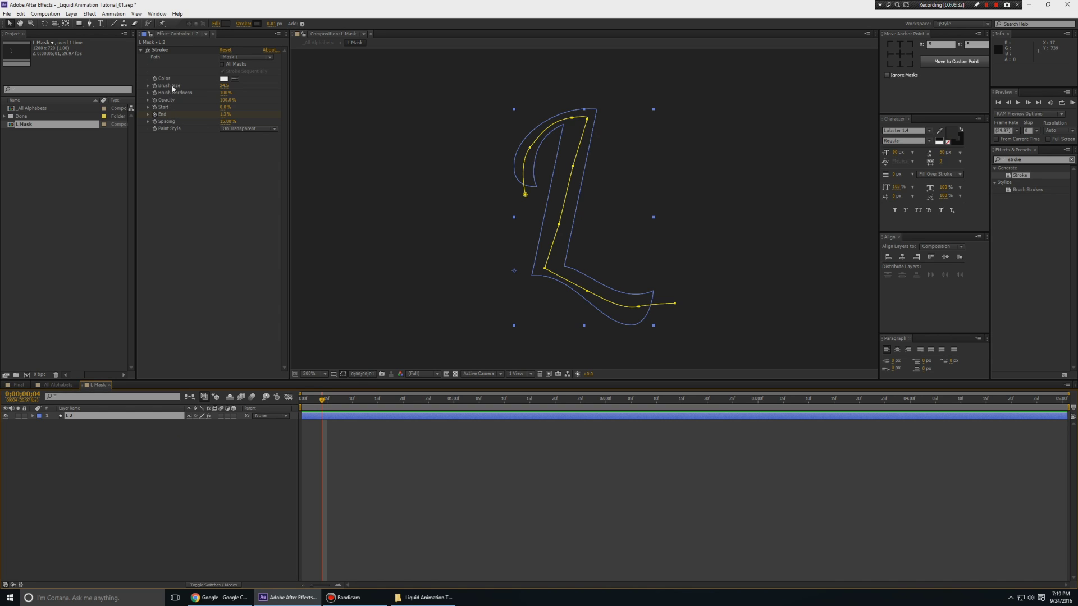
pyautogui.click(174, 456)
pyautogui.press('space')
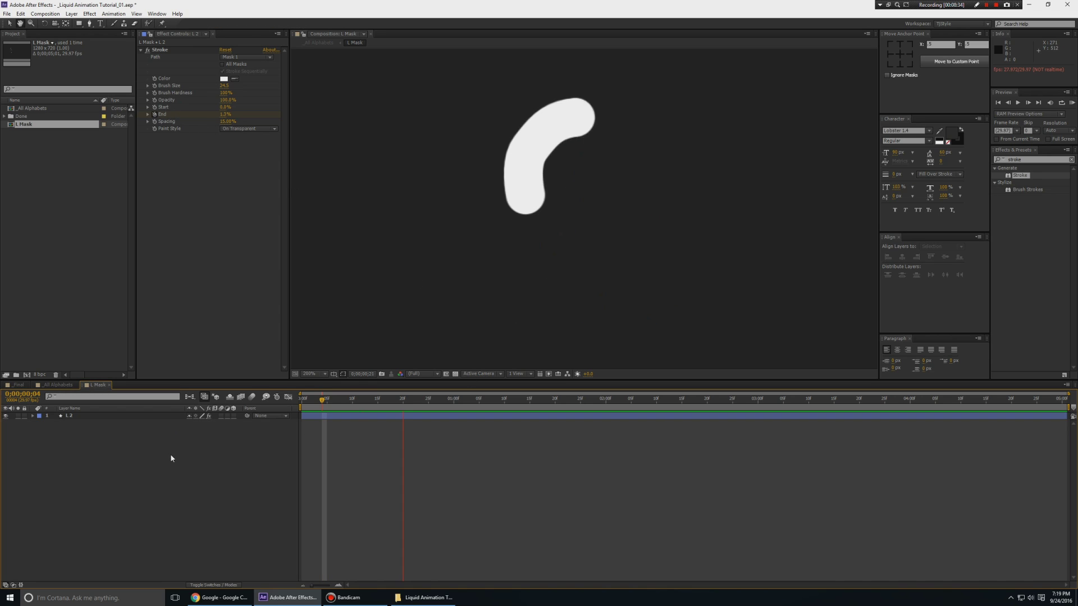
pyautogui.hotkey('ctrl', 'w')
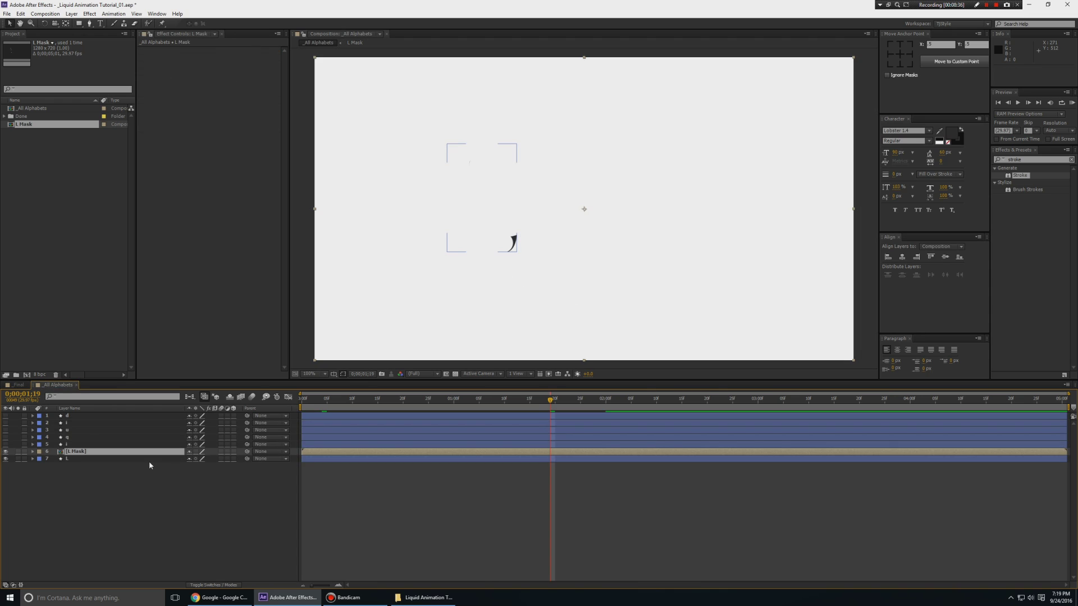
pyautogui.press('space')
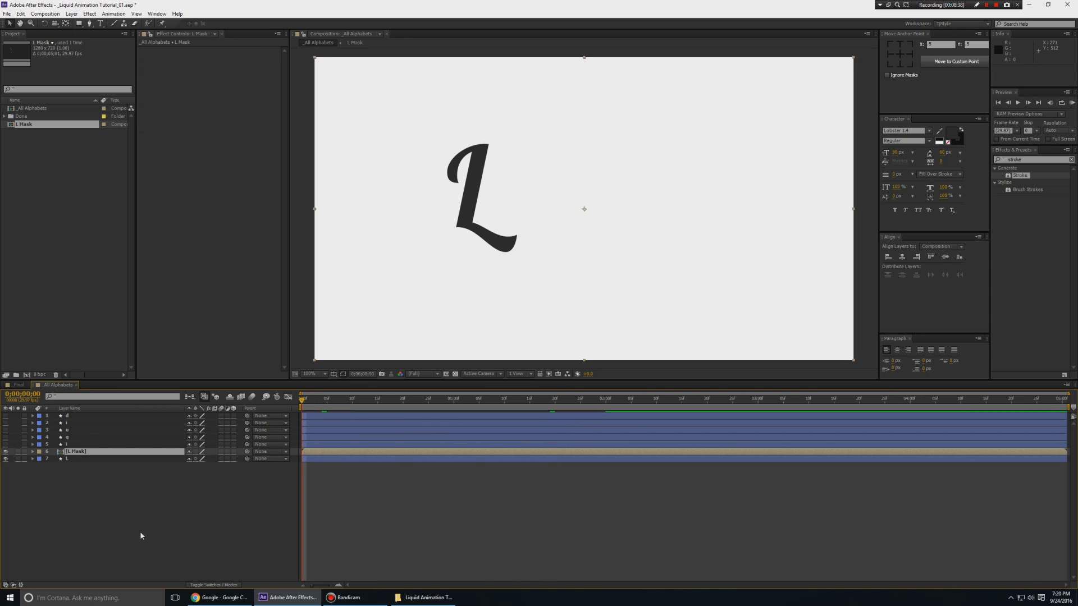
# Set the _All Alphabets composition's background color to orange
pyautogui.rightClick(140, 536)
pyautogui.click(191, 457)
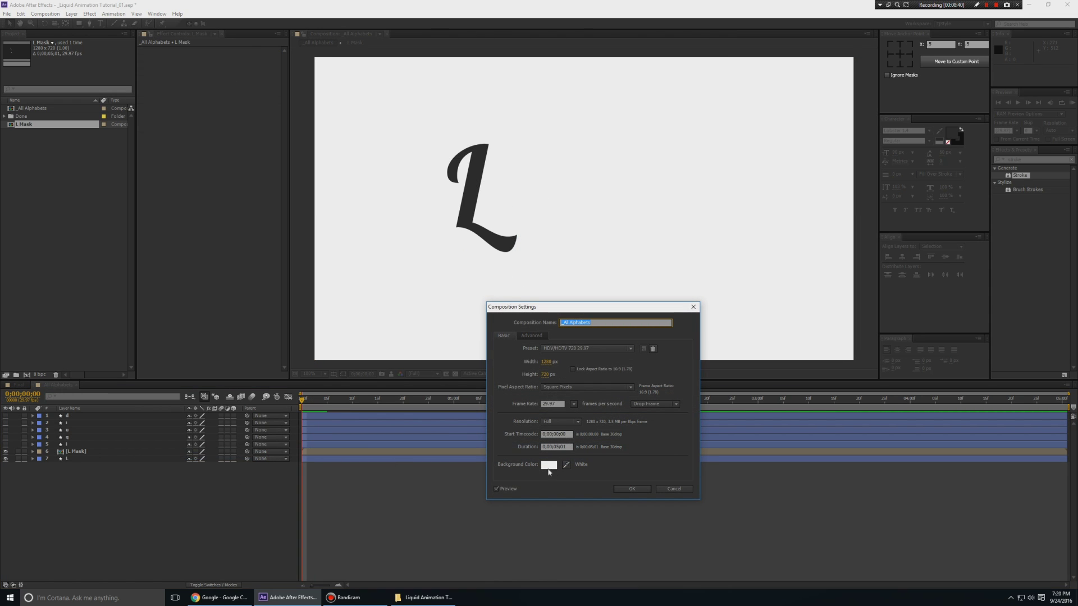
pyautogui.click(548, 464)
pyautogui.moveTo(249, 291)
pyautogui.mouseDown()
pyautogui.moveTo(228, 307)
pyautogui.moveTo(223, 224)
pyautogui.mouseUp()
pyautogui.click(263, 355)
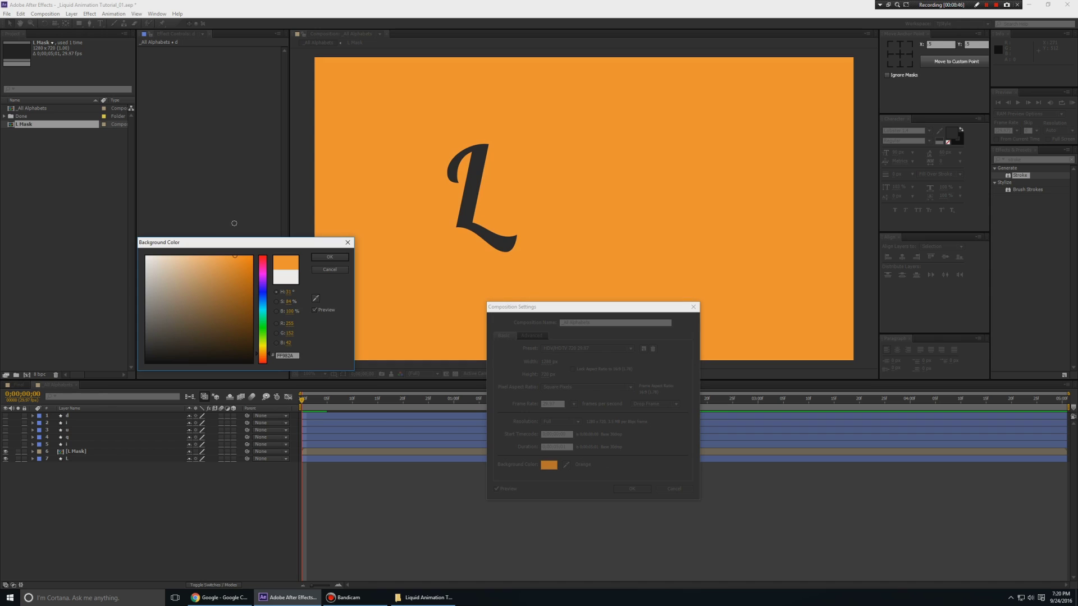
pyautogui.moveTo(263, 361); pyautogui.dragTo(271, 359)
pyautogui.click(330, 258)
pyautogui.click(632, 489)
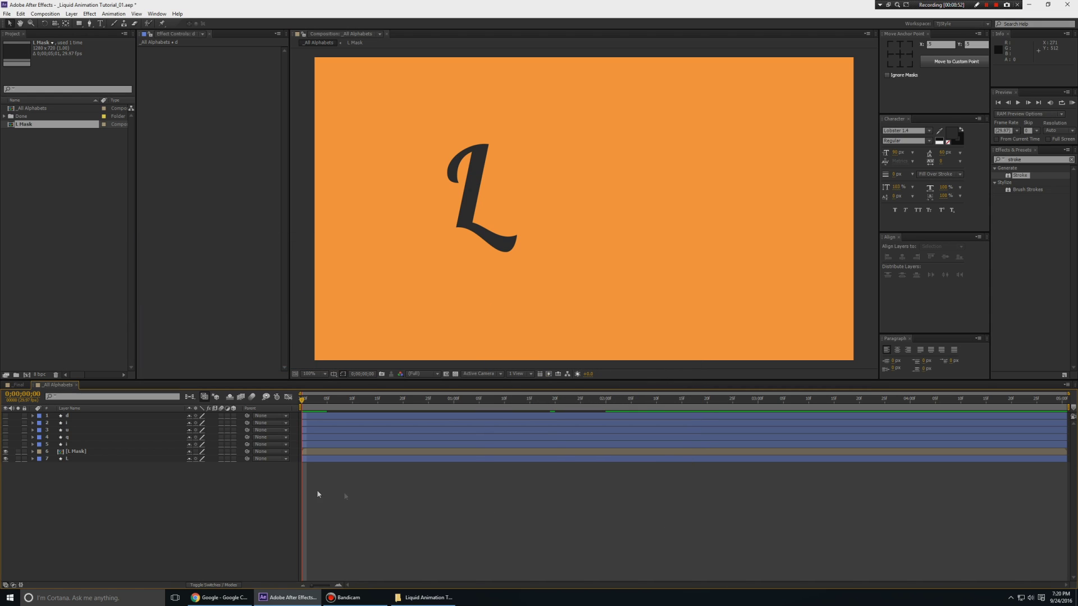
# Move to 0;00;01;23, show the track matte options and set layer L to use Alpha Matte "[L Mask]"
pyautogui.moveTo(305, 402); pyautogui.dragTo(574, 458)
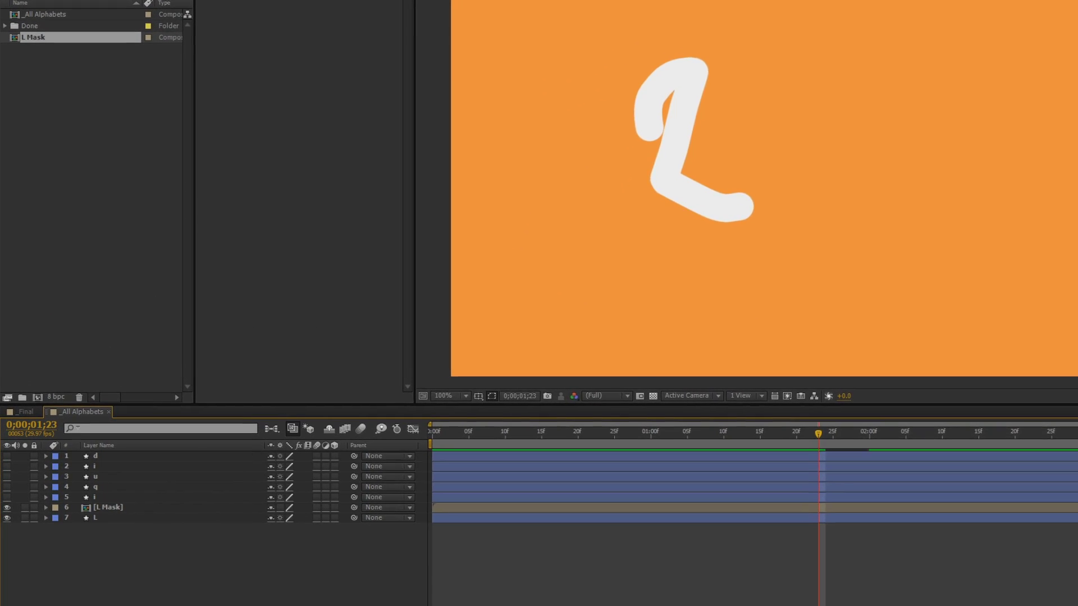
pyautogui.press('F4')
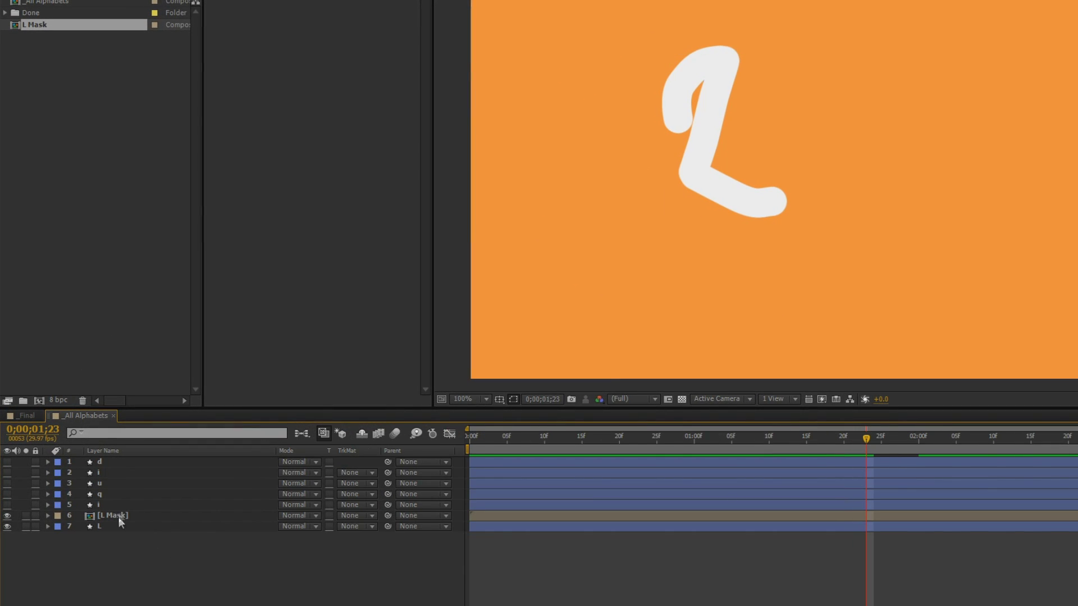
pyautogui.click(103, 530)
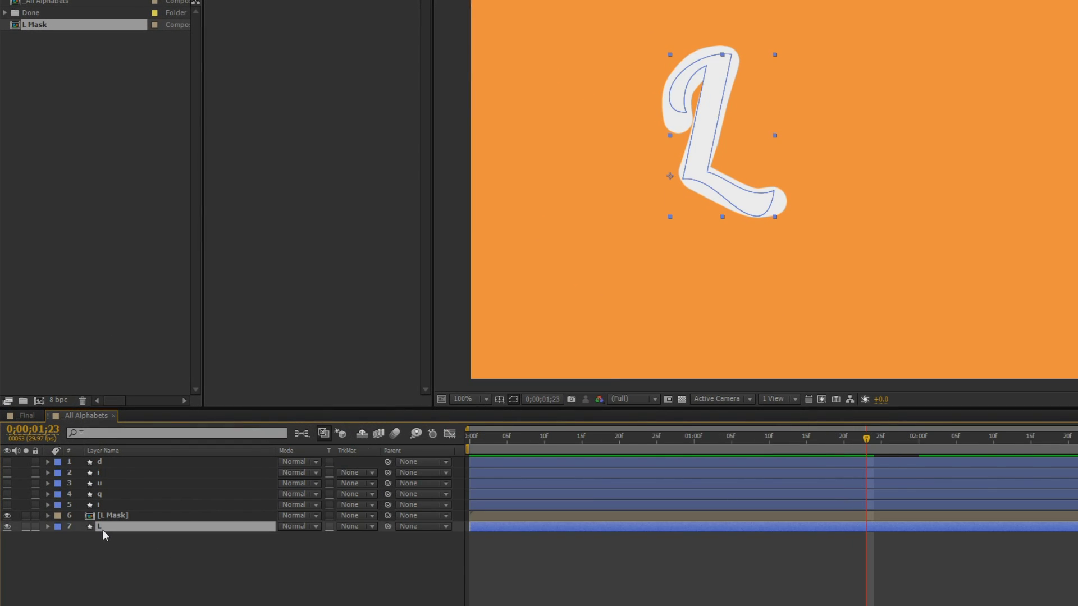
pyautogui.click(359, 525)
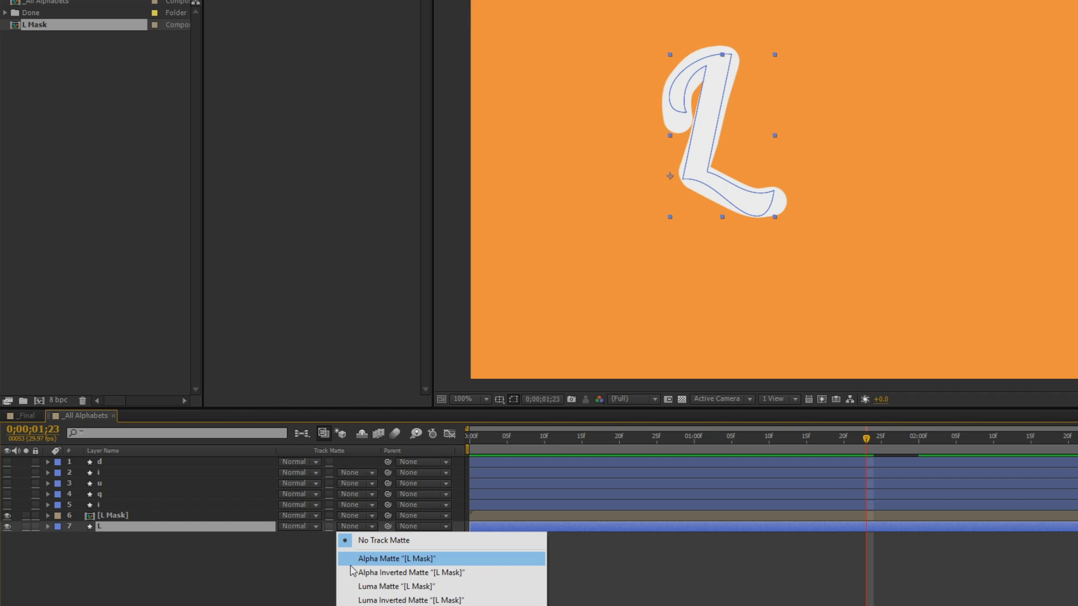
pyautogui.click(350, 561)
pyautogui.click(313, 578)
# Preview the matted L reveal from the first frame and end the work area at 0;00;02;03
pyautogui.press('space')
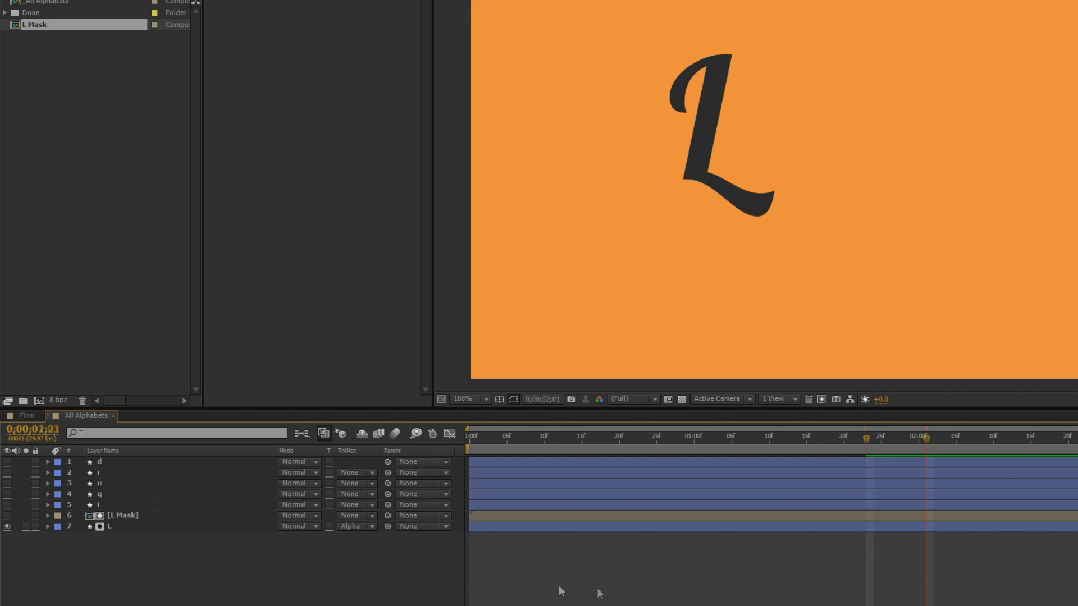
pyautogui.press('Home')
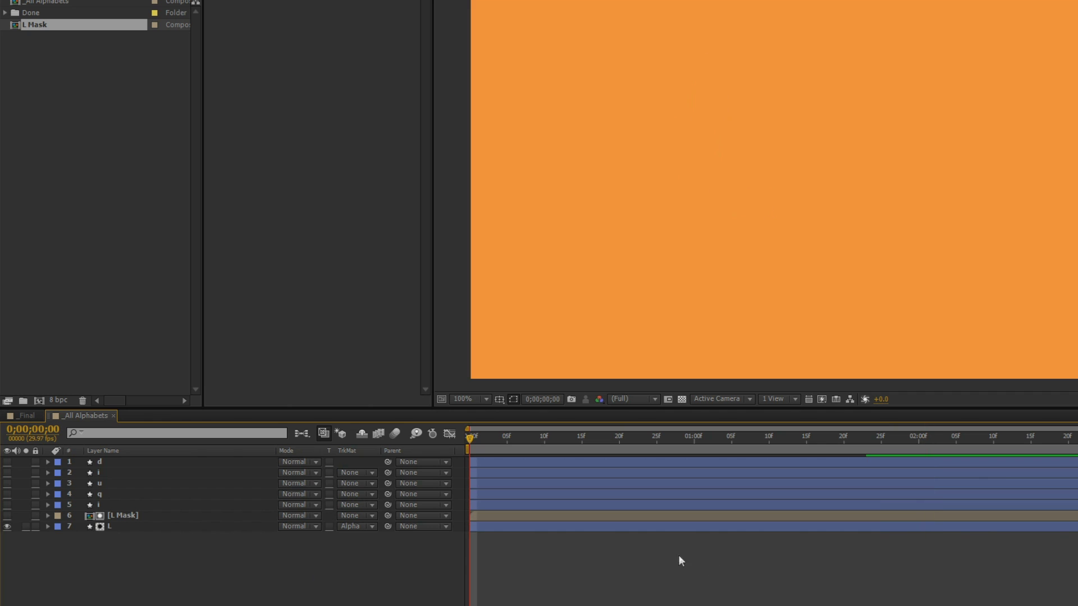
pyautogui.press('KP_0')
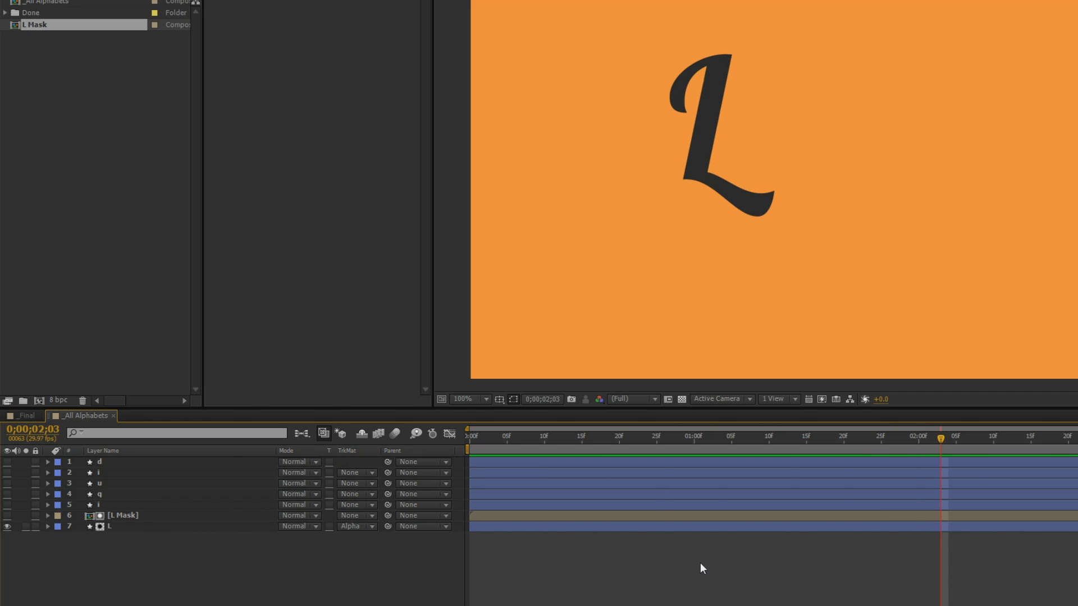
pyautogui.press('n')
pyautogui.press('KP_0')
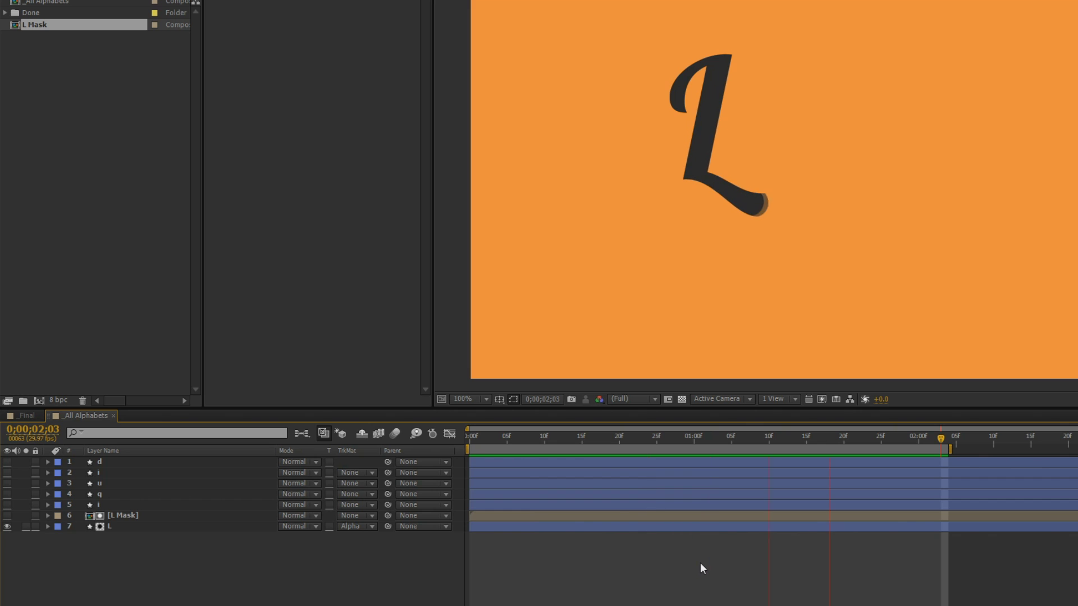
pyautogui.press('space')
# Open the L Mask composition and add an adjustment layer named FX above L 2
pyautogui.click(126, 525)
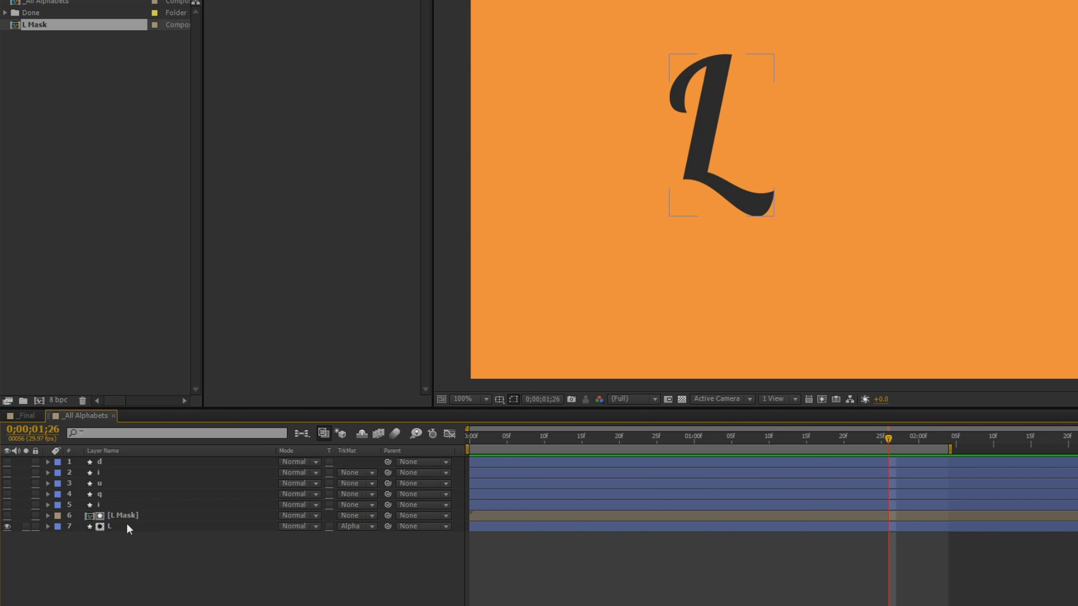
pyautogui.doubleClick(123, 515)
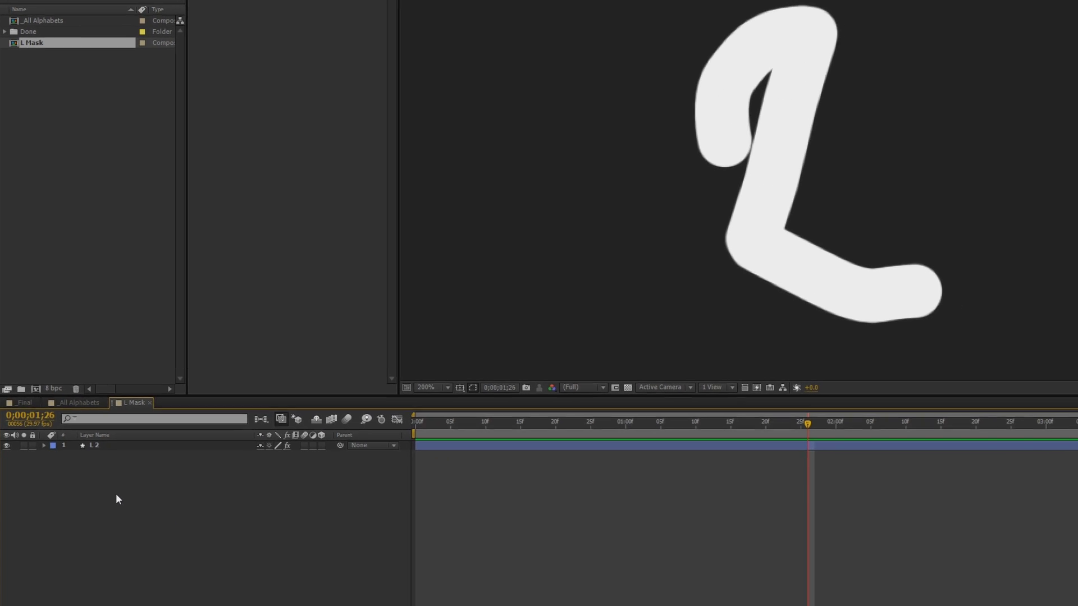
pyautogui.rightClick(118, 499)
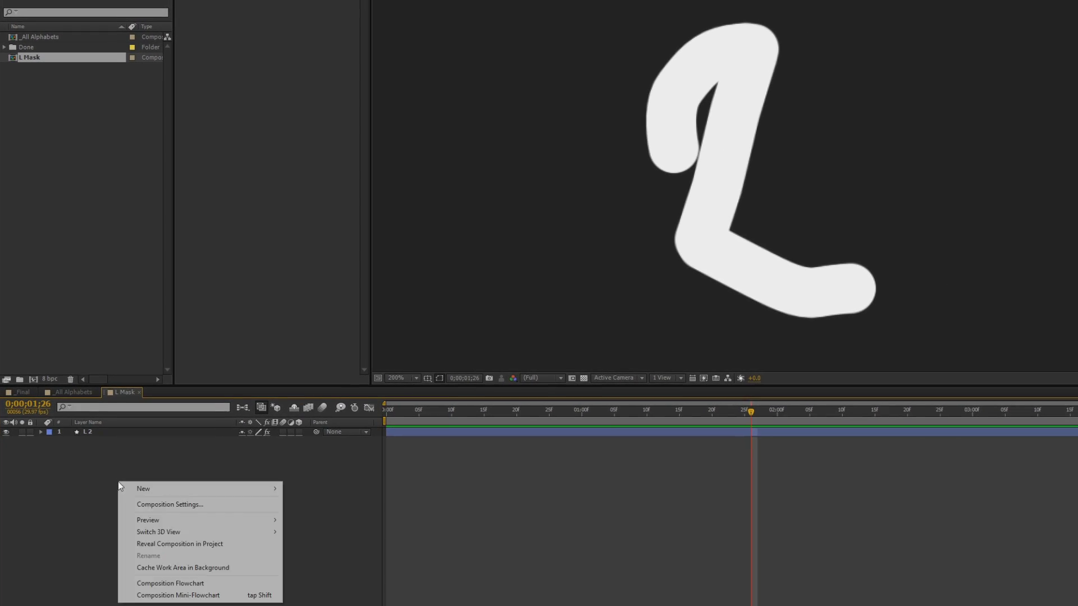
pyautogui.moveTo(286, 515)
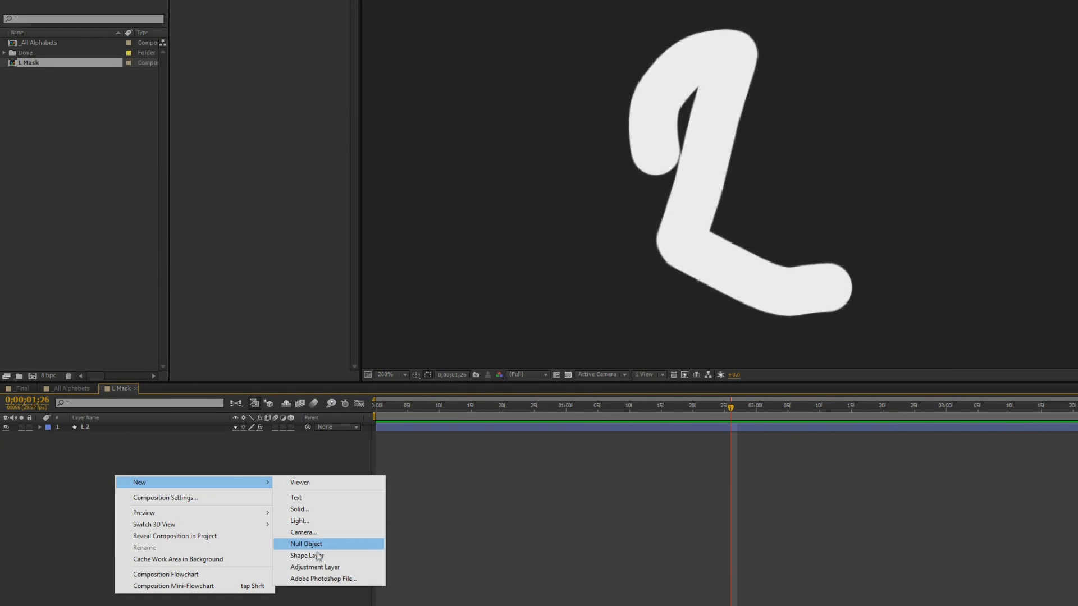
pyautogui.click(313, 568)
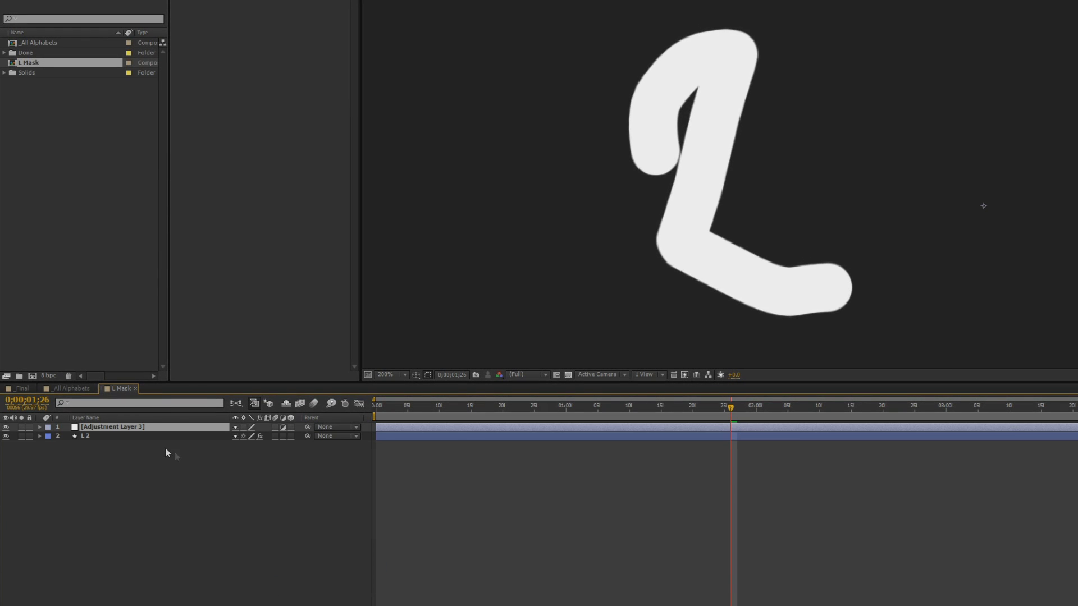
pyautogui.rightClick(143, 426)
pyautogui.click(146, 424)
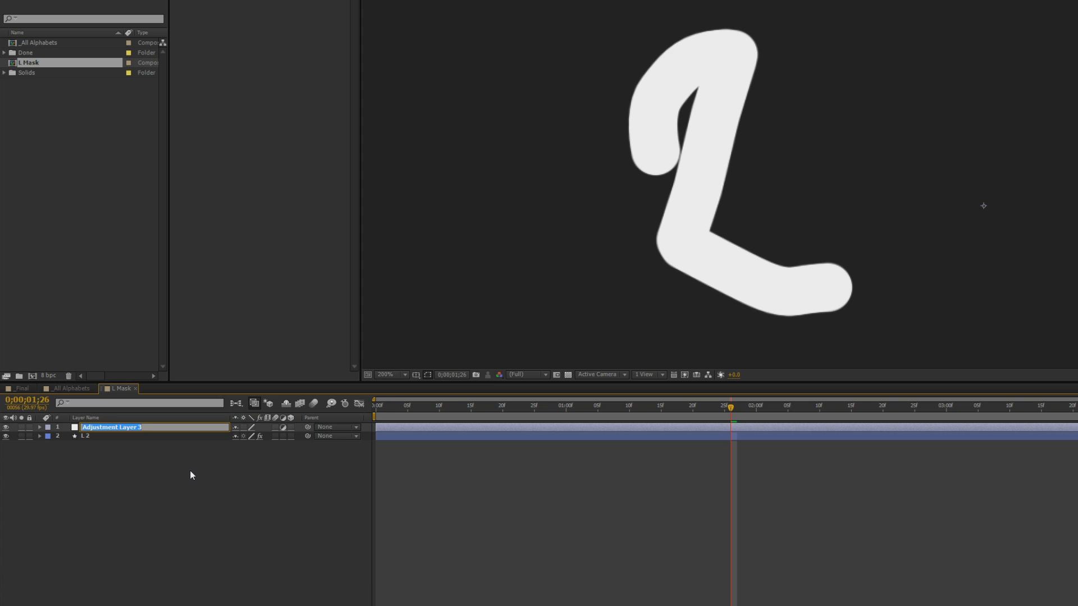
pyautogui.write('FX')
pyautogui.press('Return')
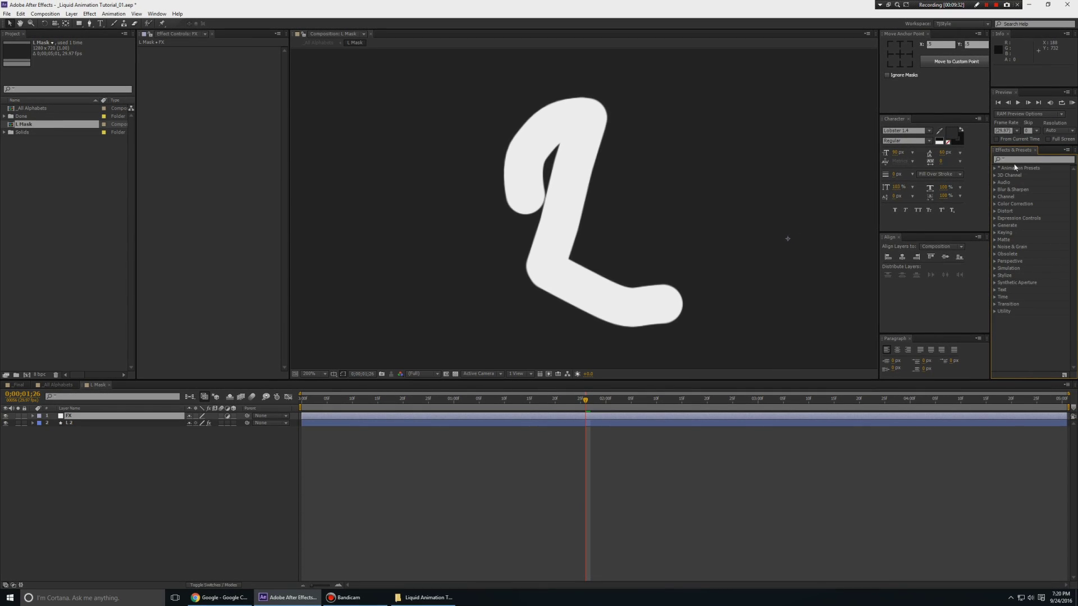
# Find the Roughen Edges effect, apply it to the FX adjustment layer and preview the mask from the start
pyautogui.click(1014, 159)
pyautogui.write('rough')
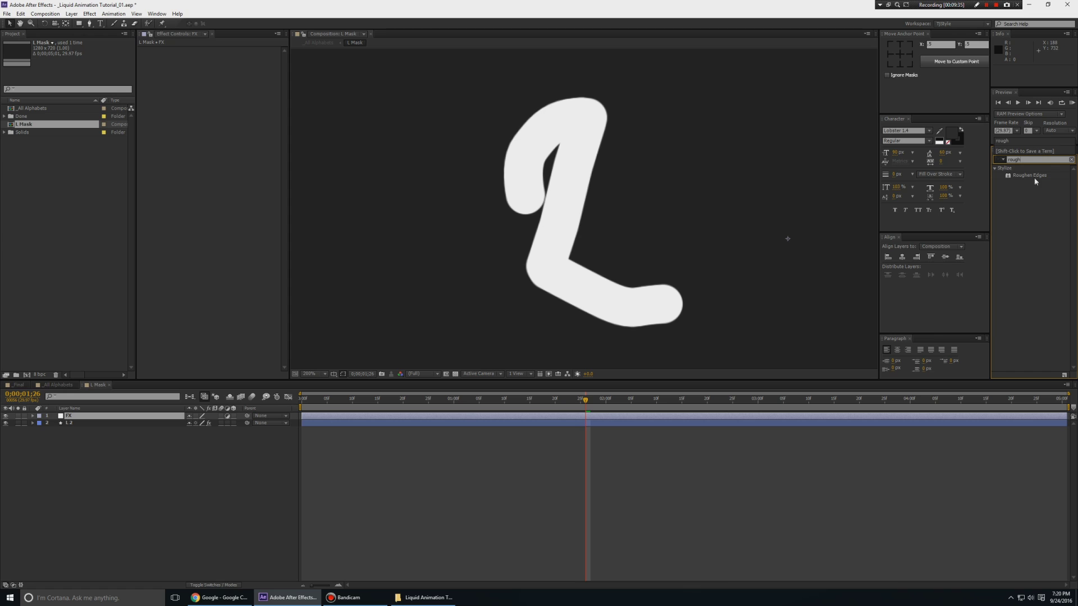
pyautogui.click(1032, 176)
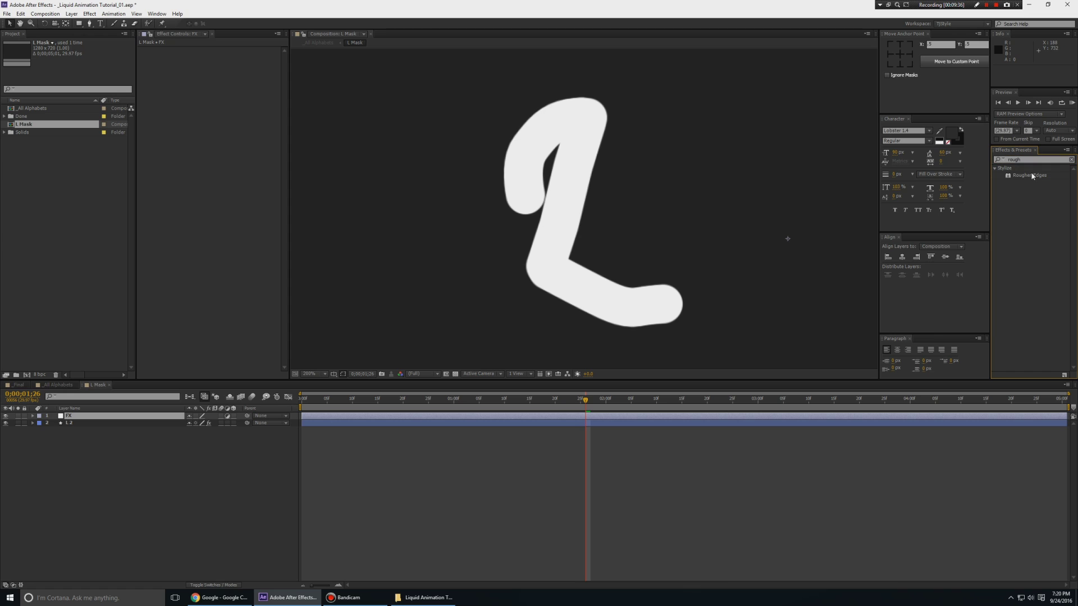
pyautogui.moveTo(1029, 174); pyautogui.dragTo(89, 418)
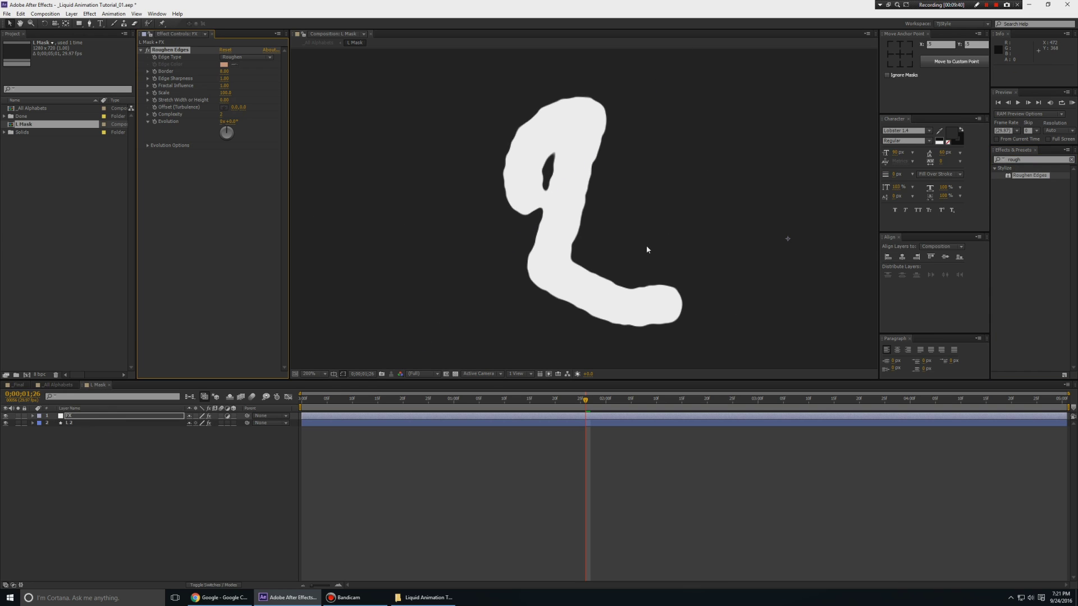
pyautogui.press('KP_0')
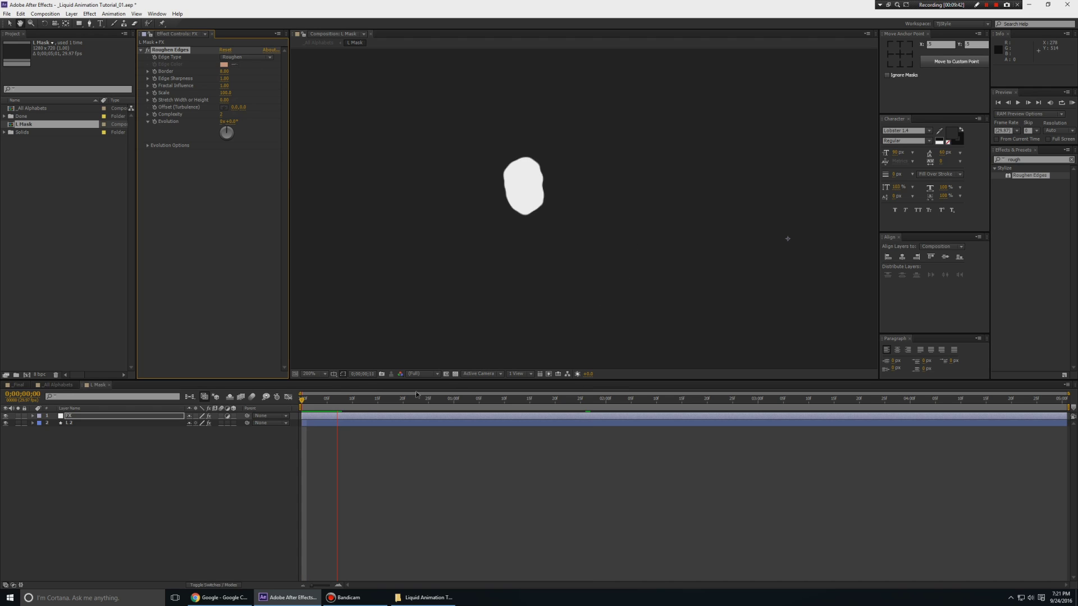
pyautogui.press('space')
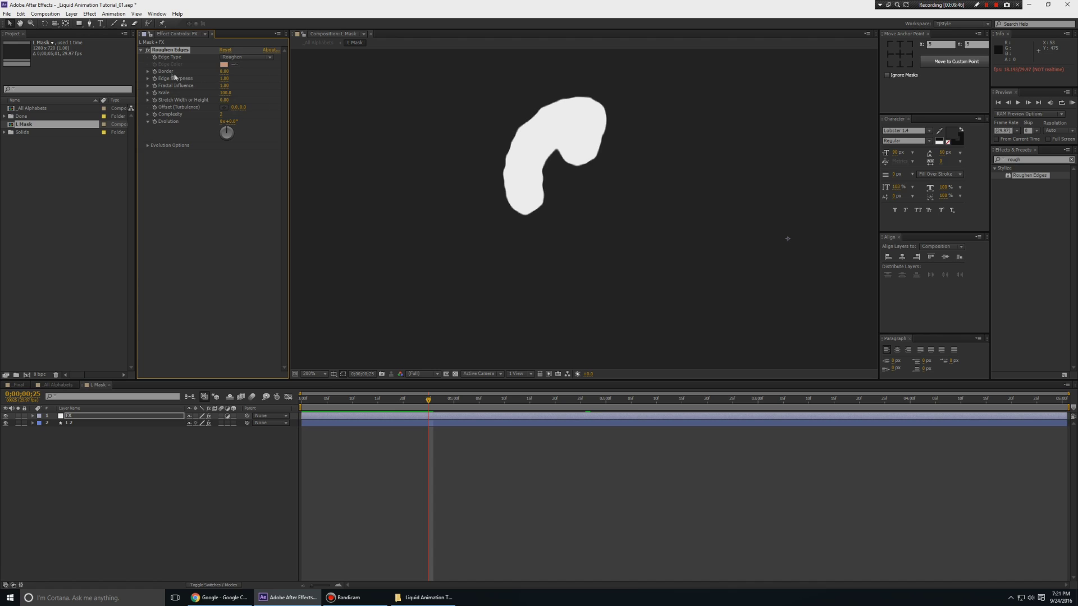
# Set the Roughen Edges Border on the FX layer to 15 and preview the mask animation
pyautogui.click(224, 72)
pyautogui.write('15')
pyautogui.press('Return')
pyautogui.click(290, 497)
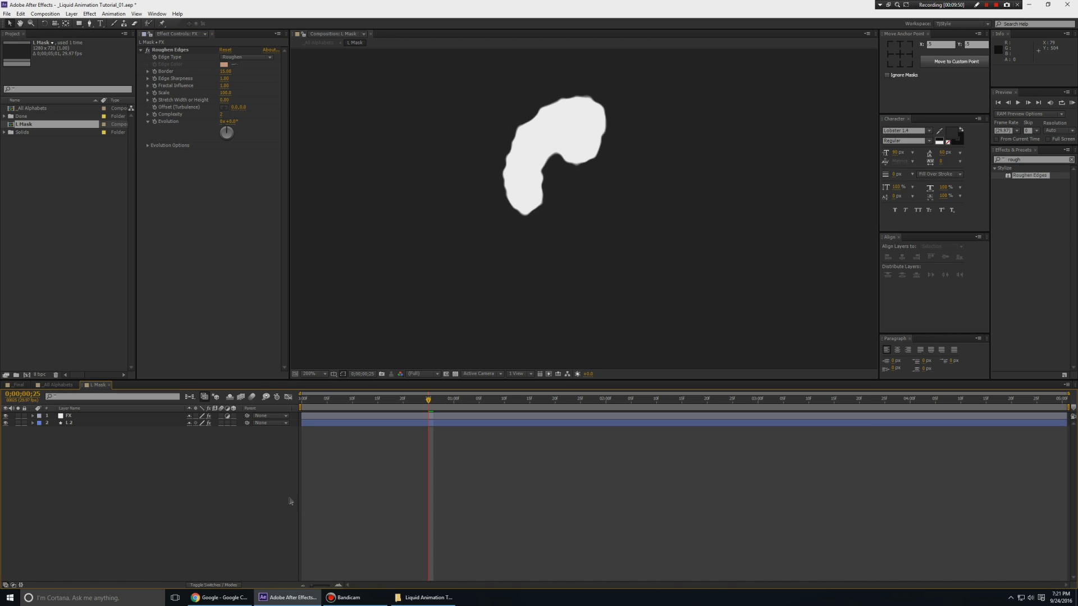
pyautogui.press('space')
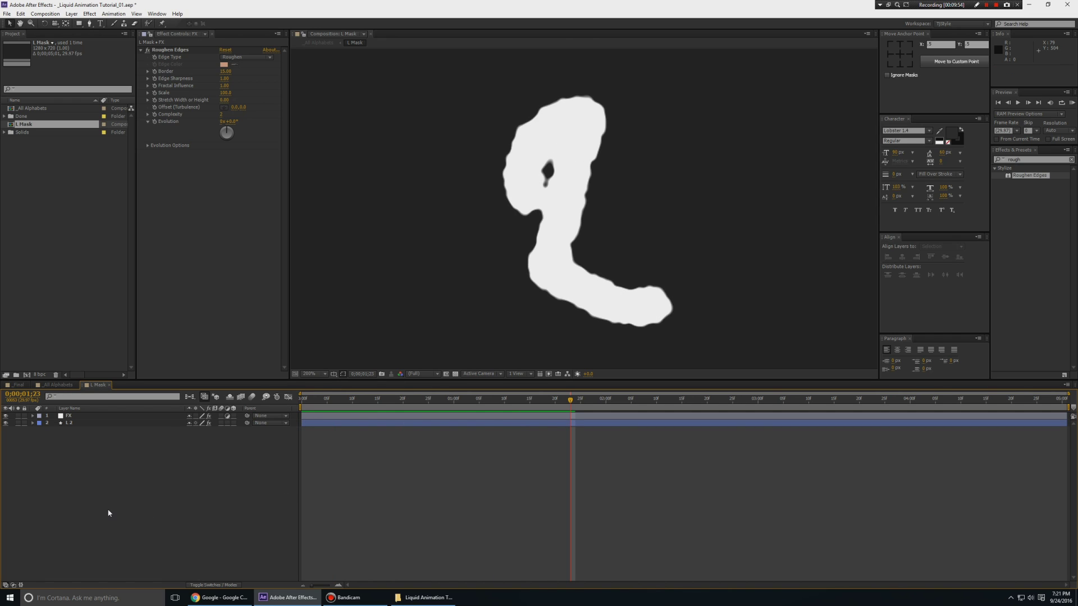
# Close the L Mask composition, preview the reveal in _All Alphabets and inspect the L's lower tail up close
pyautogui.hotkey('ctrl', 'w')
pyautogui.press('KP_0')
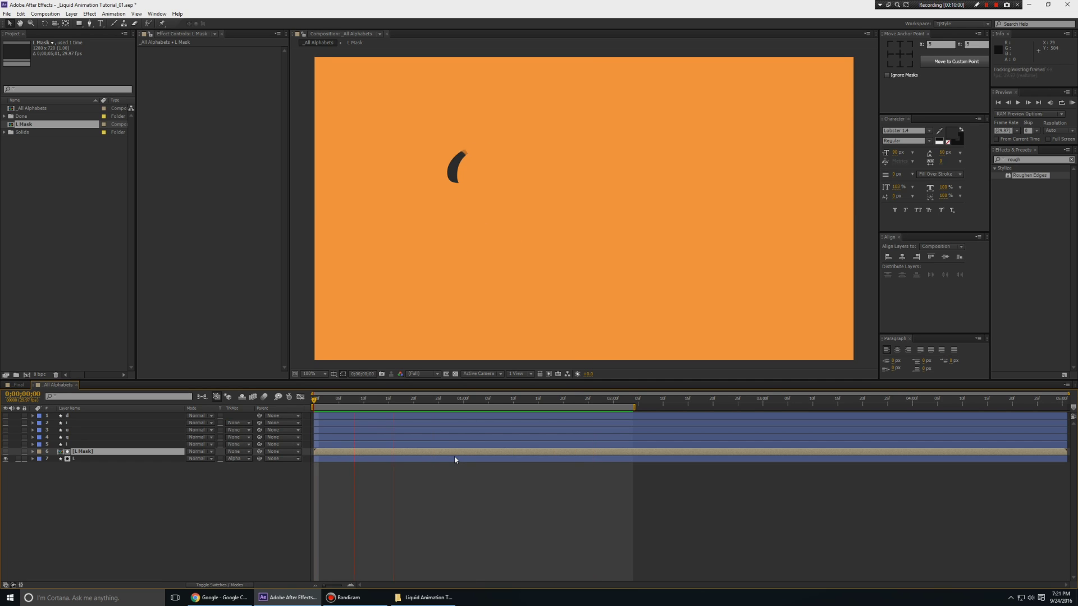
pyautogui.press('space')
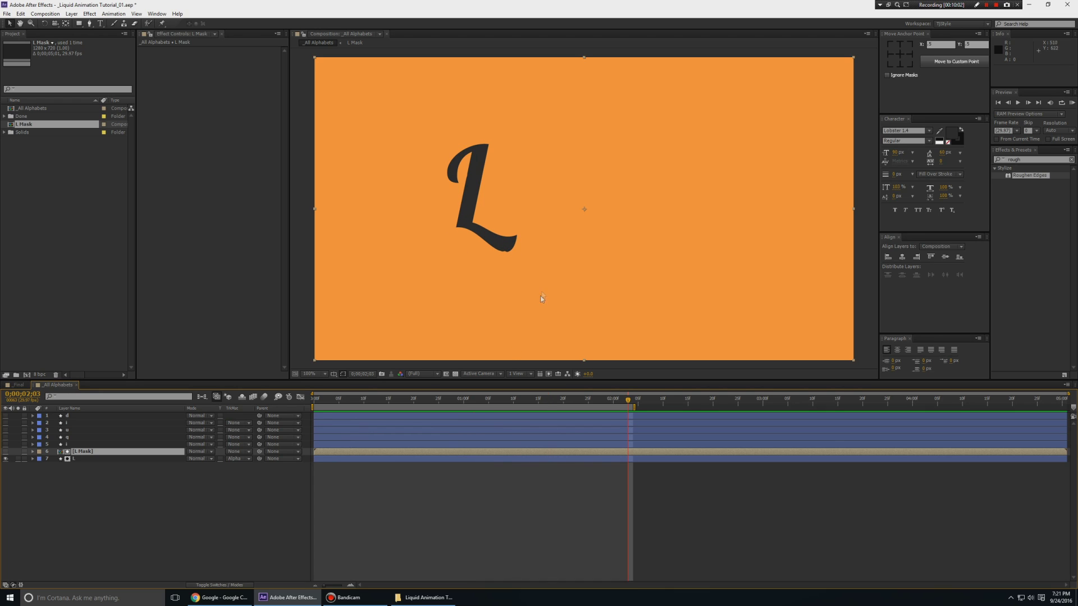
pyautogui.scroll(1, 537, 285)
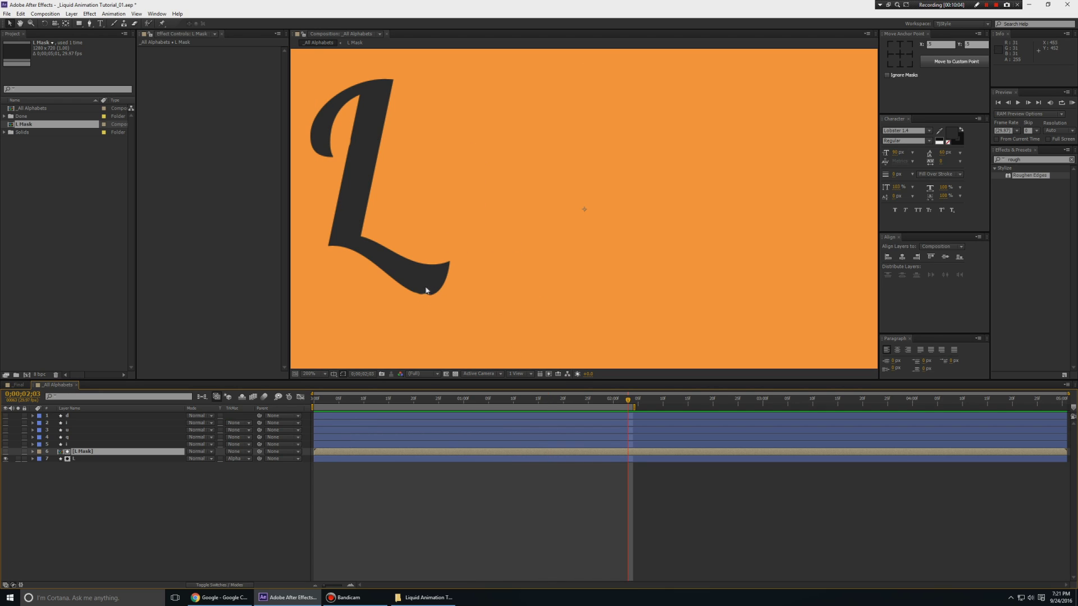
# Reopen L Mask, go to 0;00;02;15 and move L 2's mask vertex inside the foot's curve slightly lower to cover the letter's edge
pyautogui.doubleClick(83, 452)
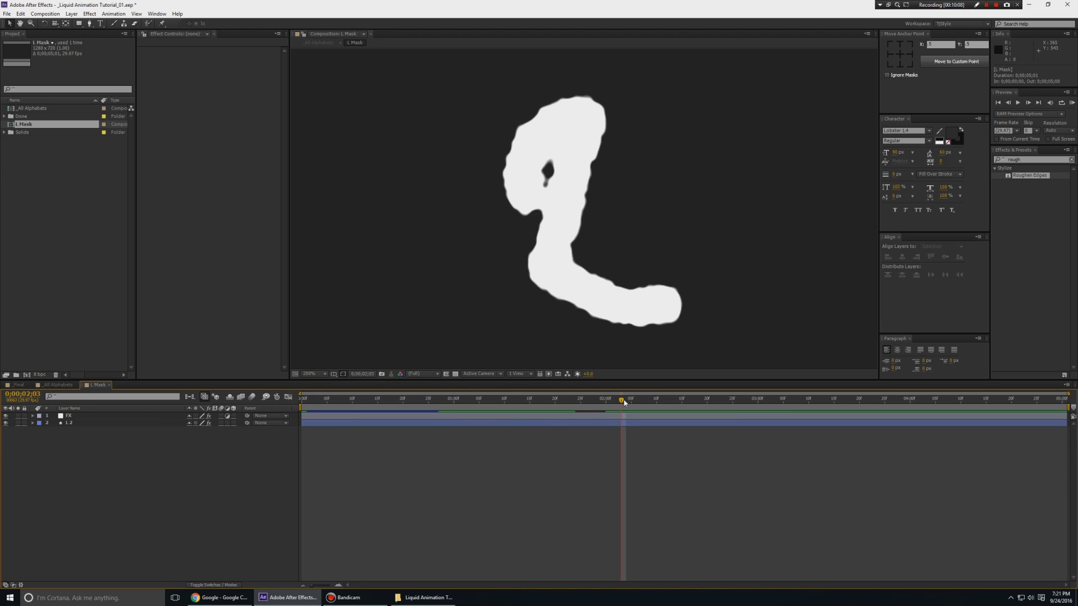
pyautogui.moveTo(622, 400)
pyautogui.mouseDown()
pyautogui.moveTo(742, 408)
pyautogui.moveTo(573, 416)
pyautogui.moveTo(683, 420)
pyautogui.mouseUp()
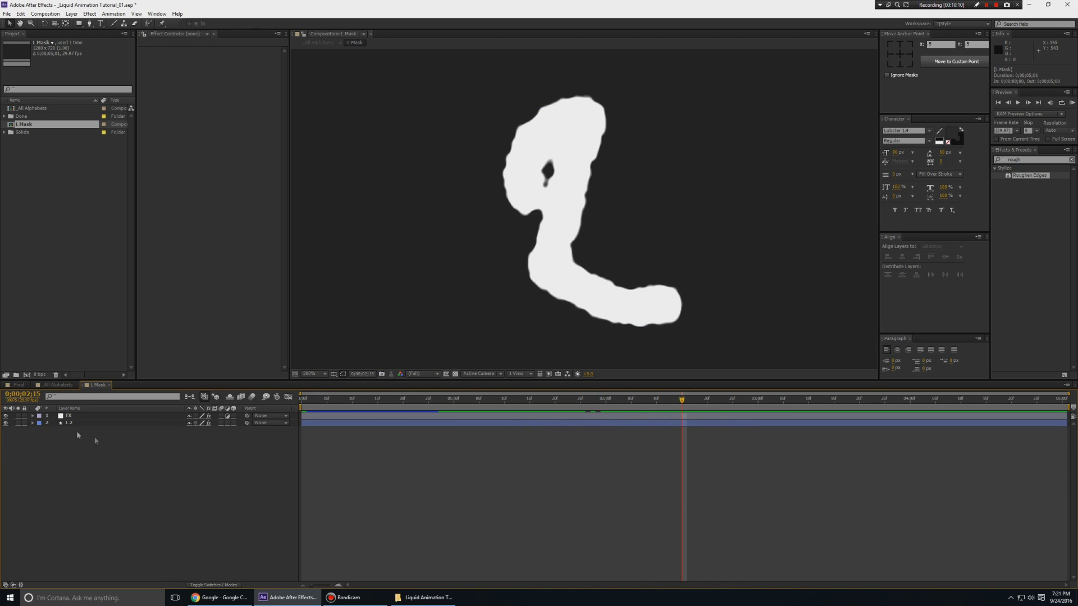
pyautogui.click(70, 424)
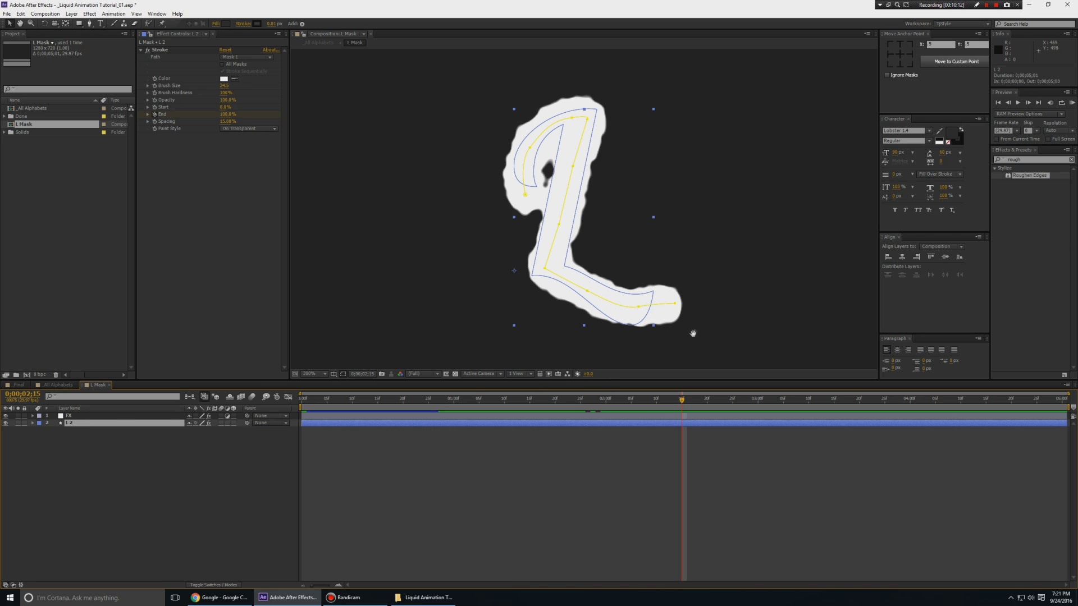
pyautogui.scroll(2, 617, 289)
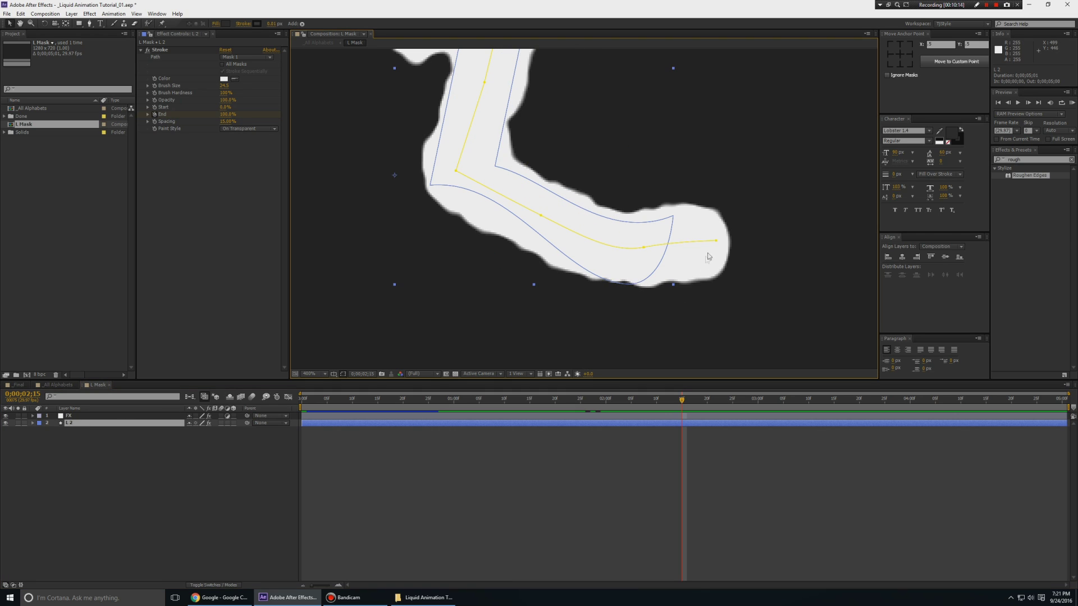
pyautogui.click(645, 250)
pyautogui.moveTo(642, 251); pyautogui.dragTo(642, 254)
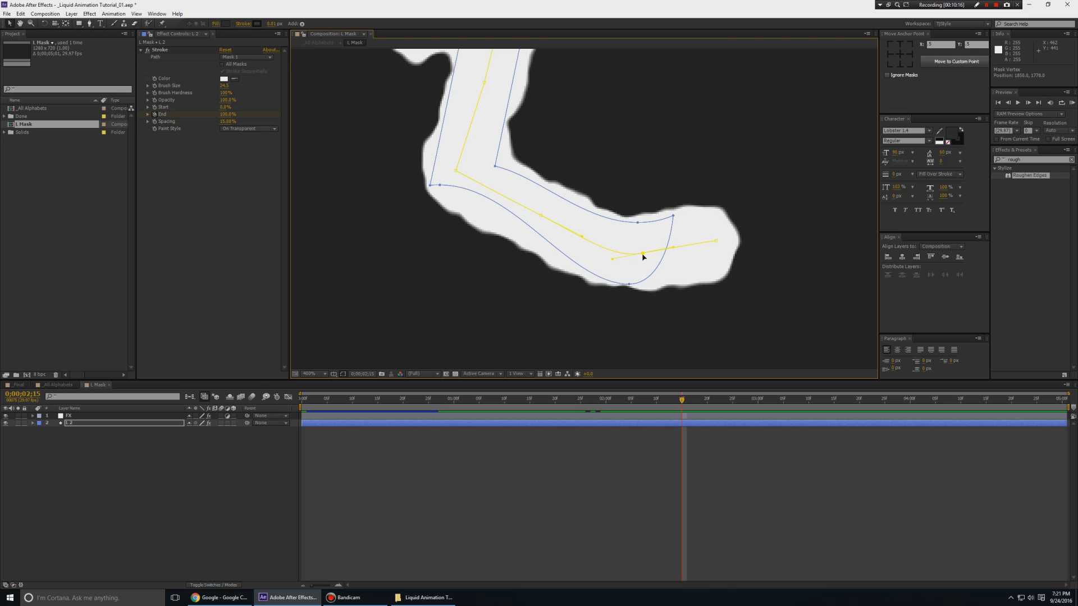
pyautogui.press(',')
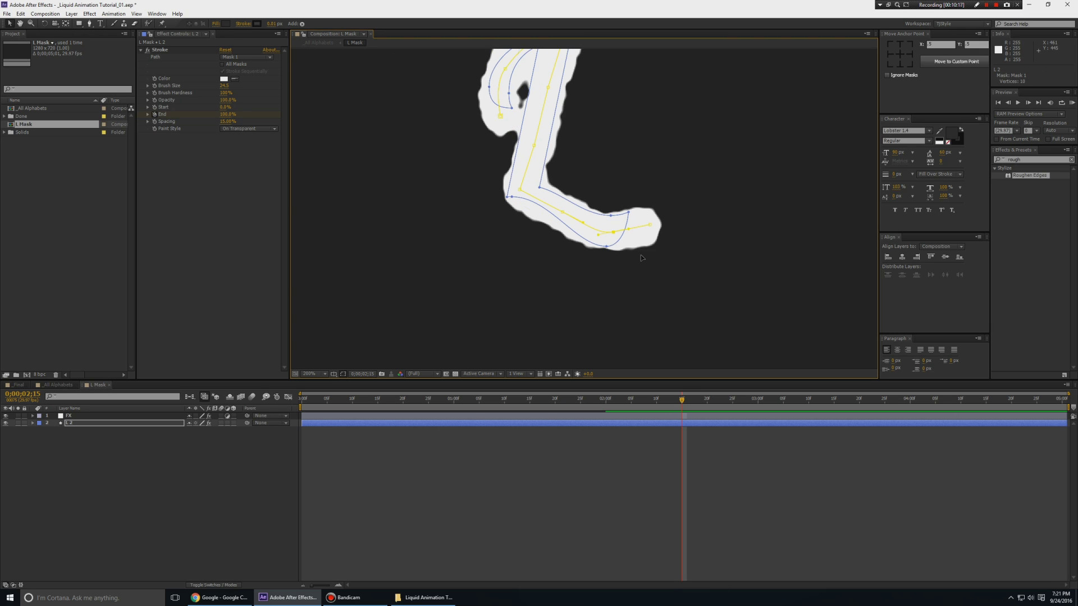
pyautogui.moveTo(635, 226); pyautogui.dragTo(637, 321)
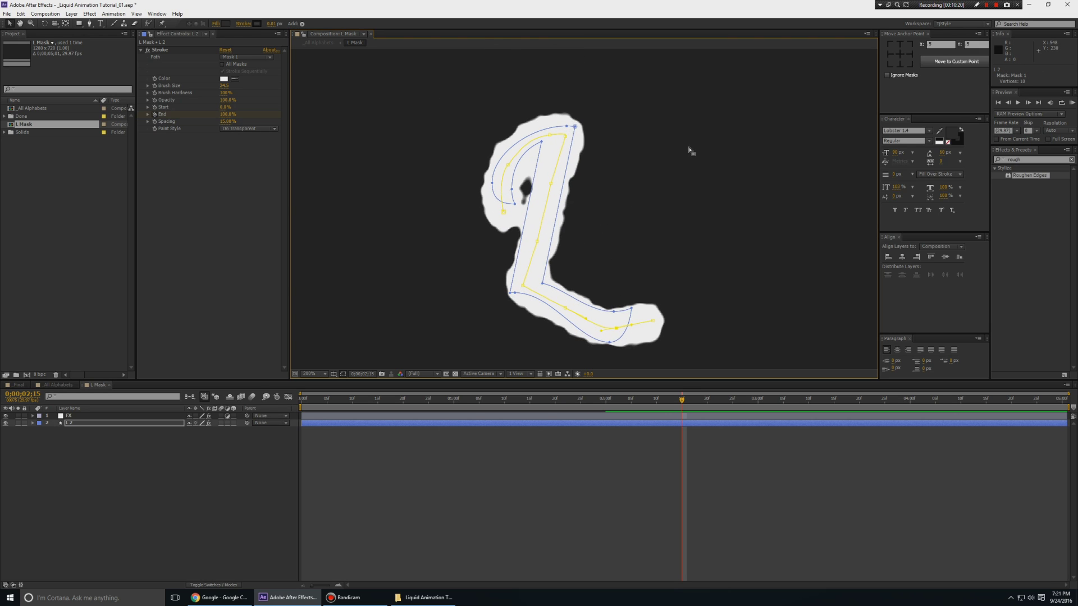
# Preview the adjusted L Mask animation from its first frame
pyautogui.press('Home')
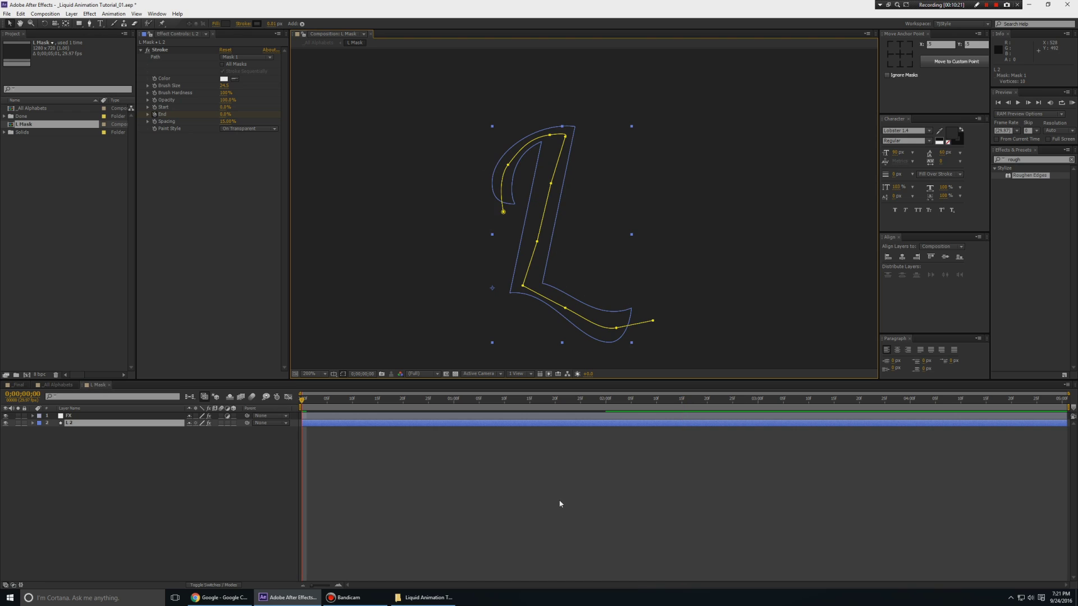
pyautogui.press('KP_0')
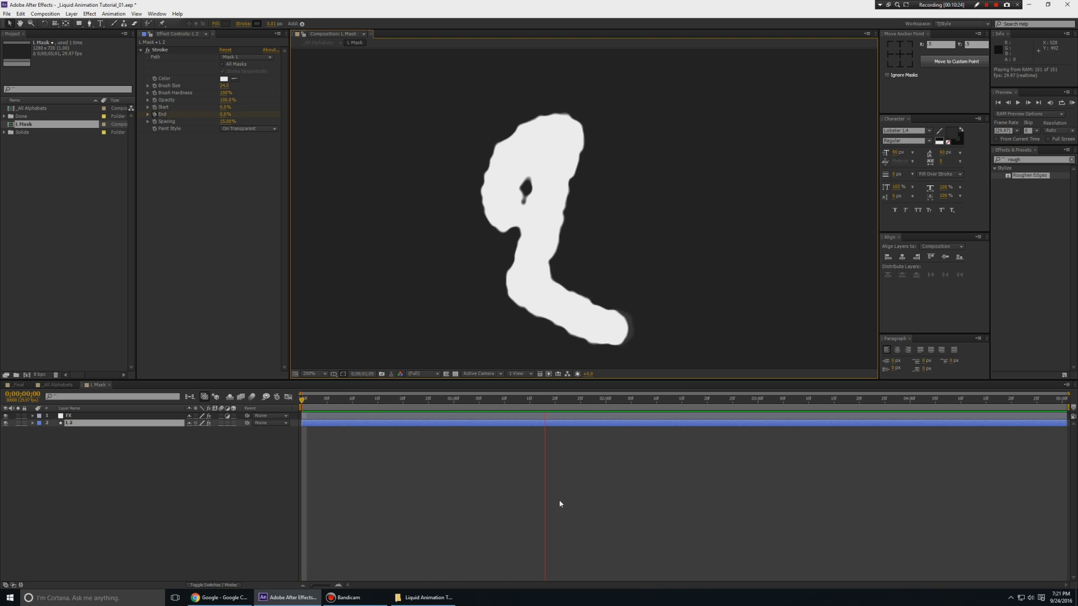
pyautogui.press('space')
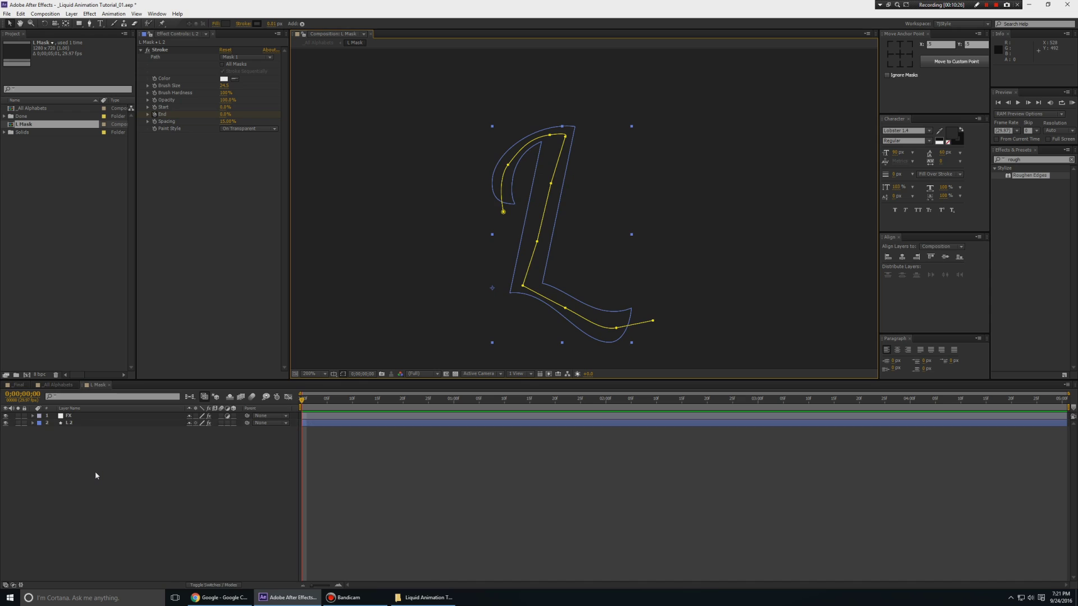
# Return to _All Alphabets, duplicate the first i layer and pre-compose the copy as i Mask
pyautogui.hotkey('ctrl', 'w')
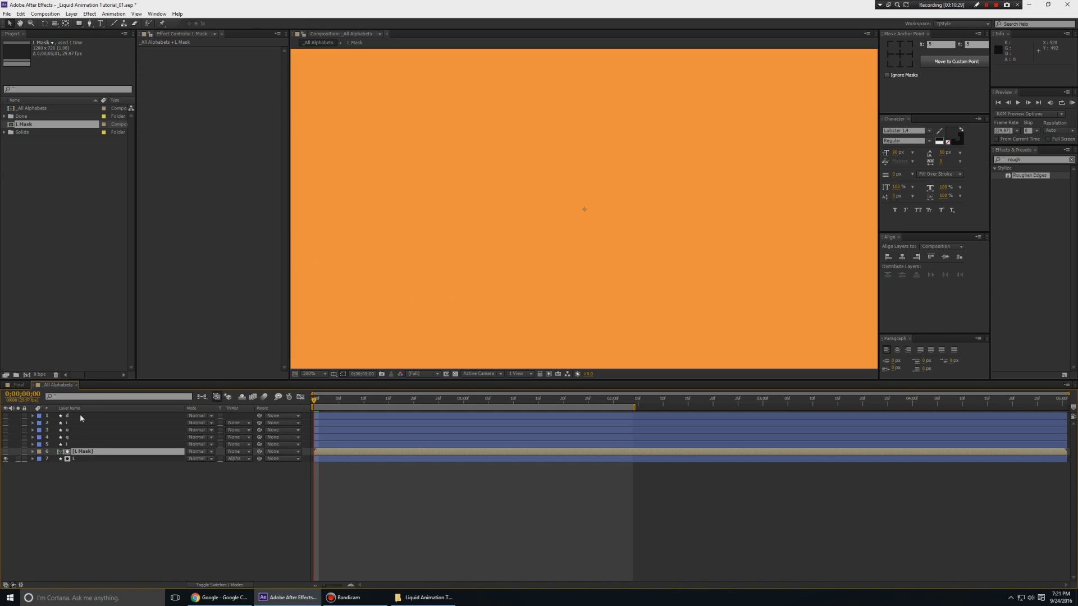
pyautogui.moveTo(314, 399); pyautogui.dragTo(413, 410)
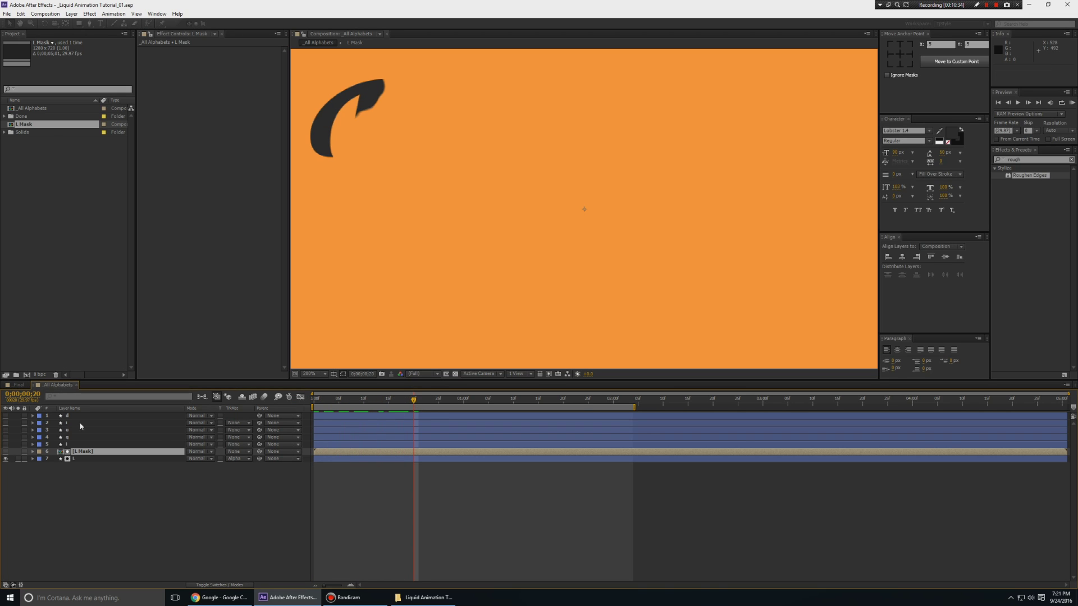
pyautogui.click(70, 444)
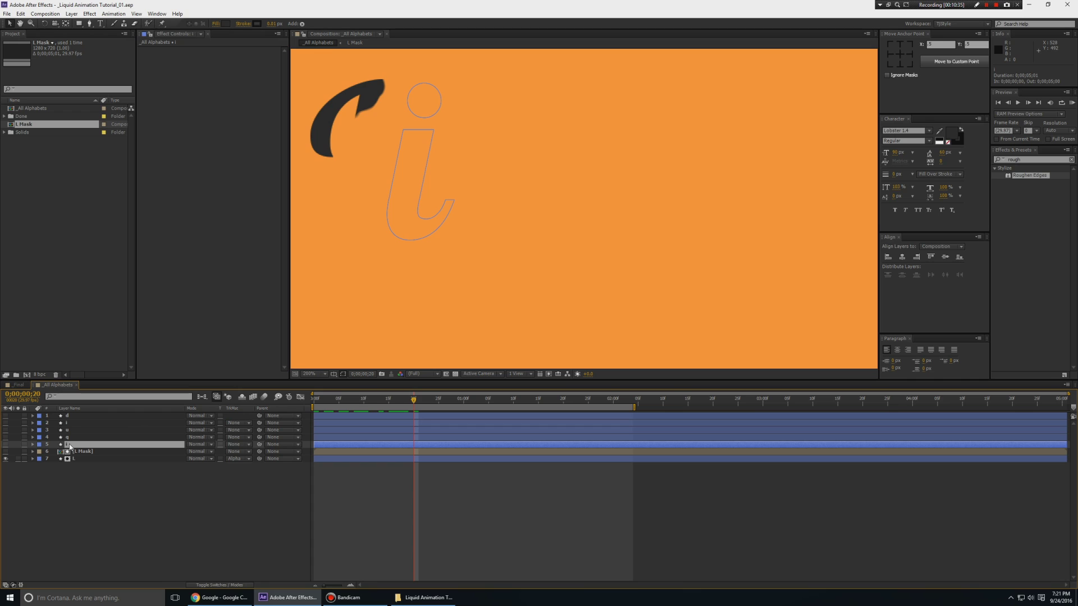
pyautogui.hotkey('ctrl', 'd')
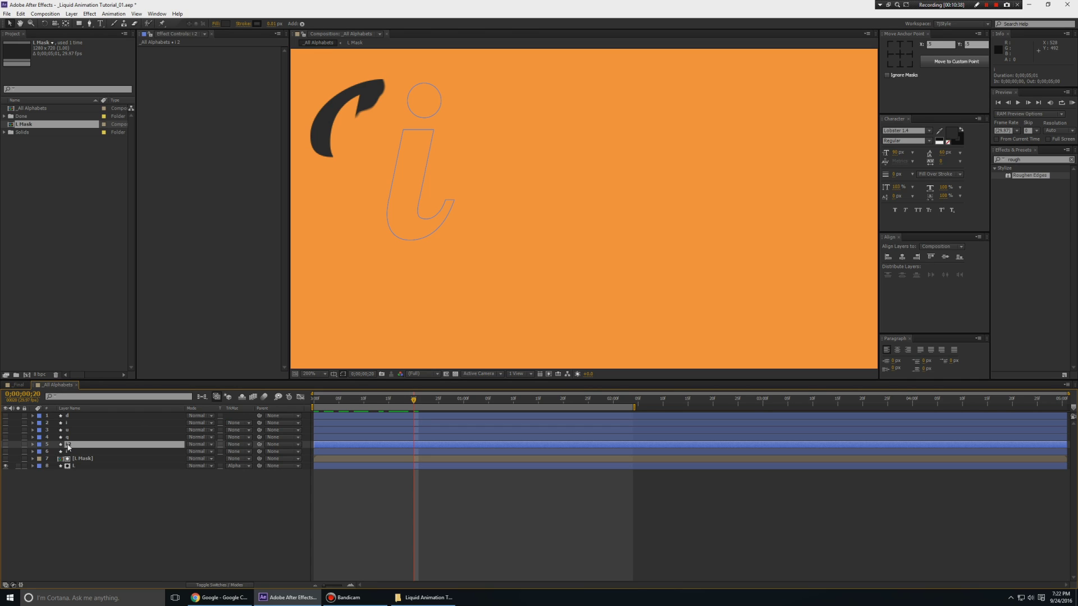
pyautogui.hotkey('ctrl', 'shift', 'c')
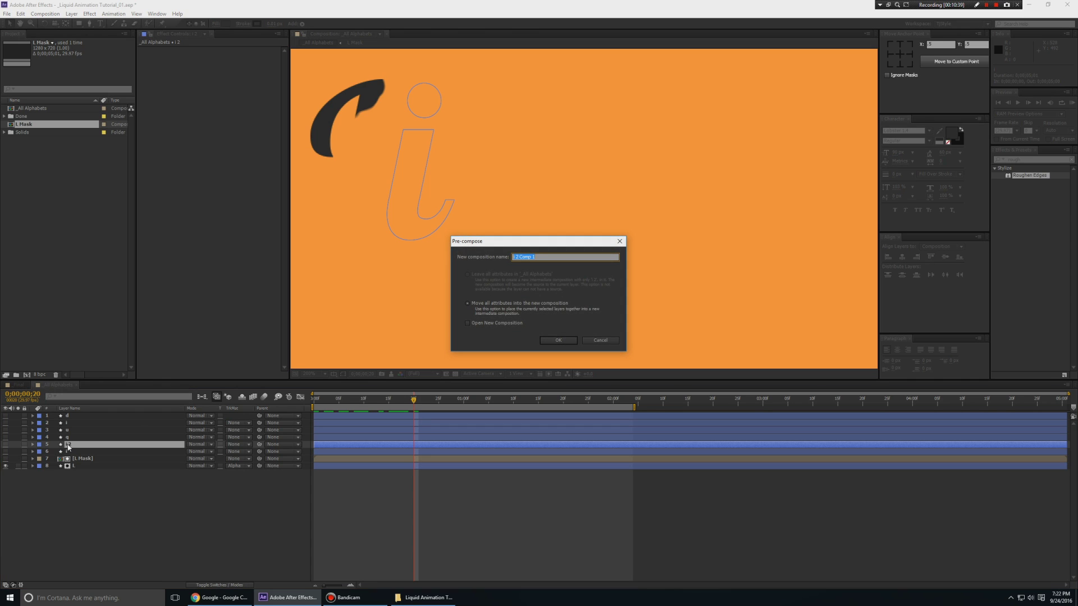
pyautogui.press('End')
pyautogui.press('BackSpace')
pyautogui.press('Return')
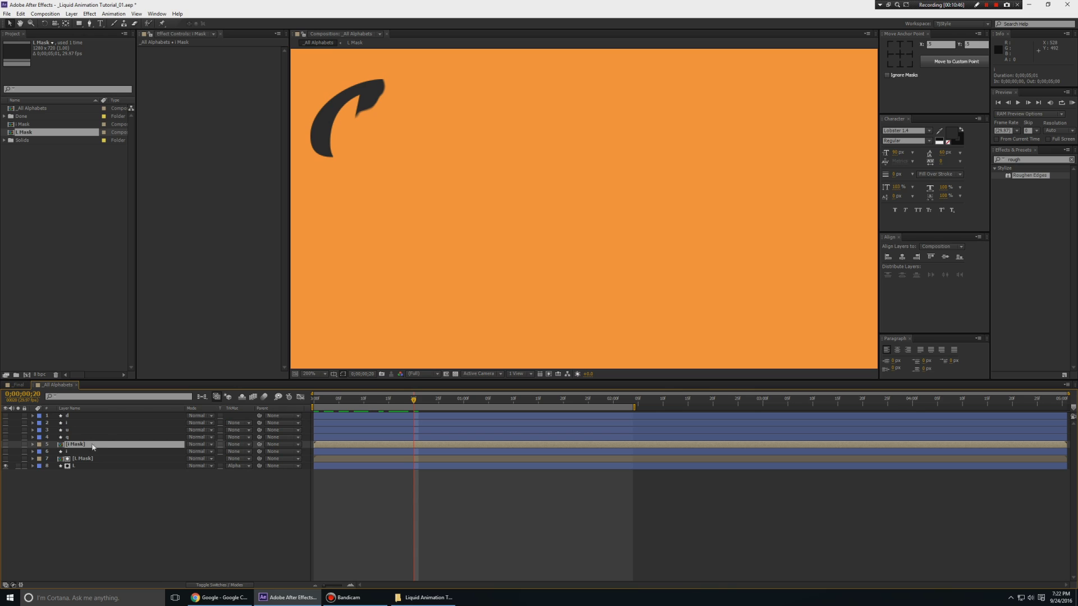
# Copy the Stroke effect from L 2 in L Mask and paste it onto i 2 in i Mask at the first frame
pyautogui.doubleClick(82, 444)
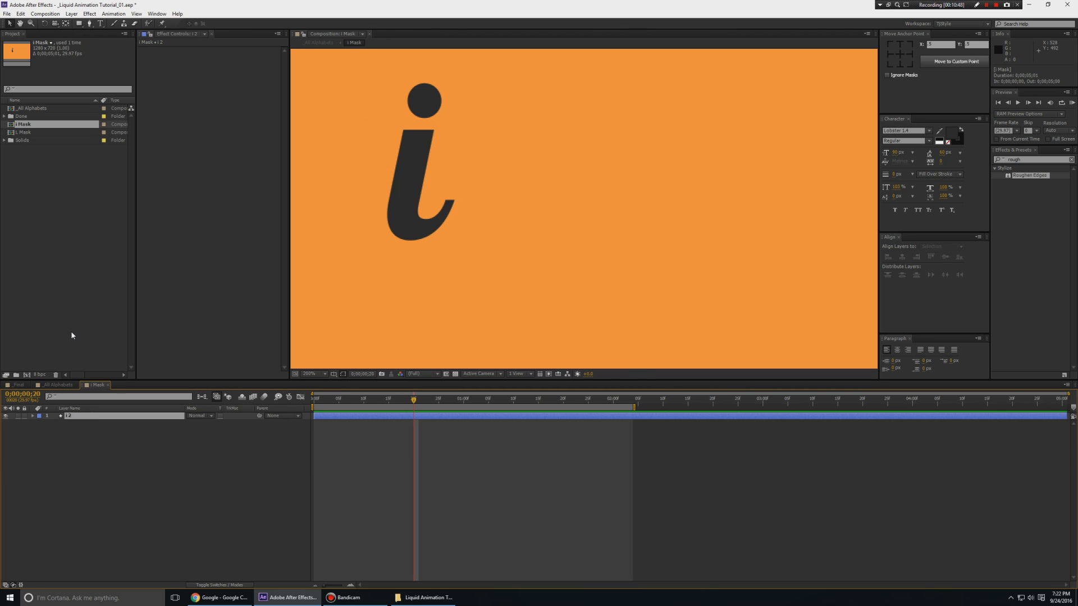
pyautogui.click(61, 385)
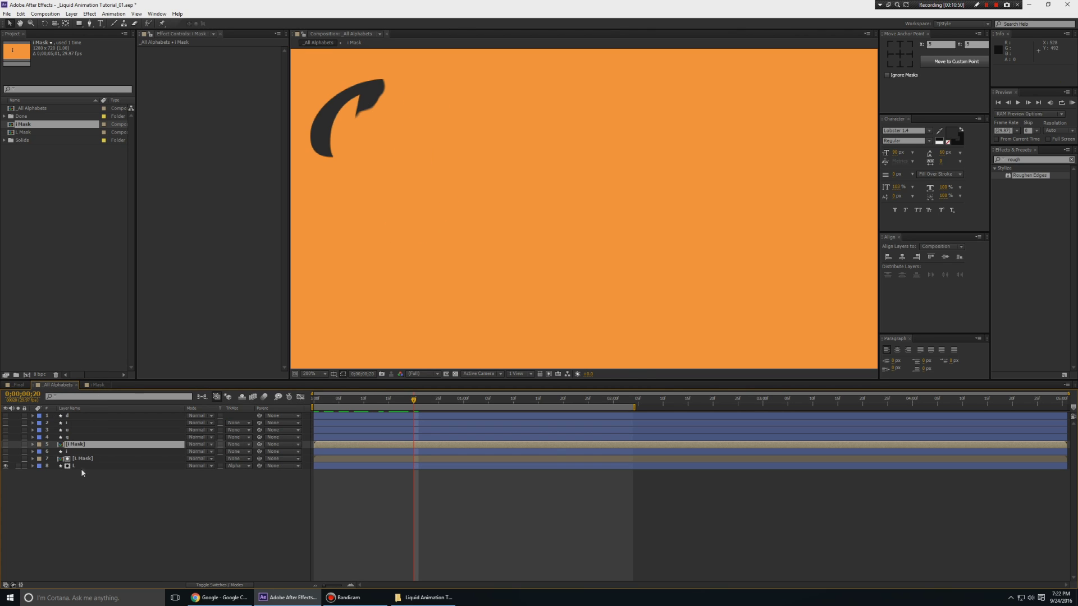
pyautogui.doubleClick(82, 458)
pyautogui.click(73, 424)
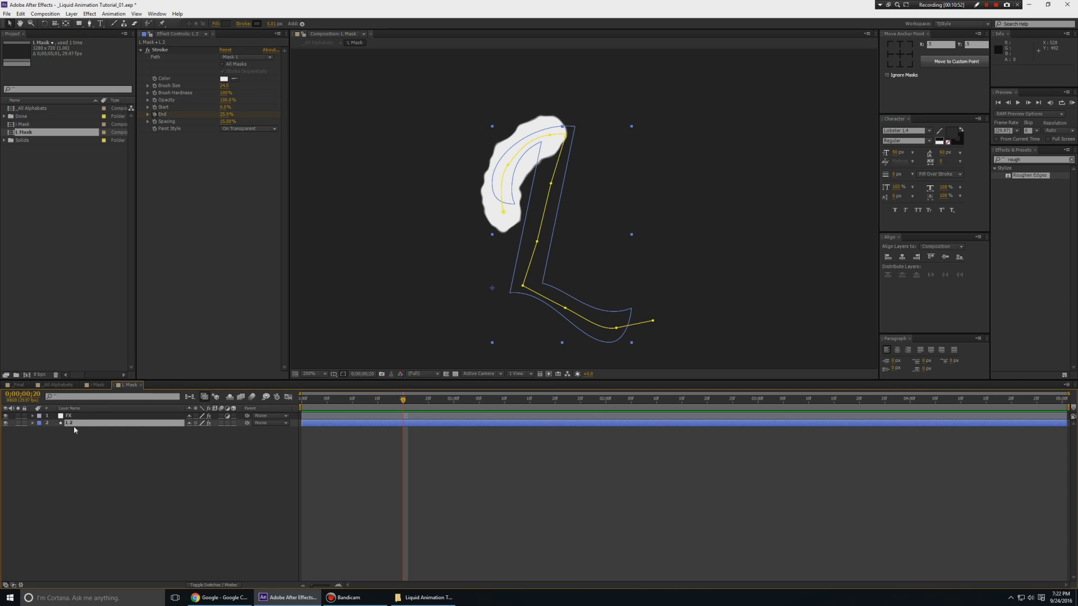
pyautogui.click(163, 51)
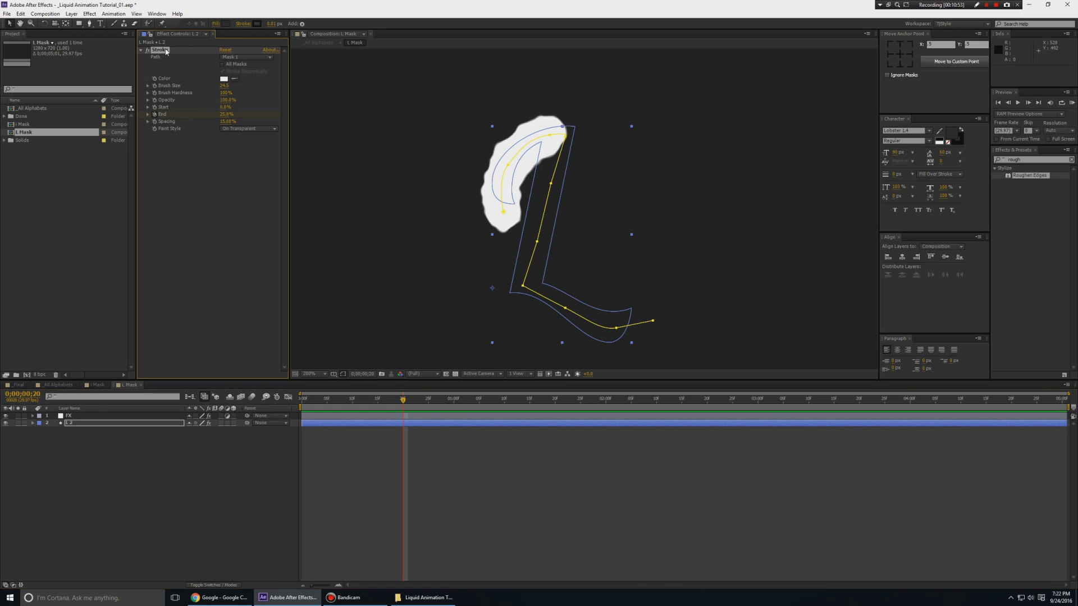
pyautogui.press('Home')
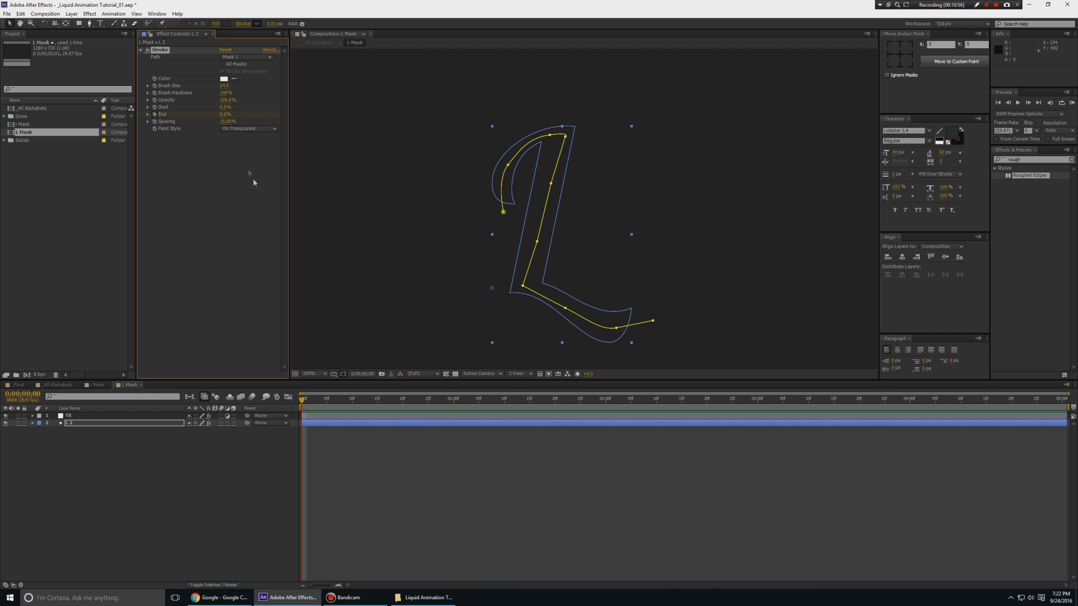
pyautogui.click(171, 449)
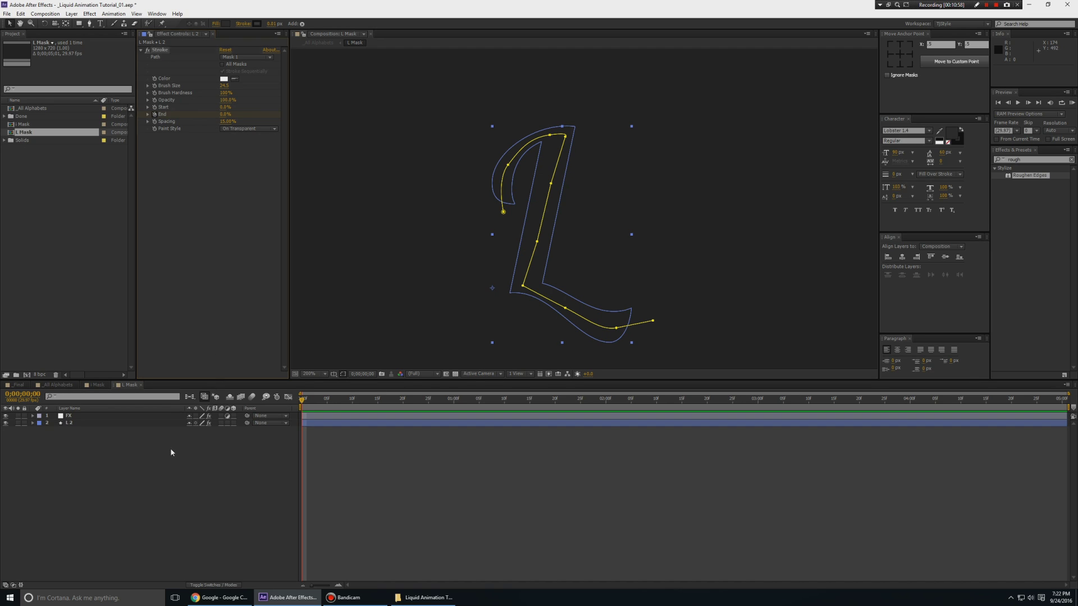
pyautogui.hotkey('ctrl', 'w')
pyautogui.press('Home')
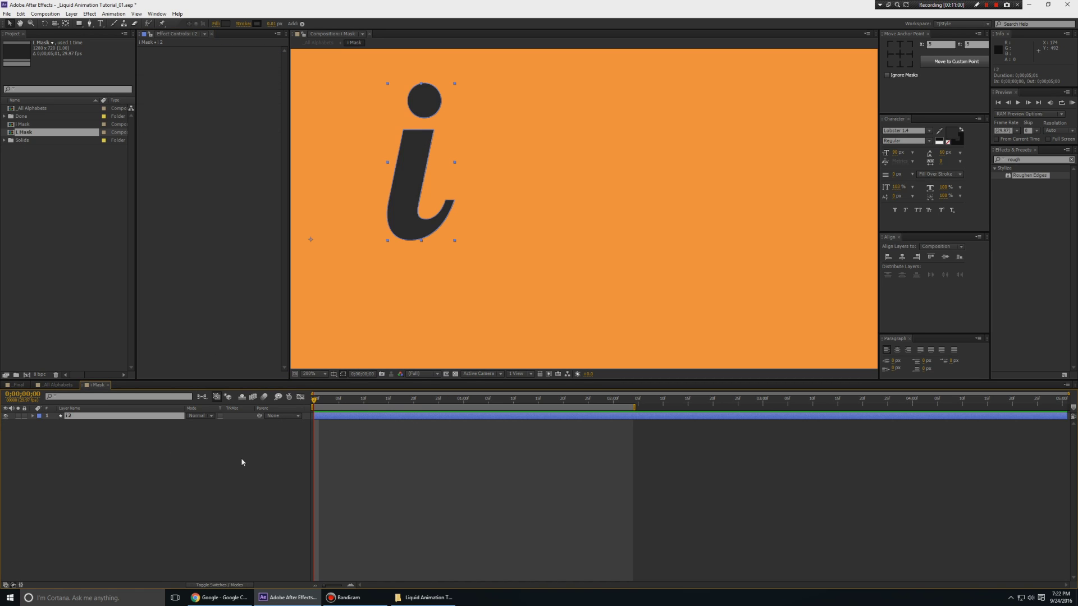
pyautogui.hotkey('ctrl', 'v')
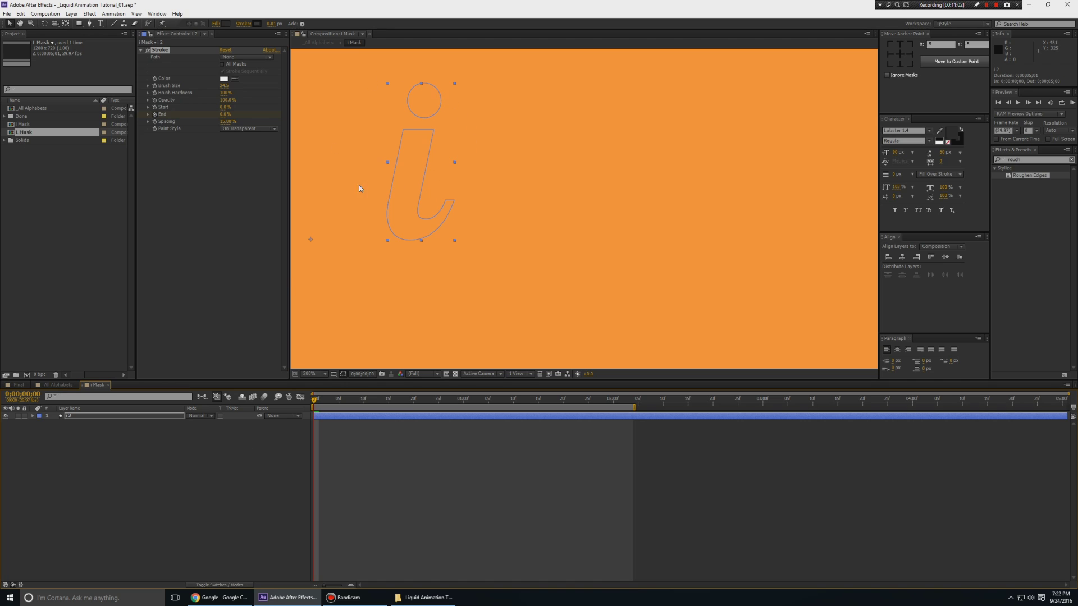
# Draw an open Pen tool mask path on i 2 from the tail's tip through the curve and up the stem into the dot
pyautogui.press('space')
pyautogui.moveTo(549, 120); pyautogui.dragTo(736, 207)
pyautogui.click(92, 24)
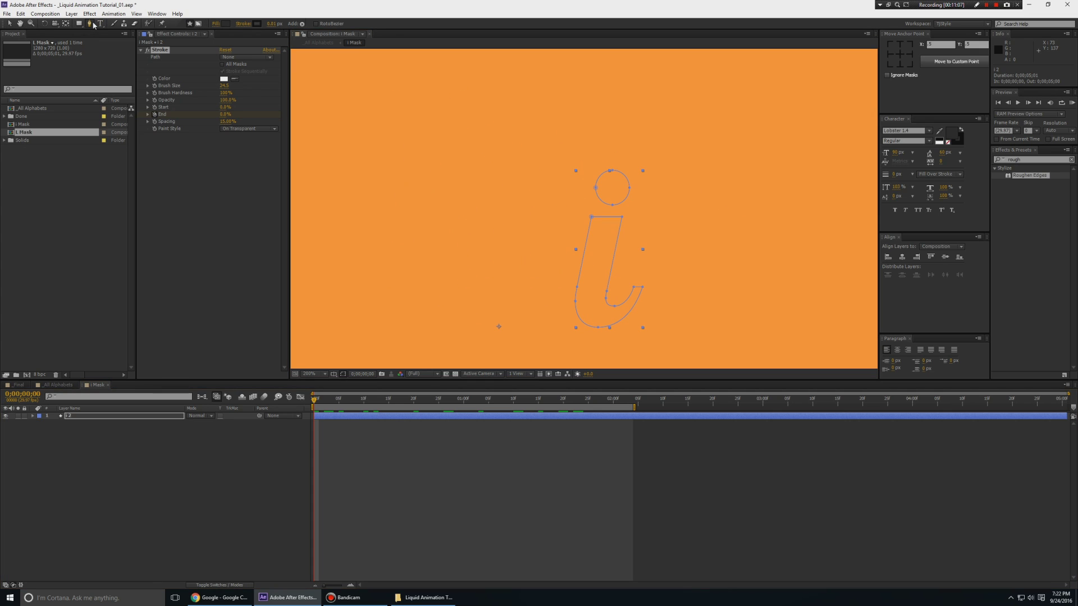
pyautogui.click(199, 24)
pyautogui.moveTo(691, 168); pyautogui.dragTo(672, 113)
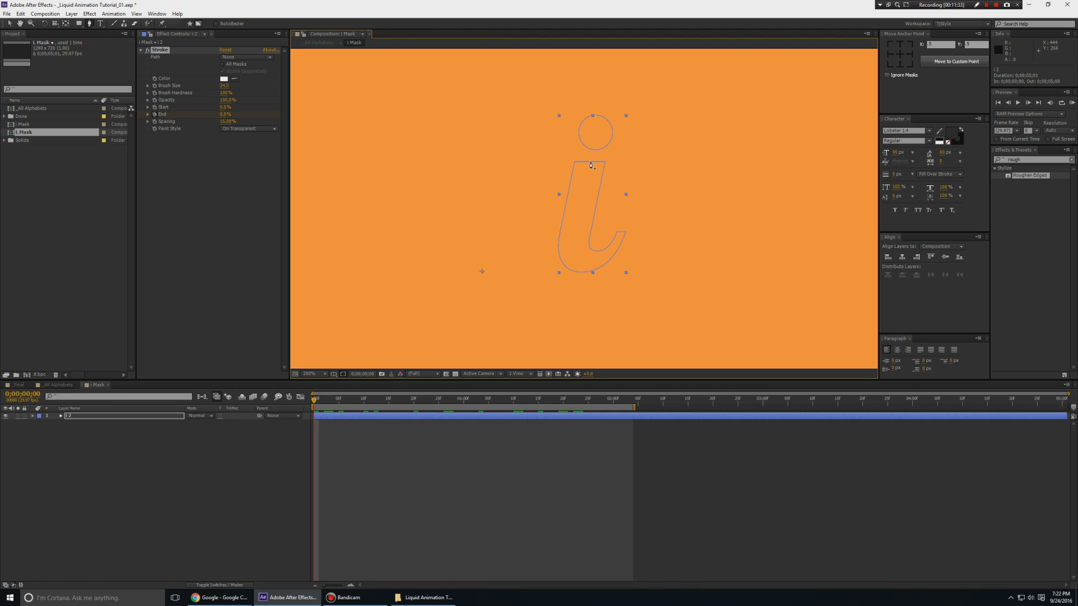
pyautogui.click(620, 236)
pyautogui.moveTo(579, 273); pyautogui.dragTo(578, 277)
pyautogui.click(574, 252)
pyautogui.click(577, 216)
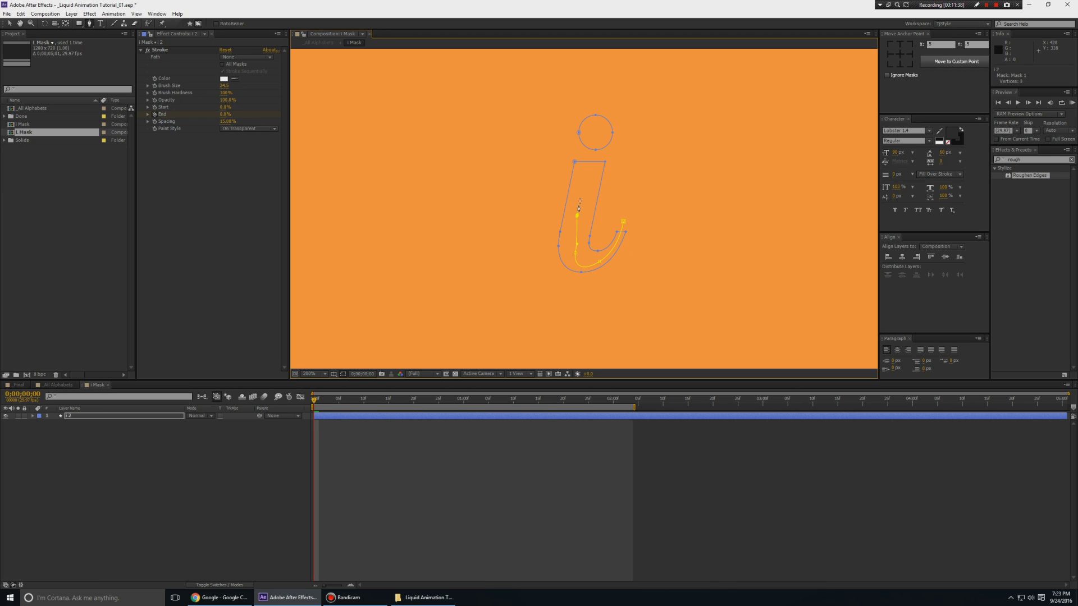
pyautogui.click(582, 190)
pyautogui.click(585, 171)
pyautogui.click(592, 142)
pyautogui.click(586, 128)
pyautogui.click(596, 122)
pyautogui.click(603, 128)
pyautogui.press('v')
# Set the Stroke effect's Path on i 2 to Mask 1 and preview the stroke animation
pyautogui.click(166, 54)
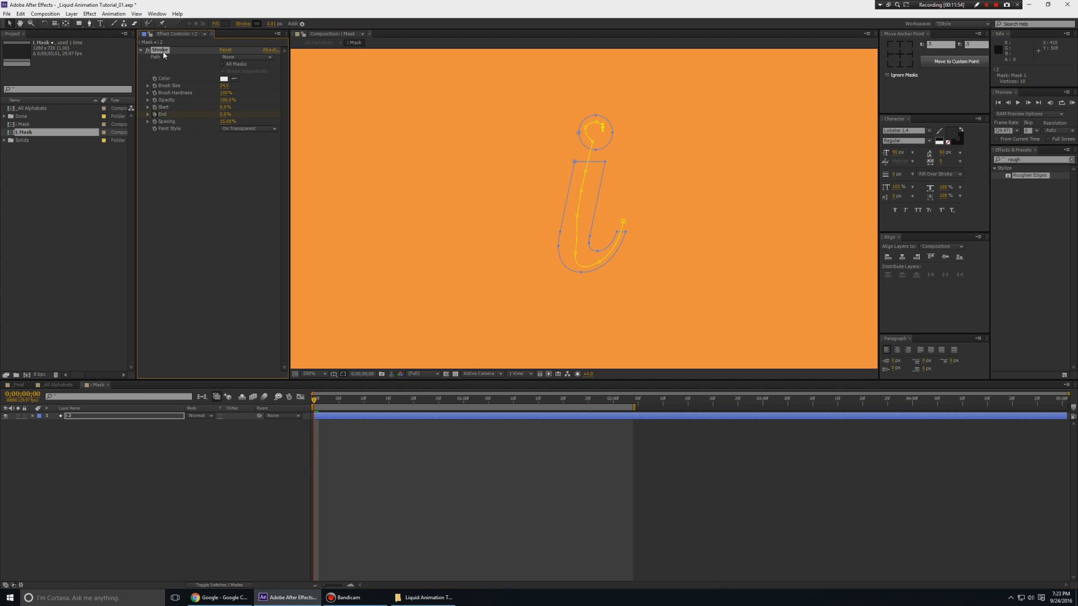
pyautogui.click(236, 57)
pyautogui.click(240, 78)
pyautogui.click(309, 471)
pyautogui.press('space')
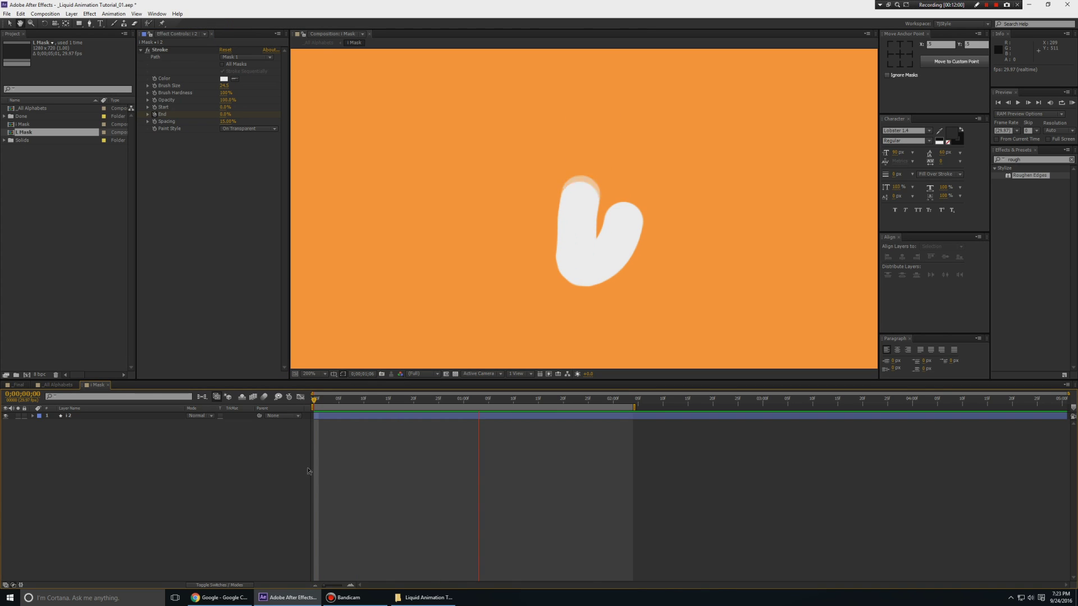
pyautogui.press('space')
# In _All Alphabets, show the original i layer, set its track matte to Alpha using i Mask, and preview the reveal
pyautogui.hotkey('ctrl', 'w')
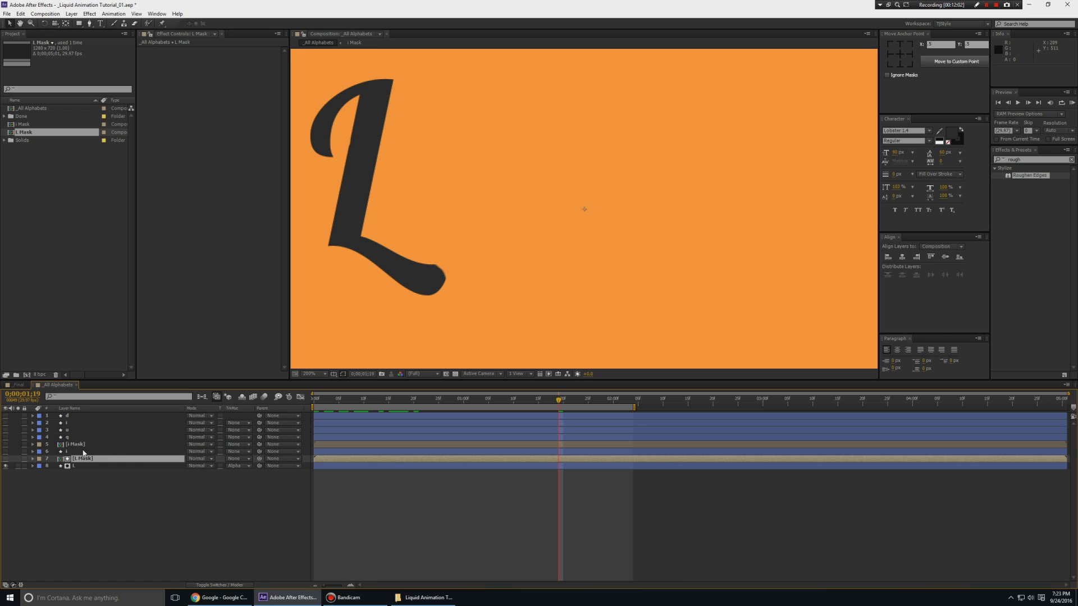
pyautogui.click(82, 452)
pyautogui.click(6, 451)
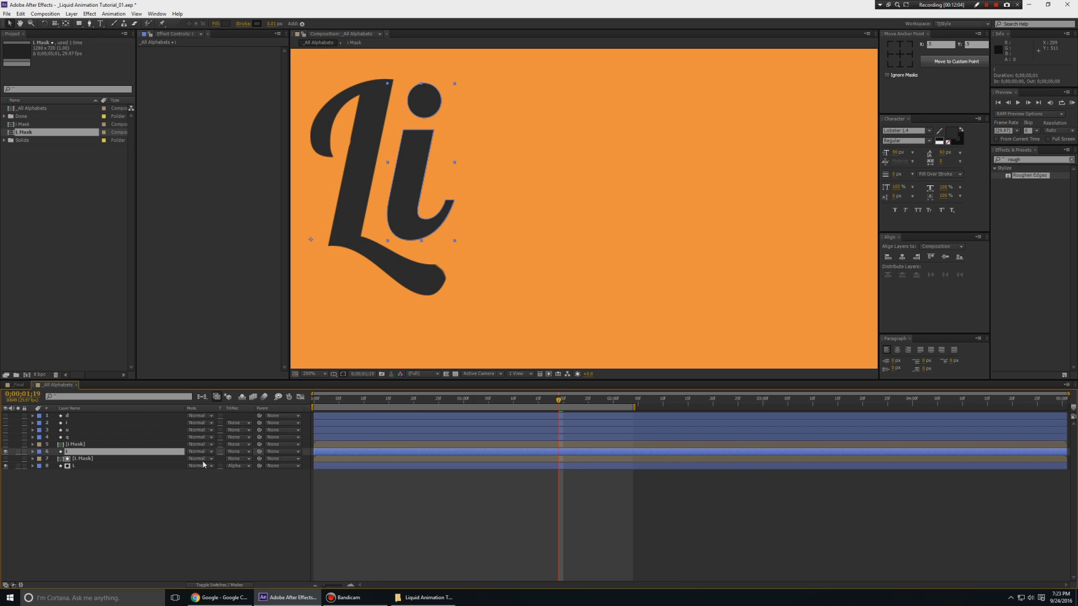
pyautogui.click(235, 452)
pyautogui.click(247, 474)
pyautogui.press('space')
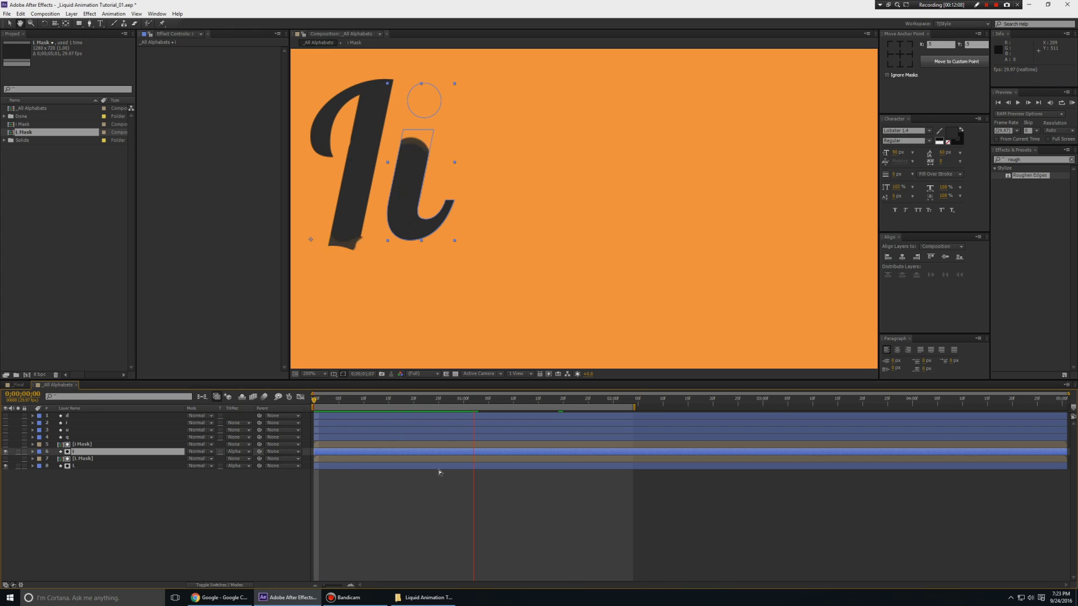
pyautogui.click(596, 507)
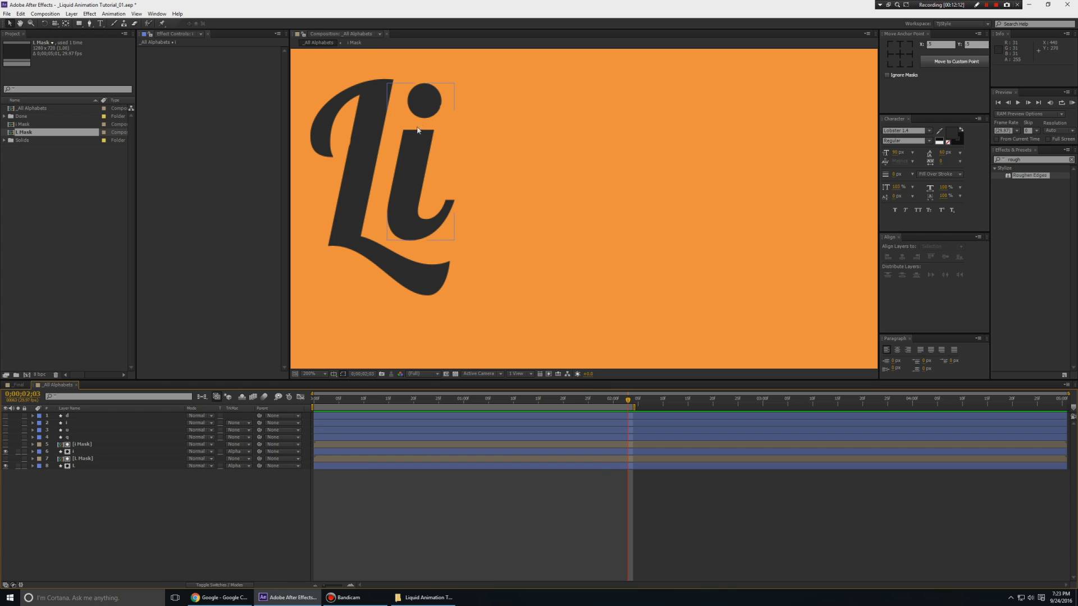
# Reopen i Mask, extend the mask path's end vertex outward to the dot's edge for fuller coverage, and close the composition
pyautogui.click(444, 100)
pyautogui.doubleClick(86, 444)
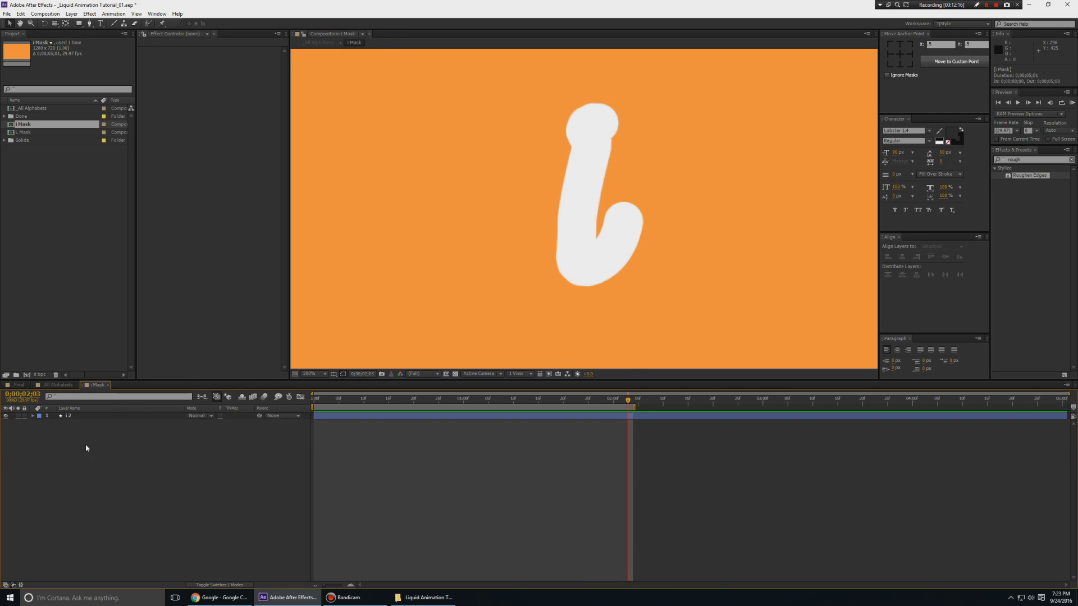
pyautogui.click(618, 149)
pyautogui.scroll(1, 645, 125)
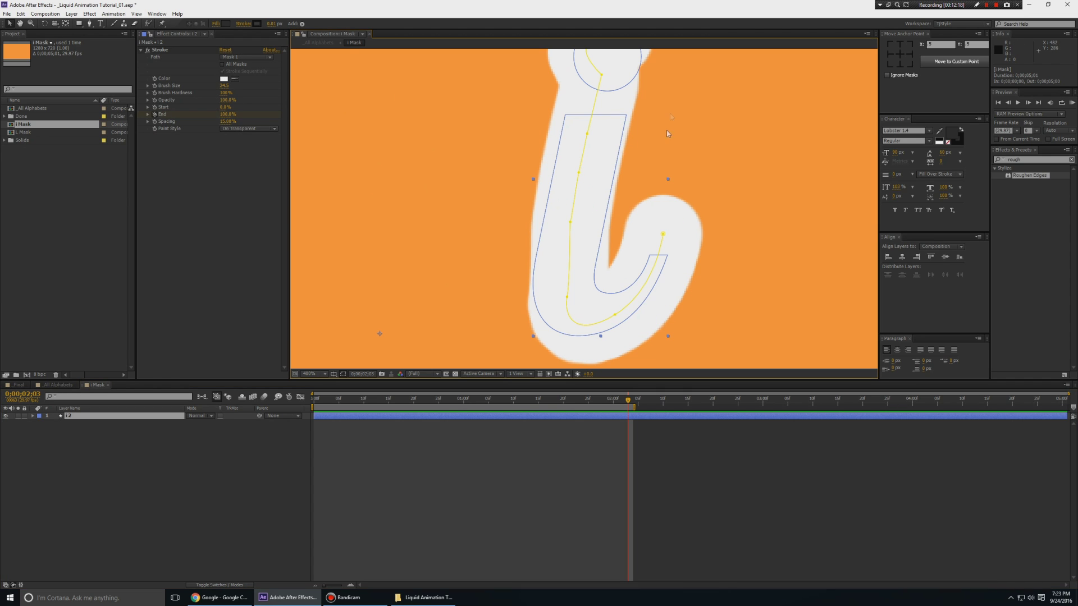
pyautogui.press('space')
pyautogui.moveTo(671, 77); pyautogui.dragTo(615, 252)
pyautogui.scroll(1, 601, 251)
pyautogui.moveTo(591, 292); pyautogui.dragTo(584, 221)
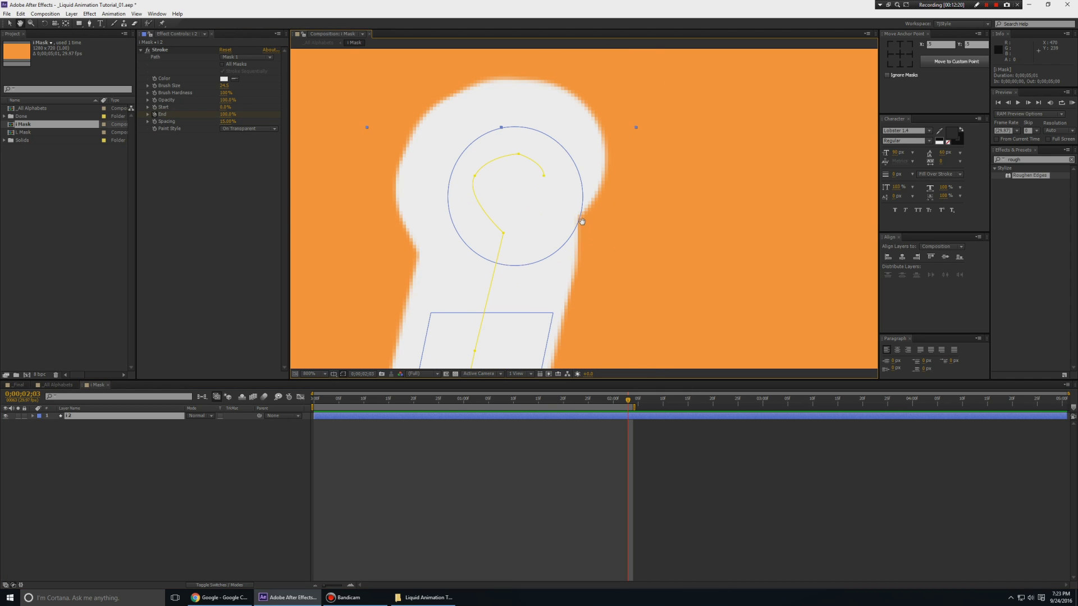
pyautogui.click(544, 178)
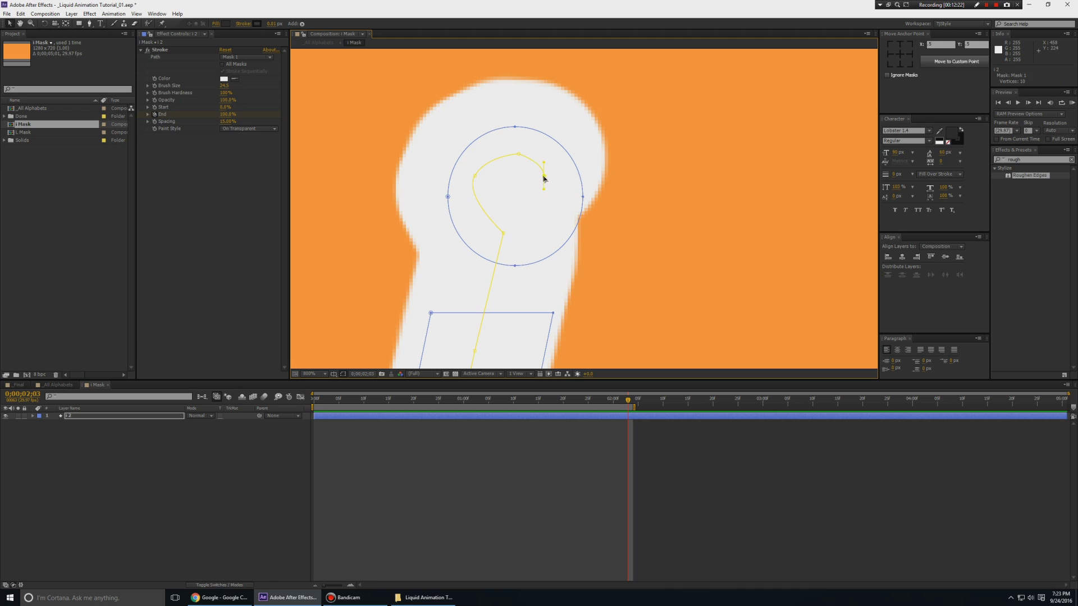
pyautogui.moveTo(544, 178); pyautogui.dragTo(572, 194)
pyautogui.press(',')
pyautogui.press(',')
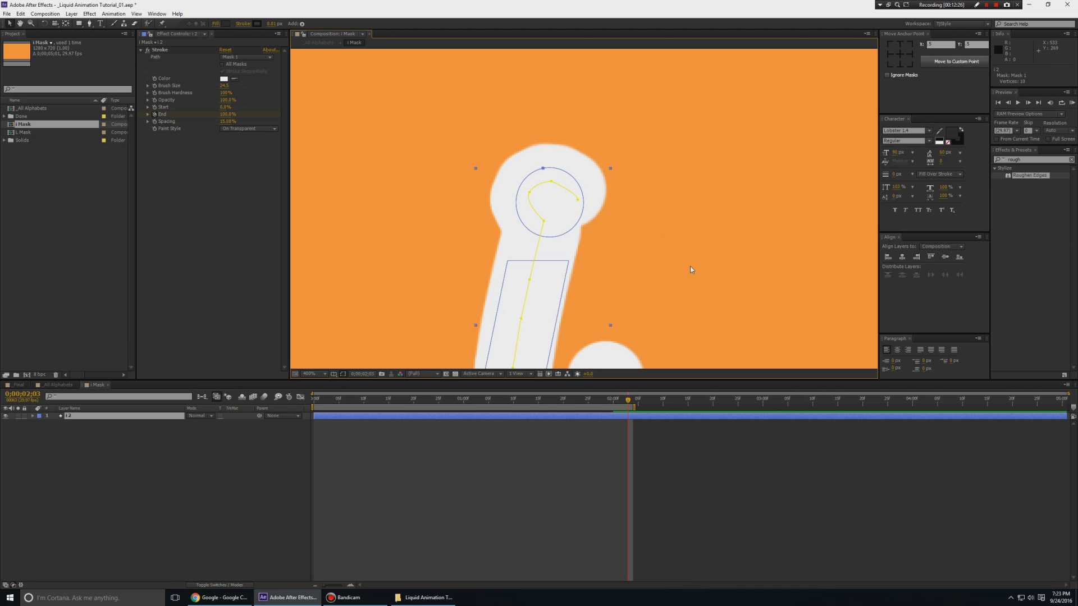
pyautogui.hotkey('ctrl', 'w')
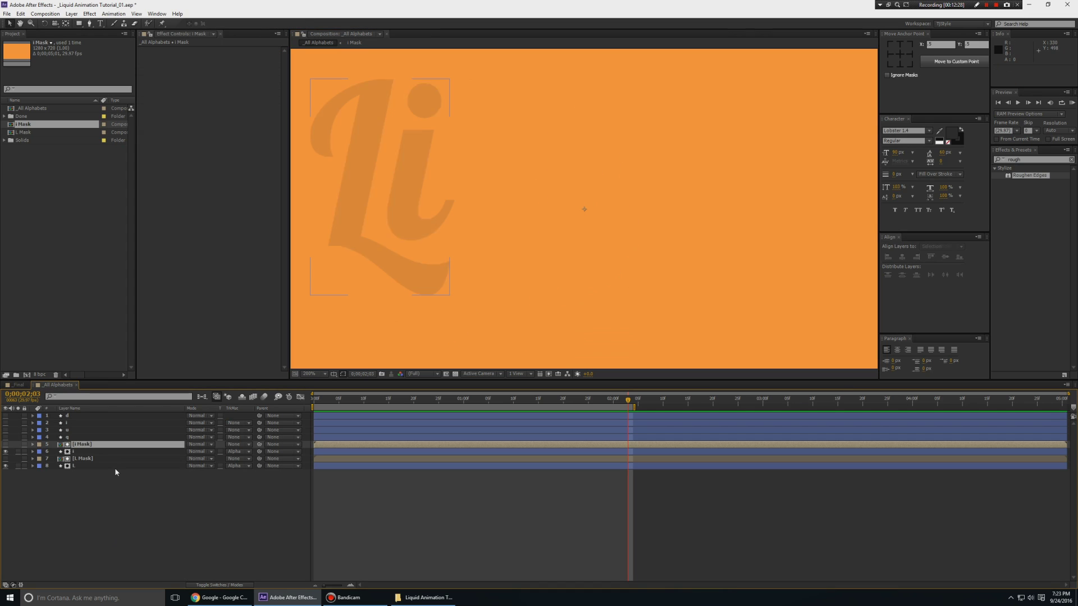
# Duplicate the q layer in _All Alphabets and pre-compose the copy as q Mask
pyautogui.click(79, 438)
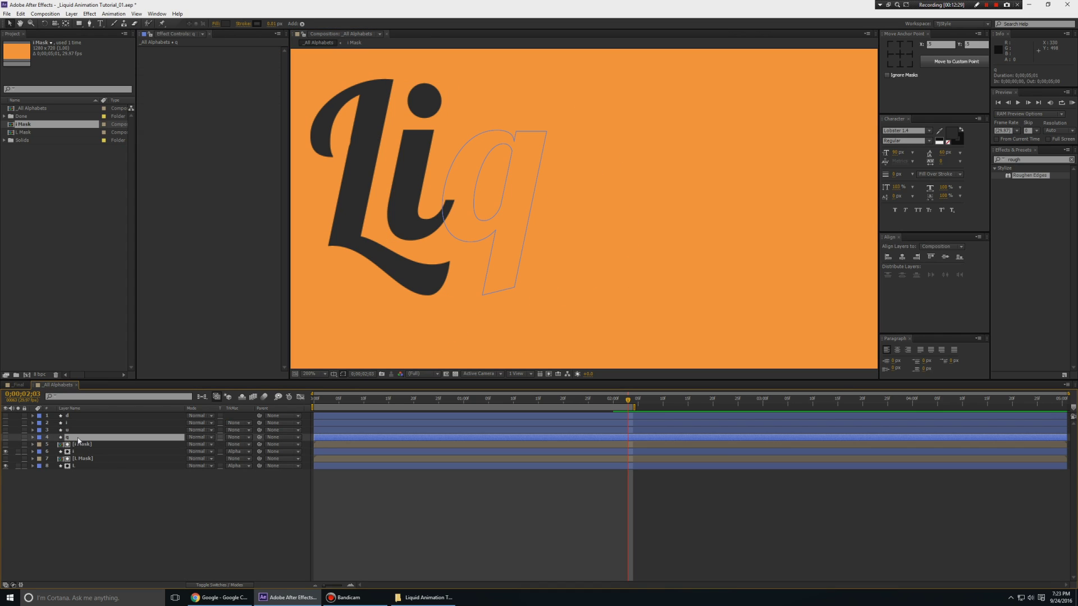
pyautogui.hotkey('ctrl', 'd')
pyautogui.hotkey('ctrl', 'shift', 'c')
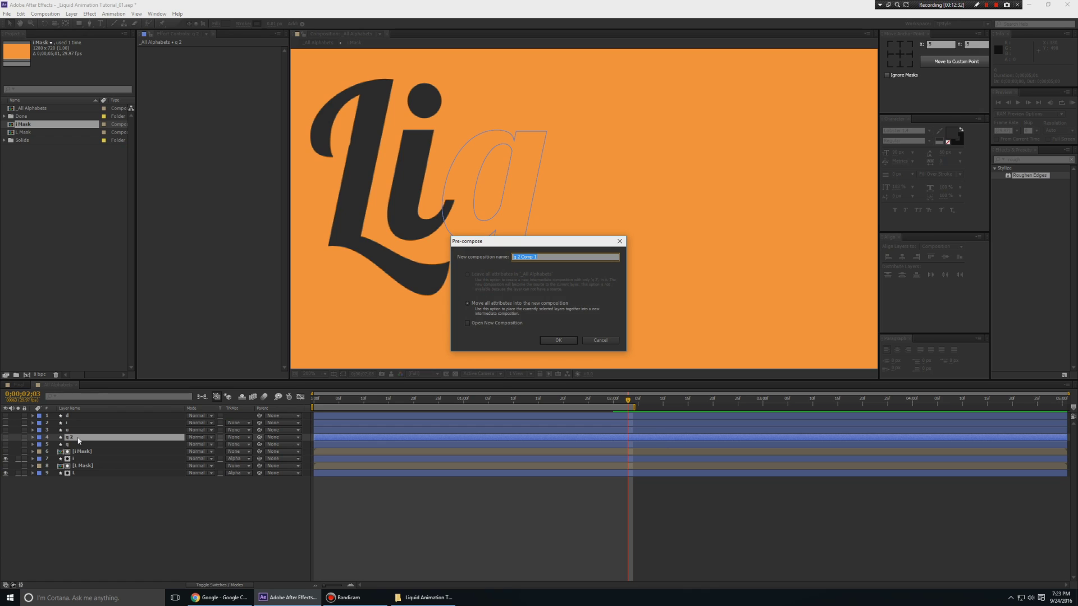
pyautogui.press('Right')
pyautogui.hotkey('ctrl', 'shift', 'Left')
pyautogui.hotkey('ctrl', 'shift', 'Left')
pyautogui.write('Mask')
pyautogui.press('Return')
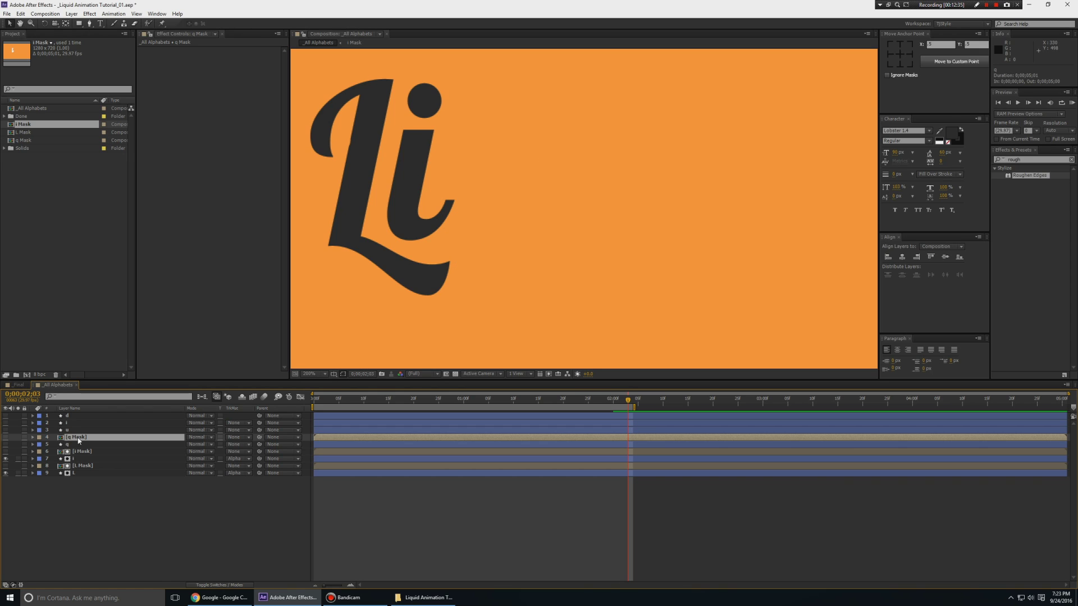
# Open q Mask, paste the Stroke effect onto q 2 and prepare the Pen tool for its mask path
pyautogui.doubleClick(79, 441)
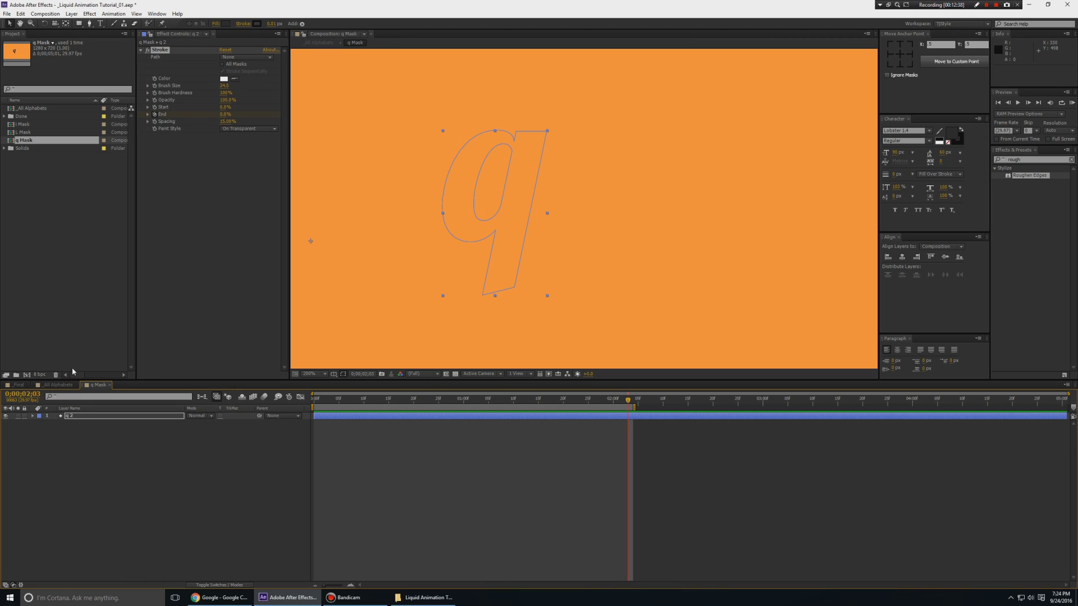
pyautogui.click(90, 23)
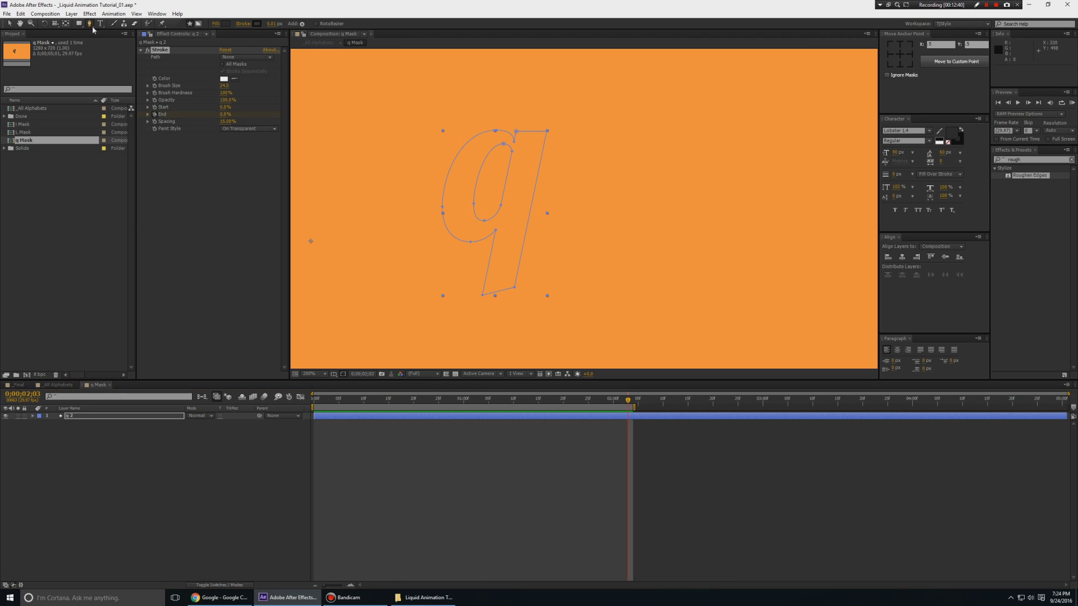
# Draw an open mask path on the q 2 layer along the centre of the letter q, from bowl to below the stem
pyautogui.click(515, 147)
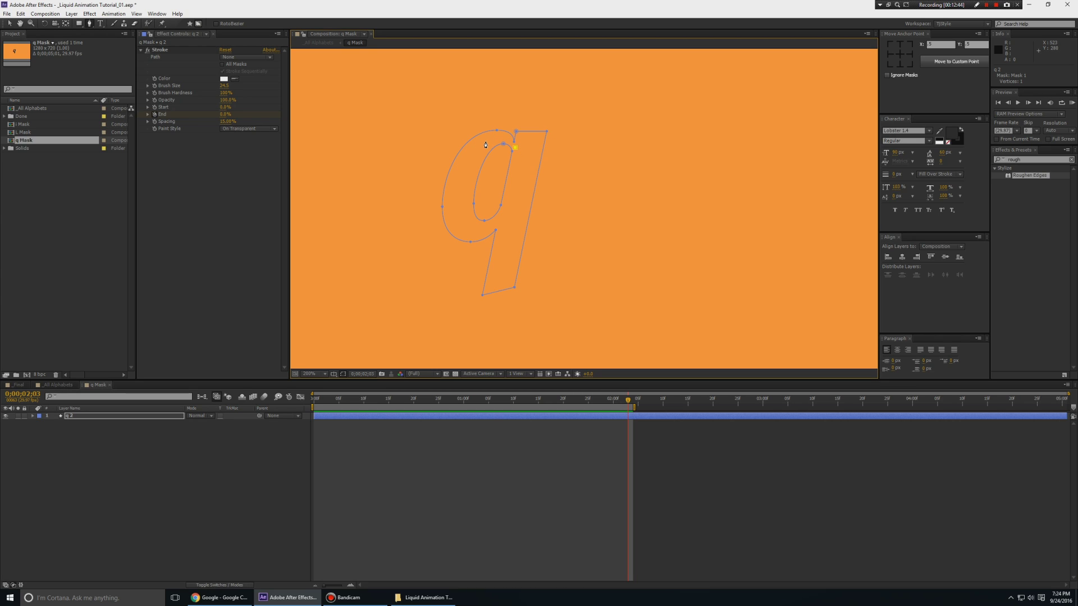
pyautogui.moveTo(484, 141); pyautogui.dragTo(466, 156)
pyautogui.moveTo(456, 203); pyautogui.dragTo(486, 228)
pyautogui.click(506, 209)
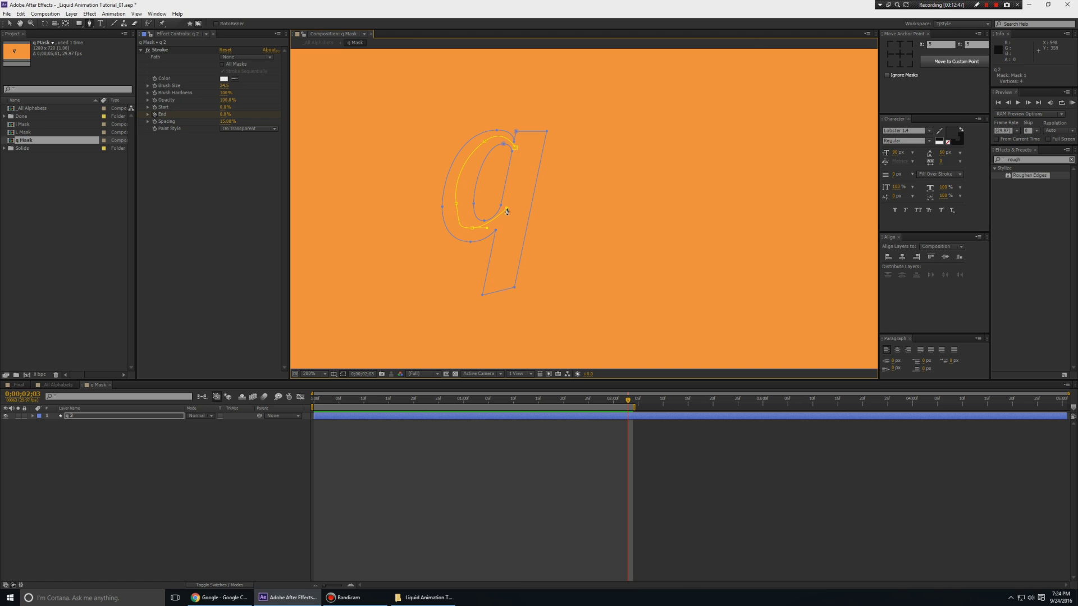
pyautogui.click(516, 160)
pyautogui.click(522, 138)
pyautogui.click(530, 139)
pyautogui.click(503, 272)
pyautogui.moveTo(521, 300); pyautogui.dragTo(546, 298)
# Set the Stroke effect's path to Mask 1 and preview the animation from the start
pyautogui.press('Home')
pyautogui.click(175, 448)
pyautogui.click(162, 50)
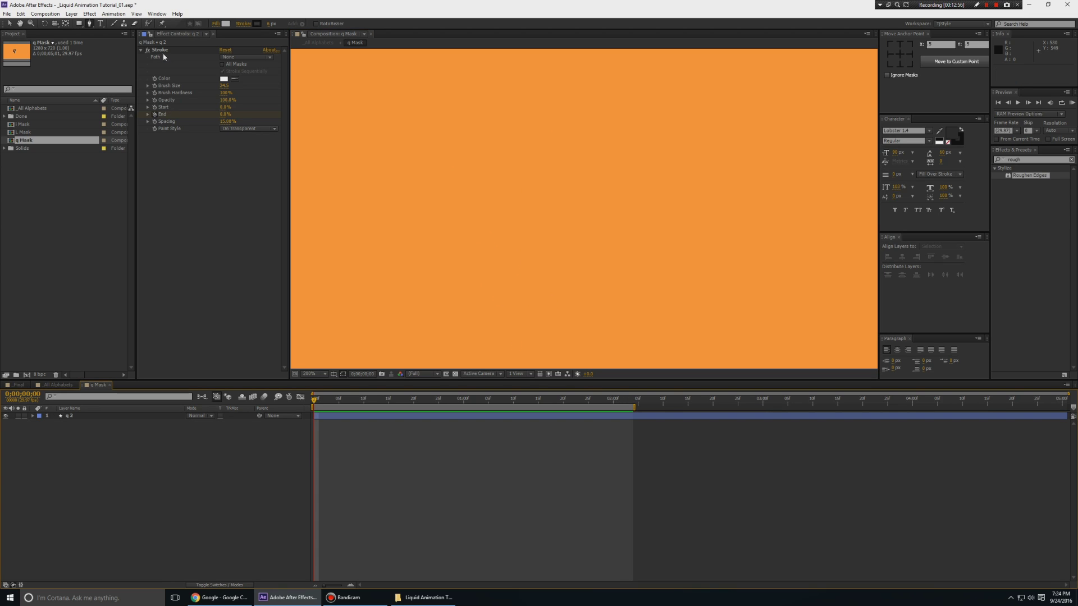
pyautogui.click(247, 57)
pyautogui.click(244, 81)
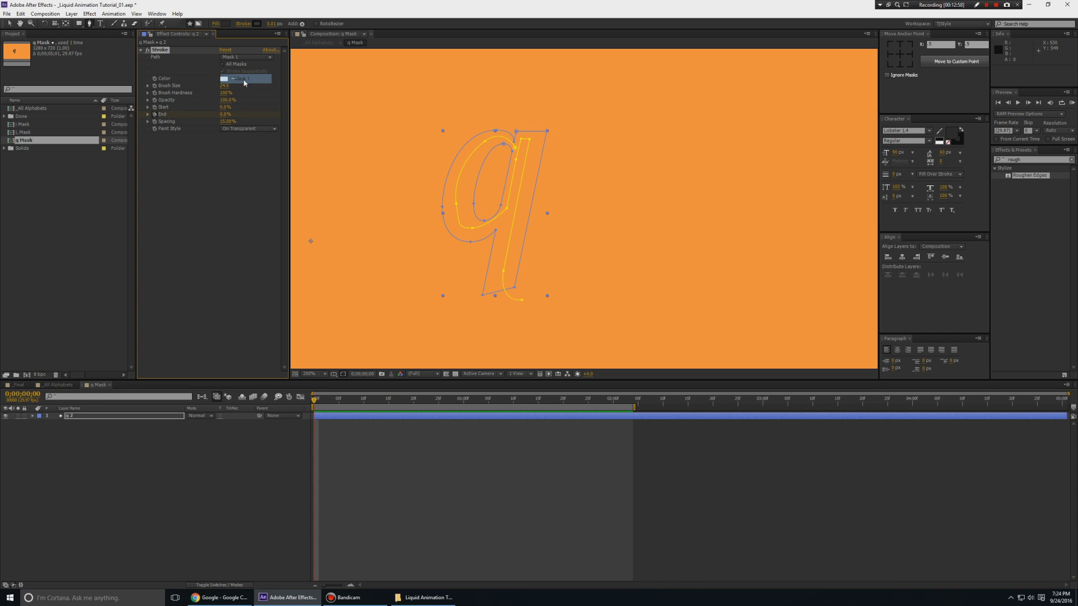
pyautogui.press('space')
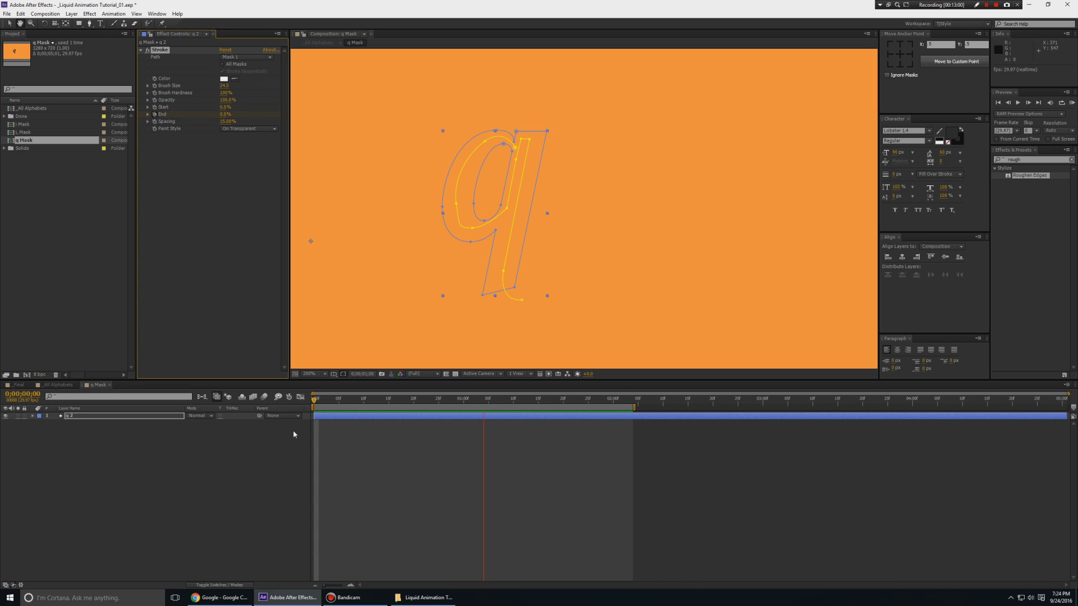
pyautogui.press('space')
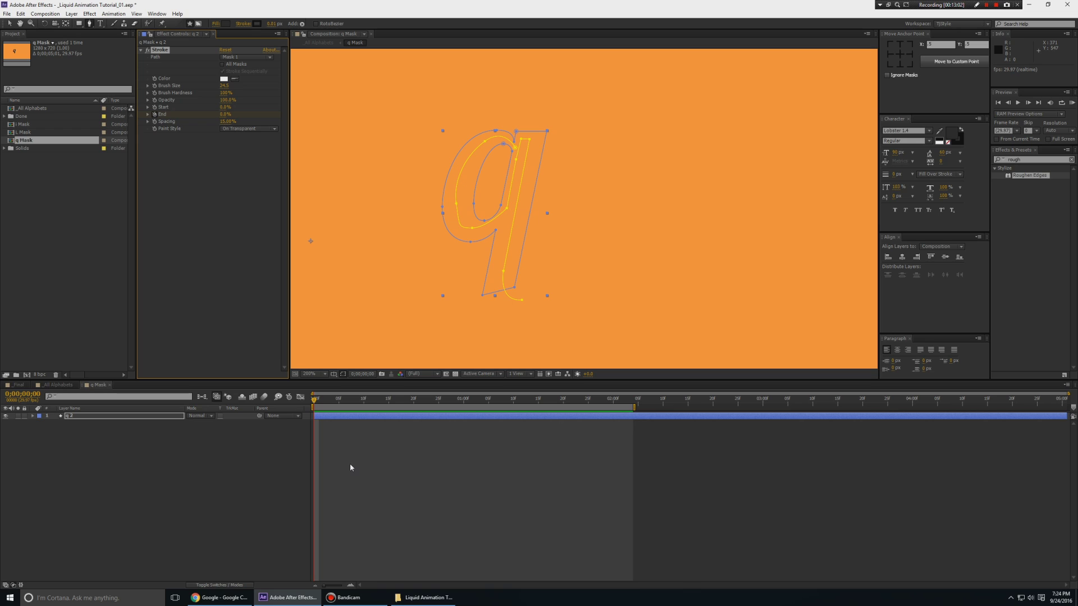
pyautogui.press('v')
pyautogui.click(350, 464)
pyautogui.click(155, 416)
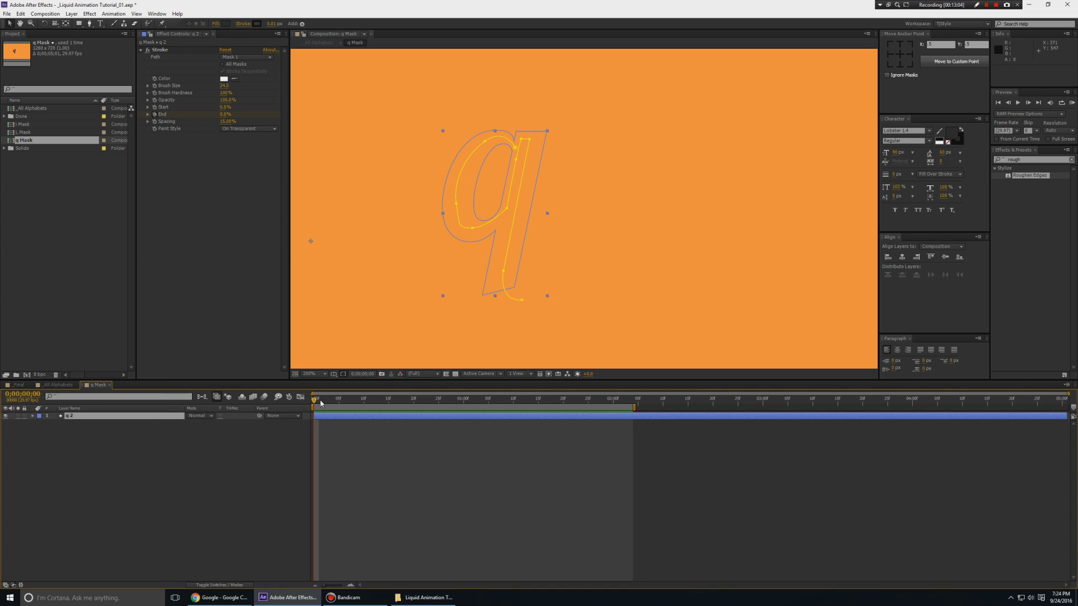
pyautogui.click(100, 435)
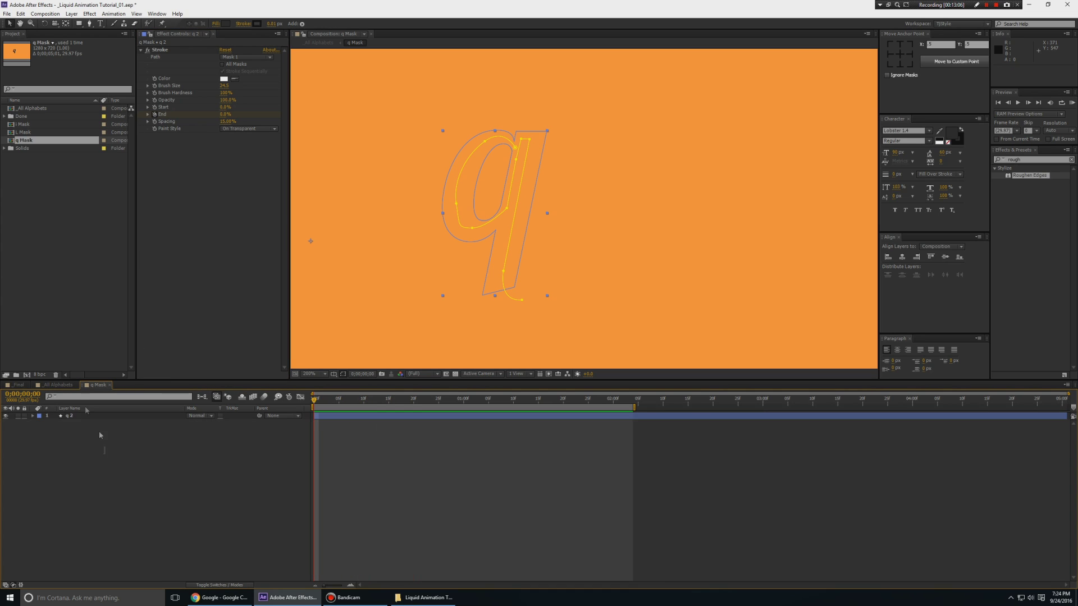
pyautogui.click(109, 416)
pyautogui.click(90, 23)
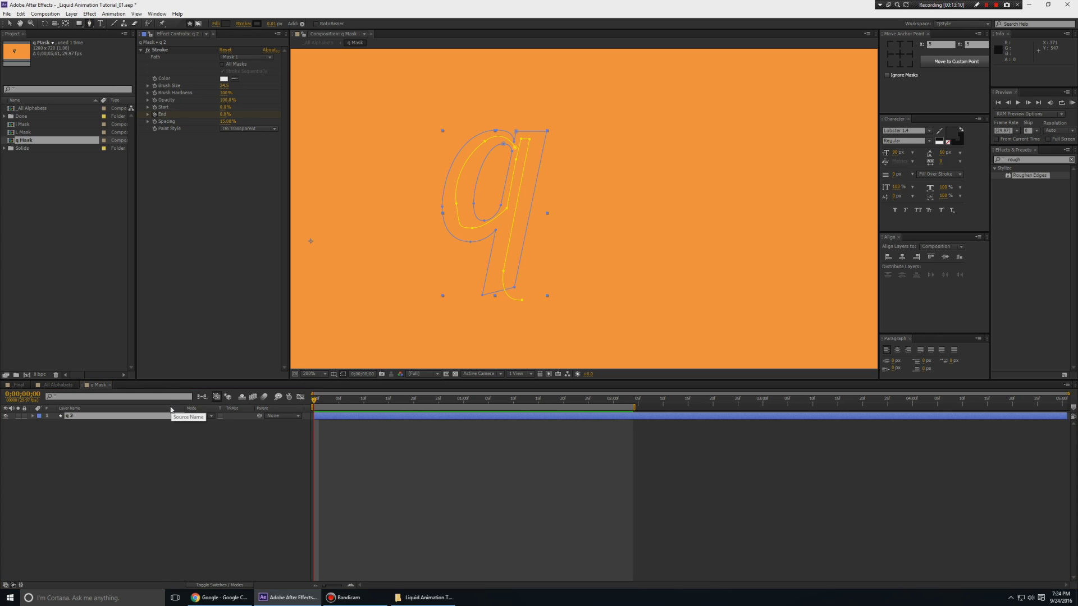
pyautogui.press('m')
pyautogui.press('m')
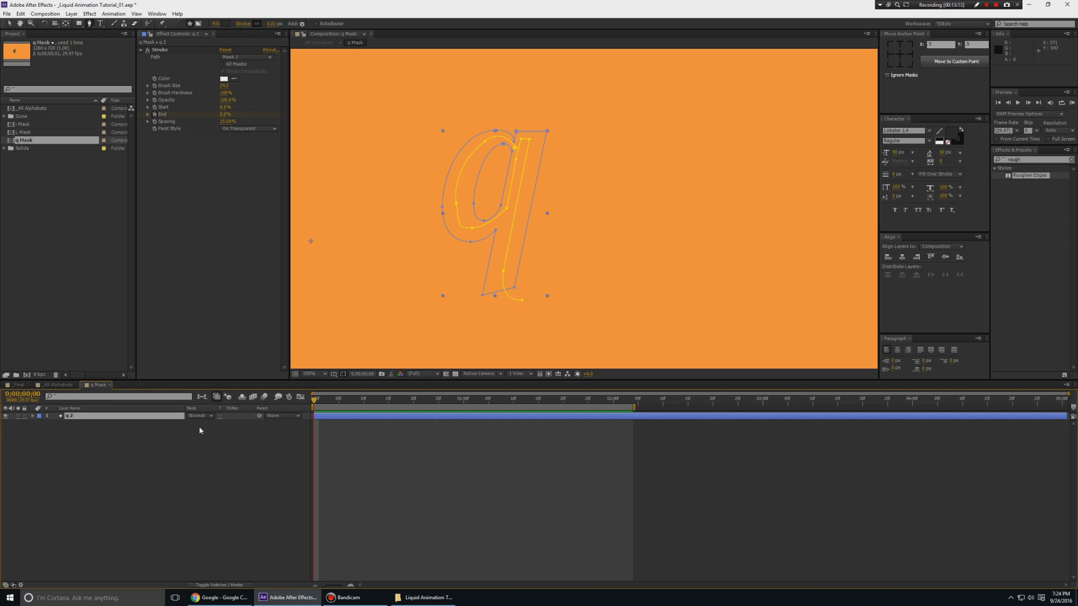
# Reveal the q 2 layer's keyframed Stroke End property and undo the last value change
pyautogui.press('space')
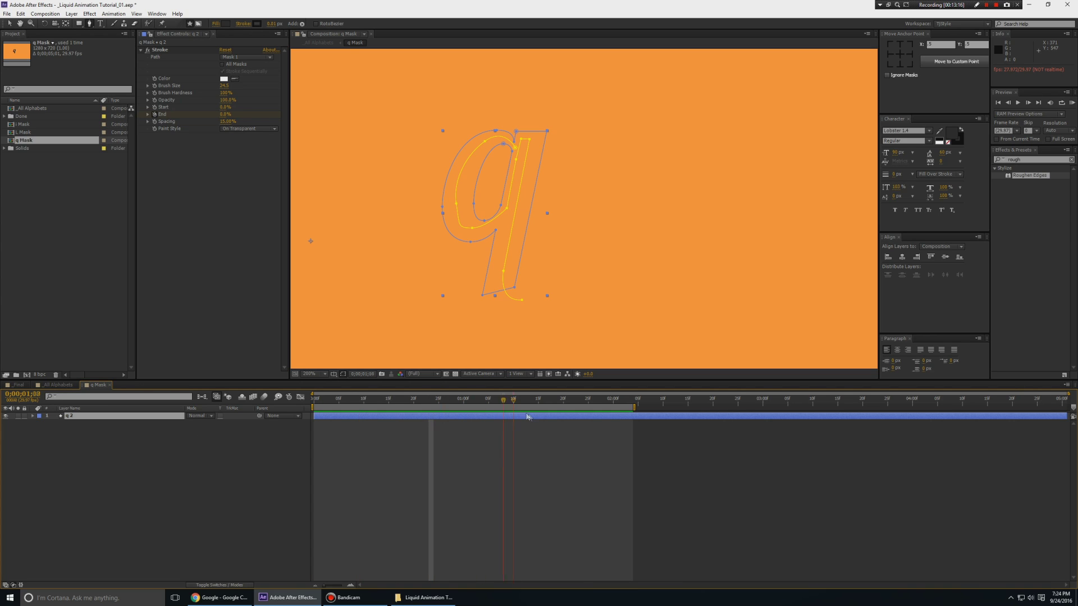
pyautogui.press('space')
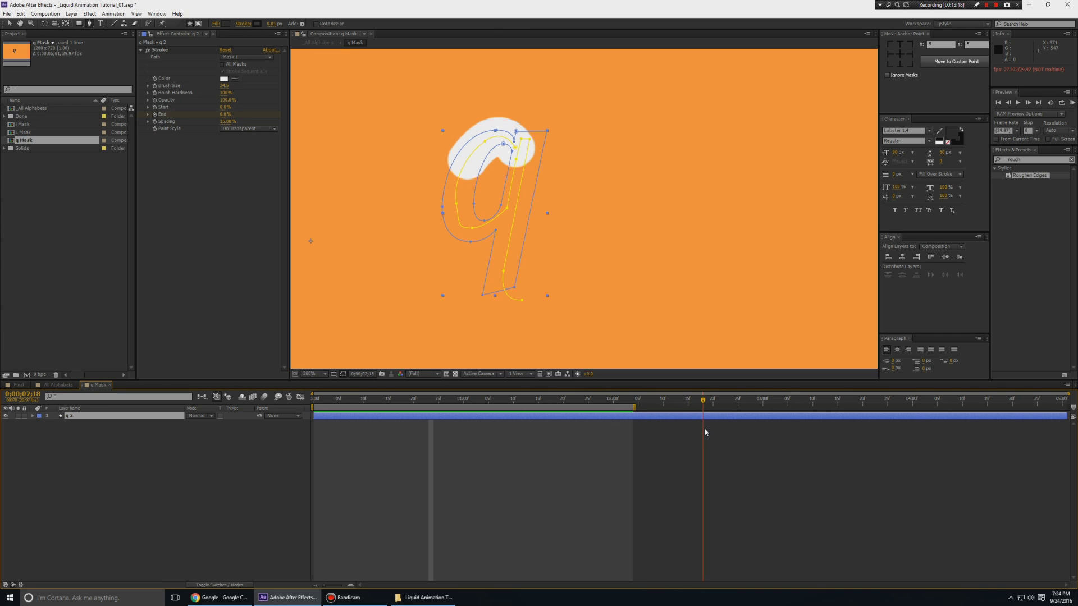
pyautogui.press('u')
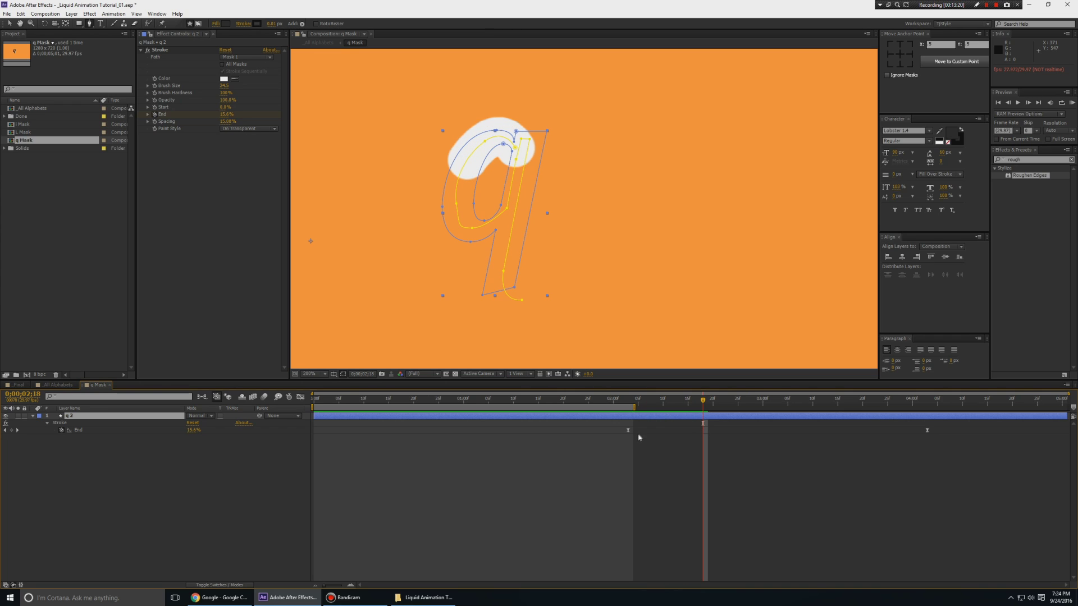
pyautogui.press('Home')
pyautogui.hotkey('ctrl', 'z')
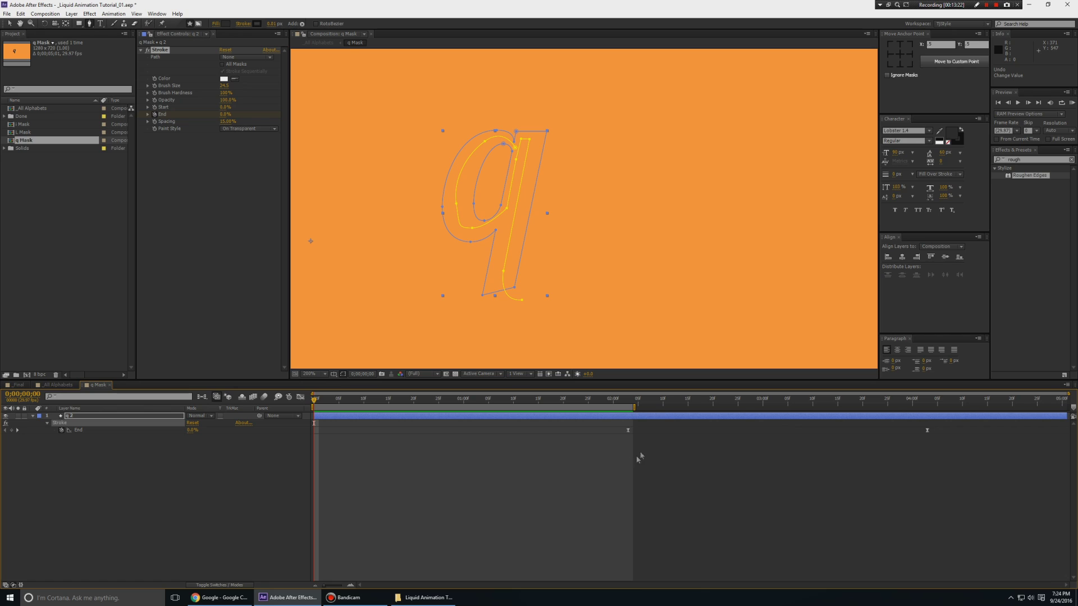
# Move both Stroke End keyframes earlier together so the first one sits at 0;00;00;00
pyautogui.click(624, 405)
pyautogui.moveTo(625, 410); pyautogui.dragTo(628, 410)
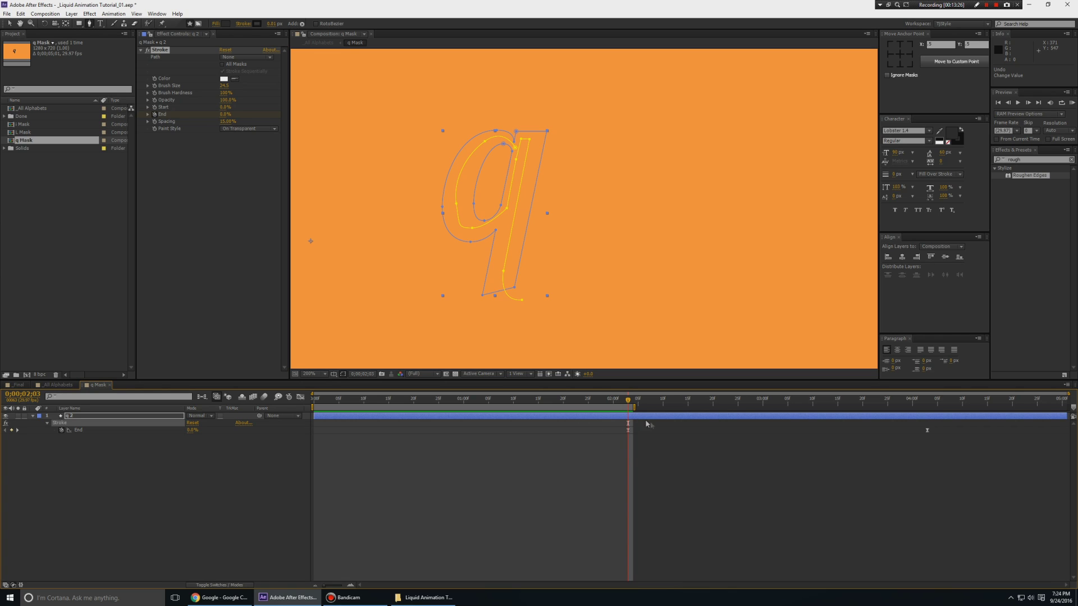
pyautogui.moveTo(603, 425); pyautogui.dragTo(946, 474)
pyautogui.moveTo(628, 432); pyautogui.dragTo(312, 435)
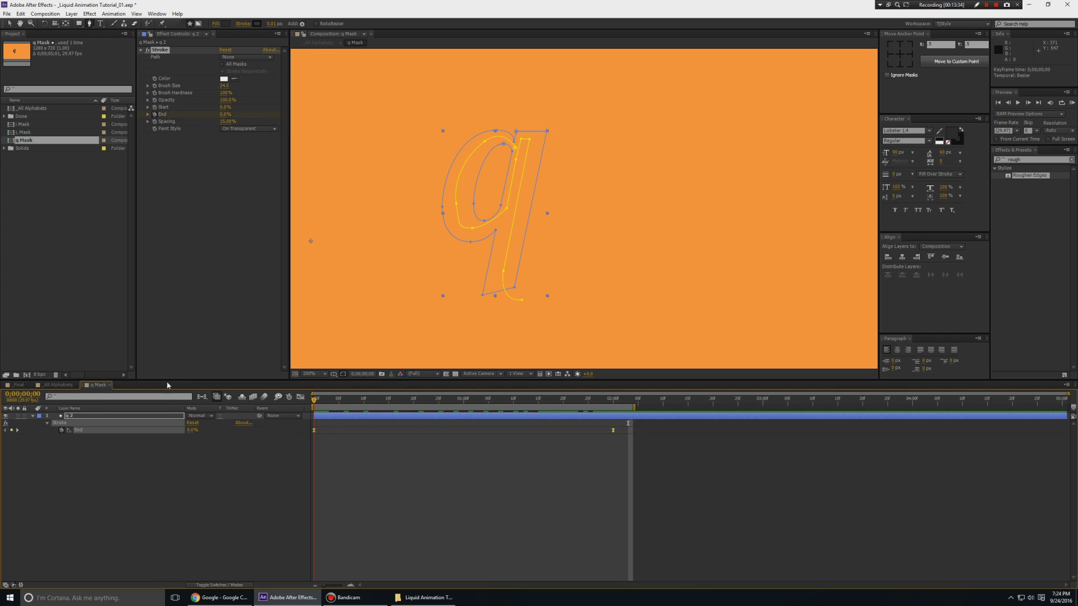
# Preview the retimed stroke animation and check the q 2 layer at its second End keyframe
pyautogui.press('KP_0')
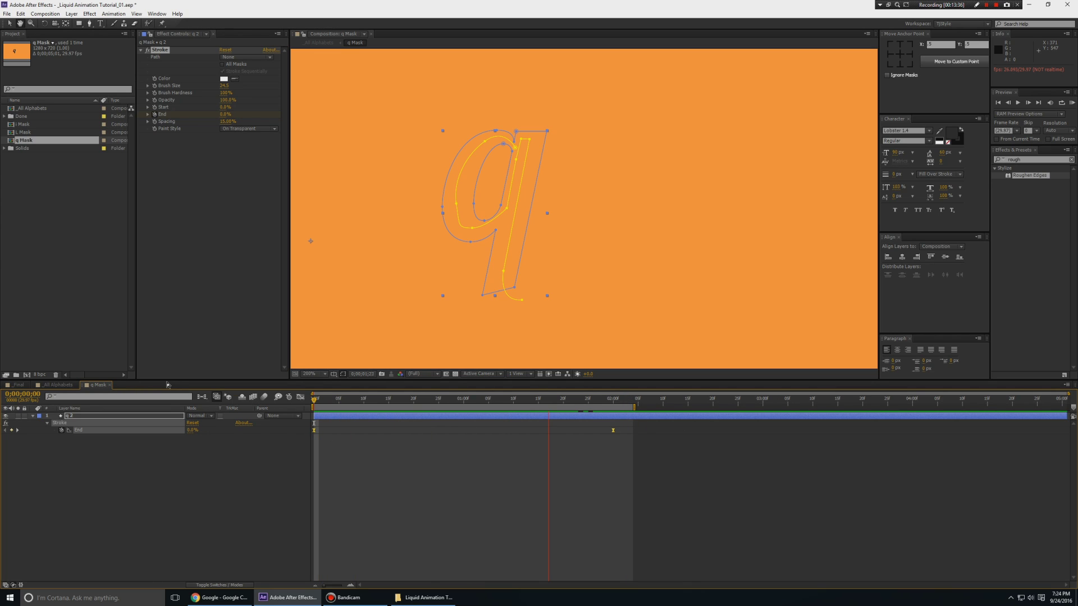
pyautogui.click(357, 513)
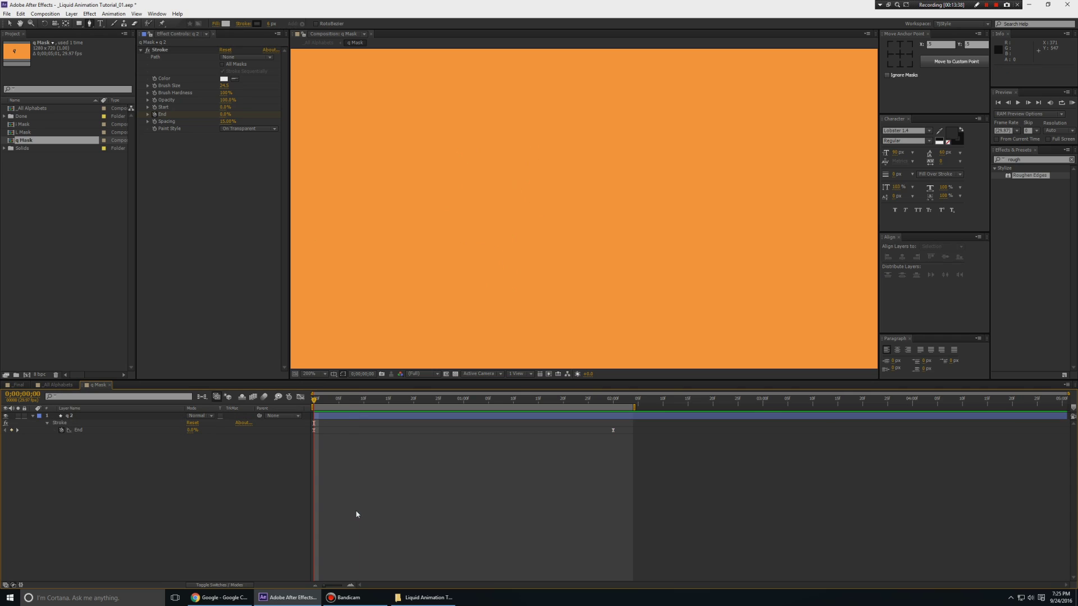
pyautogui.press('k')
pyautogui.press('KP_0')
pyautogui.click(78, 416)
pyautogui.moveTo(501, 403); pyautogui.dragTo(833, 431)
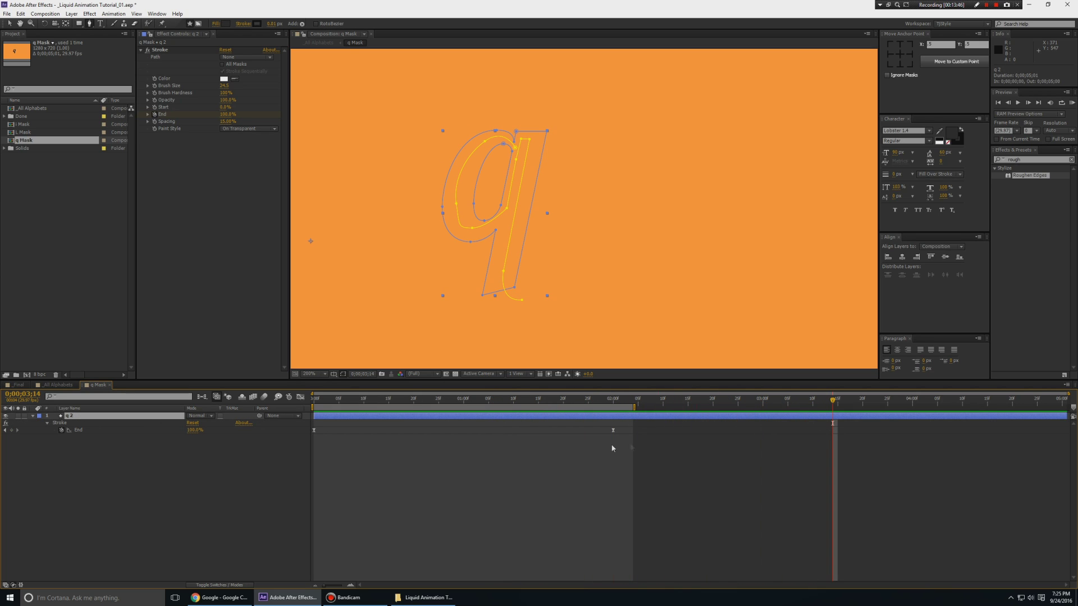
pyautogui.press('j')
pyautogui.press('j')
# Set the Stroke effect's path to Mask 1 and play the q reveal from the beginning
pyautogui.click(237, 58)
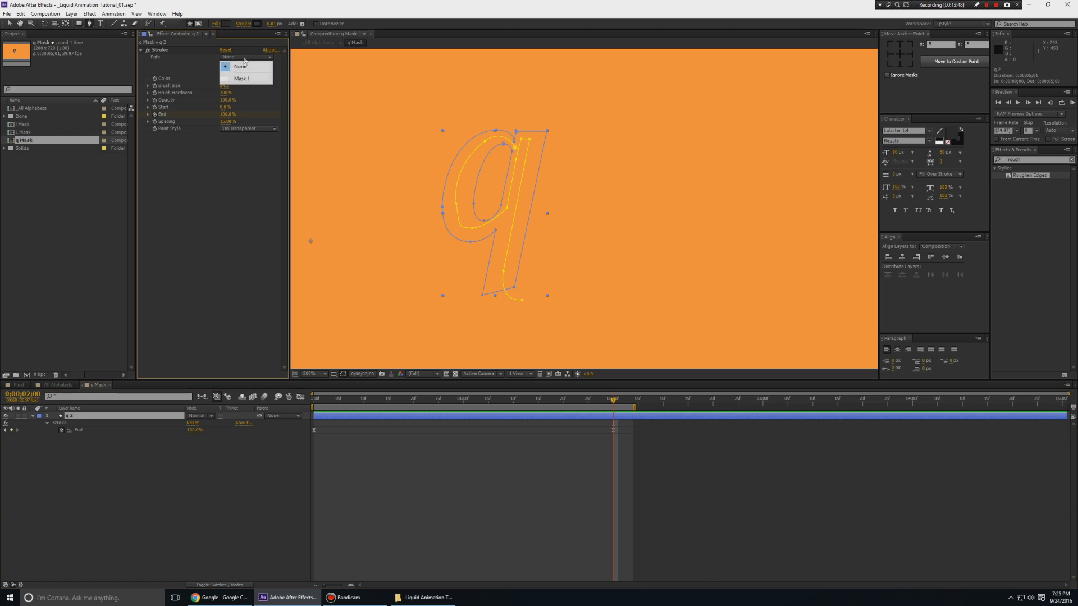
pyautogui.click(242, 72)
pyautogui.press('Home')
pyautogui.press('space')
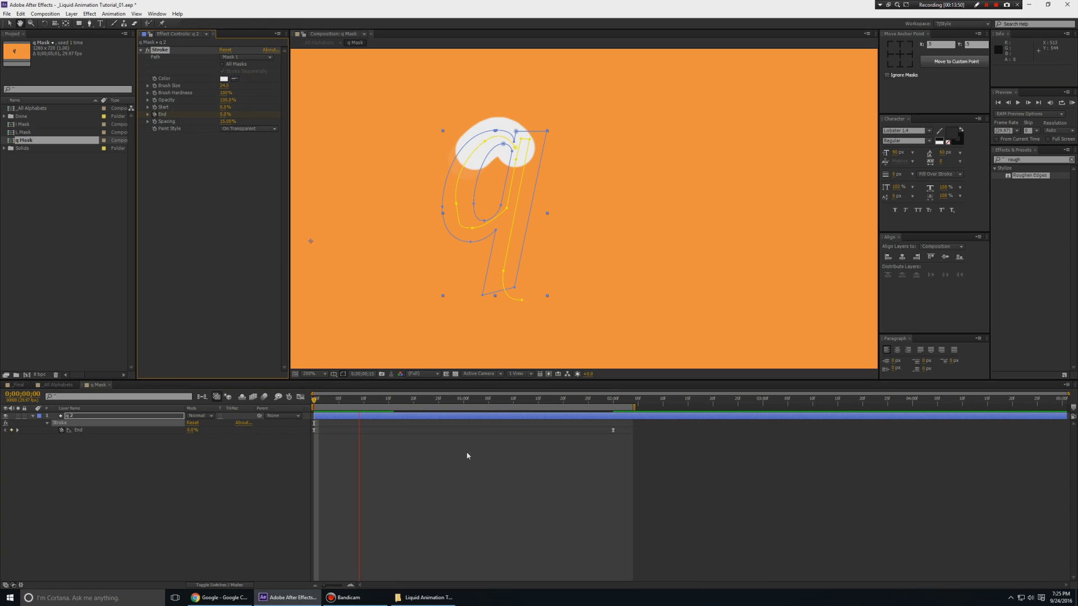
pyautogui.click(375, 509)
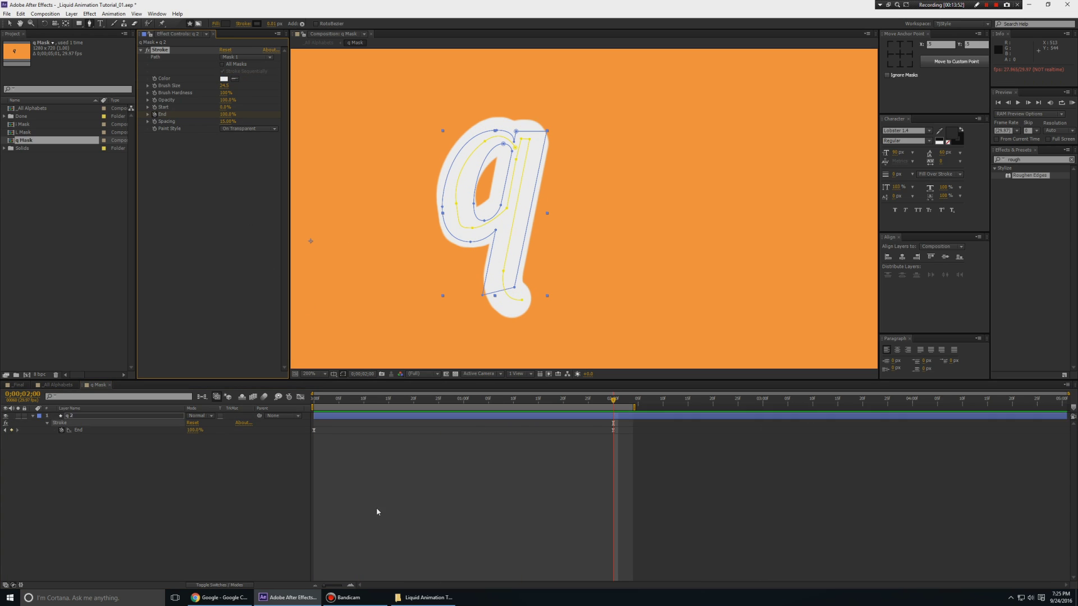
# Adjust the mask path's lower stem point and upper corner point so the stroke fully covers the letter q
pyautogui.click(510, 297)
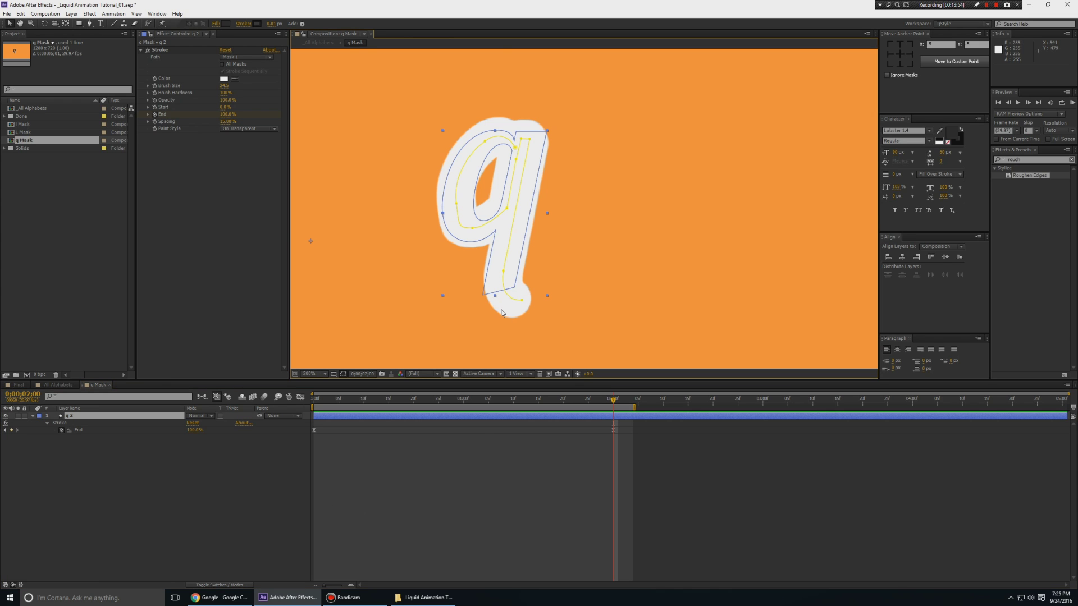
pyautogui.scroll(1, 486, 303)
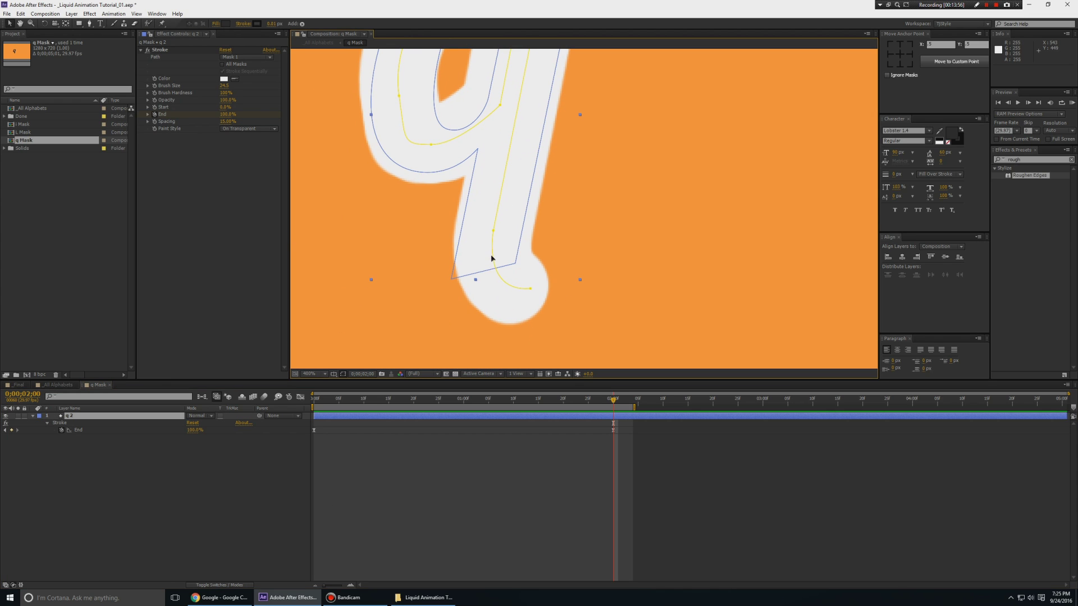
pyautogui.moveTo(493, 231); pyautogui.dragTo(484, 248)
pyautogui.moveTo(531, 148); pyautogui.dragTo(482, 362)
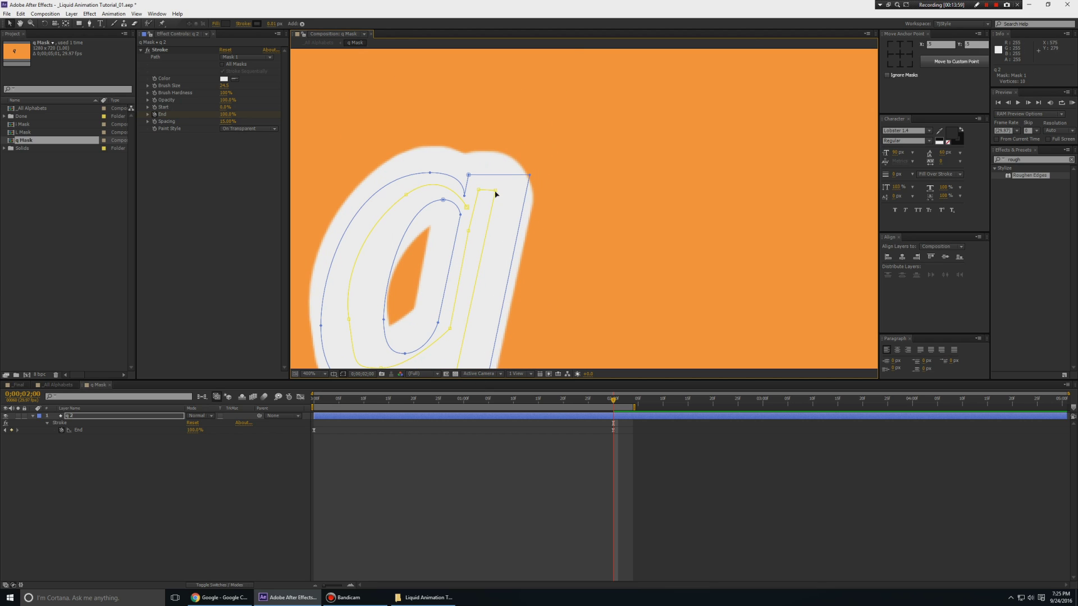
pyautogui.moveTo(495, 190); pyautogui.dragTo(503, 190)
pyautogui.scroll(-2, 568, 214)
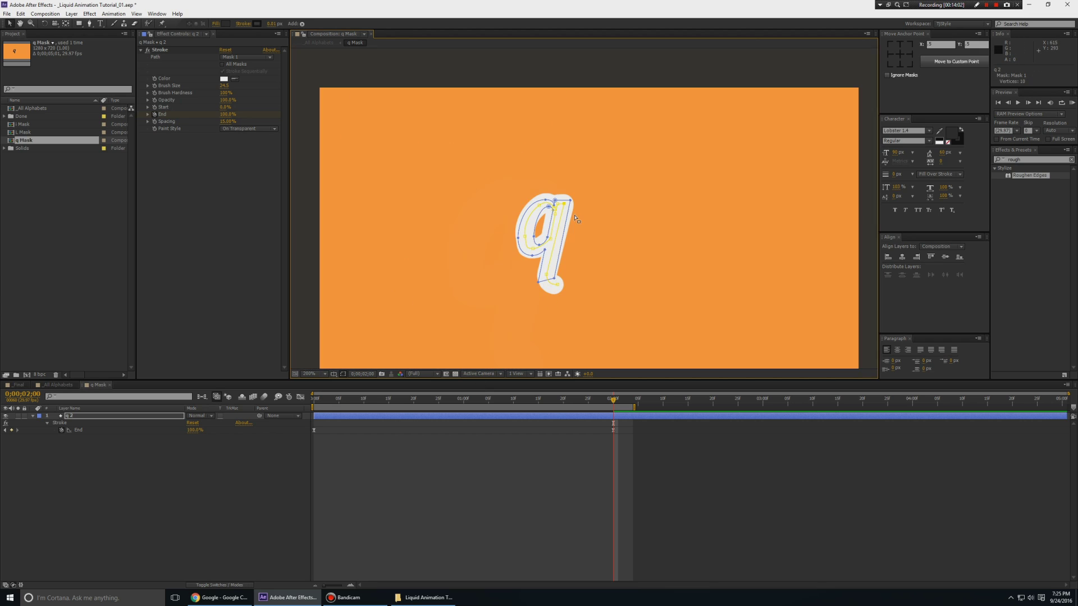
pyautogui.click(632, 265)
pyautogui.scroll(1, 612, 291)
pyautogui.moveTo(610, 267); pyautogui.dragTo(629, 190)
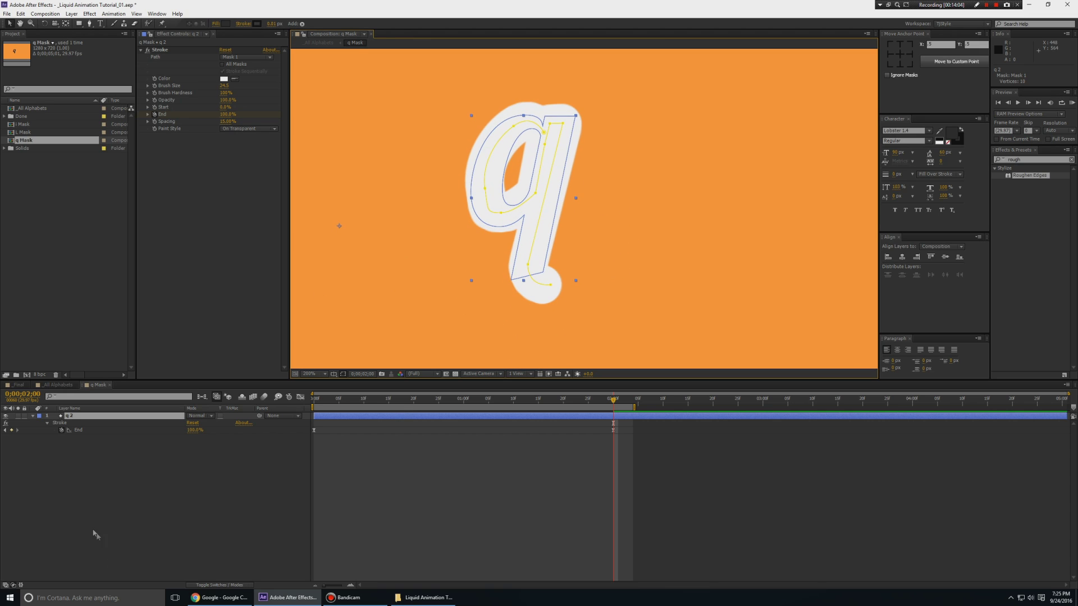
# In the _All Alphabets composition, make the q layer visible and set its track matte to Alpha Matte "[q Mask]"
pyautogui.click(97, 505)
pyautogui.hotkey('ctrl', 'w')
pyautogui.click(6, 444)
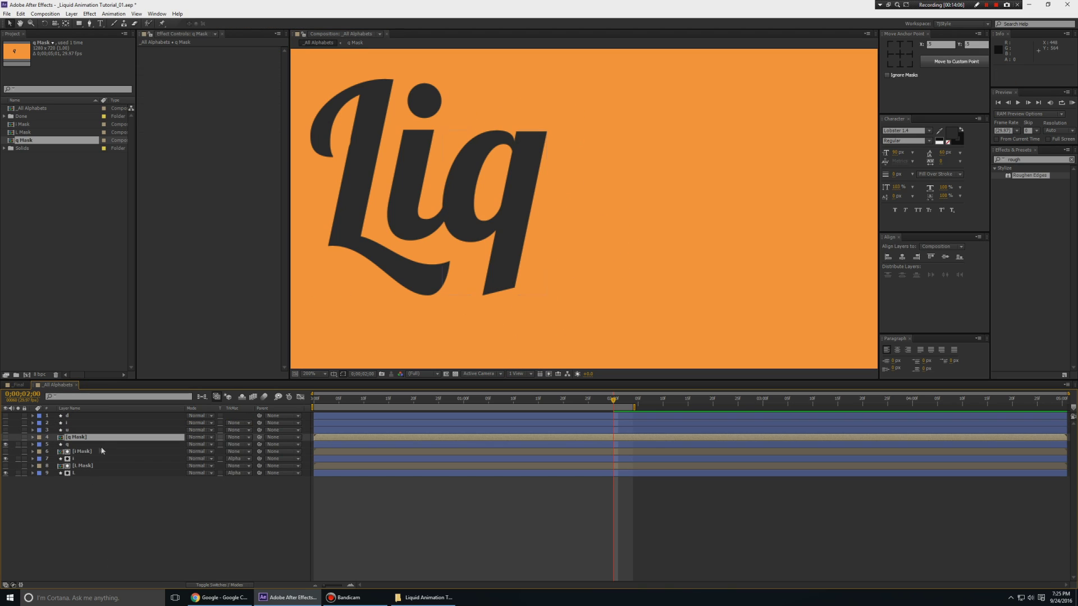
pyautogui.click(129, 445)
pyautogui.click(240, 445)
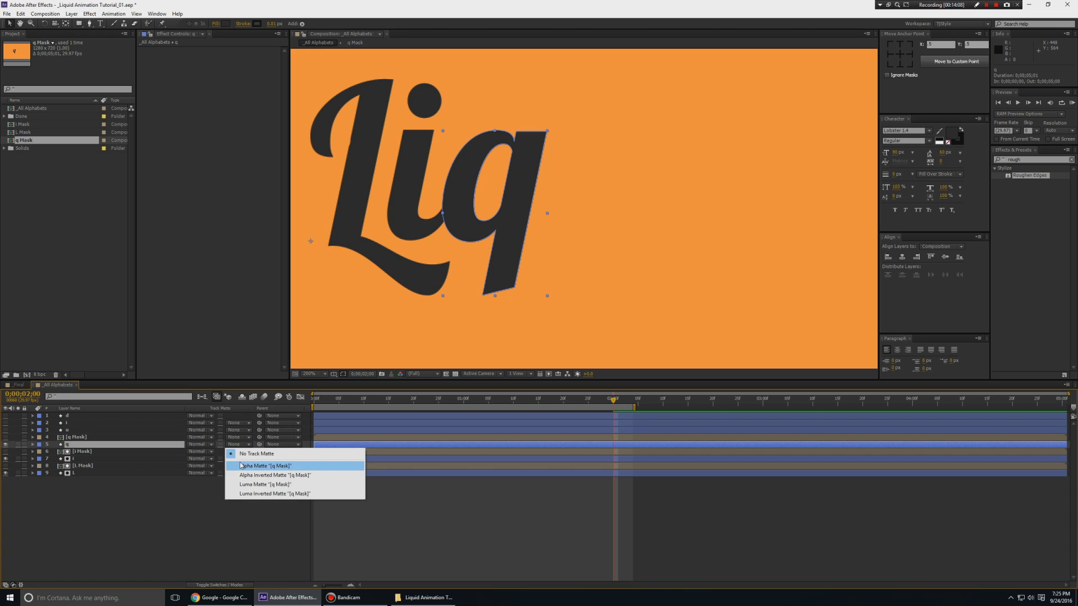
pyautogui.click(242, 466)
# Preview the L, i and q letters revealing together, and return to the first frame
pyautogui.press('KP_0')
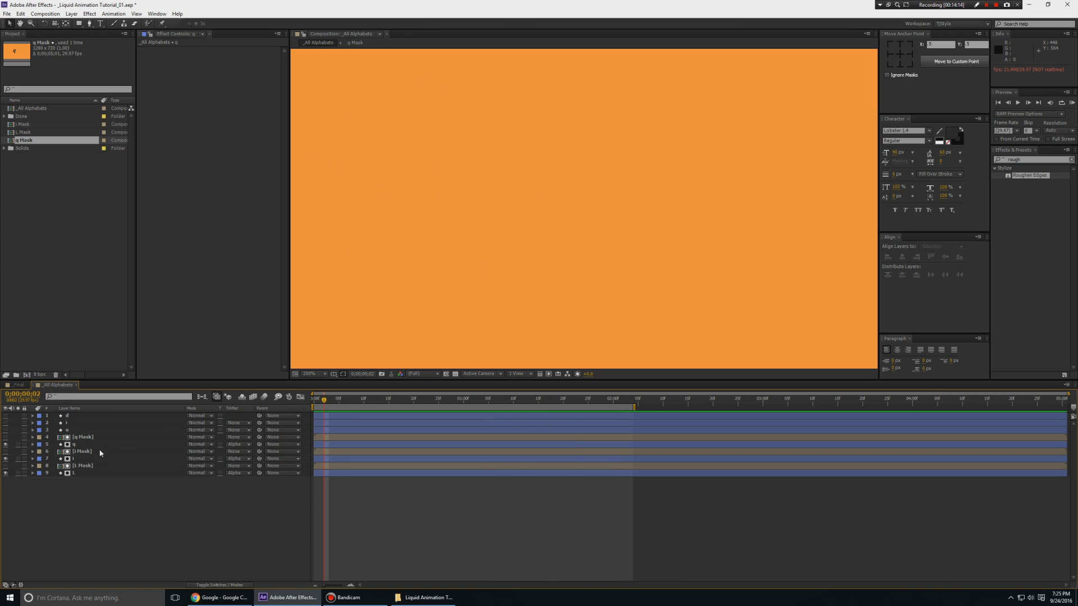
pyautogui.click(475, 402)
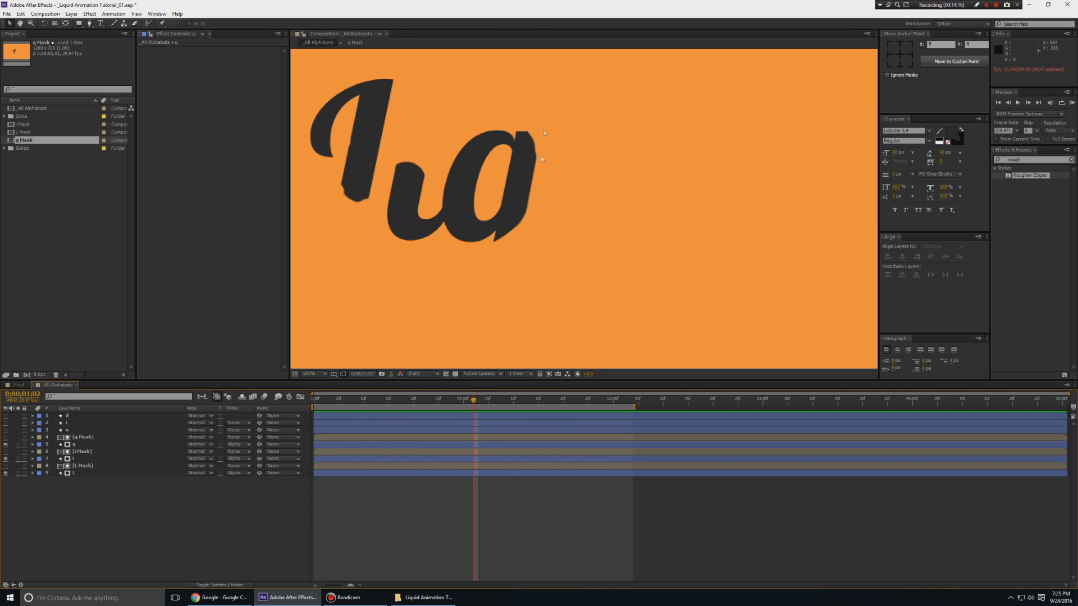
pyautogui.press('Home')
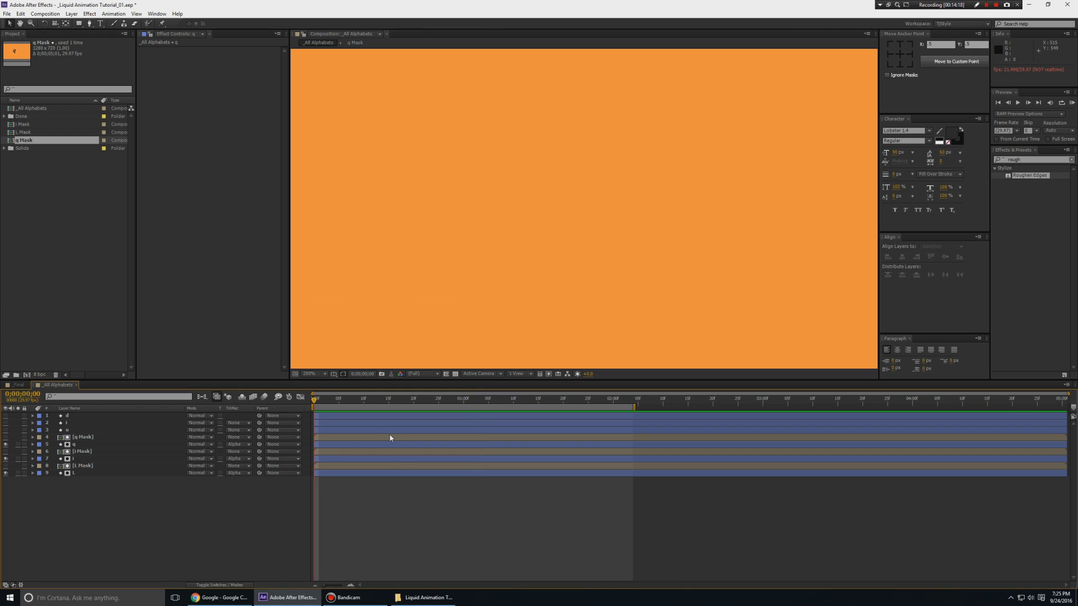
# Duplicate the u layer and pre-compose the copy as "u Mask"
pyautogui.click(69, 432)
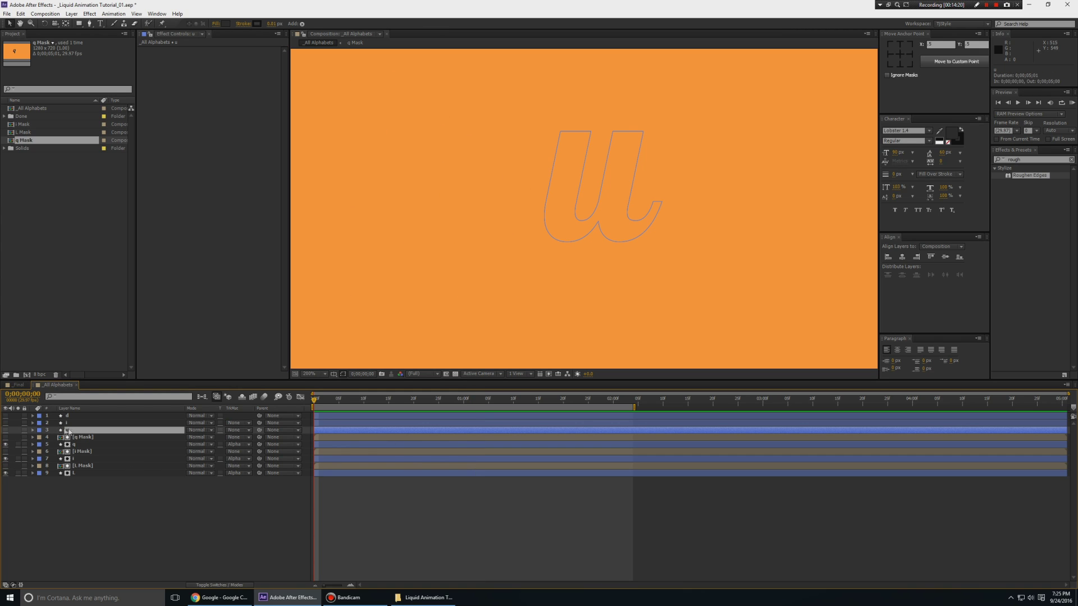
pyautogui.hotkey('ctrl', 'd')
pyautogui.rightClick(77, 431)
pyautogui.click(84, 425)
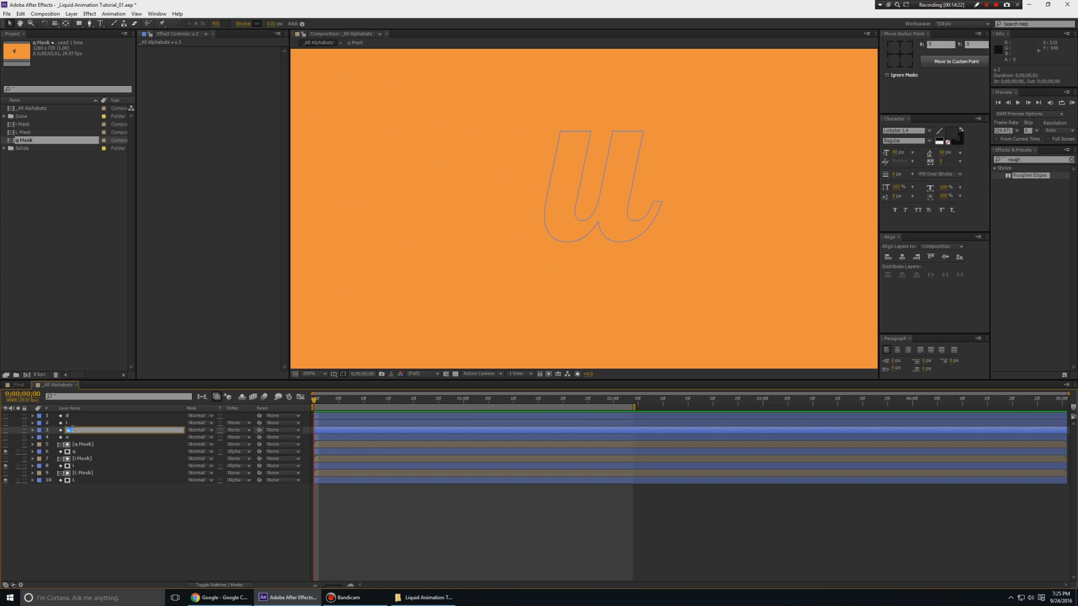
pyautogui.press('Return')
pyautogui.hotkey('ctrl', 'shift', 'c')
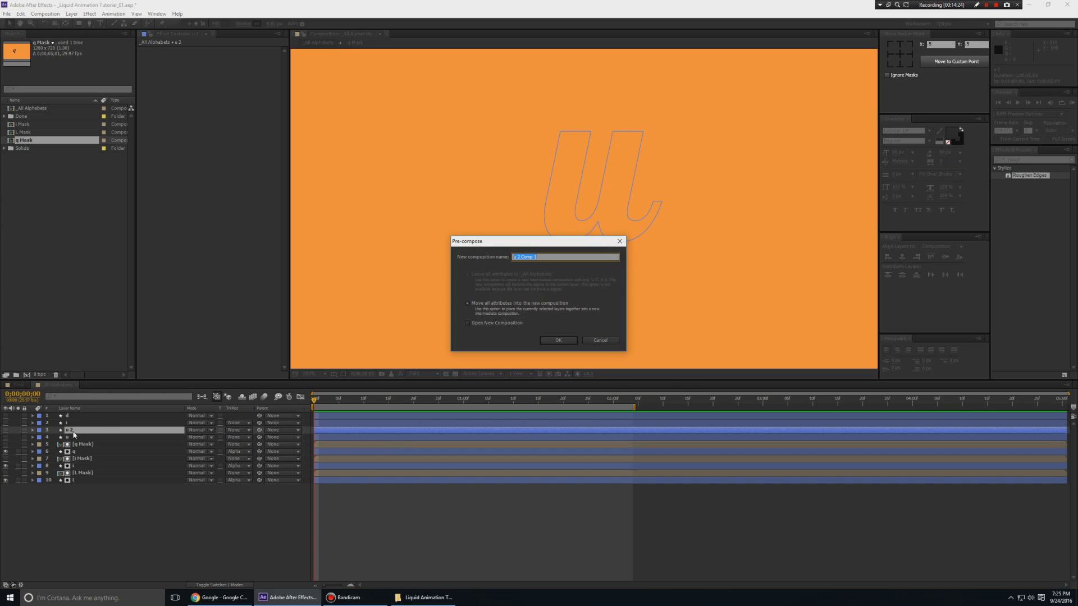
pyautogui.press('Right')
pyautogui.hotkey('ctrl', 'shift', 'Left')
pyautogui.hotkey('ctrl', 'shift', 'Left')
pyautogui.hotkey('ctrl', 'shift', 'Left')
pyautogui.write('Mask')
pyautogui.press('Return')
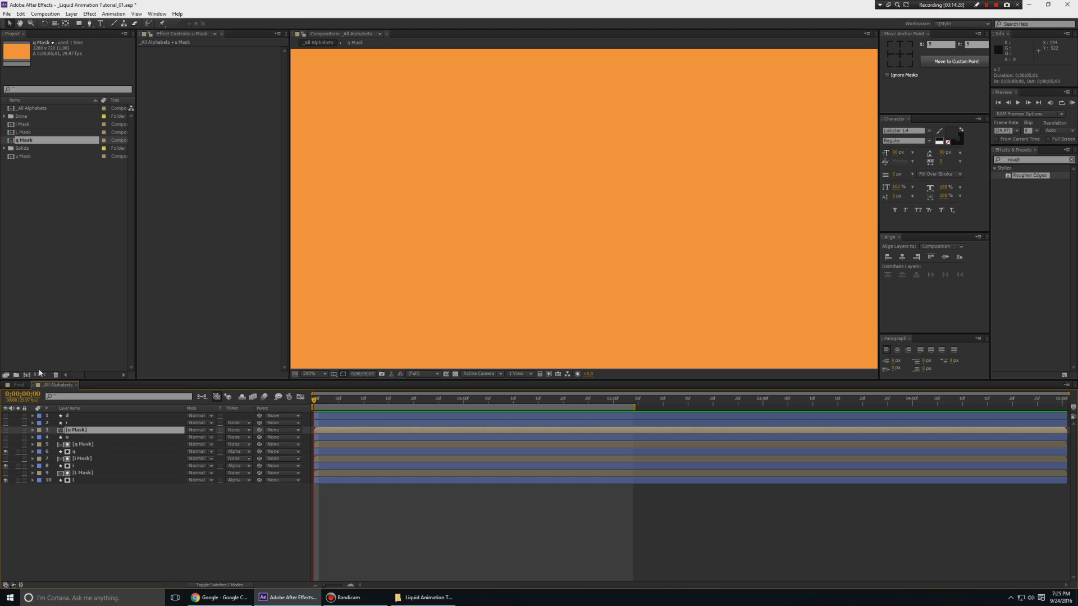
# Open the u Mask composition and paste the keyframed Stroke effect onto its u 2 layer
pyautogui.doubleClick(79, 427)
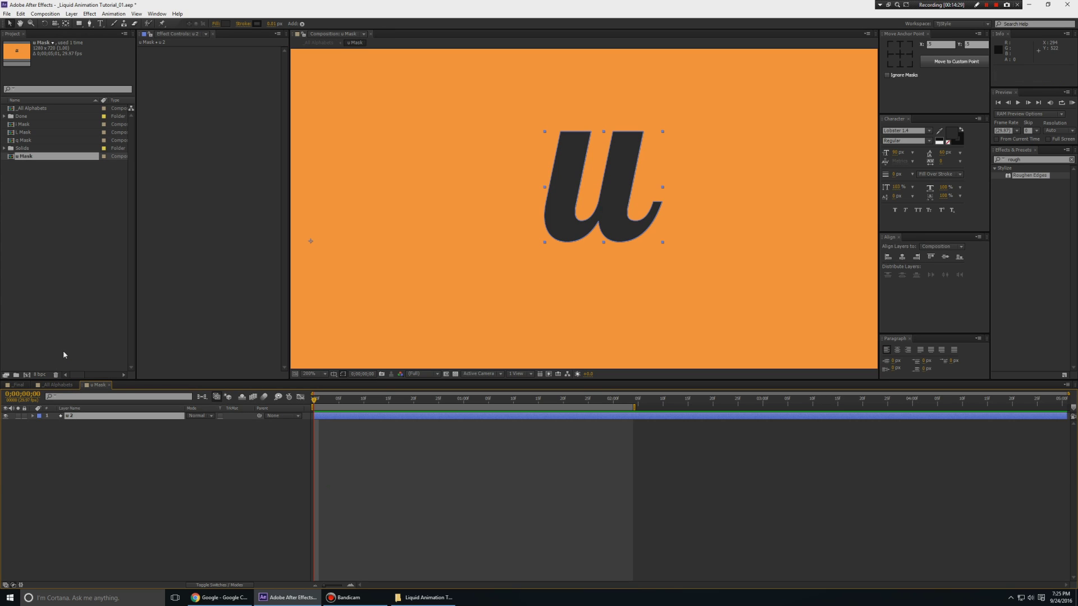
pyautogui.hotkey('ctrl', 'v')
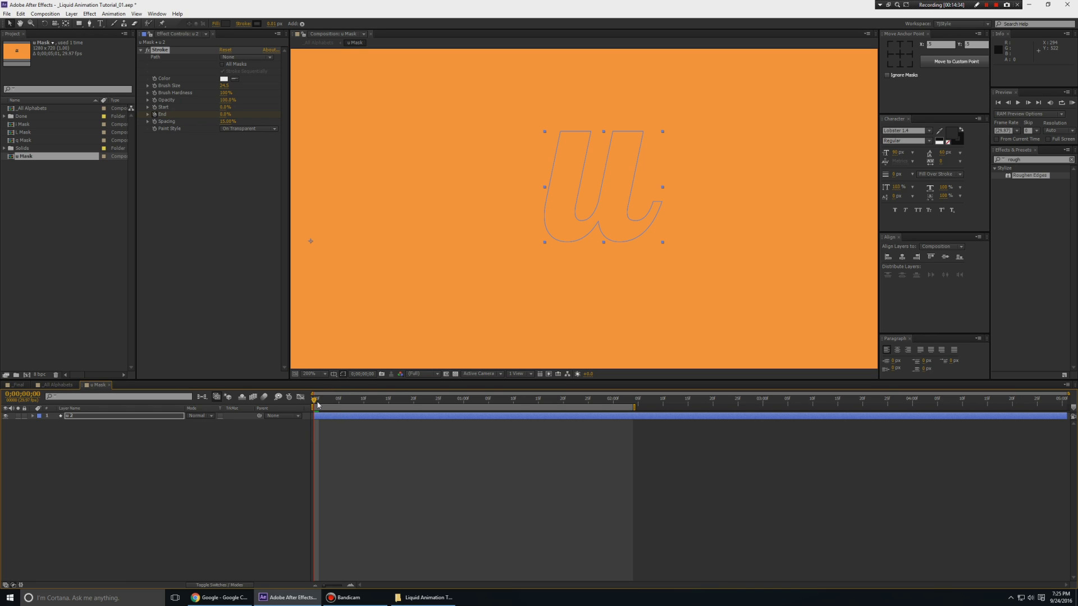
pyautogui.press('u')
pyautogui.press('u')
# With the Pen tool set to create masks, draw an open mask path through both stems of the u, ending at its tail
pyautogui.click(93, 24)
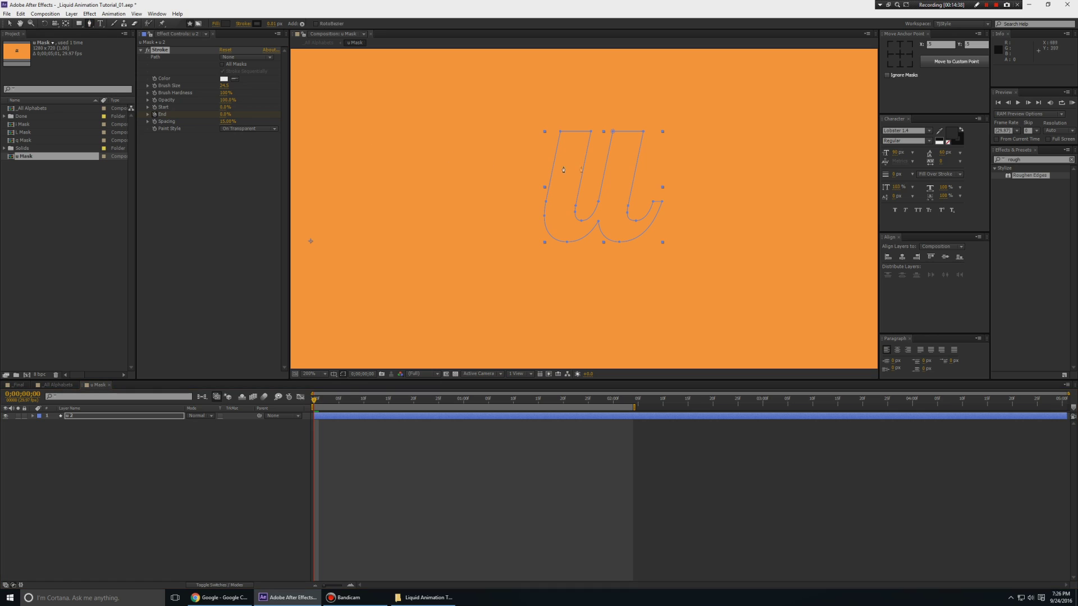
pyautogui.click(198, 24)
pyautogui.click(579, 119)
pyautogui.moveTo(559, 226); pyautogui.dragTo(614, 193)
pyautogui.click(619, 139)
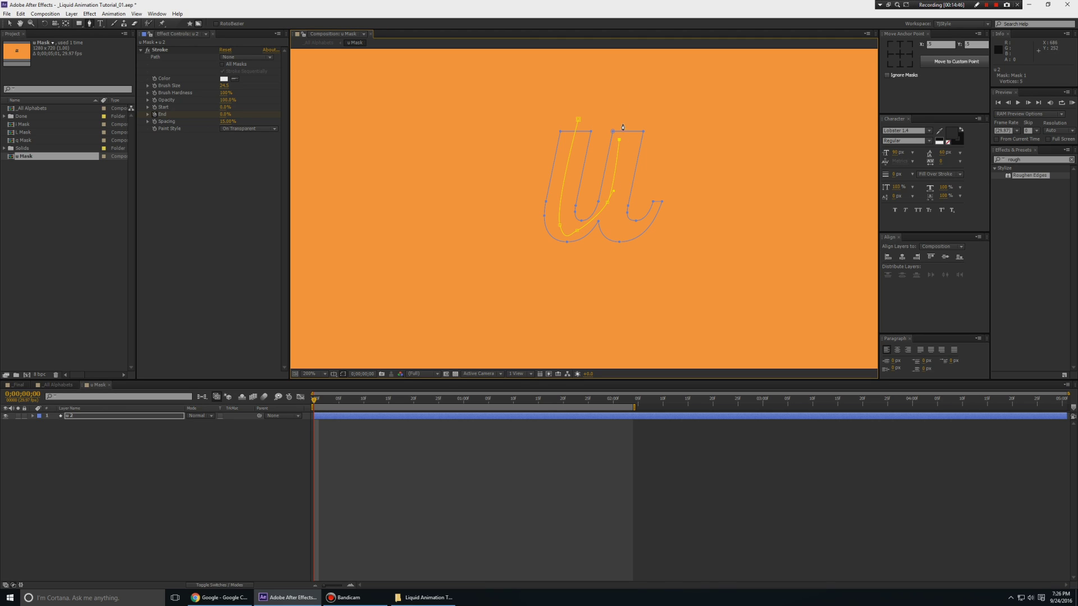
pyautogui.click(622, 120)
pyautogui.moveTo(618, 226); pyautogui.dragTo(661, 189)
pyautogui.click(150, 466)
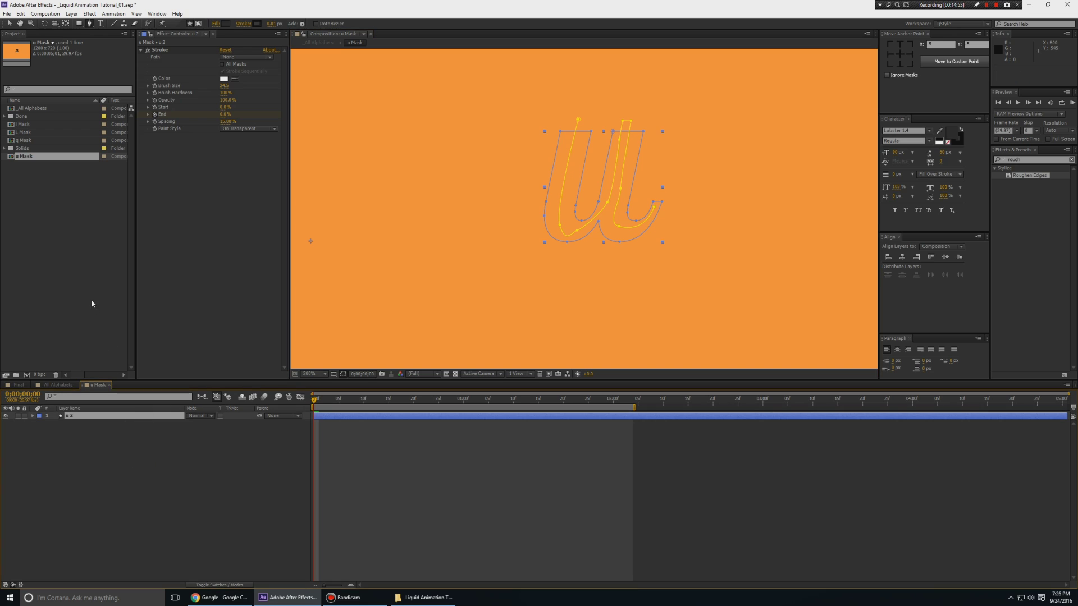
# Set the Stroke effect's path to Mask 1, scrub through the u reveal, and return to the first frame
pyautogui.click(235, 58)
pyautogui.click(240, 78)
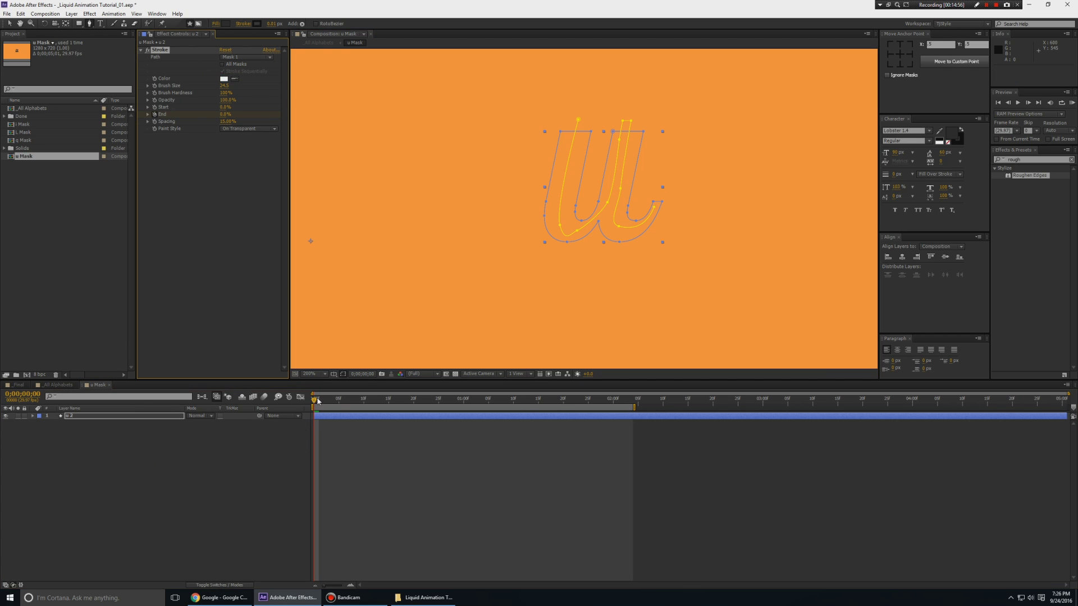
pyautogui.moveTo(317, 400); pyautogui.dragTo(608, 414)
pyautogui.click(264, 493)
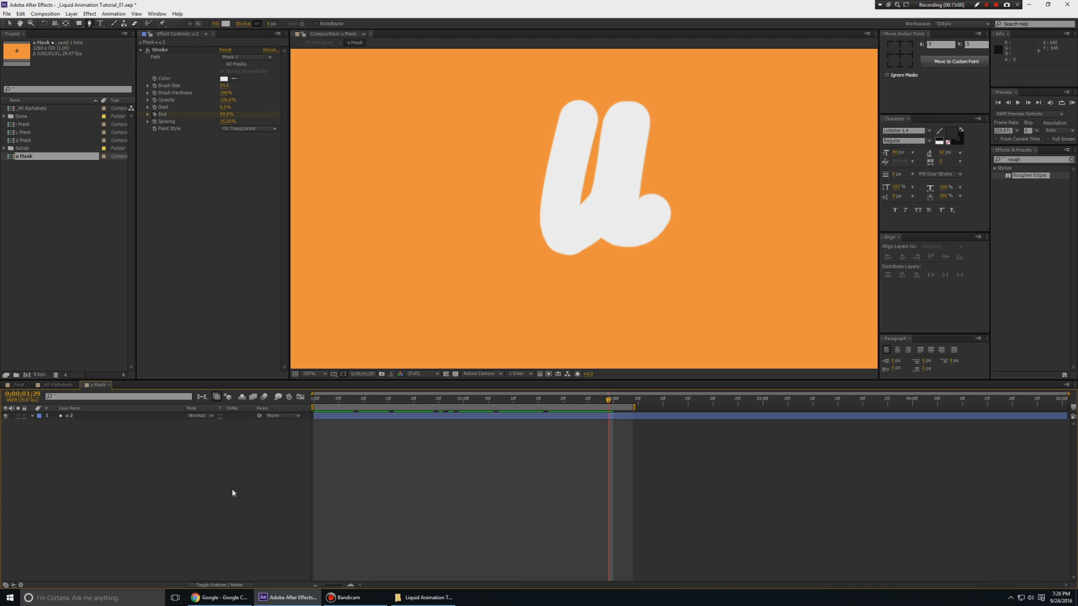
pyautogui.press('Home')
# Return to the _All Alphabets composition, make the u layer visible and set its track matte to Alpha Matte "[u Mask]"
pyautogui.hotkey('ctrl', 'w')
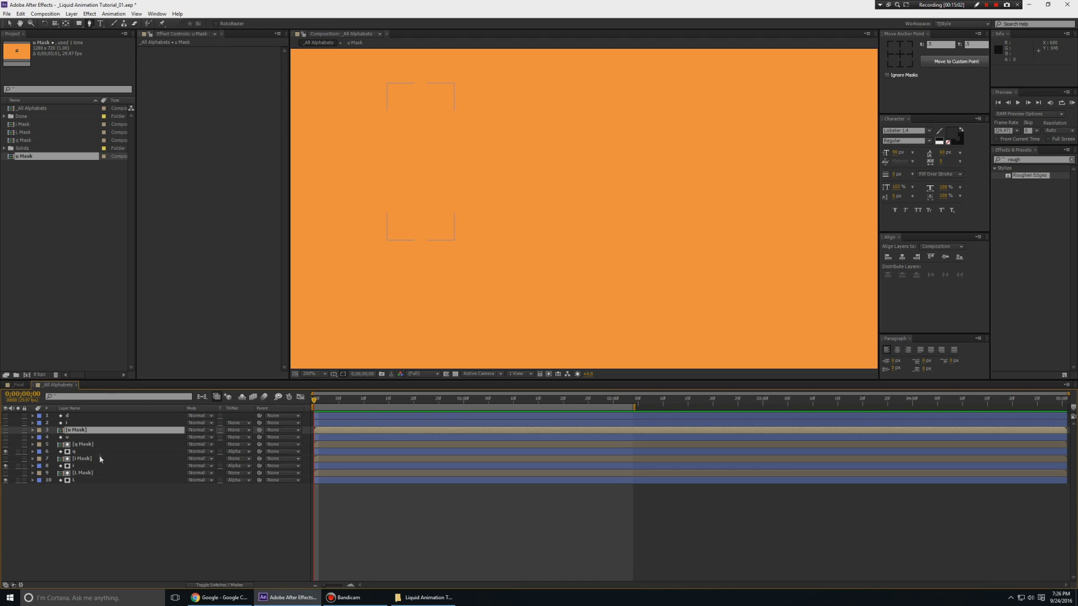
pyautogui.click(77, 438)
pyautogui.click(6, 437)
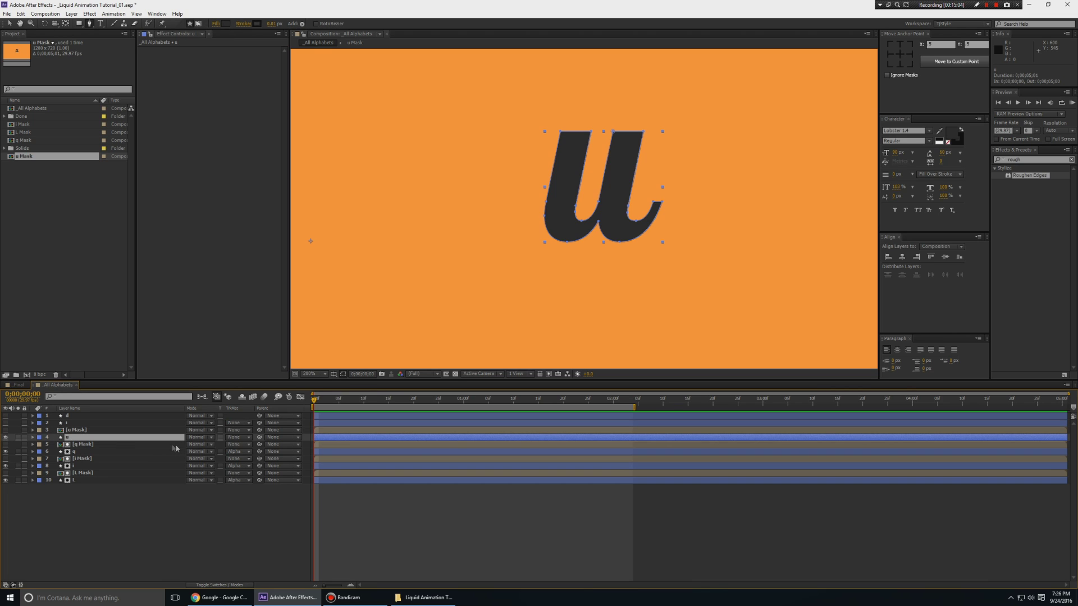
pyautogui.click(236, 437)
pyautogui.click(265, 458)
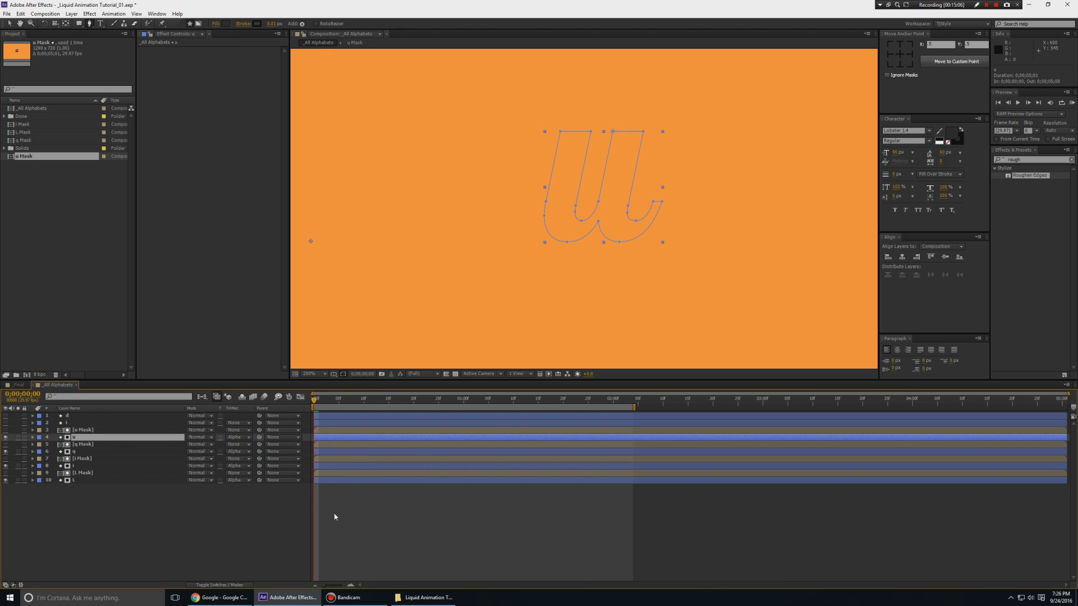
# Preview the L, i, q and u letters revealing together
pyautogui.press('space')
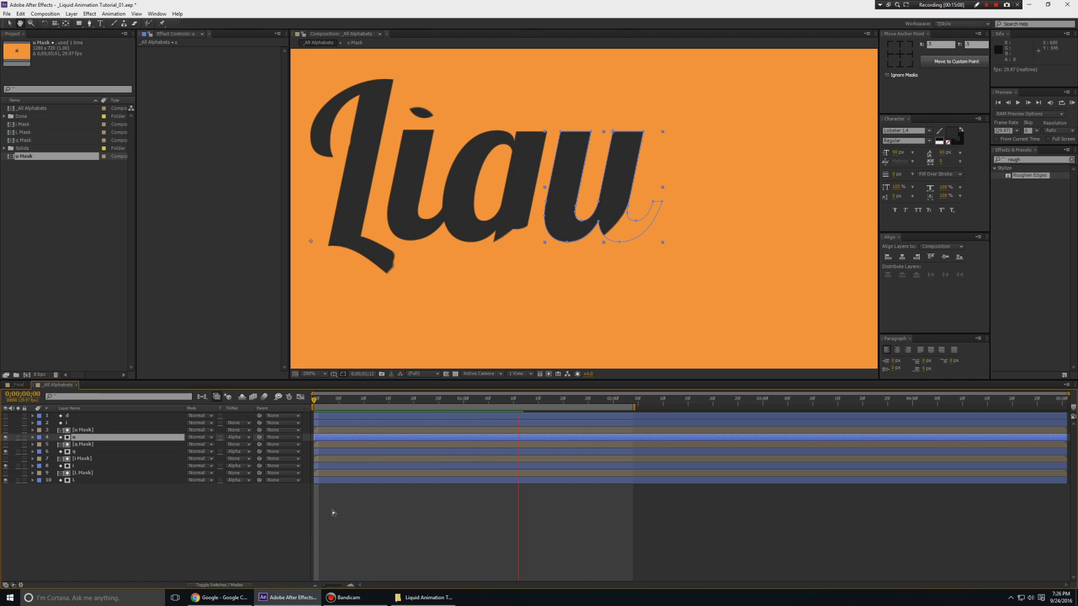
pyautogui.press('space')
pyautogui.click(184, 548)
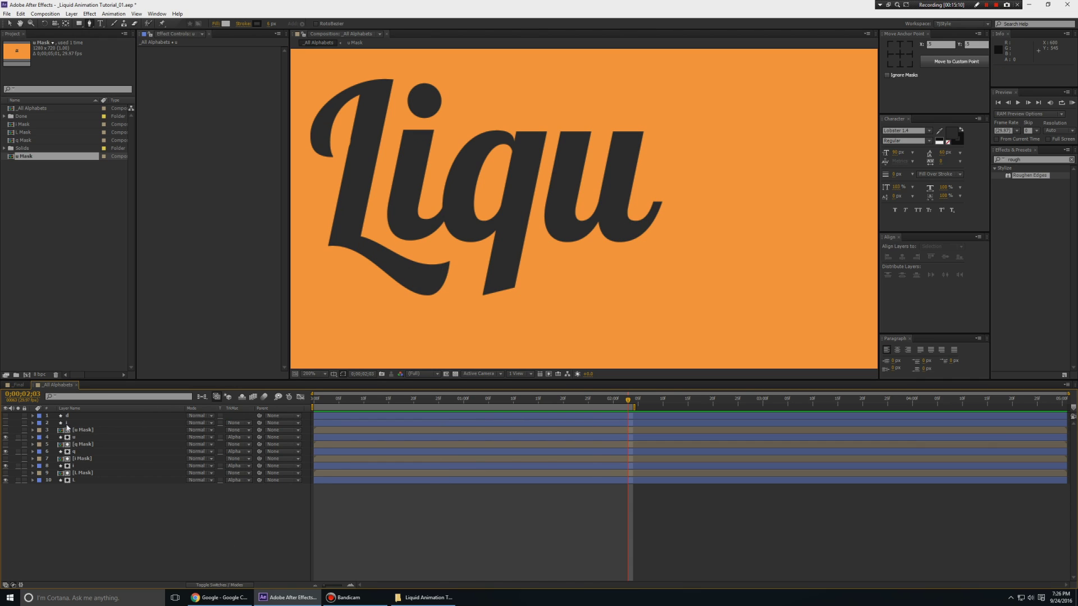
# Duplicate the second i layer and pre-compose the copy as "i Mask 2"
pyautogui.click(67, 424)
pyautogui.hotkey('ctrl', 'd')
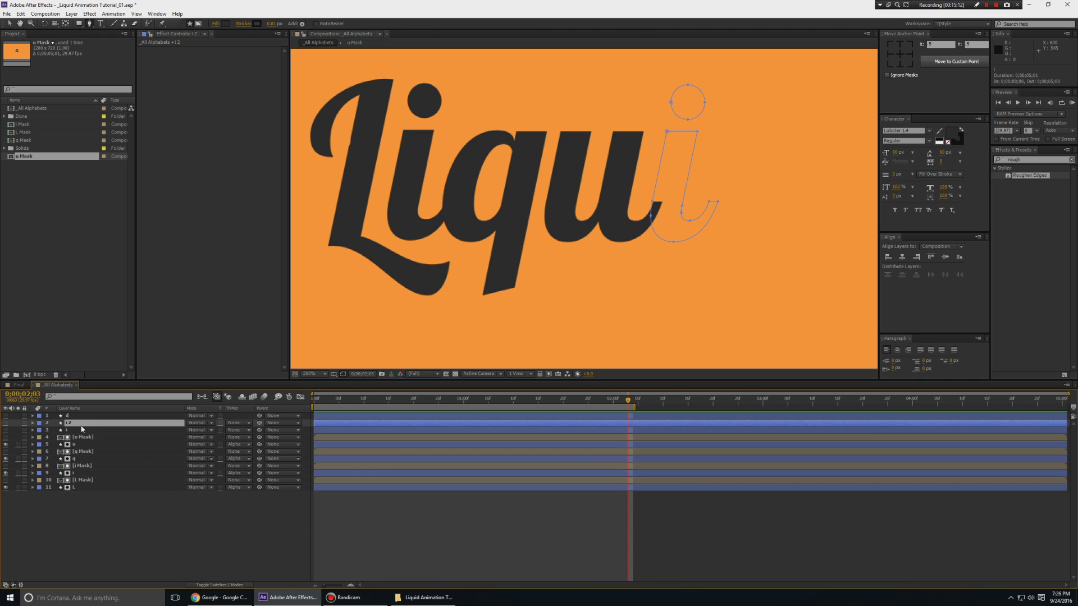
pyautogui.hotkey('ctrl', 'shift', 'c')
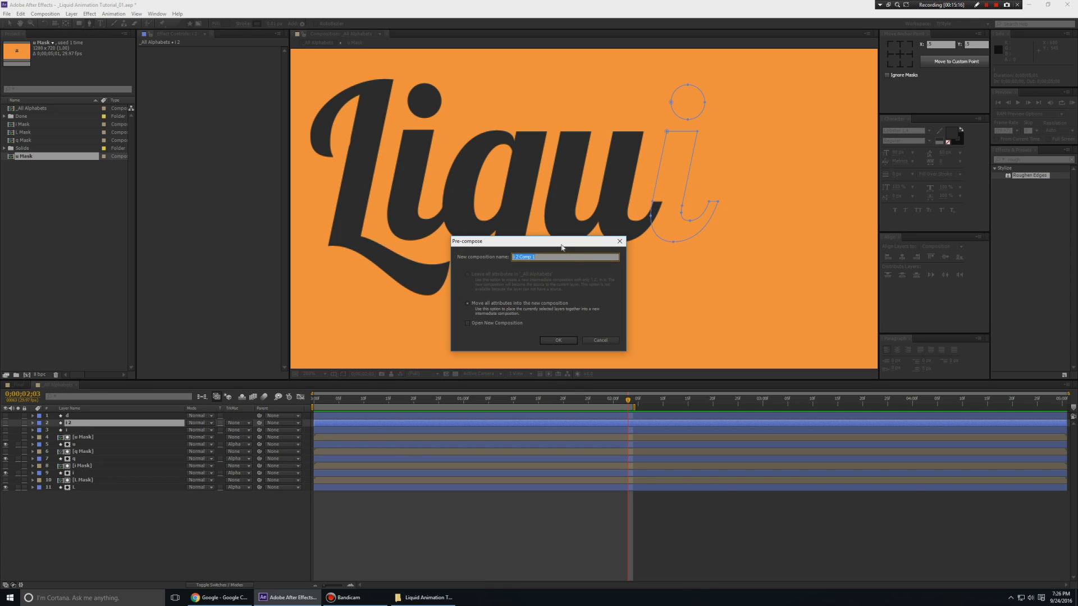
pyautogui.moveTo(561, 247); pyautogui.dragTo(796, 299)
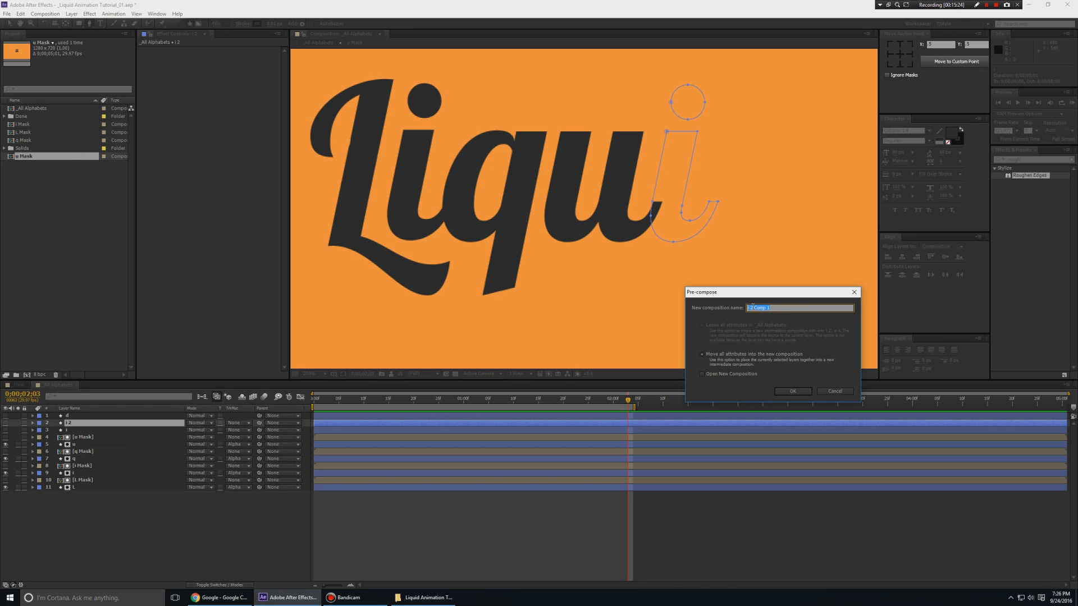
pyautogui.write('i Mask 2')
pyautogui.press('Return')
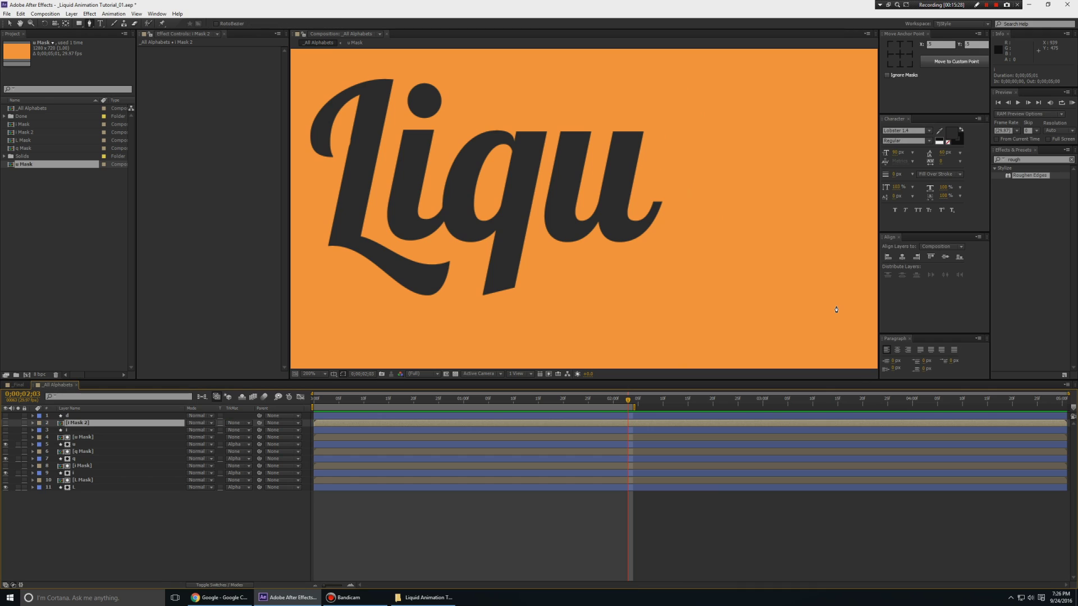
# Open the i Mask 2 composition and paste the keyframed Stroke effect onto its i 2 layer
pyautogui.doubleClick(82, 423)
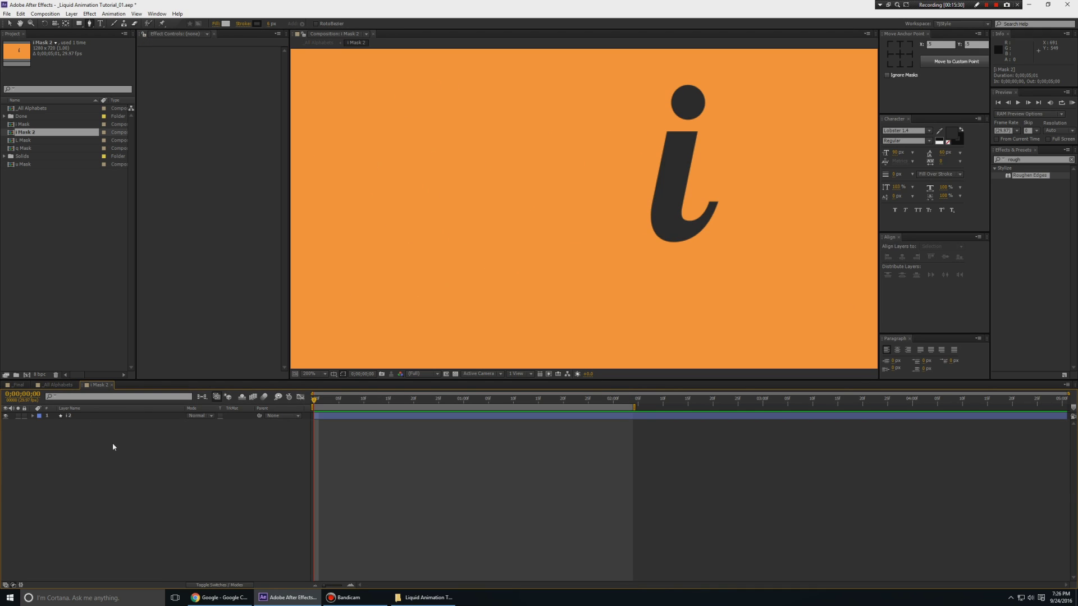
pyautogui.click(72, 416)
pyautogui.hotkey('ctrl', 'v')
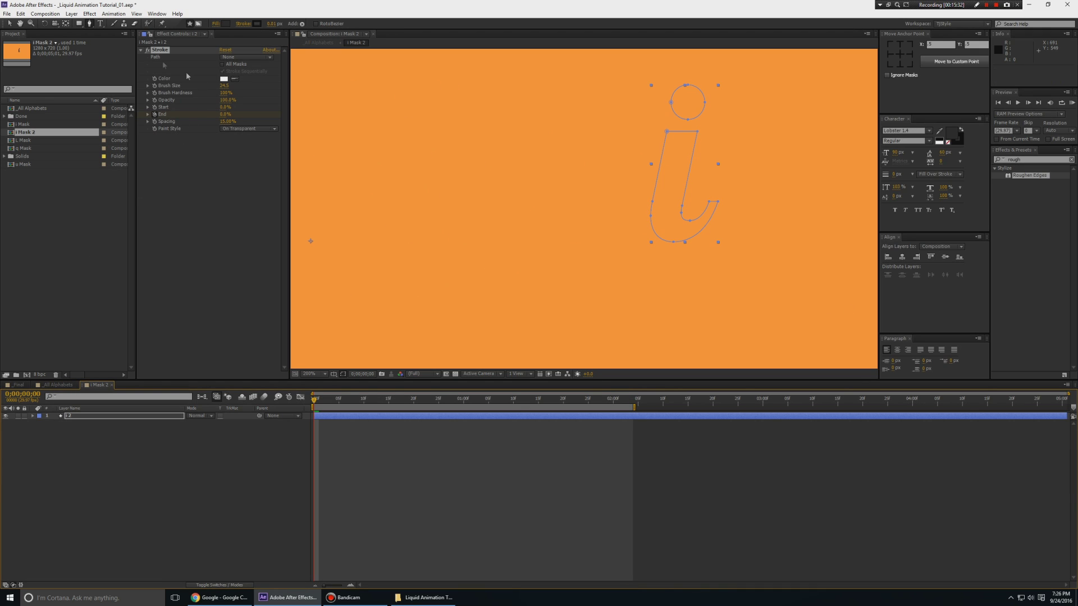
pyautogui.press('space')
pyautogui.moveTo(686, 149); pyautogui.dragTo(599, 199)
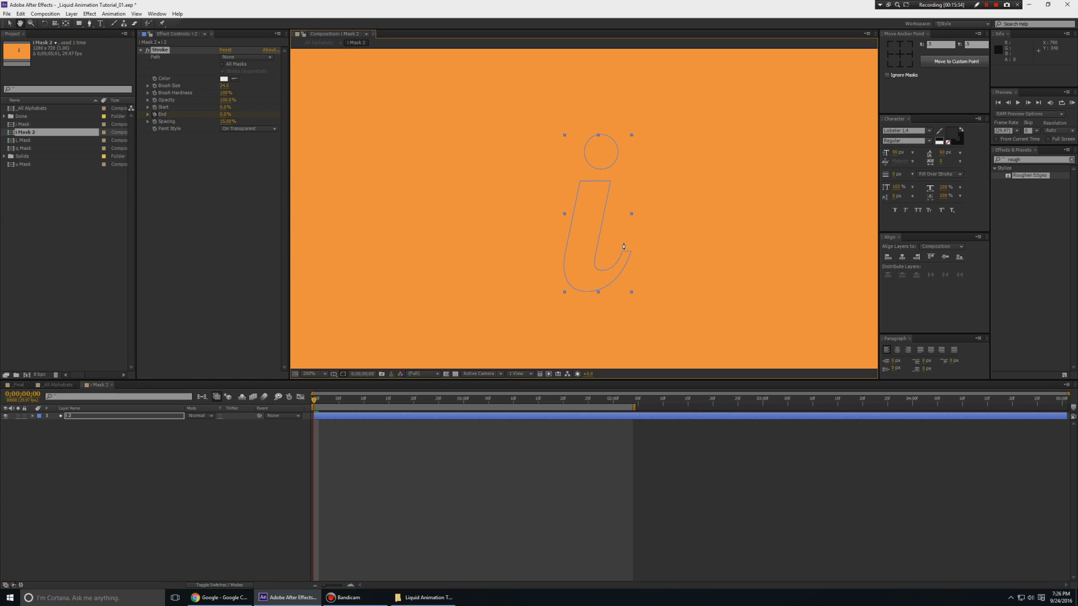
pyautogui.click(626, 245)
pyautogui.moveTo(597, 283); pyautogui.dragTo(575, 283)
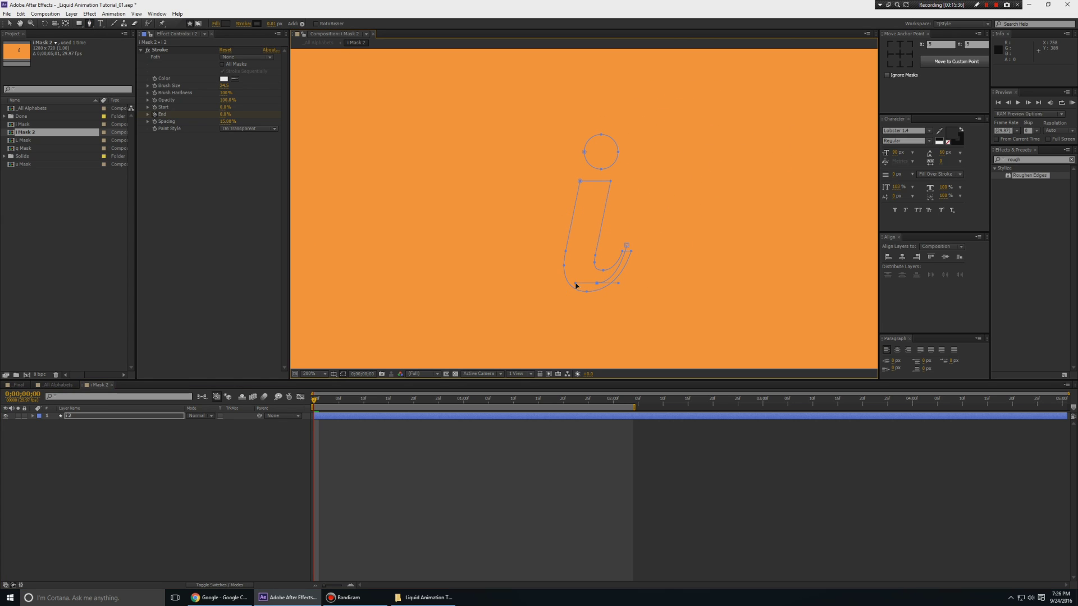
pyautogui.hotkey('ctrl', 'z')
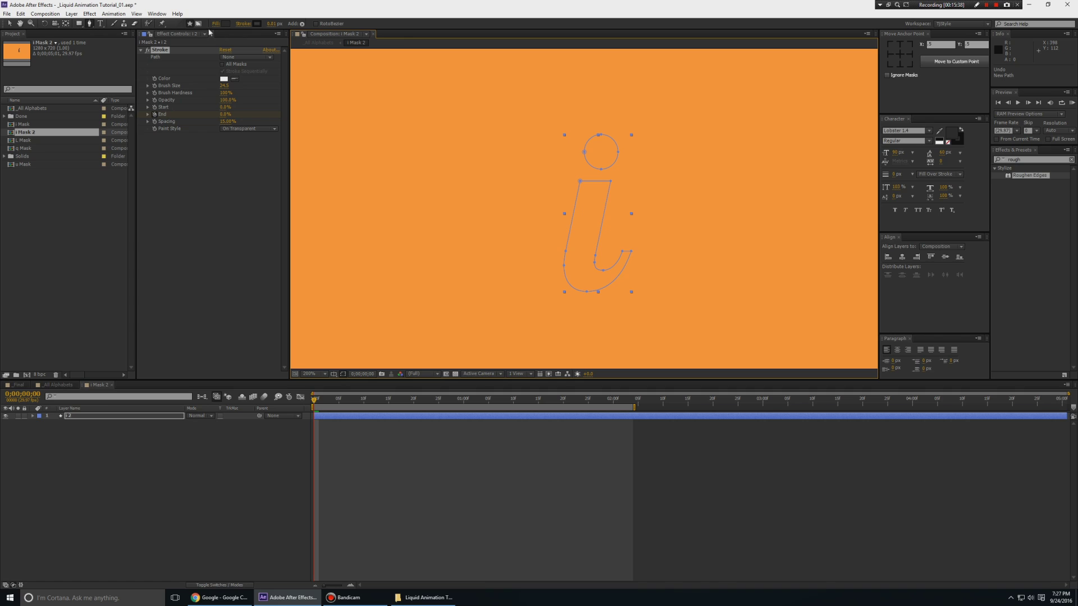
# Set the Pen tool to create masks and draw a path from the i's tail tip around its lower curve and up the stem
pyautogui.click(199, 24)
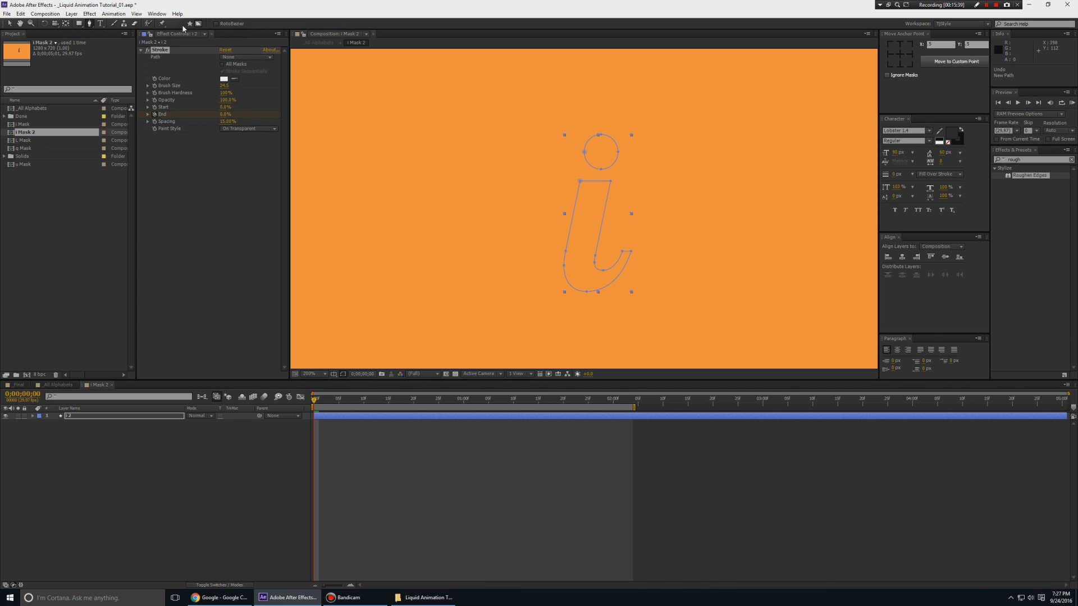
pyautogui.click(630, 243)
pyautogui.moveTo(597, 280); pyautogui.dragTo(572, 282)
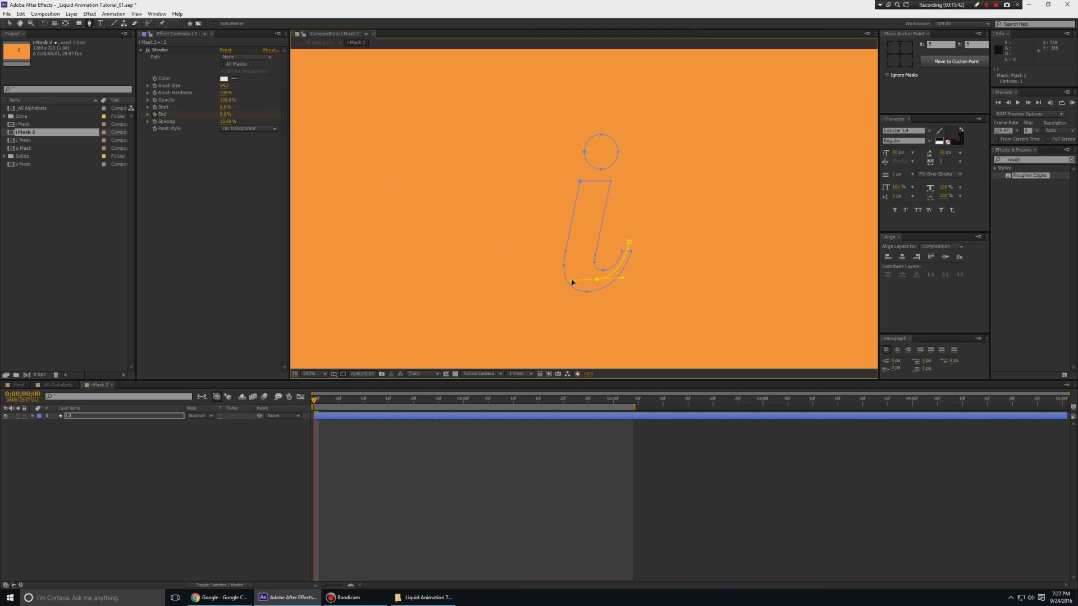
pyautogui.click(579, 262)
pyautogui.click(585, 228)
pyautogui.click(589, 206)
pyautogui.click(592, 194)
# Continue the mask path up into the i's dot and curve it around the inside of the dot
pyautogui.click(600, 167)
pyautogui.moveTo(591, 149); pyautogui.dragTo(588, 140)
pyautogui.click(607, 142)
pyautogui.hotkey('ctrl', 'z')
pyautogui.click(592, 151)
pyautogui.hotkey('ctrl', 'z')
pyautogui.click(605, 143)
pyautogui.press('v')
# Set the Stroke effect's path to Mask 1 and preview the second i's reveal
pyautogui.click(241, 57)
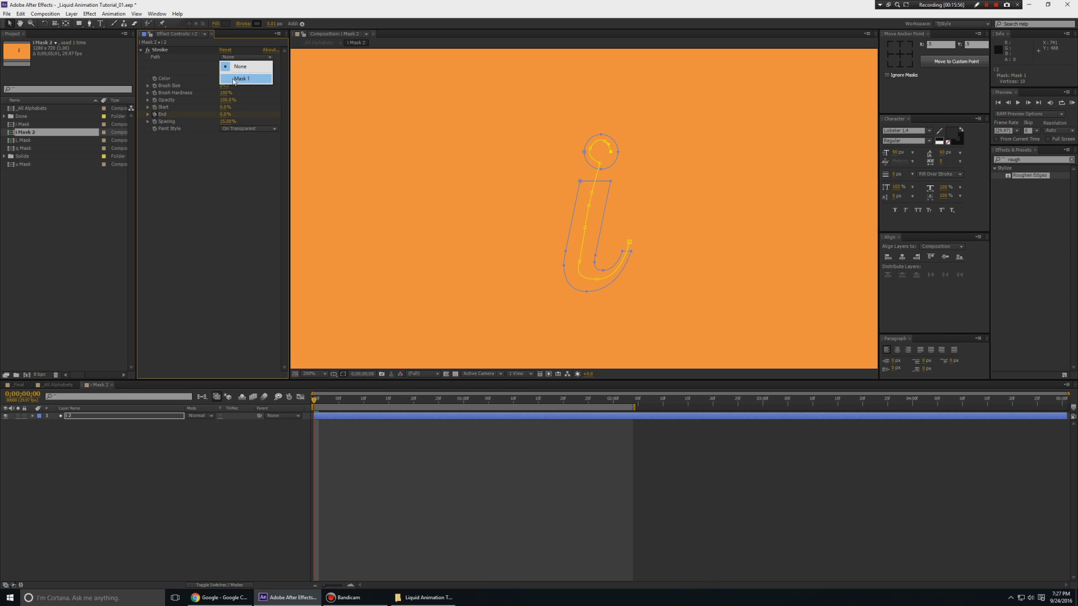
pyautogui.click(232, 77)
pyautogui.press('space')
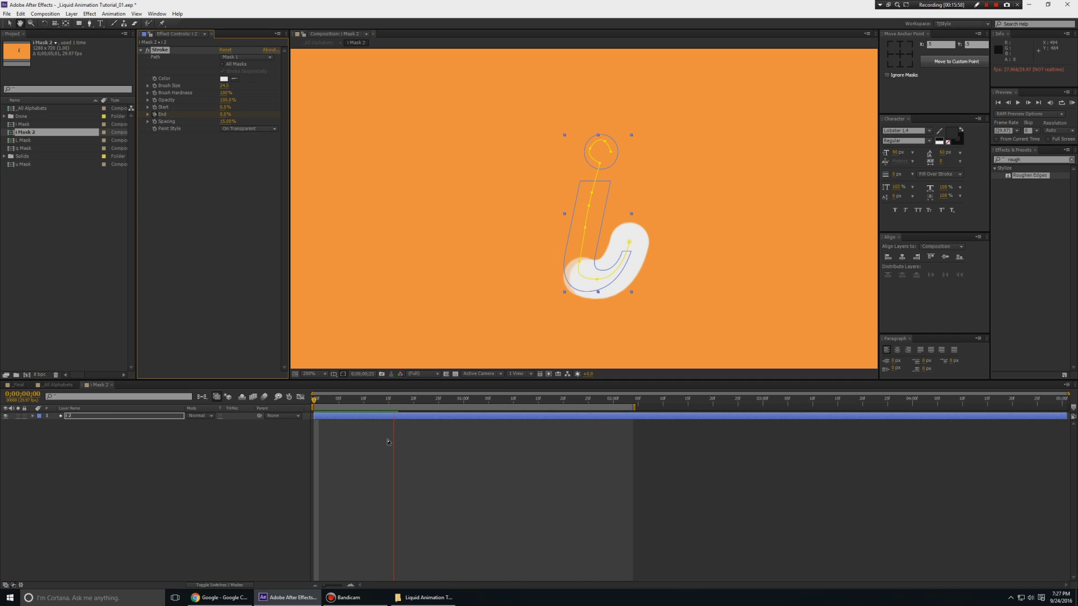
pyautogui.click(117, 457)
# Back in the _All Alphabets composition, set the second i layer's track matte to Alpha Matte "[i Mask 2]" and make the layer visible
pyautogui.hotkey('ctrl', 'w')
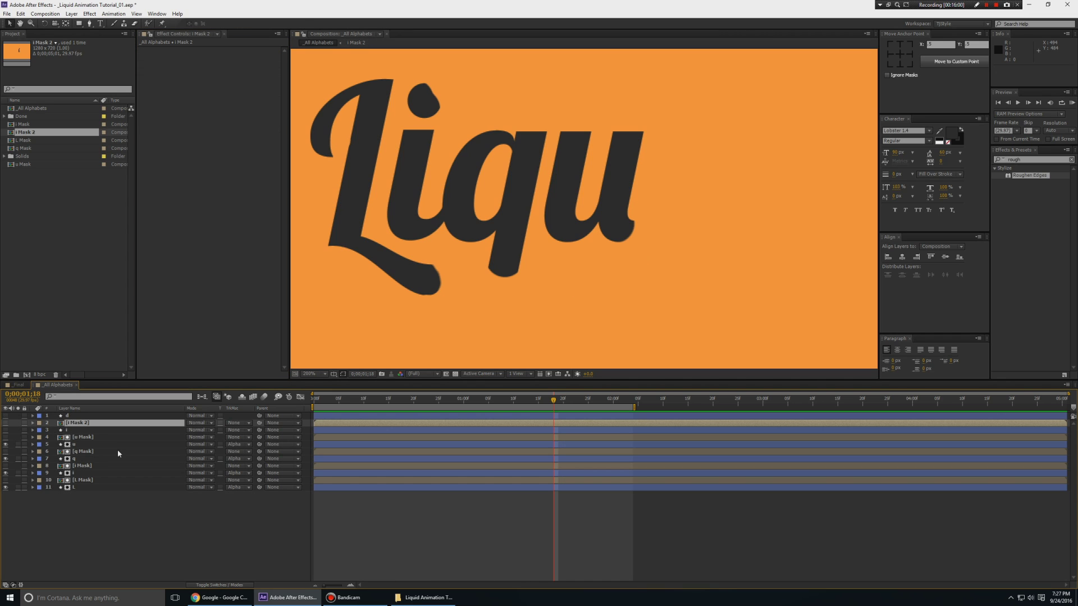
pyautogui.click(83, 430)
pyautogui.click(247, 430)
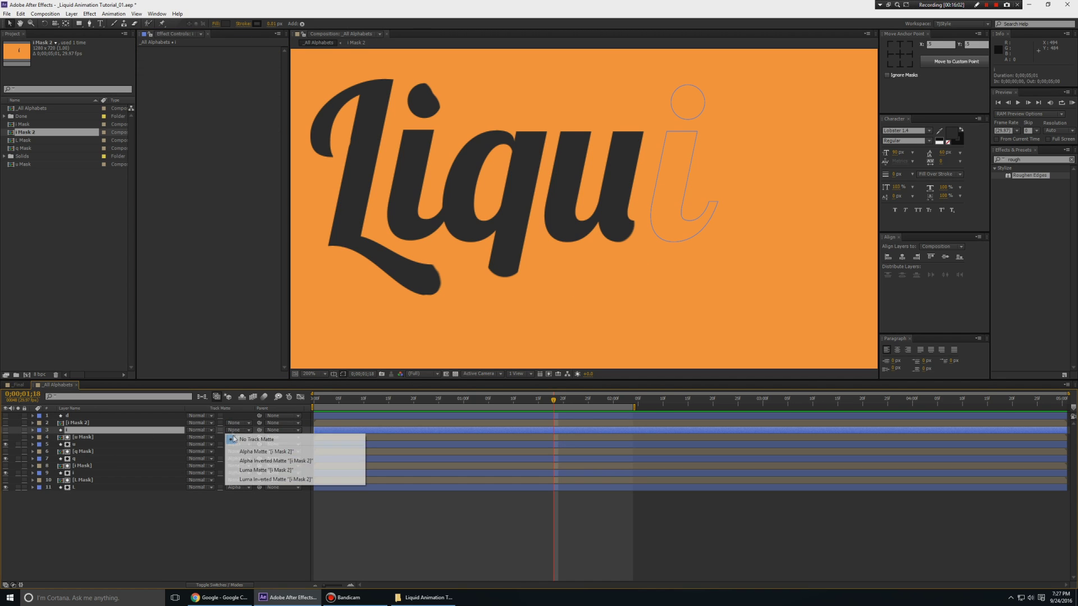
pyautogui.click(289, 447)
pyautogui.click(6, 430)
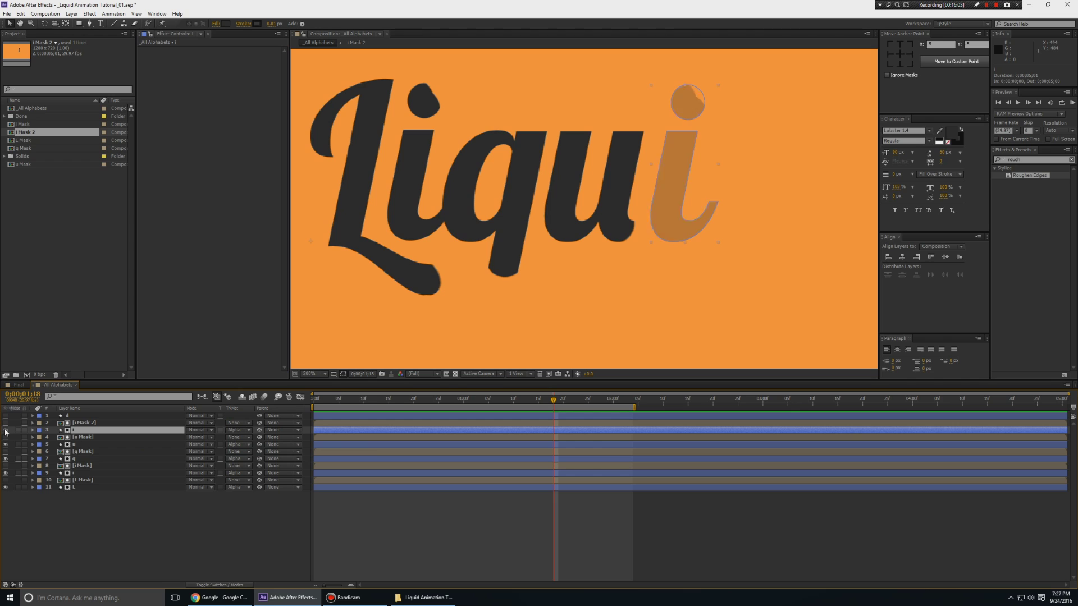
# Duplicate the d layer and pre-compose the copy as "d Mask"
pyautogui.click(74, 418)
pyautogui.hotkey('ctrl', 'd')
pyautogui.rightClick(72, 418)
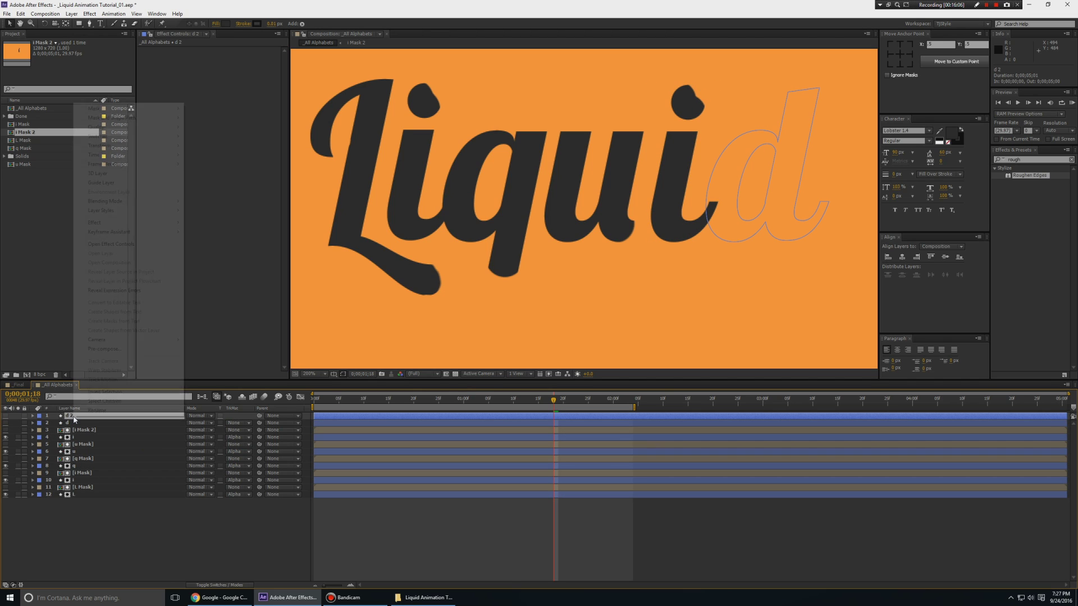
pyautogui.click(71, 417)
pyautogui.hotkey('ctrl', 'shift', 'c')
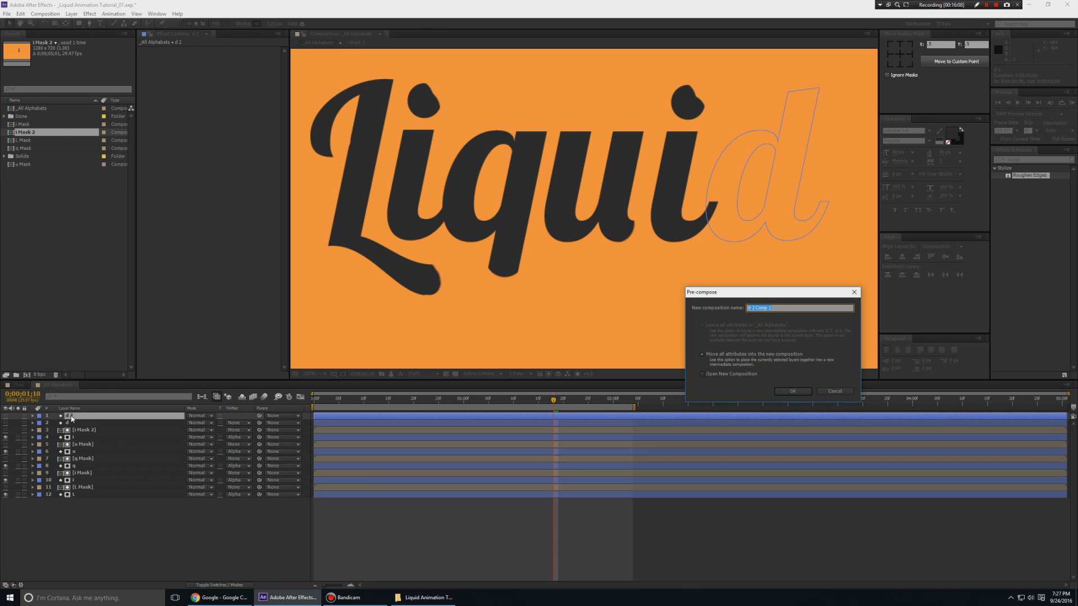
pyautogui.write('d Mask')
pyautogui.press('Return')
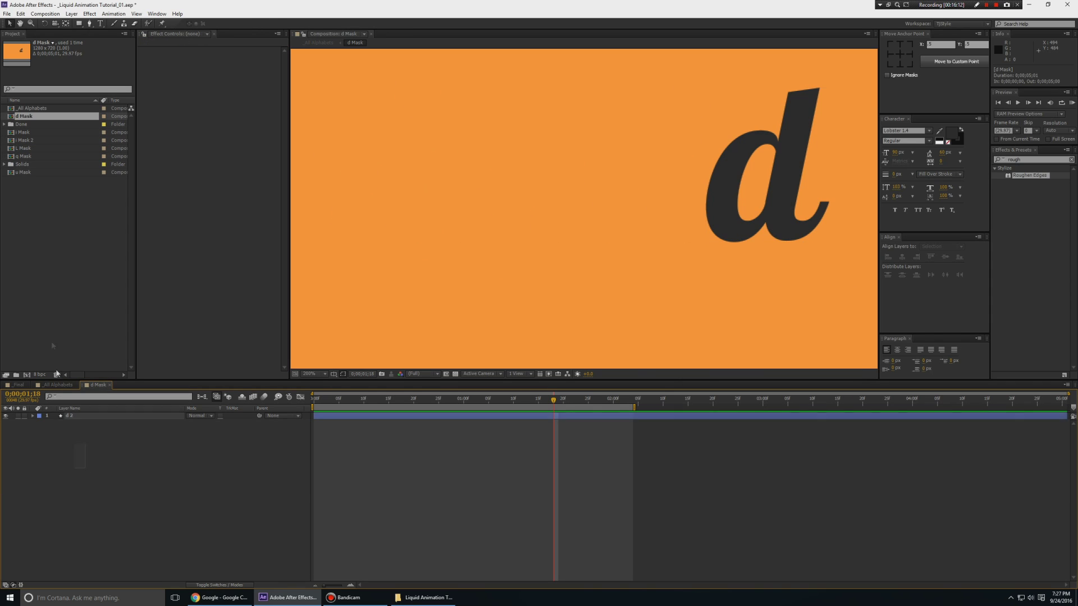
# Paste the copied Stroke effect onto the d 2 layer and set the Pen tool up for drawing a mask path
pyautogui.hotkey('ctrl', 'v')
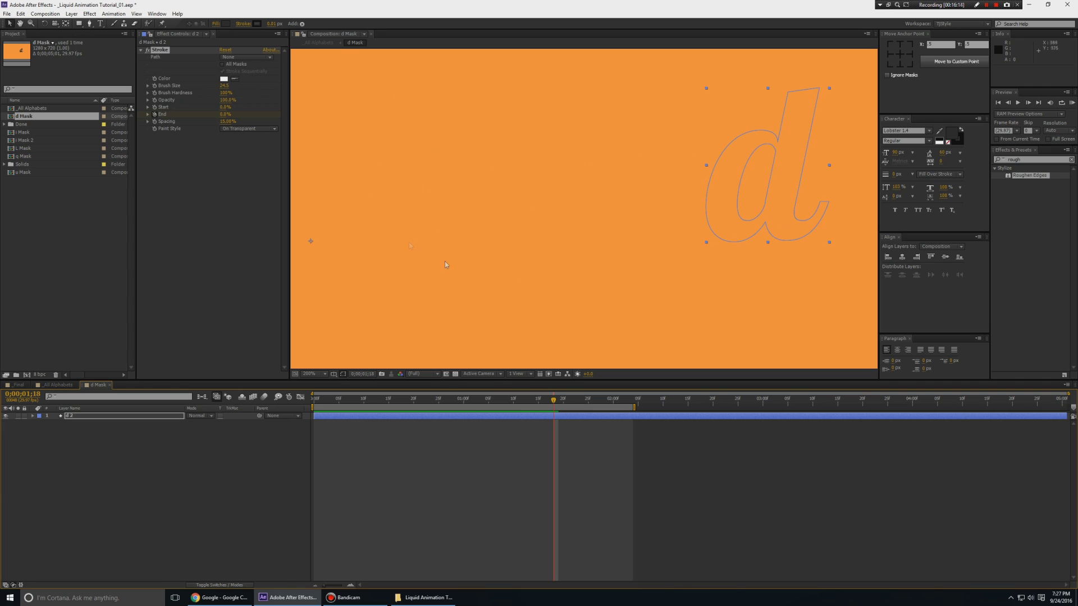
pyautogui.press('space')
pyautogui.moveTo(708, 194)
pyautogui.mouseDown()
pyautogui.moveTo(484, 227)
pyautogui.moveTo(497, 216)
pyautogui.moveTo(510, 233)
pyautogui.mouseUp()
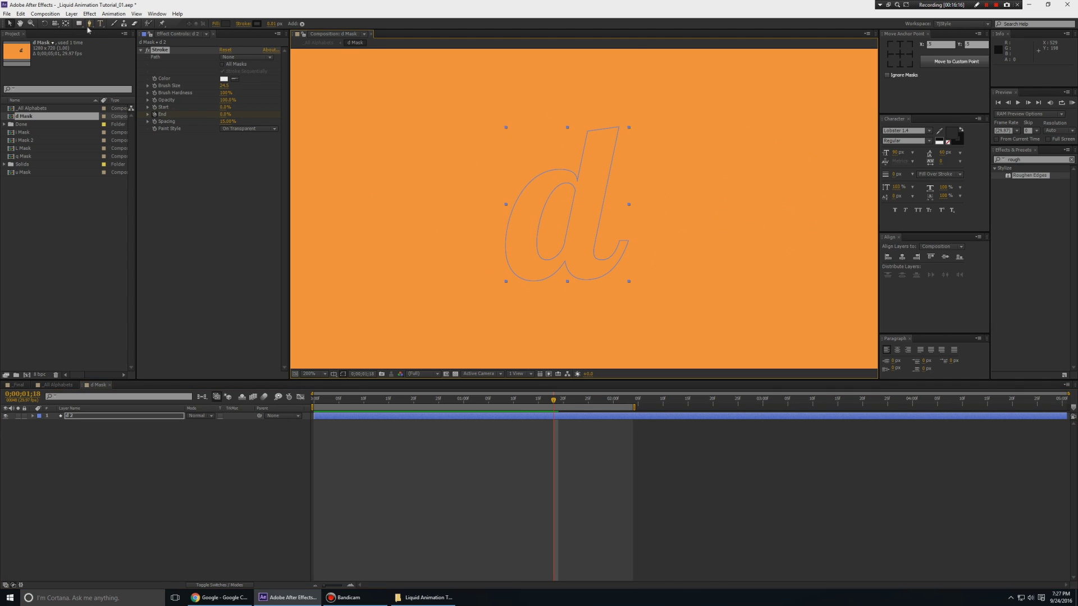
pyautogui.click(198, 24)
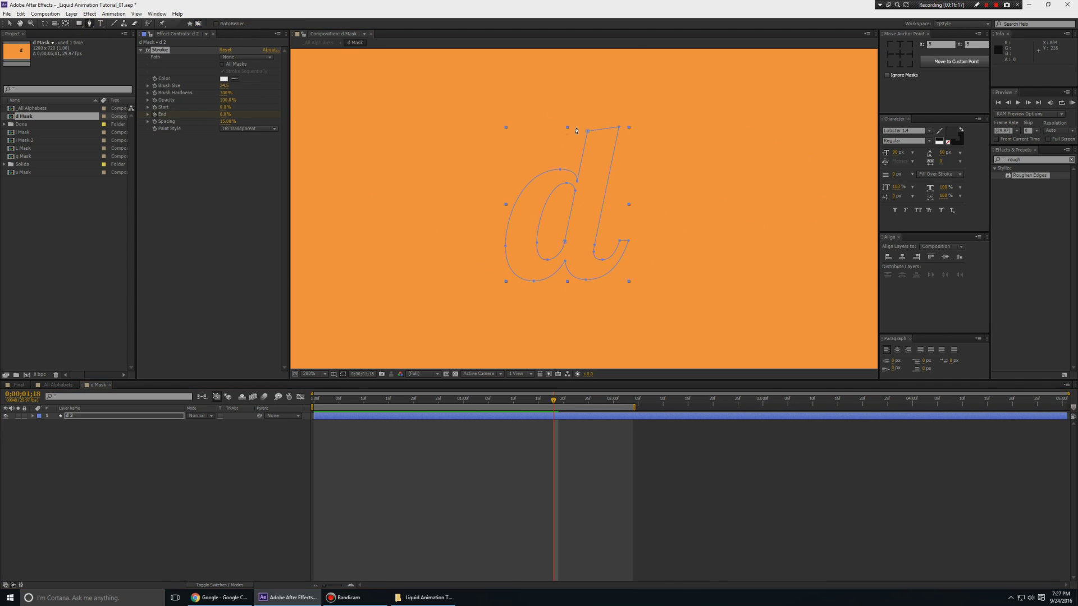
# Start a mask path where the d's bowl meets the stem and curve it around the bowl's left side to its base
pyautogui.click(579, 189)
pyautogui.hotkey('ctrl', 'z')
pyautogui.scroll(1, 581, 186)
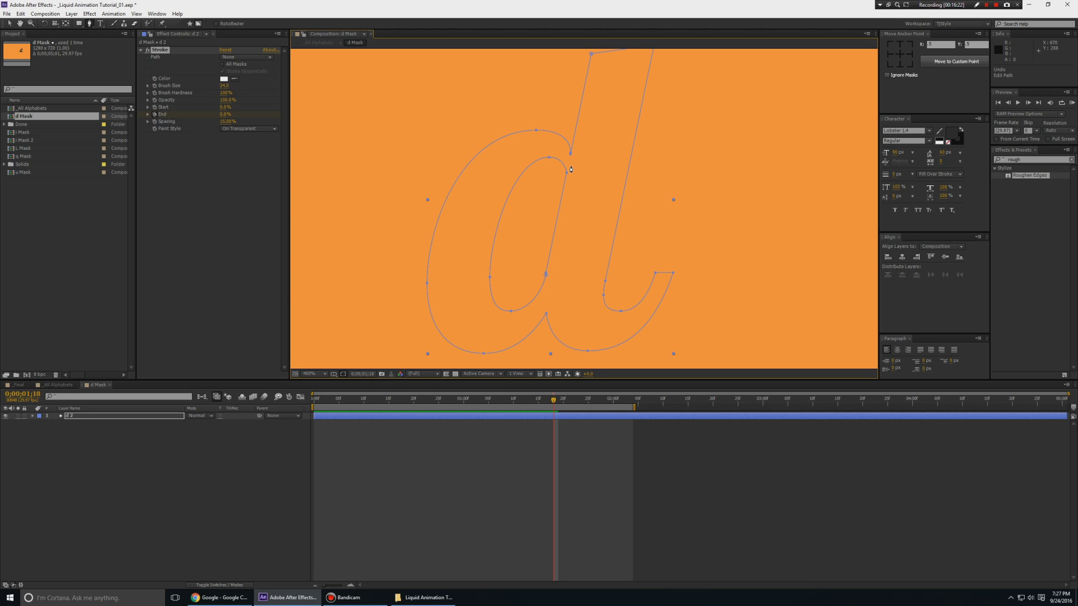
pyautogui.click(571, 165)
pyautogui.moveTo(518, 153); pyautogui.dragTo(477, 173)
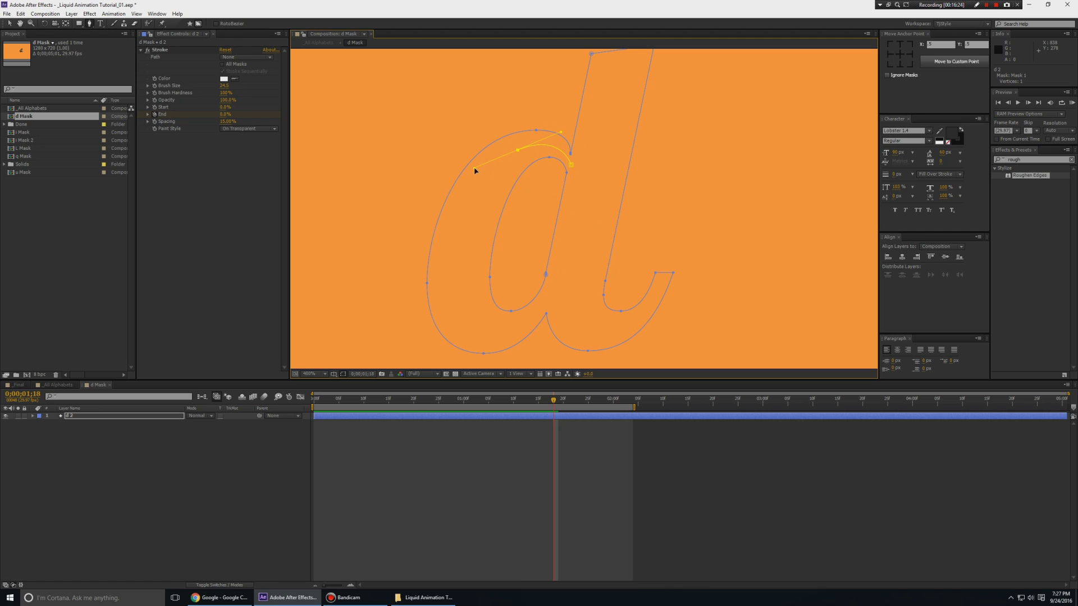
pyautogui.moveTo(464, 253); pyautogui.dragTo(462, 258)
pyautogui.hotkey('ctrl', 'z')
pyautogui.moveTo(510, 335); pyautogui.dragTo(486, 335)
pyautogui.moveTo(556, 301); pyautogui.dragTo(577, 271)
pyautogui.hotkey('ctrl', 'z')
pyautogui.click(564, 286)
pyautogui.click(589, 229)
pyautogui.click(604, 151)
pyautogui.hotkey('ctrl', 'z')
pyautogui.hotkey('ctrl', 'z')
pyautogui.hotkey('ctrl', 'z')
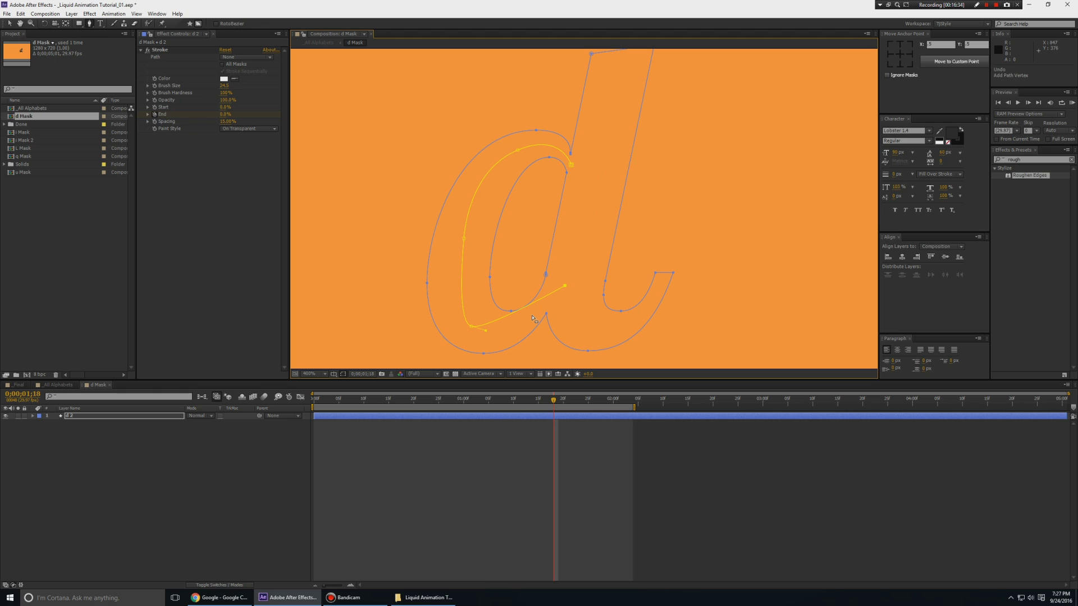
# Continue the mask path from the bowl's base up the left side of the d's stem and across its top
pyautogui.moveTo(548, 299); pyautogui.dragTo(565, 264)
pyautogui.click(587, 210)
pyautogui.press('space')
pyautogui.moveTo(602, 127); pyautogui.dragTo(590, 169)
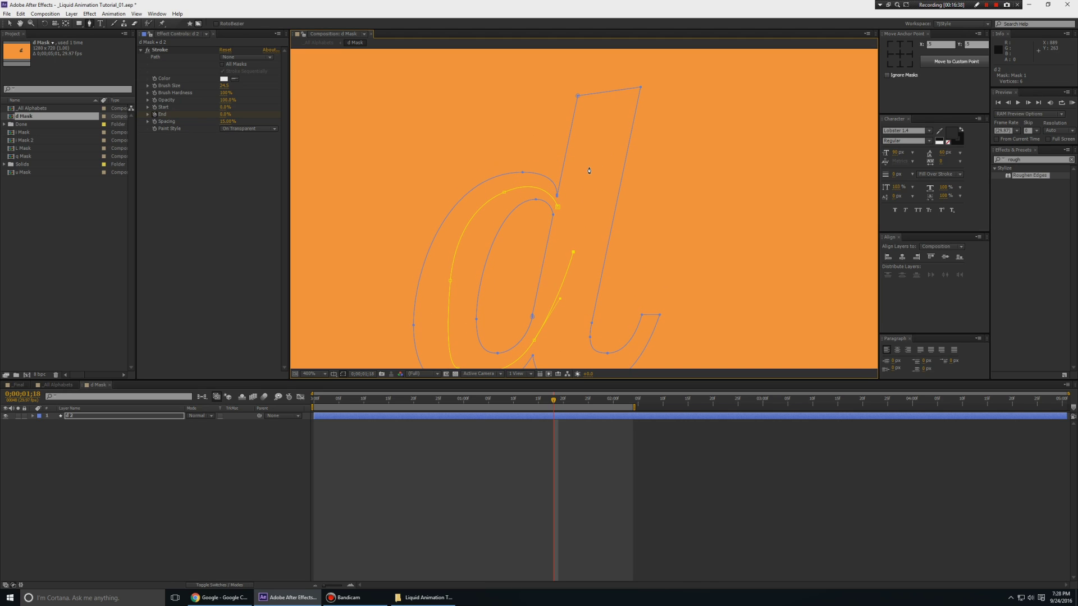
pyautogui.click(589, 108)
pyautogui.moveTo(618, 106); pyautogui.dragTo(621, 103)
# Run the mask path back down the d's stem, around the lower curve and out past the tail's tip
pyautogui.moveTo(584, 284); pyautogui.dragTo(639, 116)
pyautogui.moveTo(586, 209); pyautogui.dragTo(641, 213)
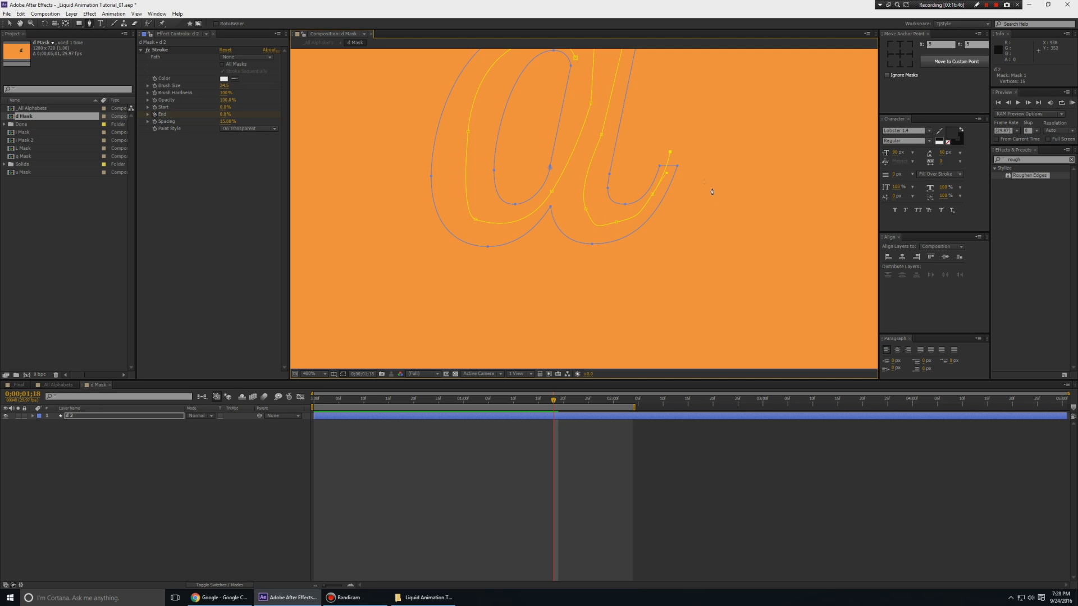
pyautogui.press('v')
# Reveal the Stroke's End keyframes and shift both earlier so the first sits at 0;00;00;00
pyautogui.press('Home')
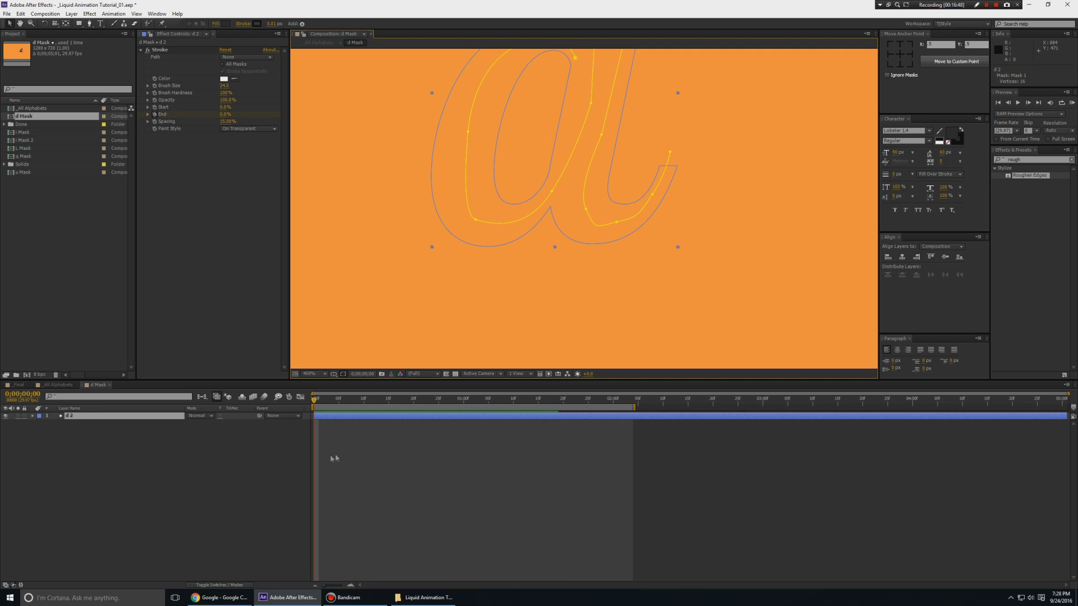
pyautogui.press('u')
pyautogui.moveTo(548, 399); pyautogui.dragTo(900, 469)
pyautogui.moveTo(555, 432); pyautogui.dragTo(327, 435)
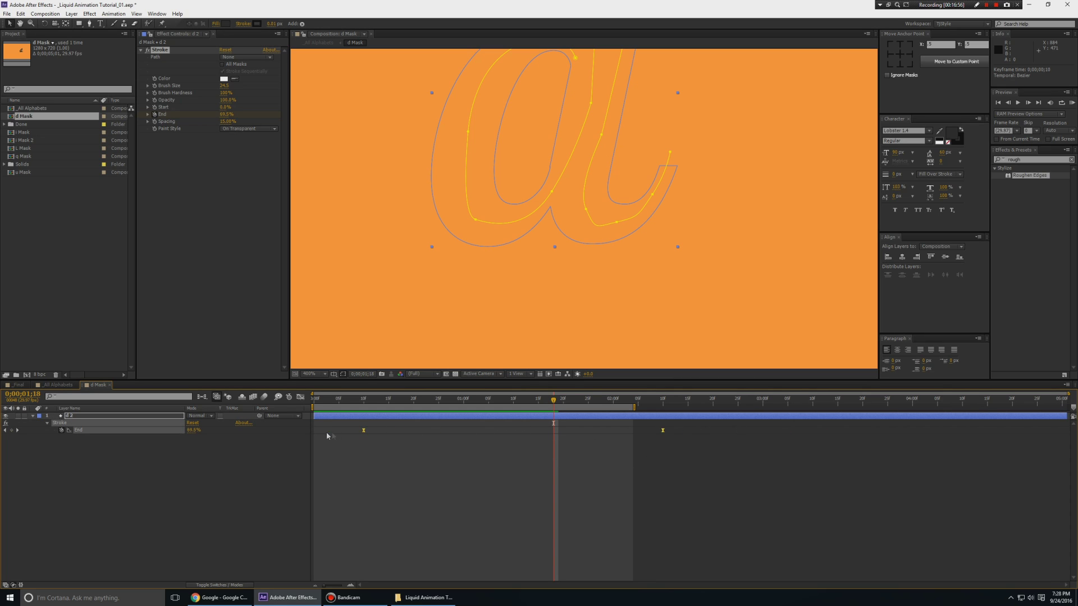
pyautogui.scroll(-2, 511, 273)
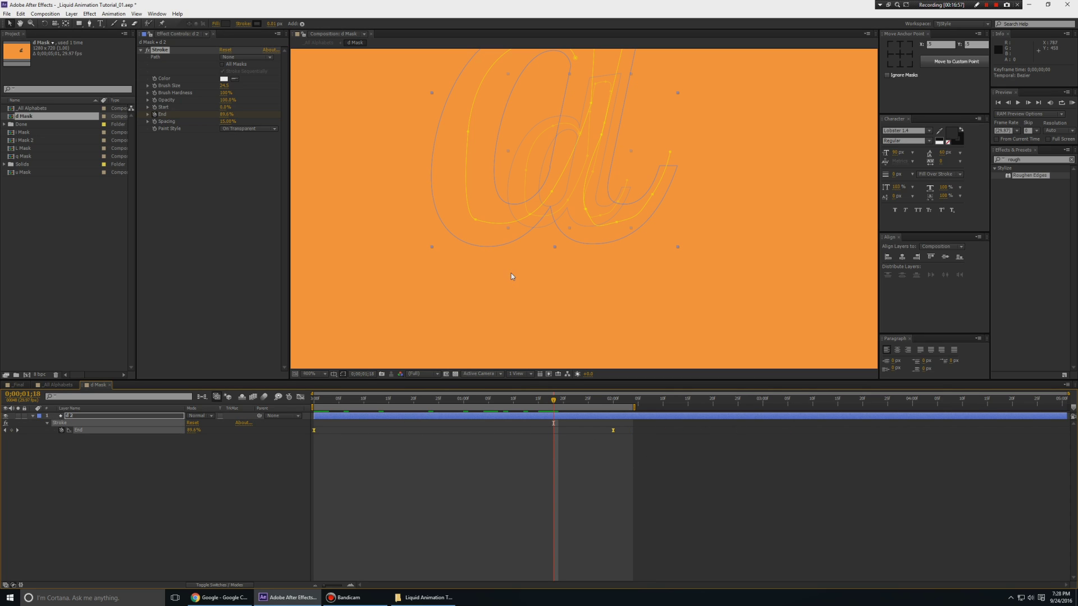
# Set the Stroke effect's path to Mask 1 and check the stroke's coverage of the d at the last End keyframe
pyautogui.click(55, 467)
pyautogui.press('k')
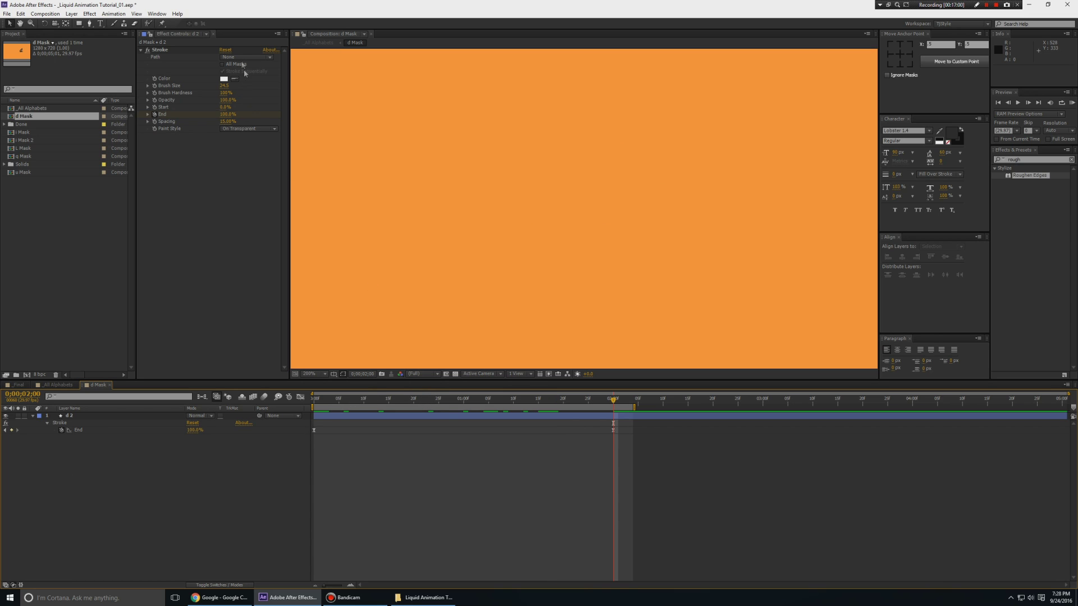
pyautogui.click(247, 57)
pyautogui.click(243, 79)
pyautogui.moveTo(586, 189); pyautogui.dragTo(578, 238)
pyautogui.scroll(1, 615, 242)
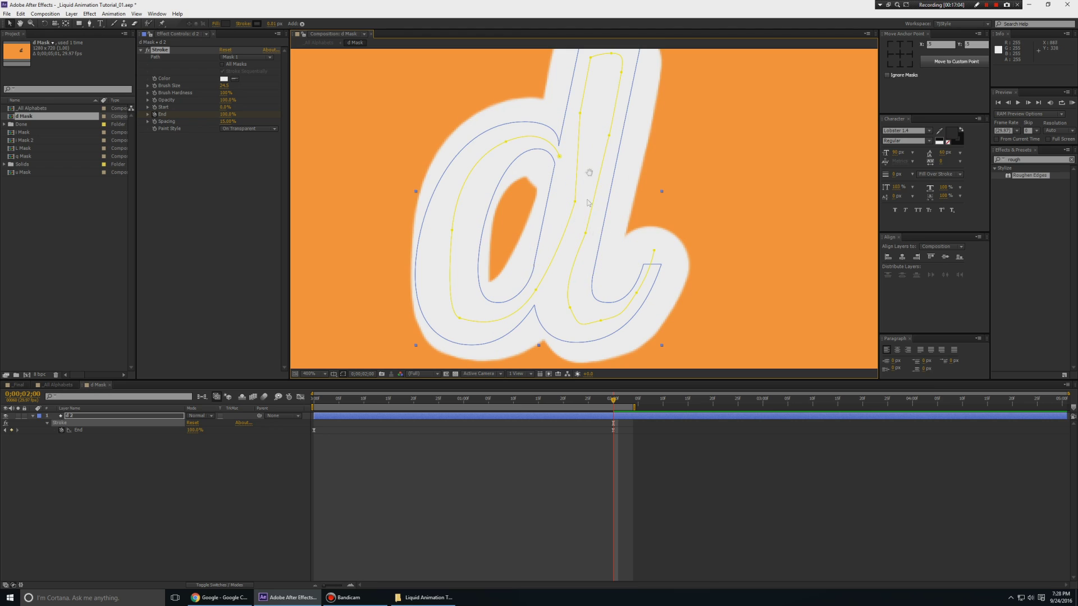
pyautogui.press('space')
pyautogui.moveTo(594, 152); pyautogui.dragTo(599, 191)
pyautogui.moveTo(574, 246); pyautogui.dragTo(581, 190)
# Back in the _All Alphabets composition, set the d layer's track matte to Alpha Matte "[d Mask]" and make the layer visible
pyautogui.click(120, 473)
pyautogui.hotkey('ctrl', 'w')
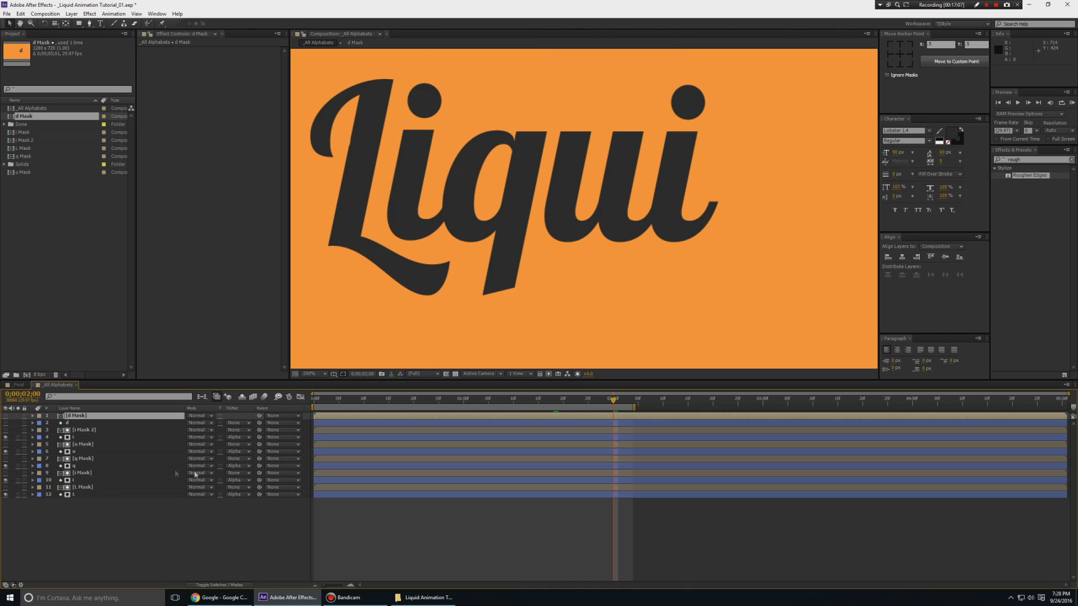
pyautogui.click(76, 423)
pyautogui.click(238, 423)
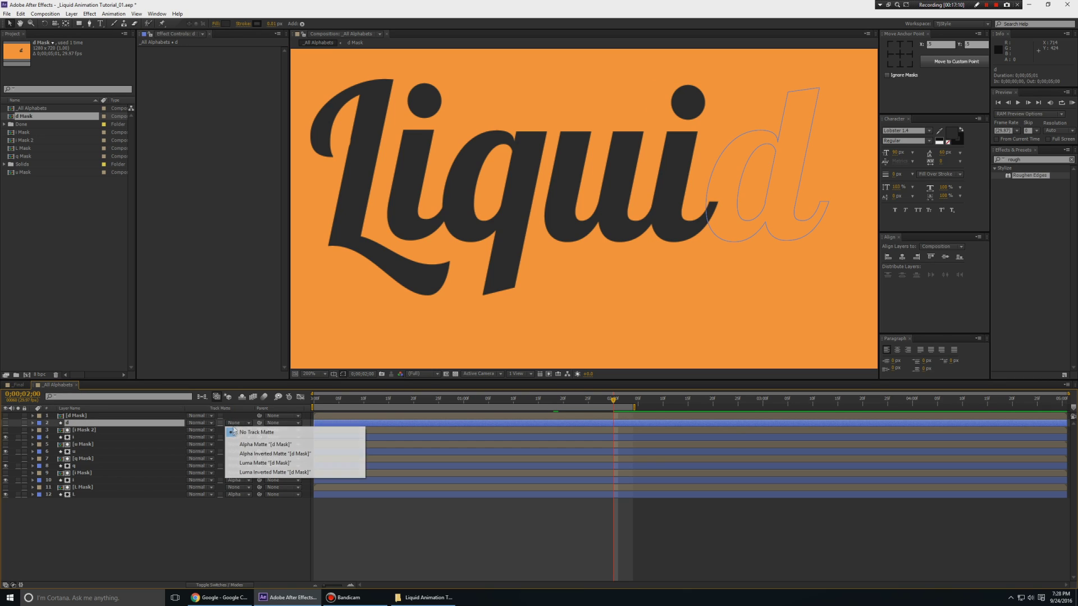
pyautogui.click(235, 440)
pyautogui.press('F2')
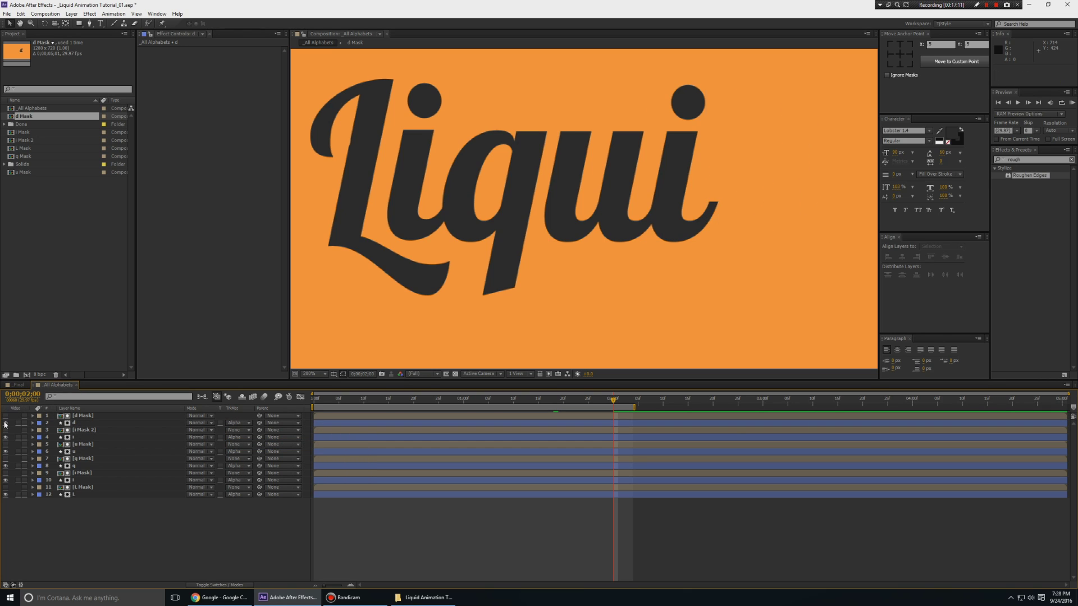
pyautogui.click(6, 423)
# Preview the whole word's write-on from the start, then scrub to 0;00;00;16
pyautogui.press('Home')
pyautogui.press(',')
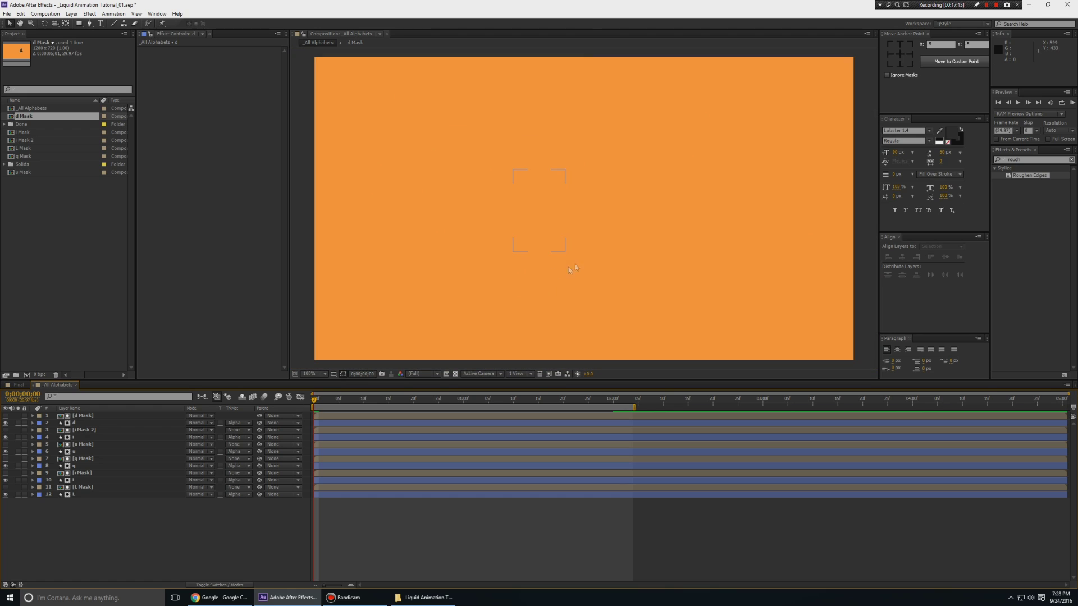
pyautogui.press('KP_0')
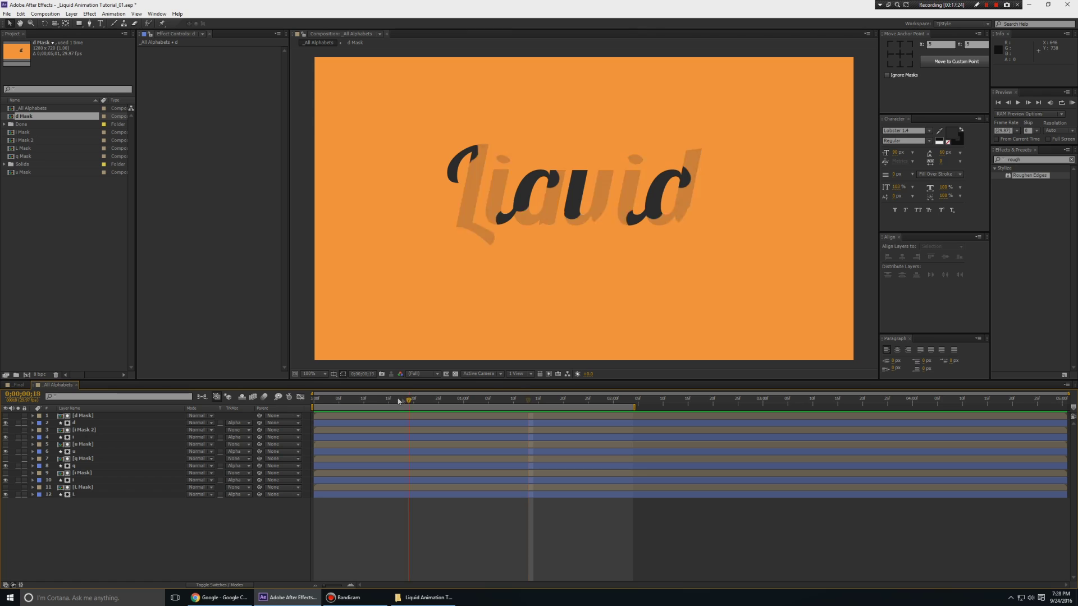
pyautogui.click(365, 399)
pyautogui.moveTo(365, 400); pyautogui.dragTo(394, 400)
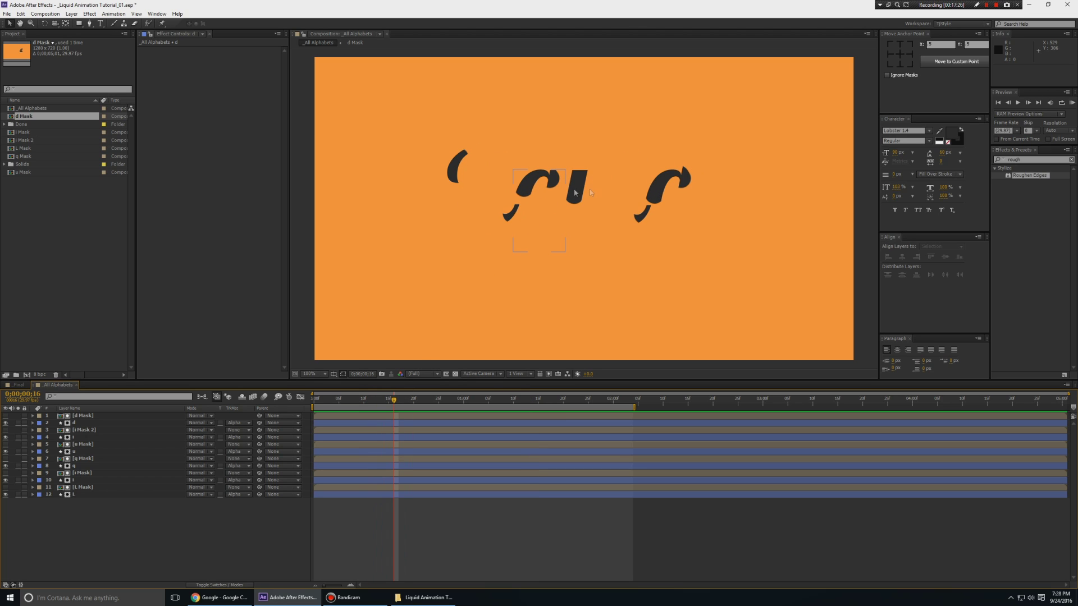
# Examine the d's partial reveal where the bowl meets the stem, and look into the d Mask composition
pyautogui.click(689, 179)
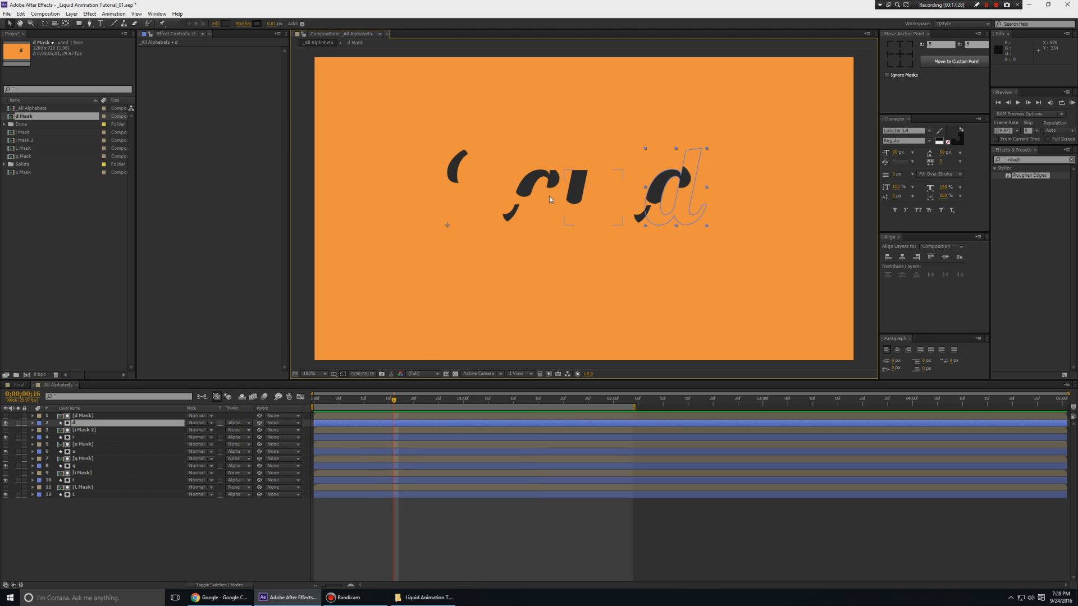
pyautogui.press('.')
pyautogui.moveTo(795, 194); pyautogui.dragTo(627, 220)
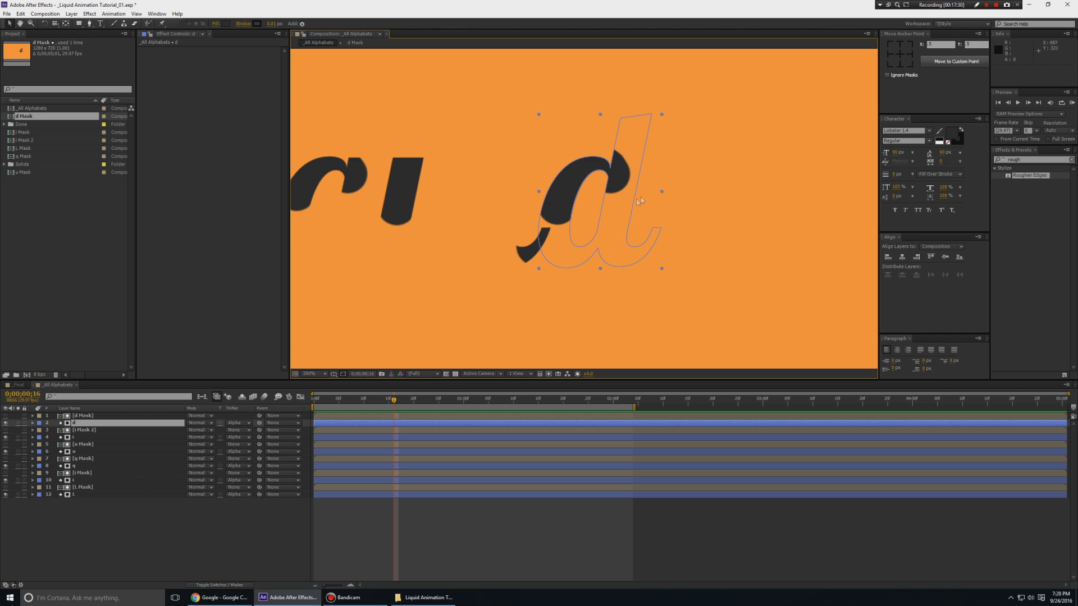
pyautogui.press('.')
pyautogui.moveTo(662, 183); pyautogui.dragTo(660, 195)
pyautogui.press('v')
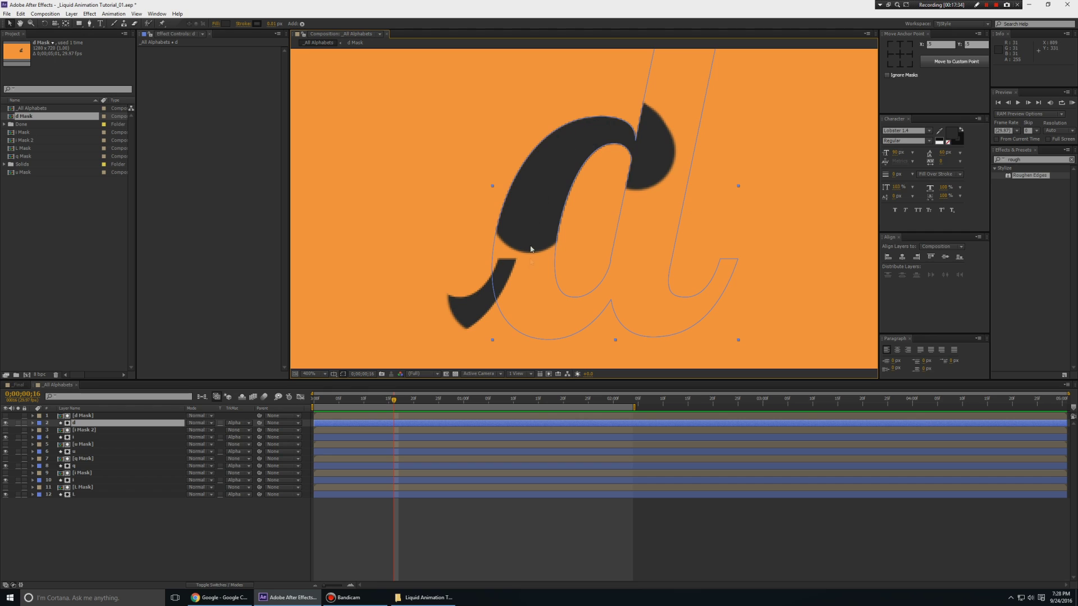
pyautogui.moveTo(669, 137); pyautogui.dragTo(632, 153)
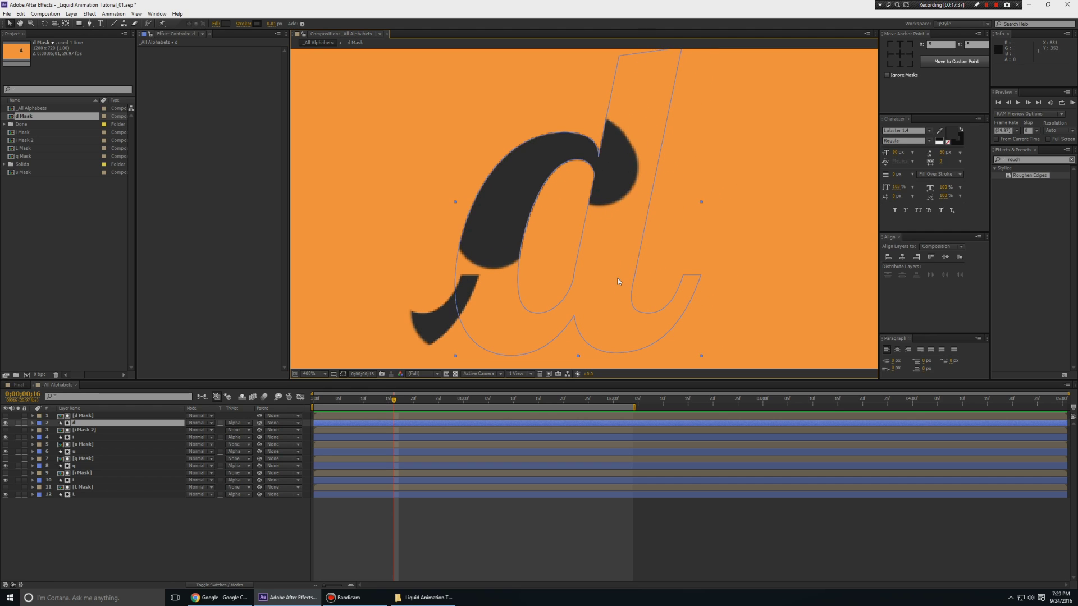
pyautogui.doubleClick(81, 417)
pyautogui.hotkey('ctrl', 'w')
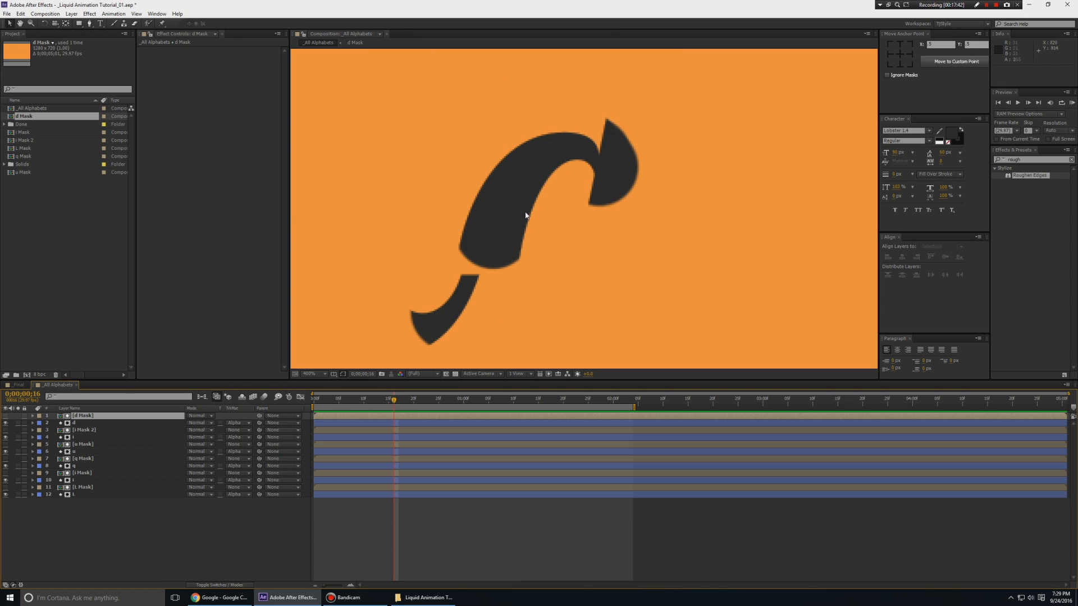
# Play a RAM preview of all the letters at full-frame view and stop it near the end of the reveal
pyautogui.press(',')
pyautogui.scroll(-1, 511, 233)
pyautogui.moveTo(511, 233); pyautogui.dragTo(614, 207)
pyautogui.press('KP_0')
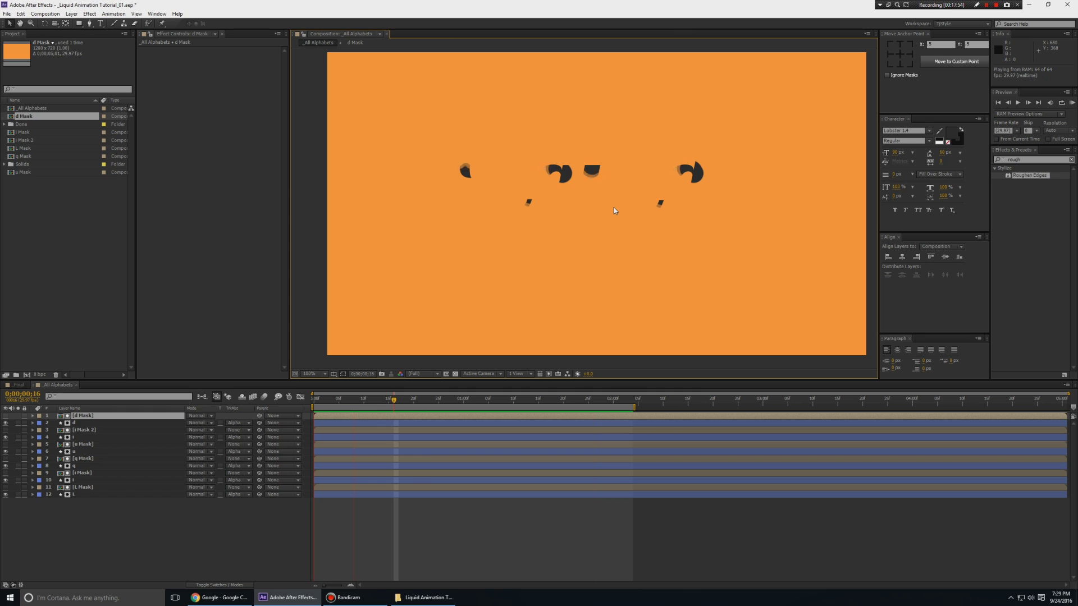
pyautogui.press('space')
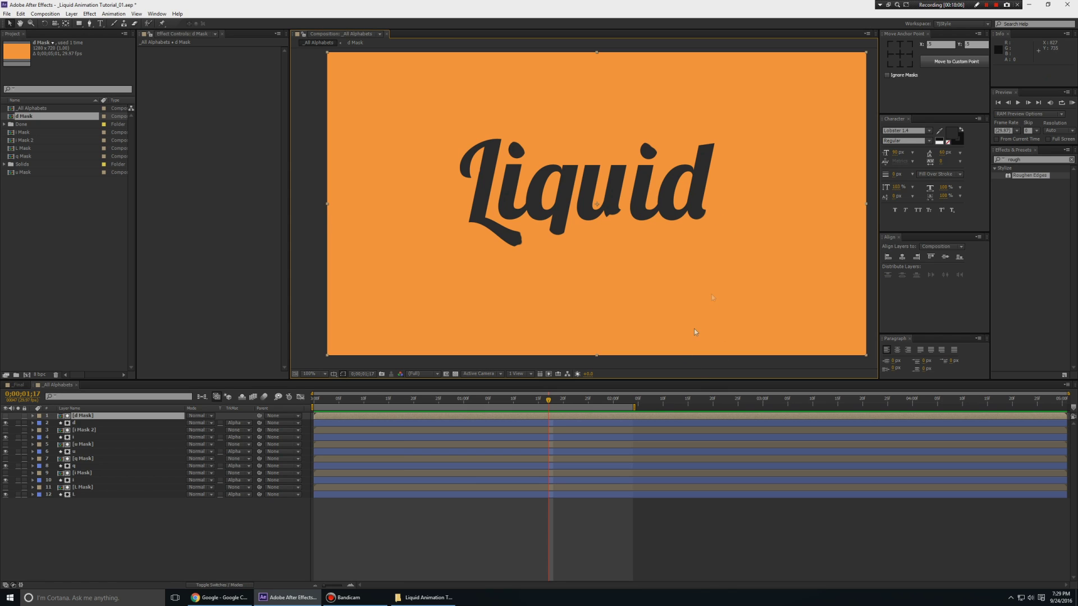
# Compare the d Mask stroke with the letters in _All Alphabets, then check the early reveal at 0;00;00;10
pyautogui.doubleClick(615, 332)
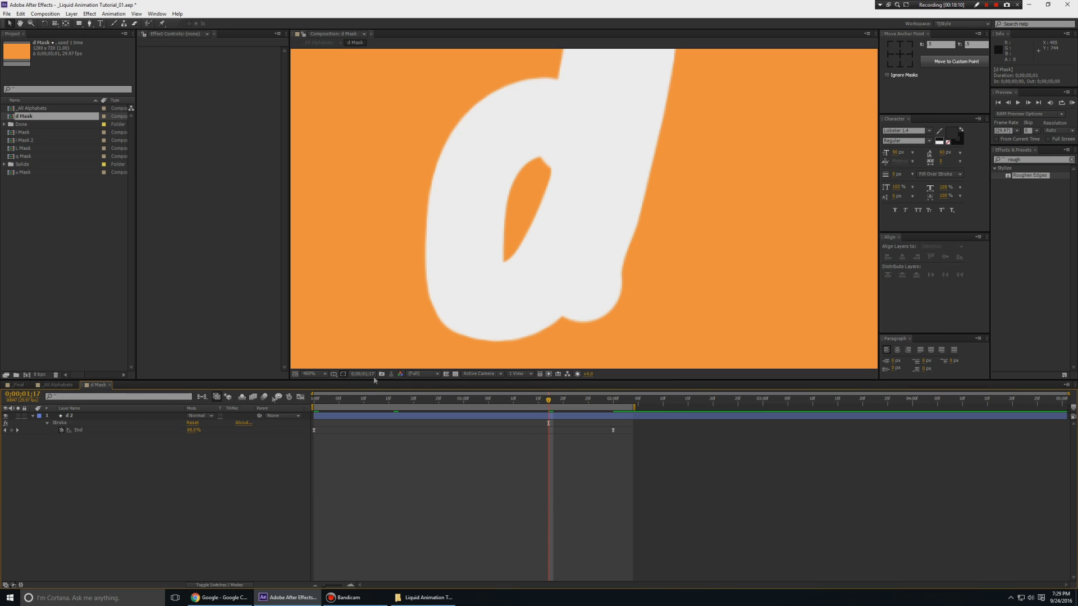
pyautogui.moveTo(618, 243); pyautogui.dragTo(626, 281)
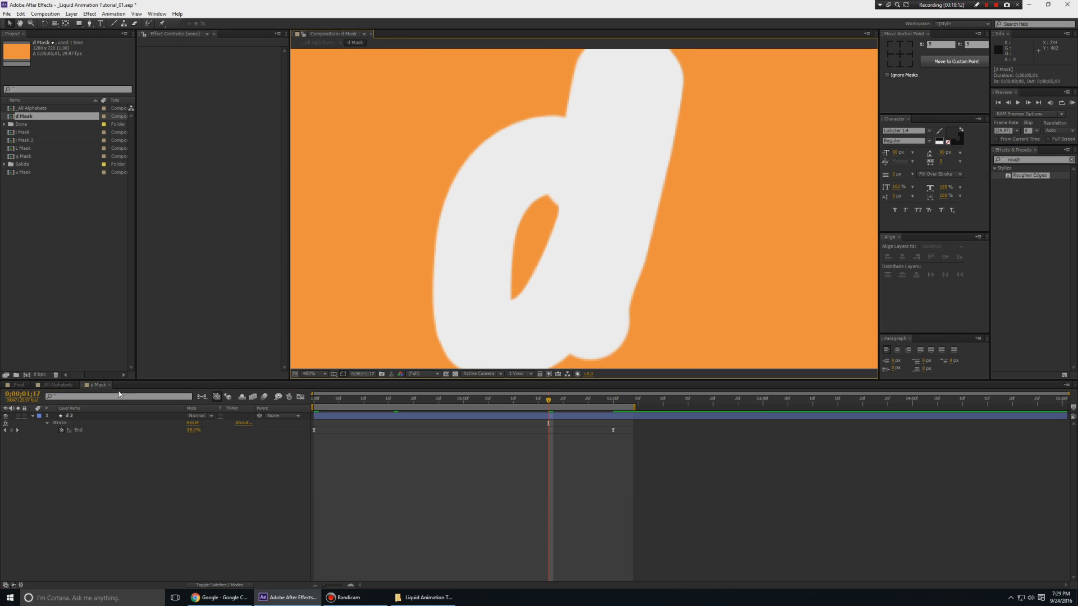
pyautogui.click(59, 386)
pyautogui.scroll(1, 685, 277)
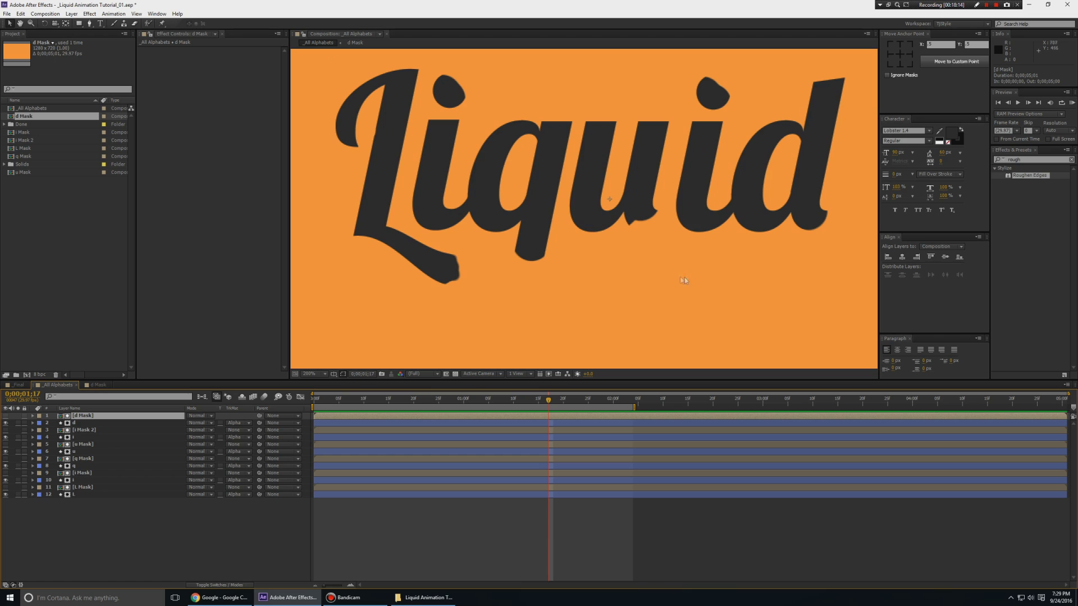
pyautogui.moveTo(685, 278); pyautogui.dragTo(612, 287)
pyautogui.moveTo(474, 401); pyautogui.dragTo(364, 401)
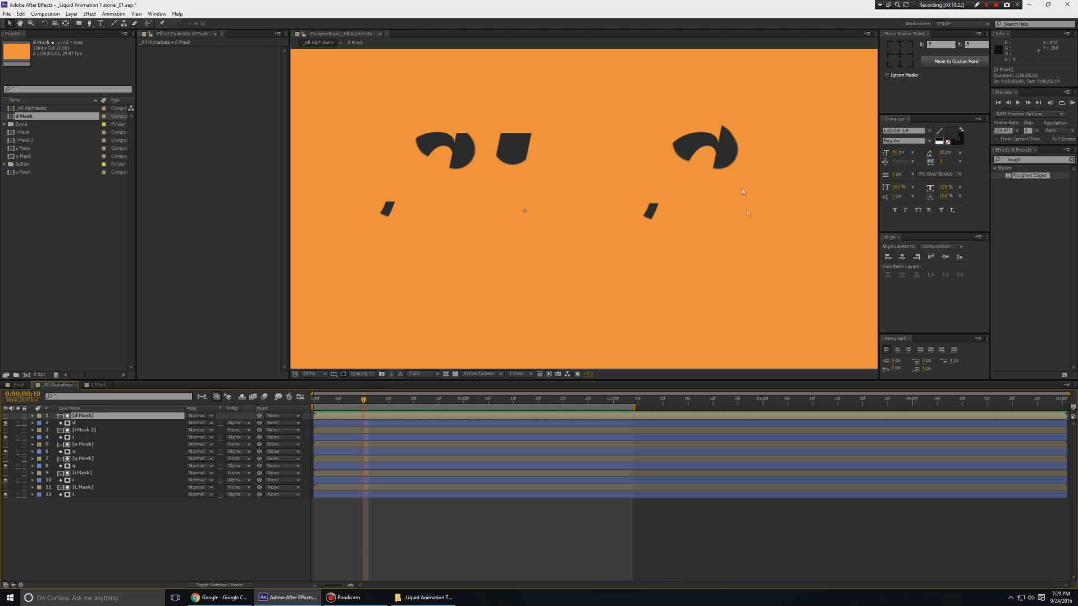
# Open the d Mask composition and start keyframing Brush Size in the d 2 layer's Stroke effect, with the time at 0;00;00;00
pyautogui.doubleClick(104, 416)
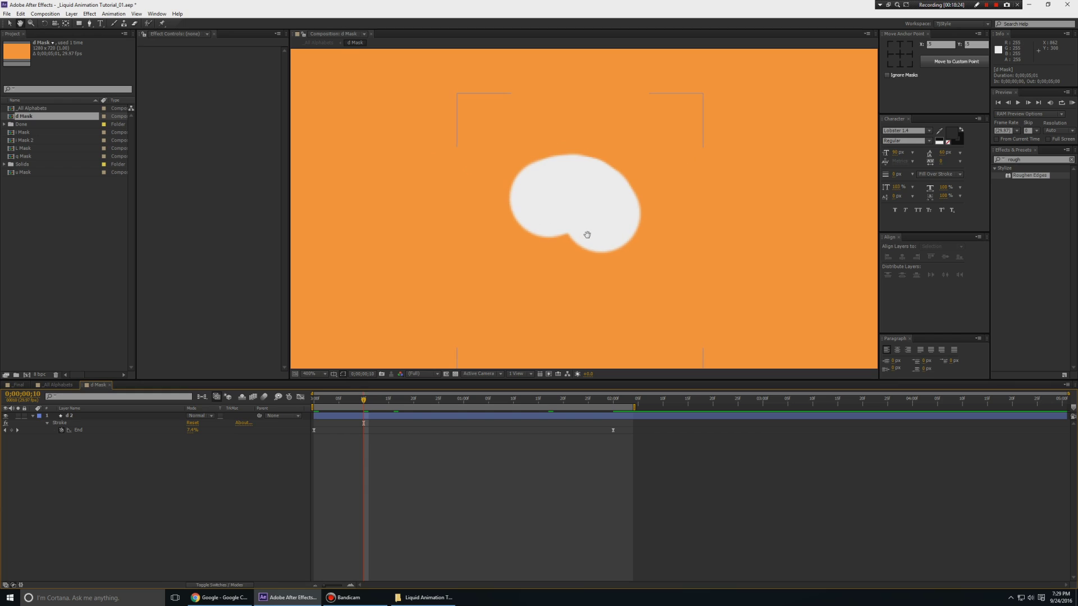
pyautogui.moveTo(645, 217); pyautogui.dragTo(641, 191)
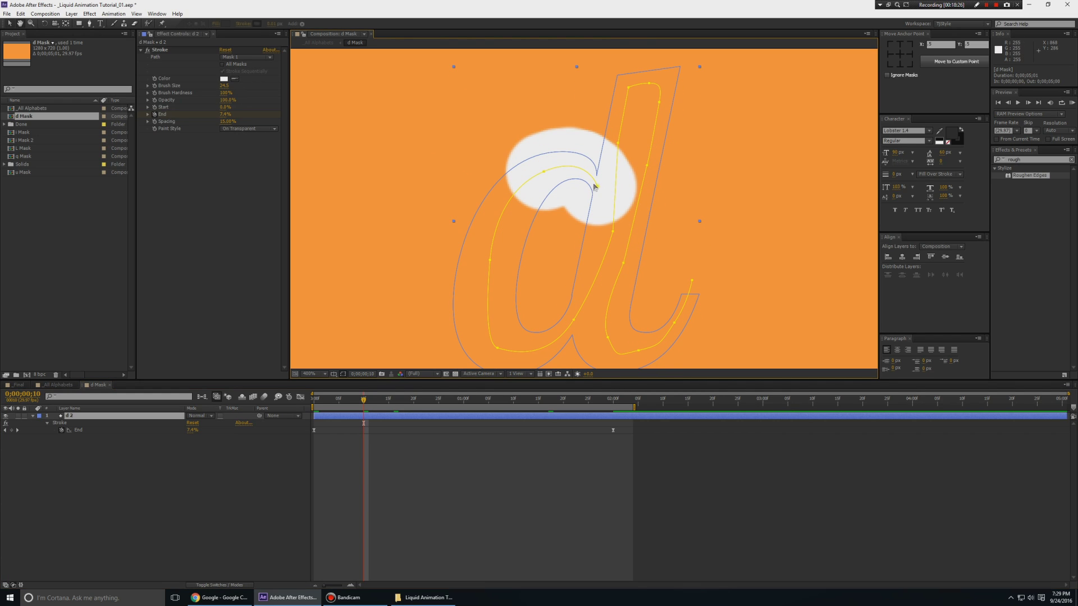
pyautogui.click(598, 186)
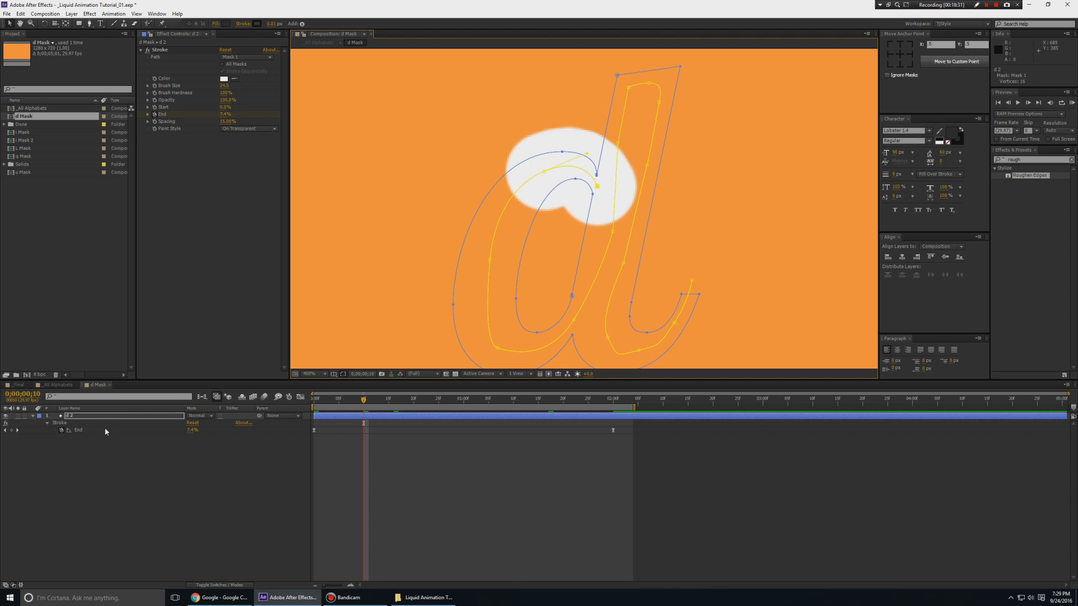
pyautogui.click(174, 97)
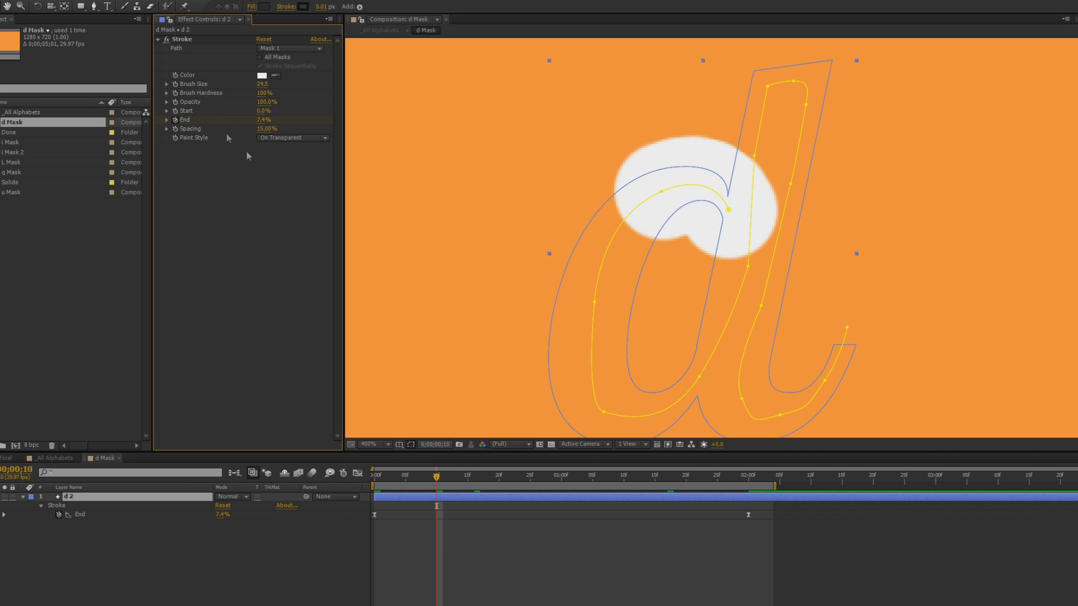
pyautogui.click(177, 87)
pyautogui.moveTo(426, 479); pyautogui.dragTo(371, 479)
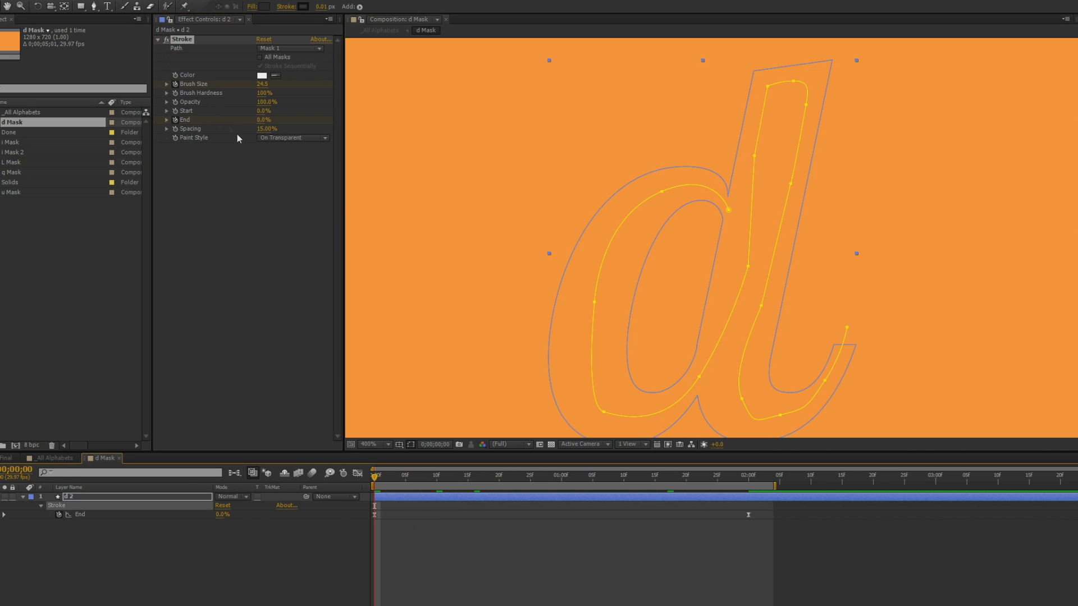
# Try a Brush Size of 0 at the first frame, then undo it
pyautogui.click(262, 86)
pyautogui.write('0')
pyautogui.press('Return')
pyautogui.hotkey('ctrl', 'z')
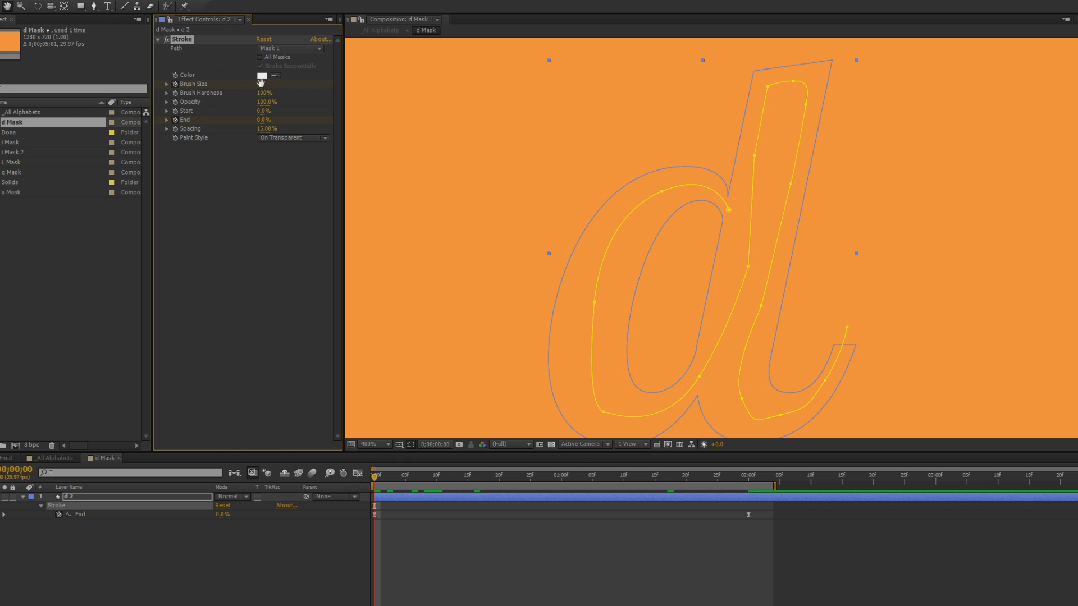
# Reveal the d 2 layer's keyframed properties and reduce the Stroke's Brush Size to 9.2 at 0;00;00;10
pyautogui.press('space')
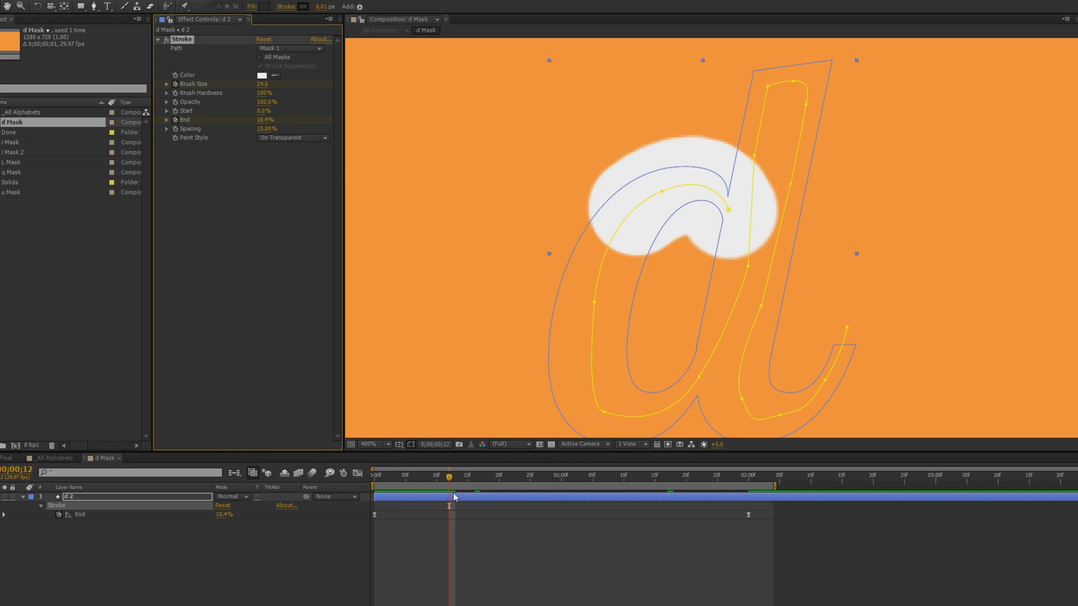
pyautogui.press('u')
pyautogui.press('j')
pyautogui.moveTo(221, 514); pyautogui.dragTo(141, 514)
# Try a Brush Size of 22.5 at 0;00;00;20, then undo that keyframe
pyautogui.moveTo(438, 483); pyautogui.dragTo(500, 479)
pyautogui.moveTo(219, 514); pyautogui.dragTo(283, 507)
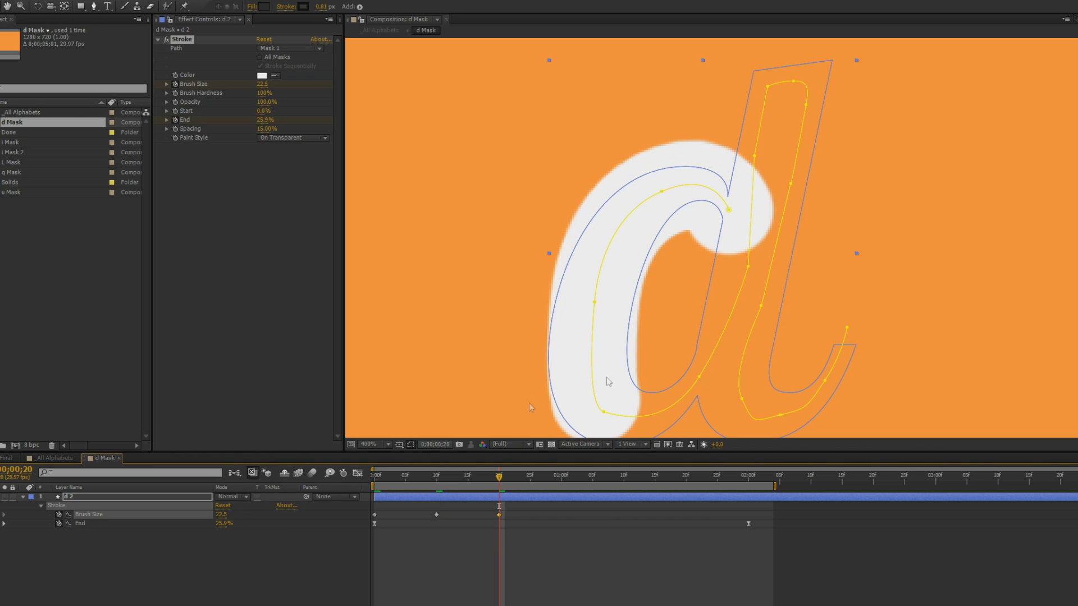
pyautogui.press('space')
pyautogui.moveTo(750, 250)
pyautogui.mouseDown()
pyautogui.moveTo(768, 162)
pyautogui.moveTo(766, 254)
pyautogui.mouseUp()
pyautogui.hotkey('ctrl', 'z')
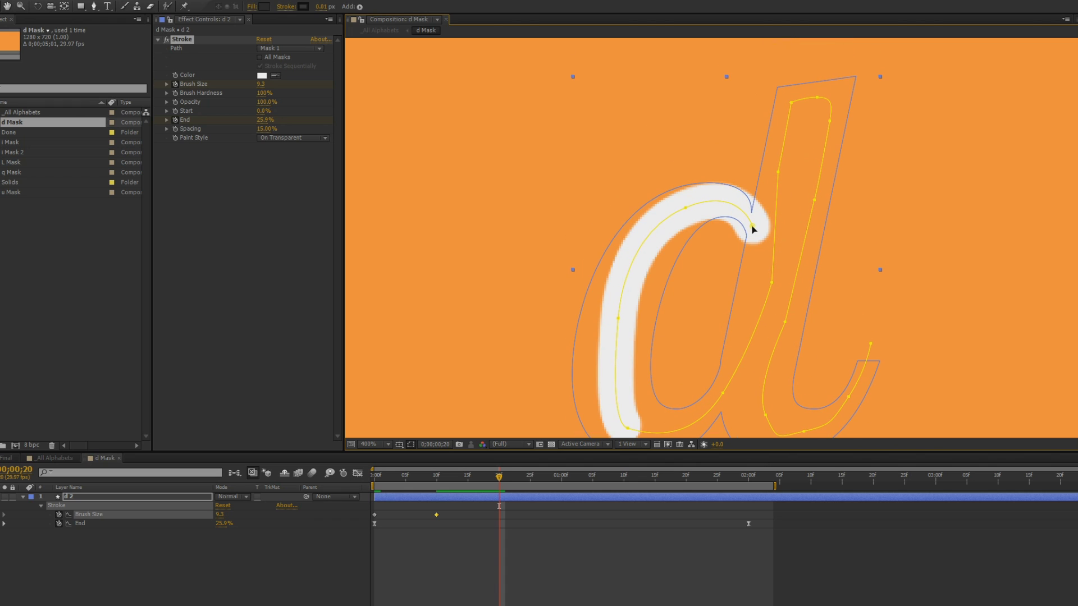
# Move the d path's starting point slightly inward from the stem and shift the next point further along the bowl's upper curve
pyautogui.click(753, 227)
pyautogui.moveTo(755, 229); pyautogui.dragTo(738, 214)
pyautogui.press('.')
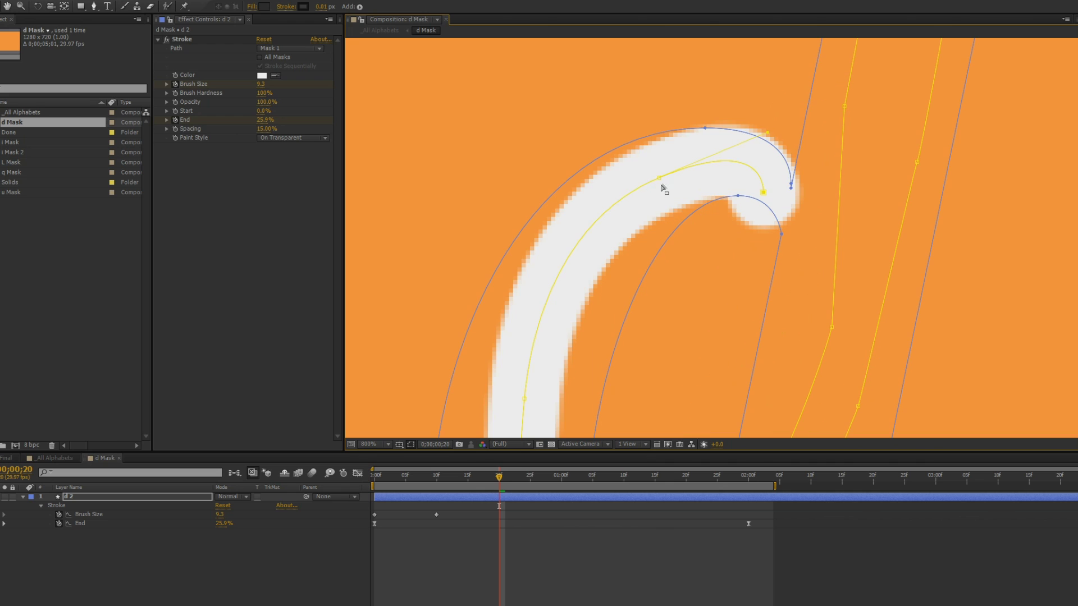
pyautogui.moveTo(655, 179); pyautogui.dragTo(634, 188)
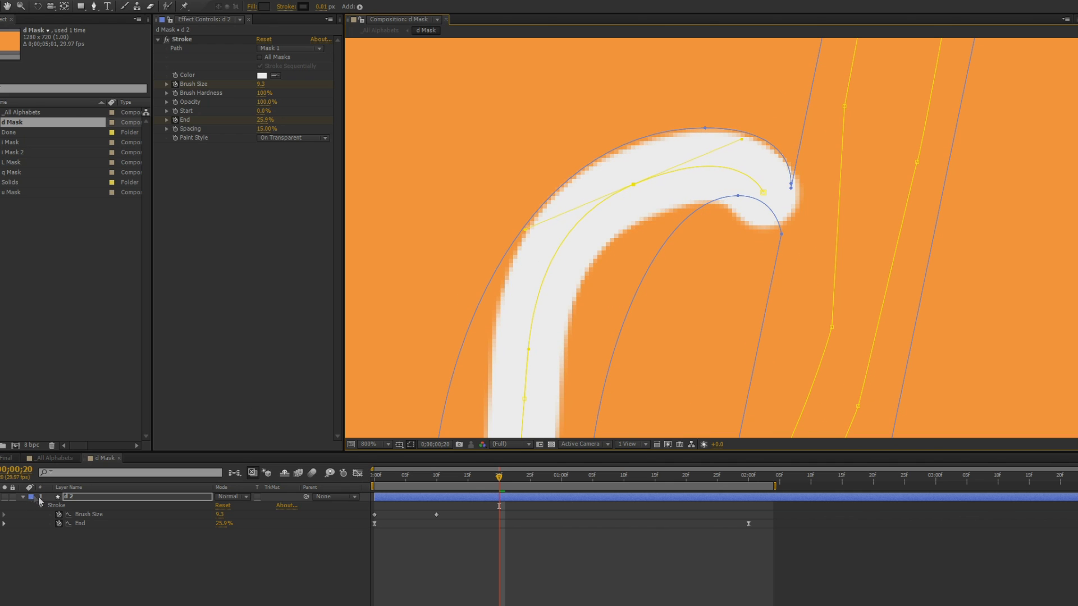
# Show the d 2 layer's mask properties and change Mask 1's outline color to black (000000)
pyautogui.press('m')
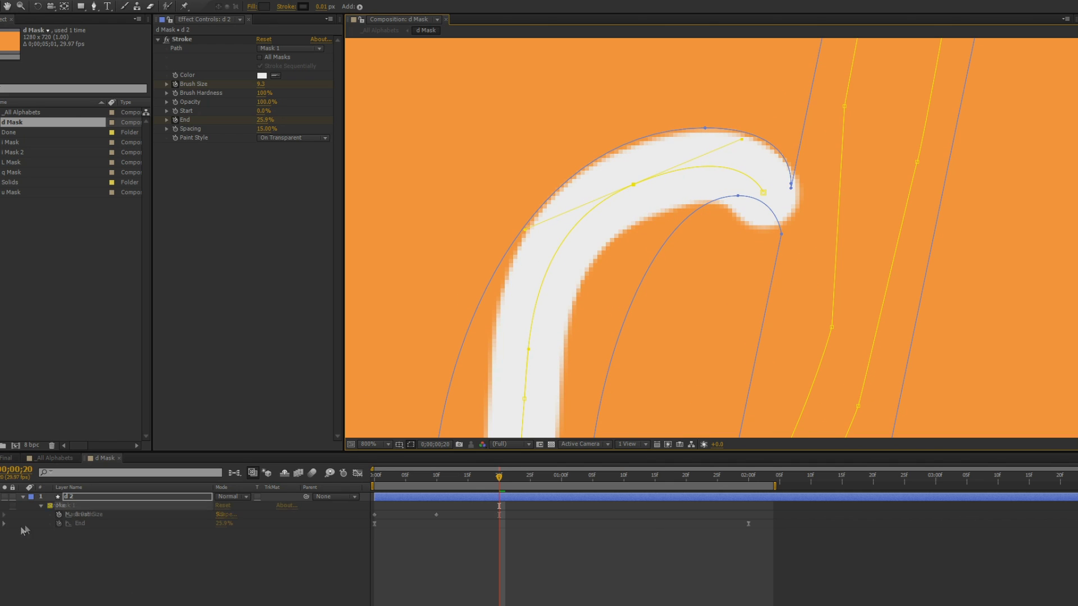
pyautogui.press('m')
pyautogui.press('m')
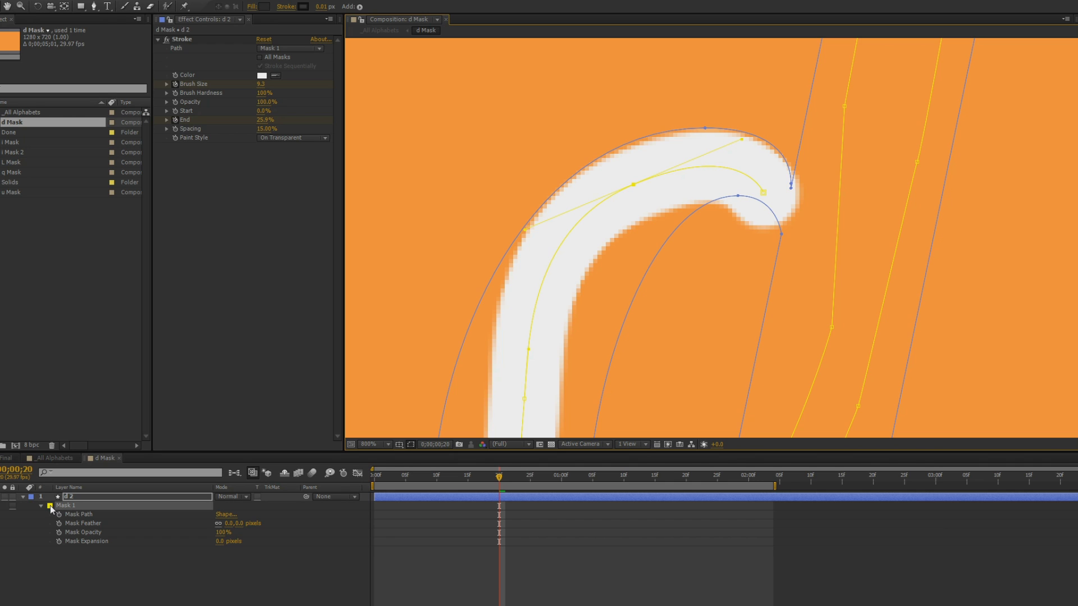
pyautogui.click(50, 506)
pyautogui.moveTo(215, 391); pyautogui.dragTo(124, 468)
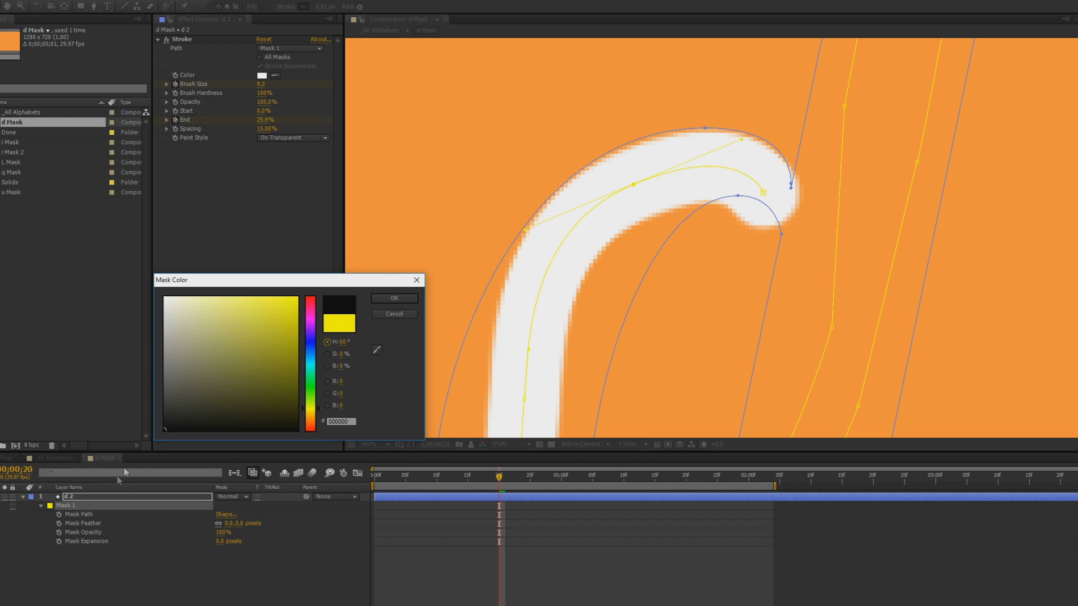
pyautogui.click(373, 298)
# Nudge the d path's upper bowl point, move its left-side bowl point outward, and tilt that side point's direction handle
pyautogui.scroll(-3, 804, 142)
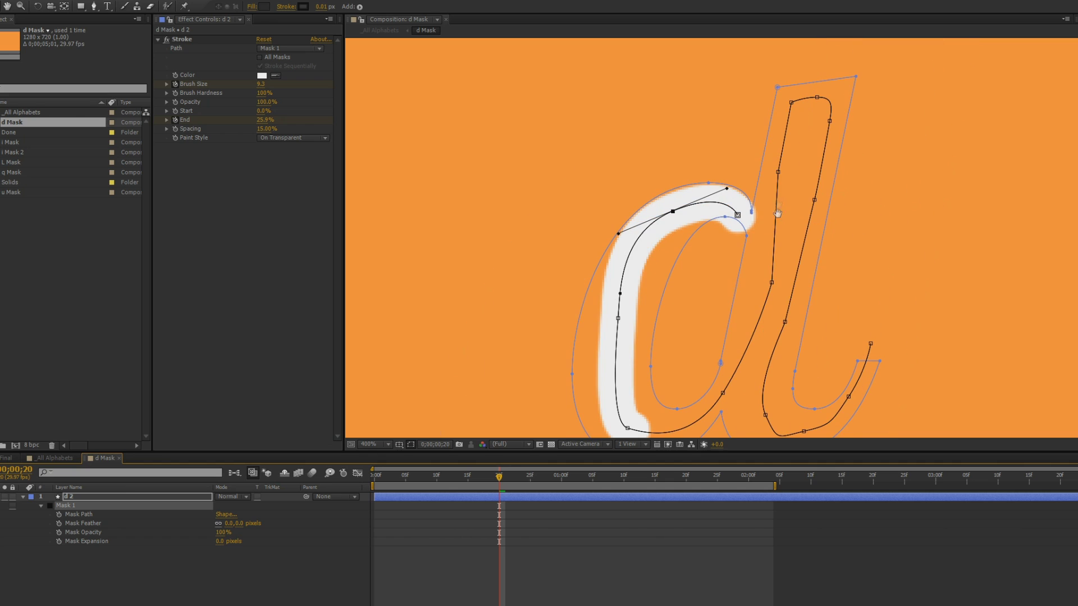
pyautogui.scroll(3, 805, 142)
pyautogui.moveTo(734, 125); pyautogui.dragTo(668, 233)
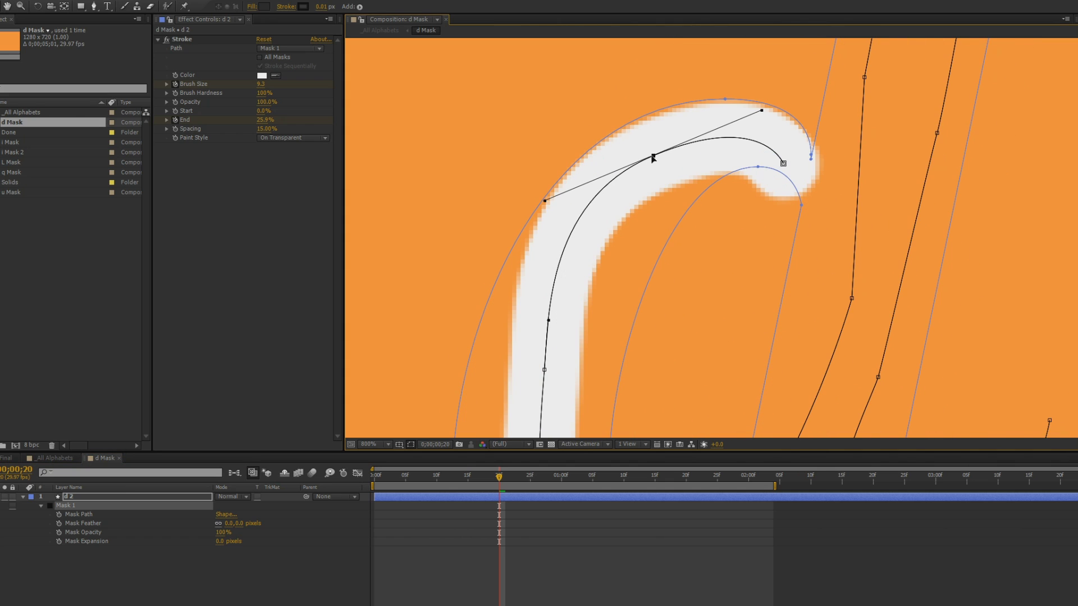
pyautogui.moveTo(654, 159)
pyautogui.mouseDown()
pyautogui.moveTo(634, 170)
pyautogui.moveTo(652, 159)
pyautogui.mouseUp()
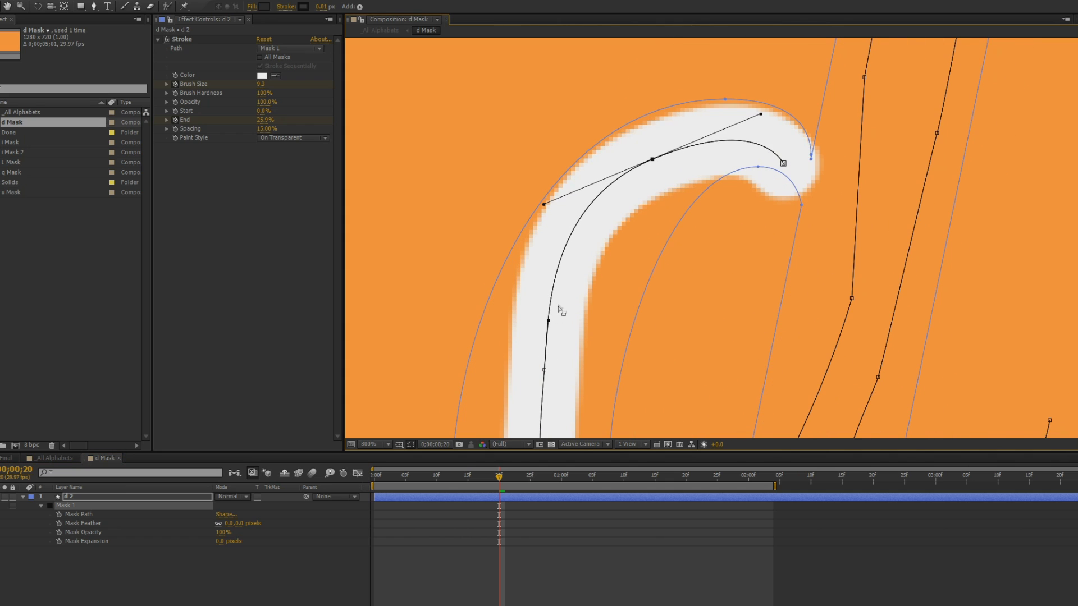
pyautogui.click(544, 370)
pyautogui.moveTo(544, 370); pyautogui.dragTo(528, 367)
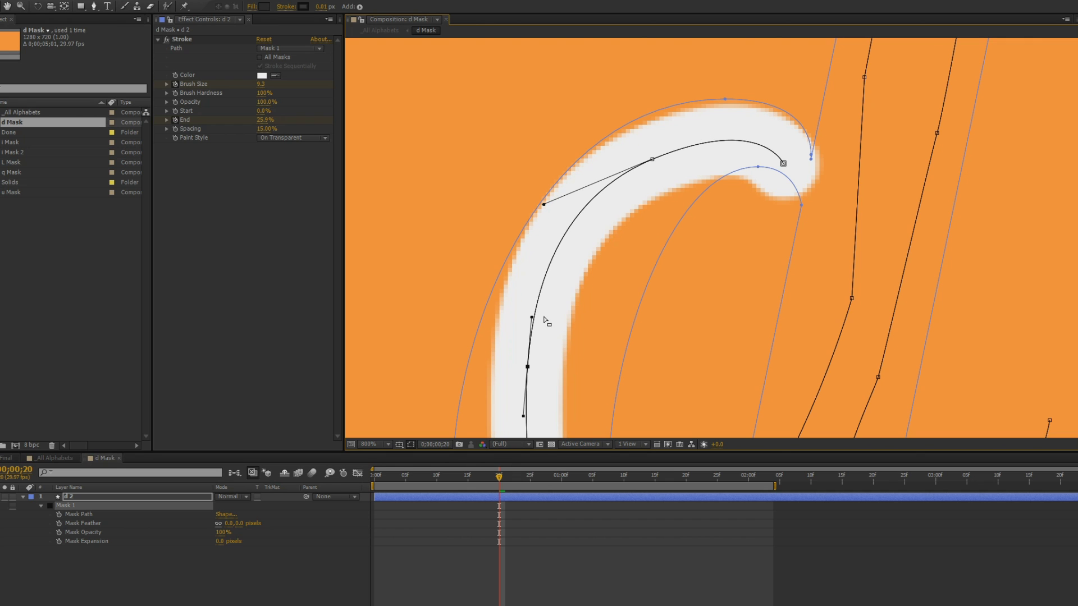
pyautogui.moveTo(532, 318); pyautogui.dragTo(540, 312)
# Steepen the direction handle of the d path's upper bowl point to smooth the curve
pyautogui.scroll(-1, 618, 304)
pyautogui.moveTo(710, 253); pyautogui.dragTo(700, 238)
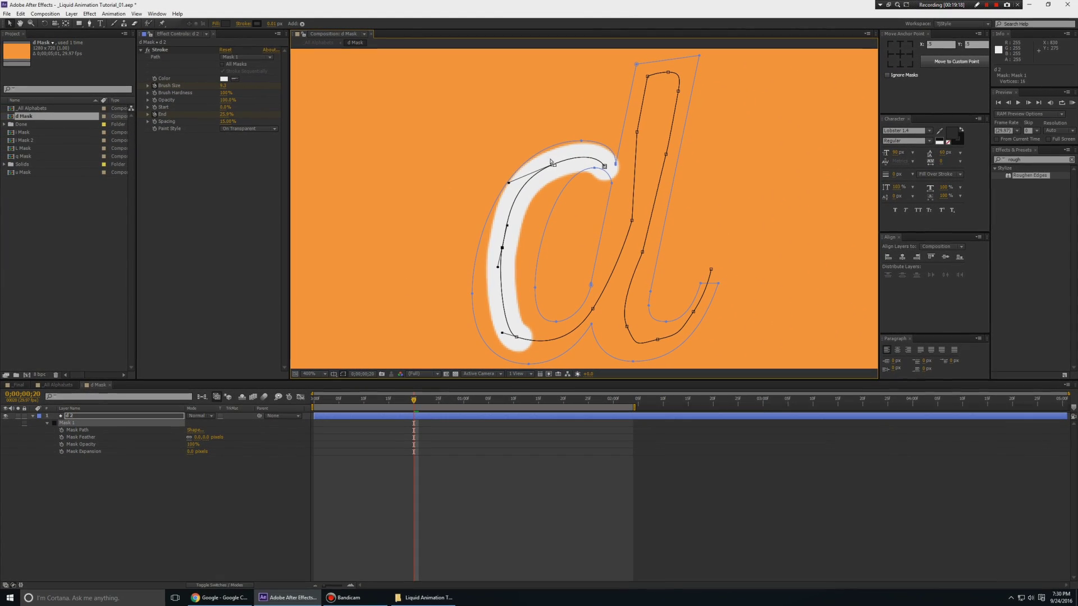
pyautogui.click(552, 163)
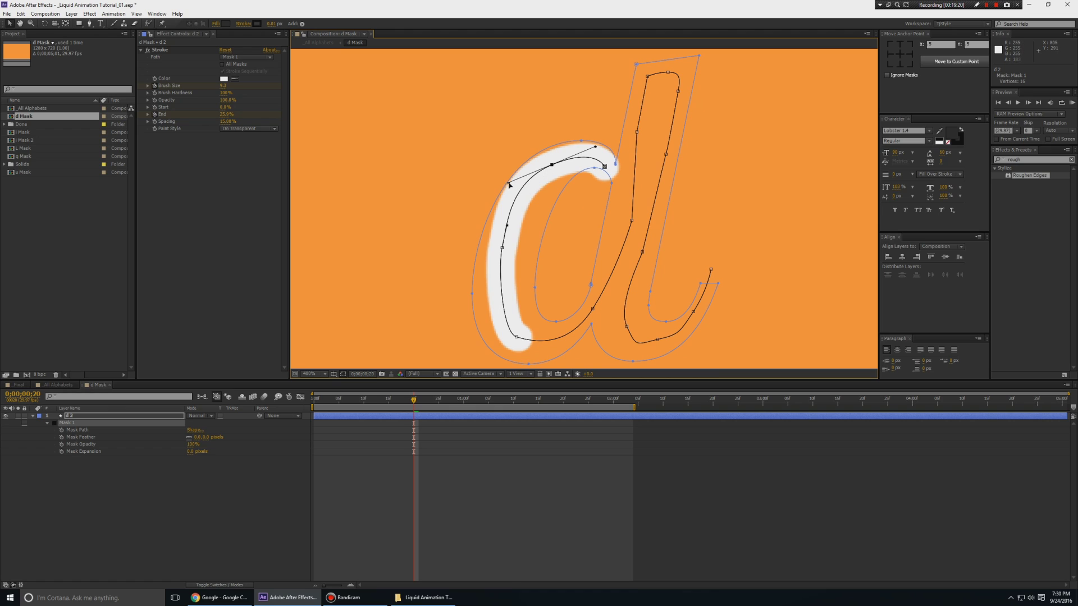
pyautogui.moveTo(509, 183); pyautogui.dragTo(512, 187)
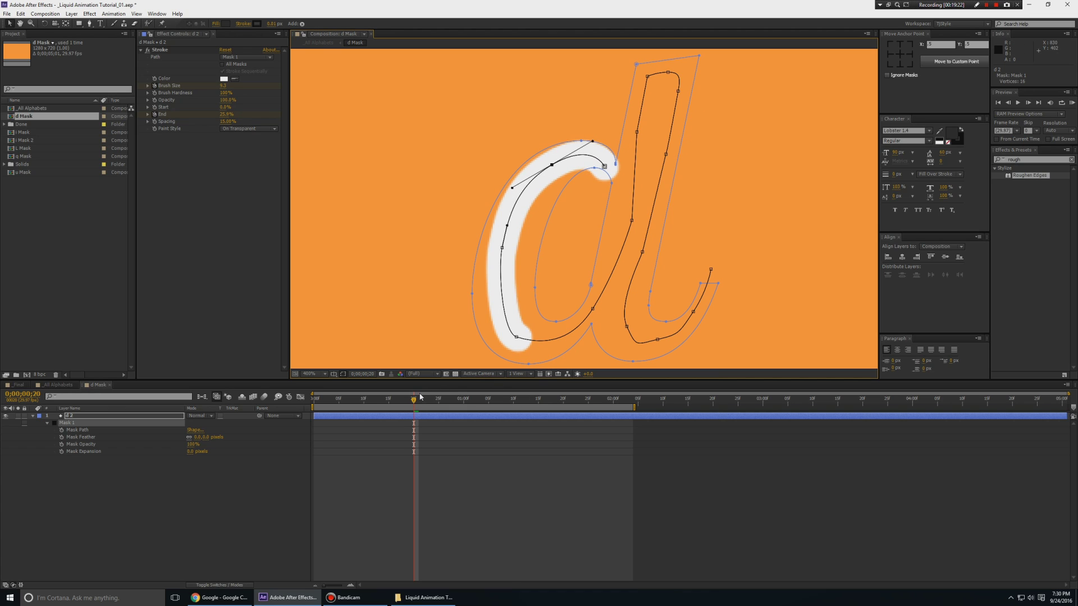
# Return to the Stroke keyframes and raise Brush Size to 20 at 0;00;00;20
pyautogui.moveTo(414, 399)
pyautogui.mouseDown()
pyautogui.moveTo(314, 408)
pyautogui.moveTo(425, 412)
pyautogui.mouseUp()
pyautogui.press('u')
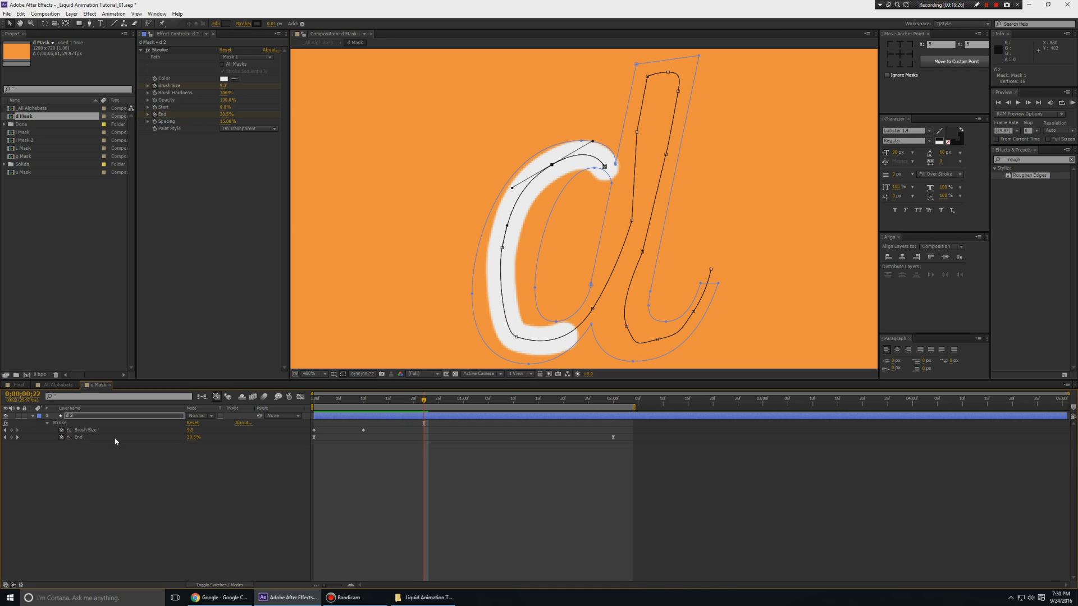
pyautogui.press('pageup')
pyautogui.press('pageup')
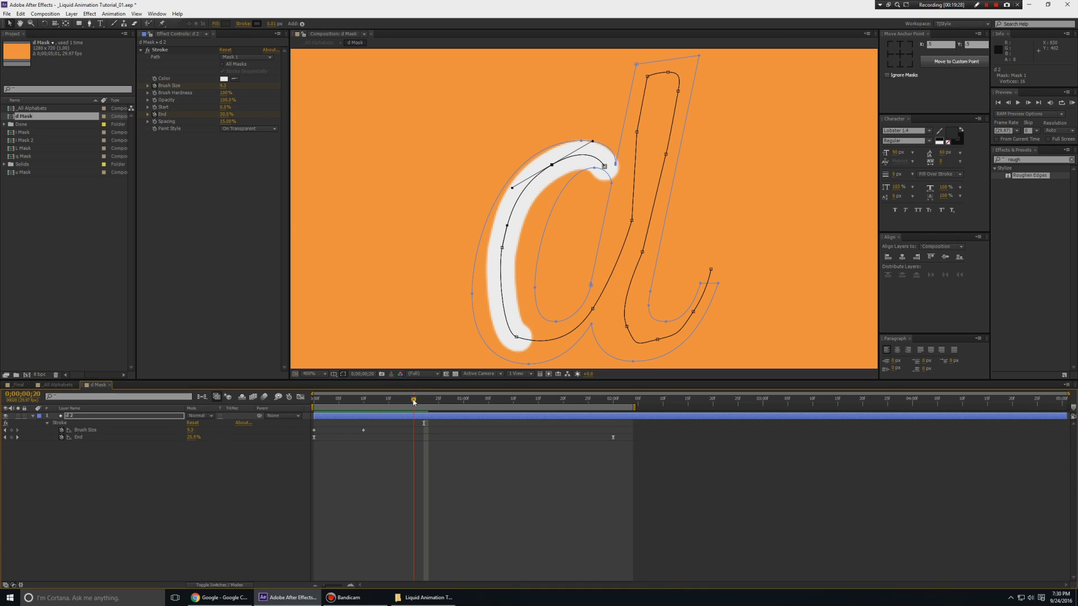
pyautogui.moveTo(194, 430); pyautogui.dragTo(369, 427)
# Check the d's stroke through the rest of its reveal, then close the d Mask composition
pyautogui.press('space')
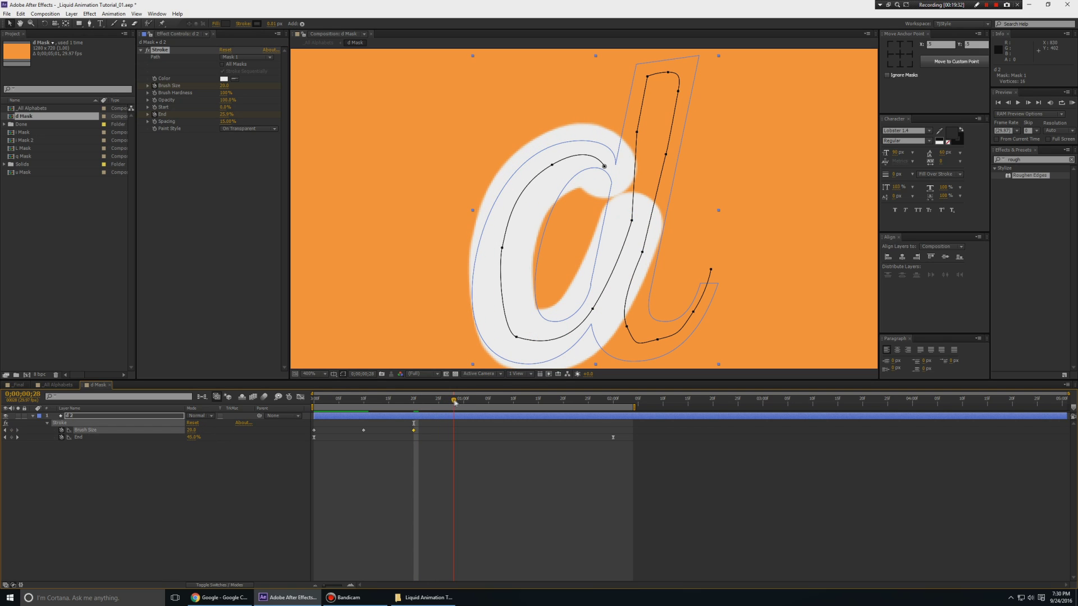
pyautogui.click(173, 497)
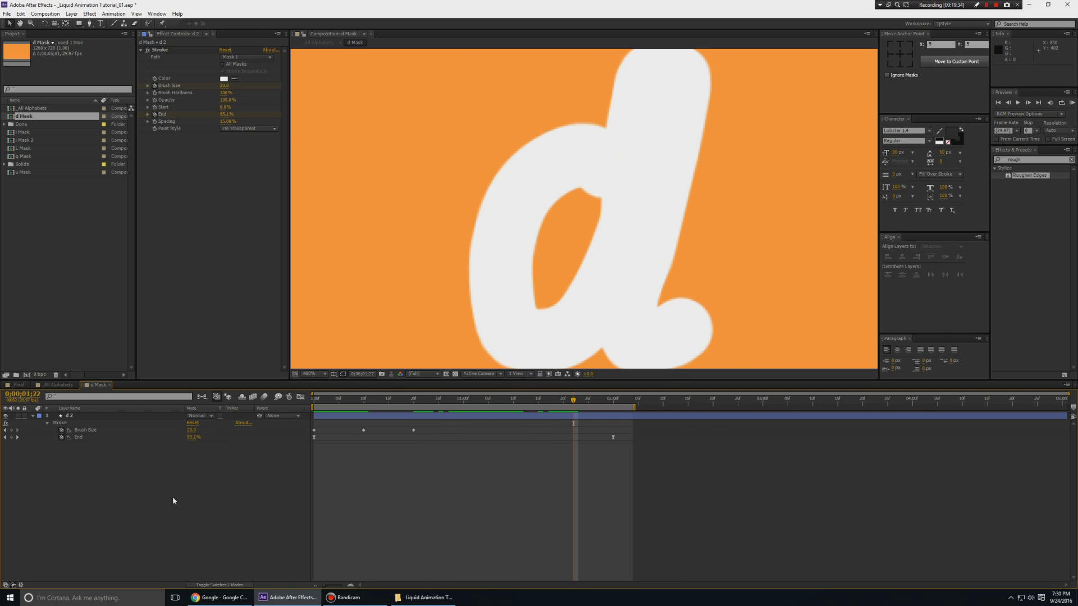
pyautogui.hotkey('ctrl', 'w')
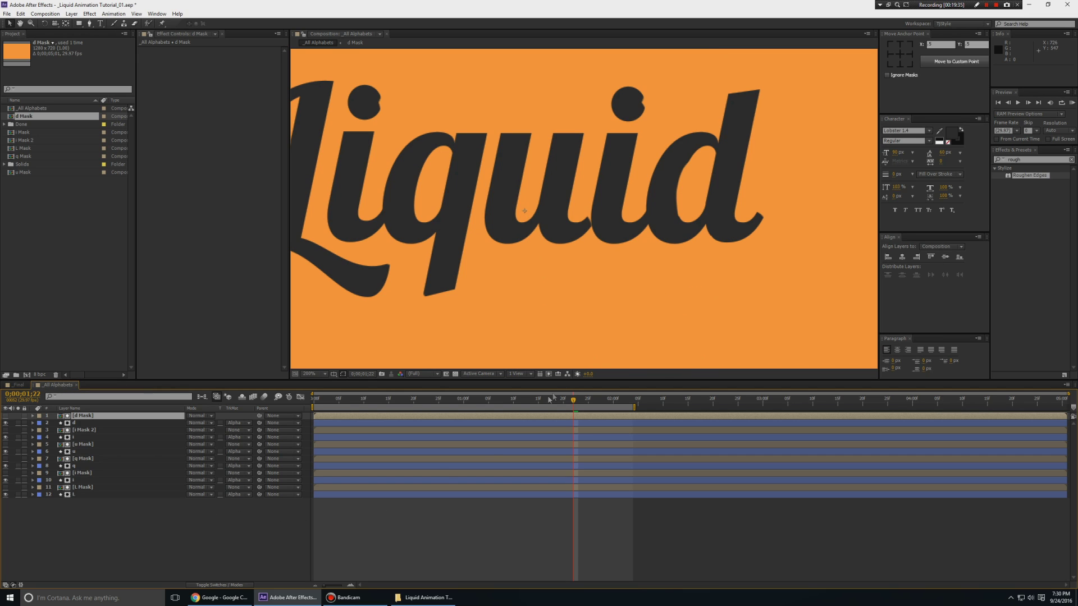
# Preview the whole Liquid write-on in _All Alphabets at full-frame view, then stop playback
pyautogui.moveTo(533, 401); pyautogui.dragTo(429, 408)
pyautogui.moveTo(543, 248); pyautogui.dragTo(616, 251)
pyautogui.scroll(-1, 648, 254)
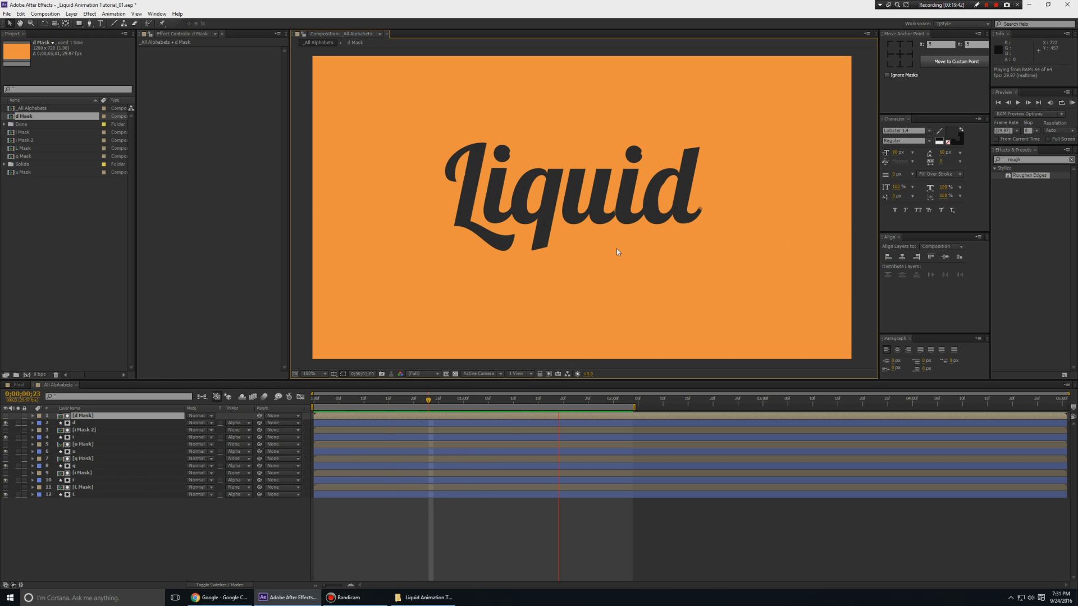
pyautogui.press('space')
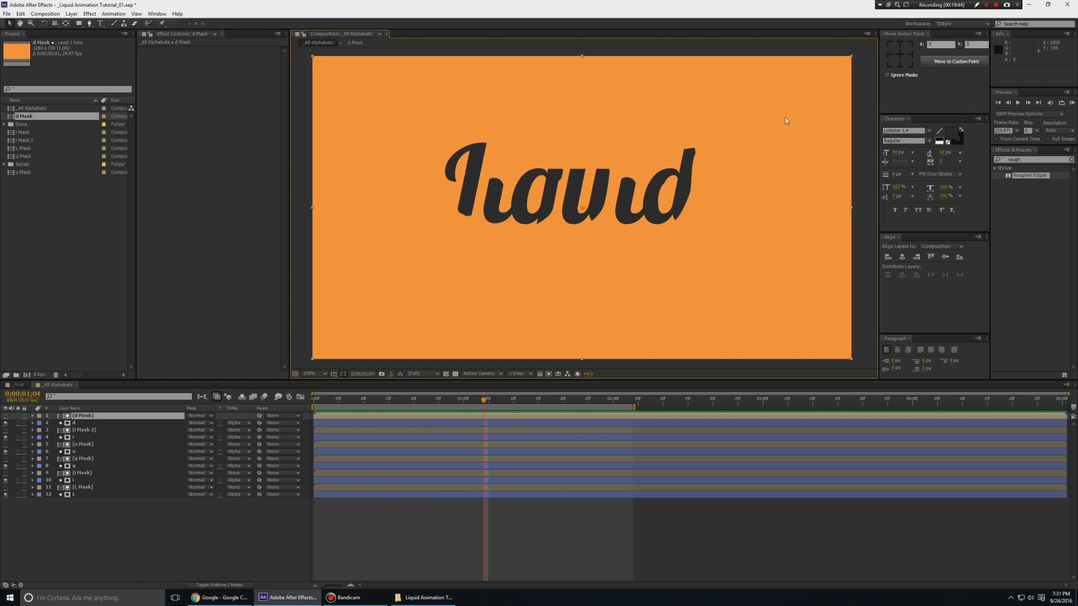
# Replay the letters' write-on enlarged from the start, examine the early reveal at 0;00;00;05 and 0;00;00;08, and return to the first frame
pyautogui.scroll(1, 752, 127)
pyautogui.moveTo(768, 163); pyautogui.dragTo(741, 189)
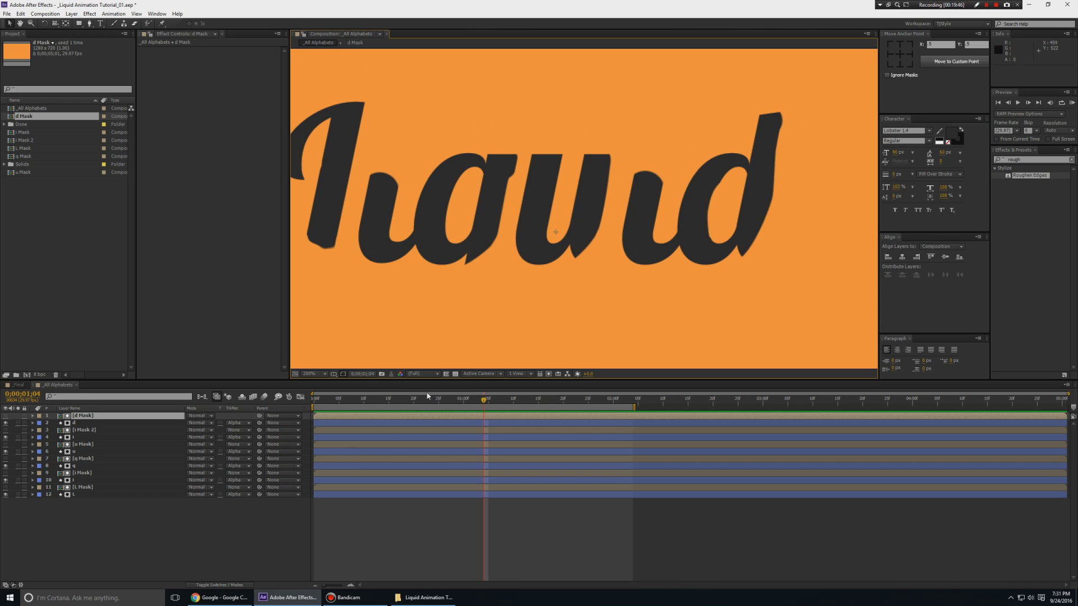
pyautogui.moveTo(389, 400); pyautogui.dragTo(314, 400)
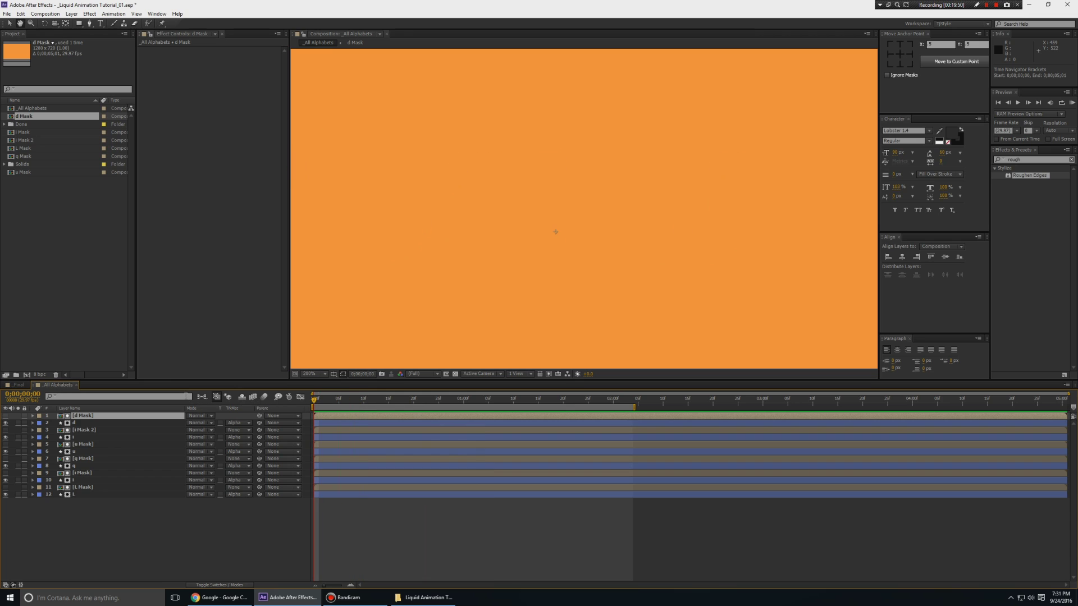
pyautogui.press('space')
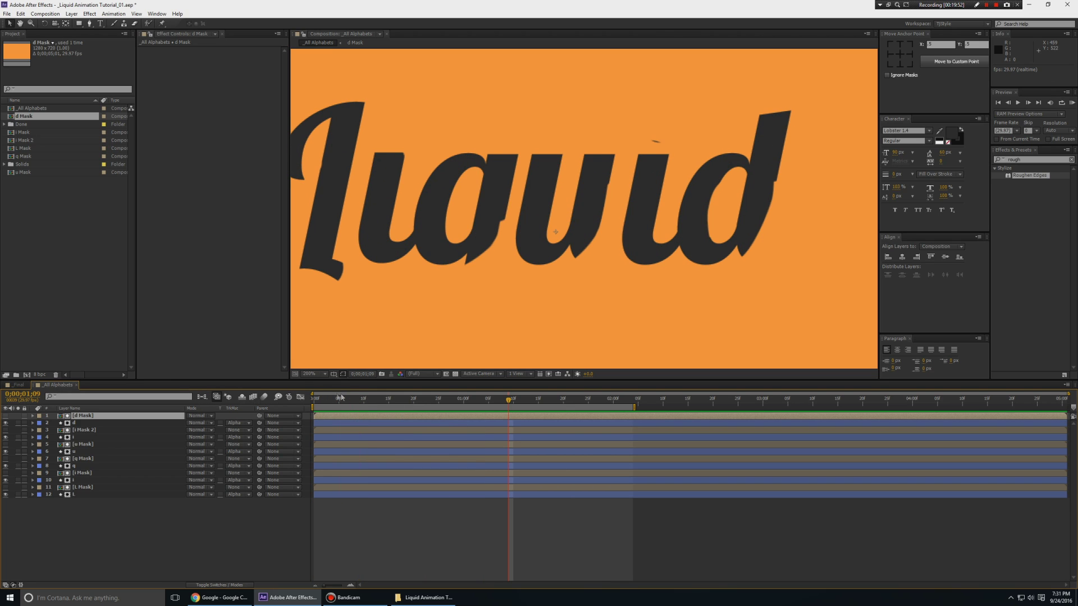
pyautogui.click(338, 401)
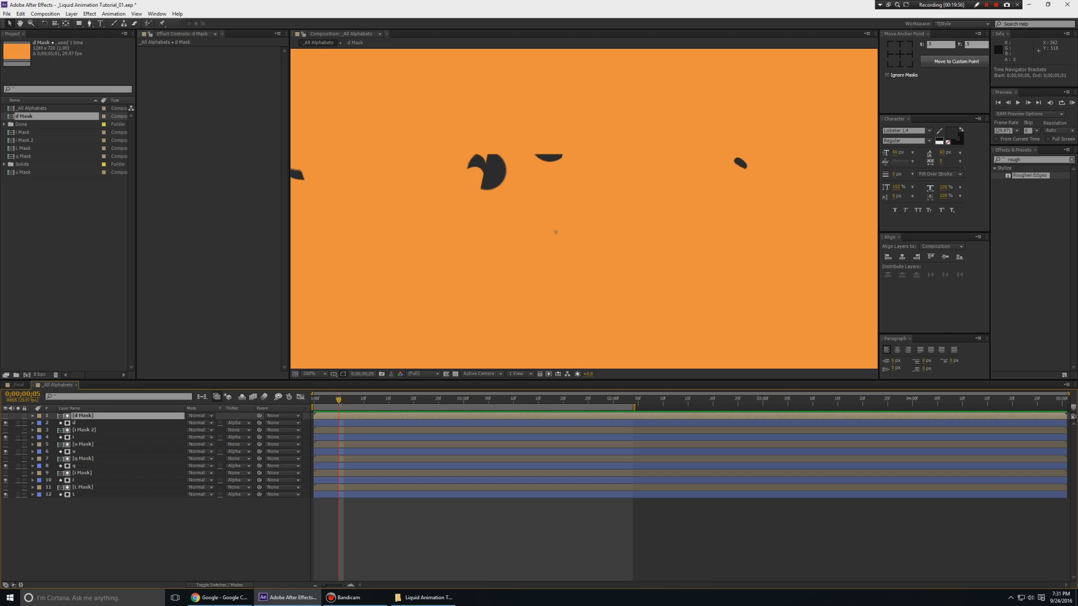
pyautogui.press('space')
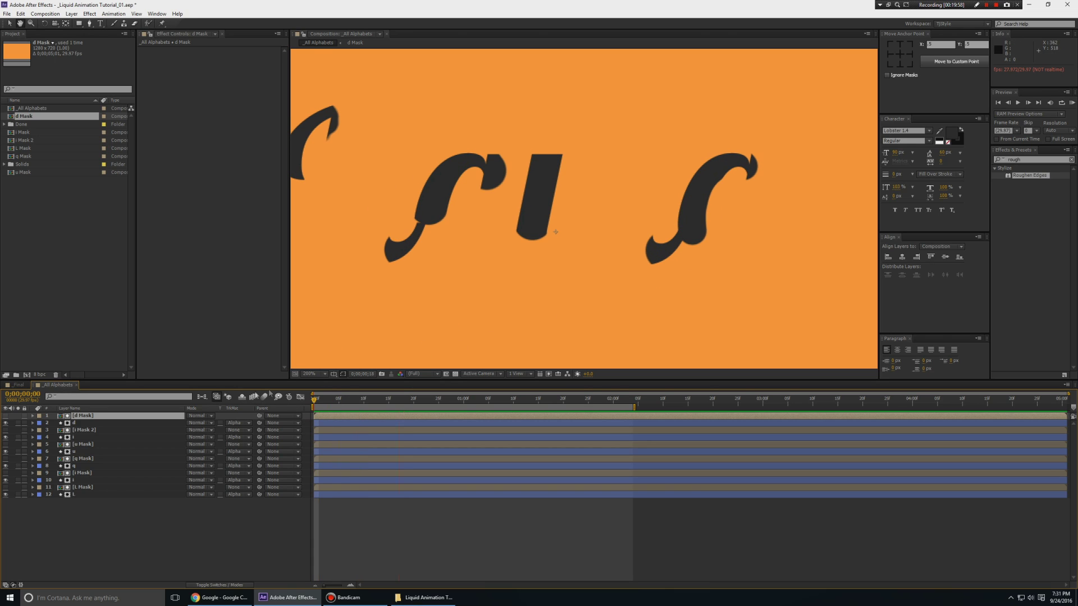
pyautogui.click(354, 402)
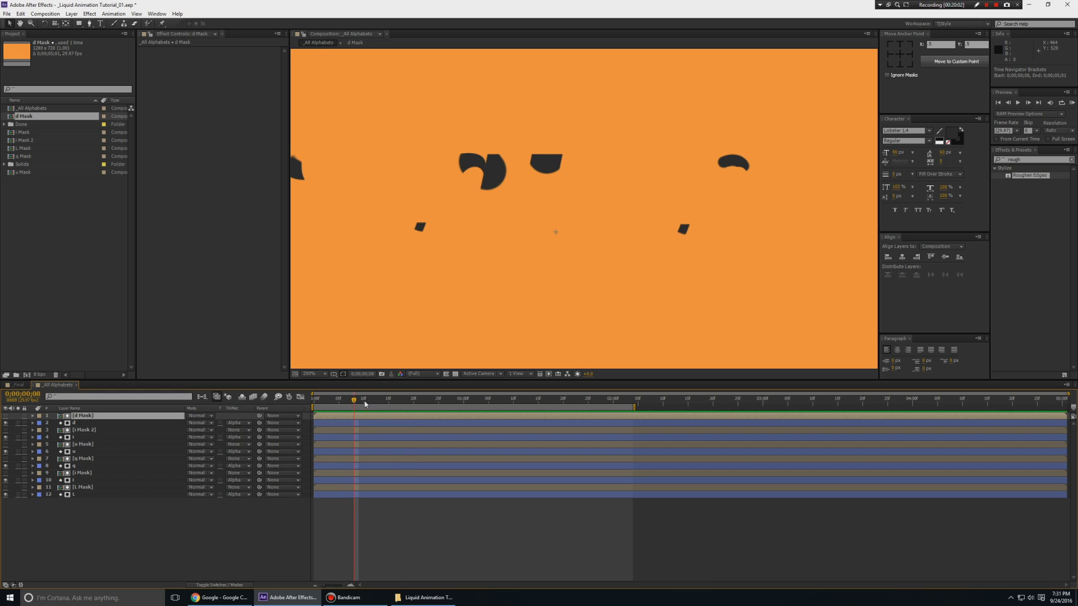
pyautogui.moveTo(365, 405); pyautogui.dragTo(270, 407)
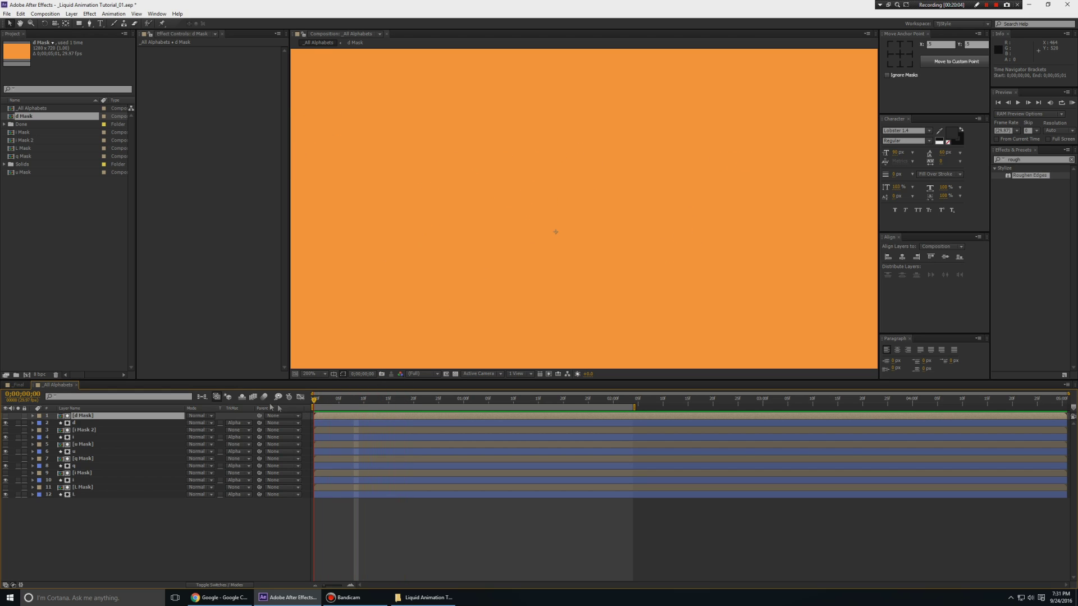
# Check the Liquid write-on in _All Alphabets at full-frame view, scrubbing through the reveal and replaying it from the first frame
pyautogui.scroll(-2, 568, 217)
pyautogui.moveTo(586, 166); pyautogui.dragTo(591, 153)
pyautogui.moveTo(385, 400); pyautogui.dragTo(484, 401)
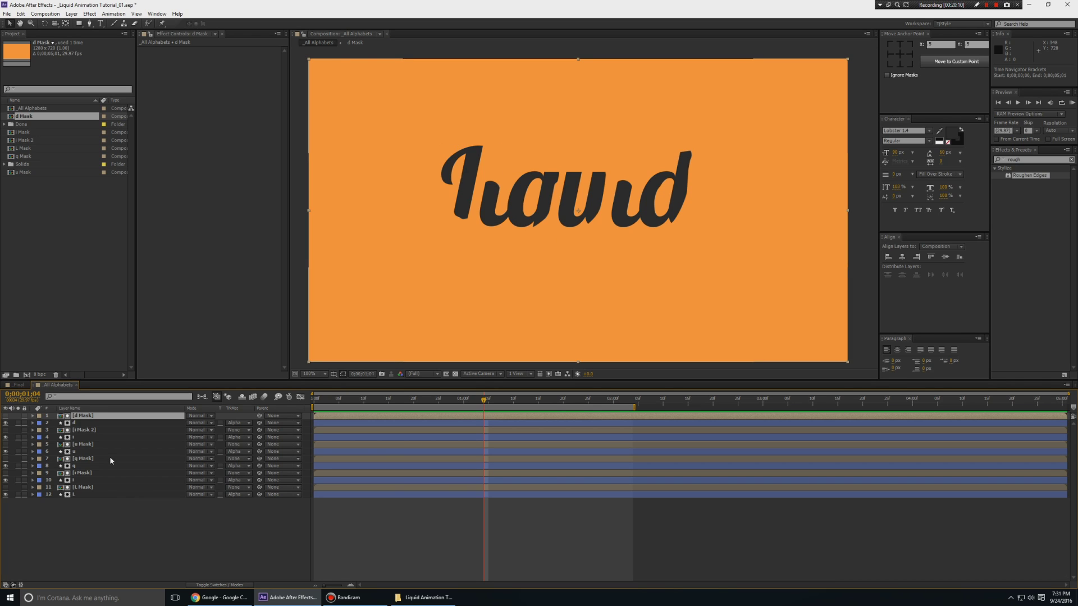
pyautogui.press('Home')
pyautogui.press('space')
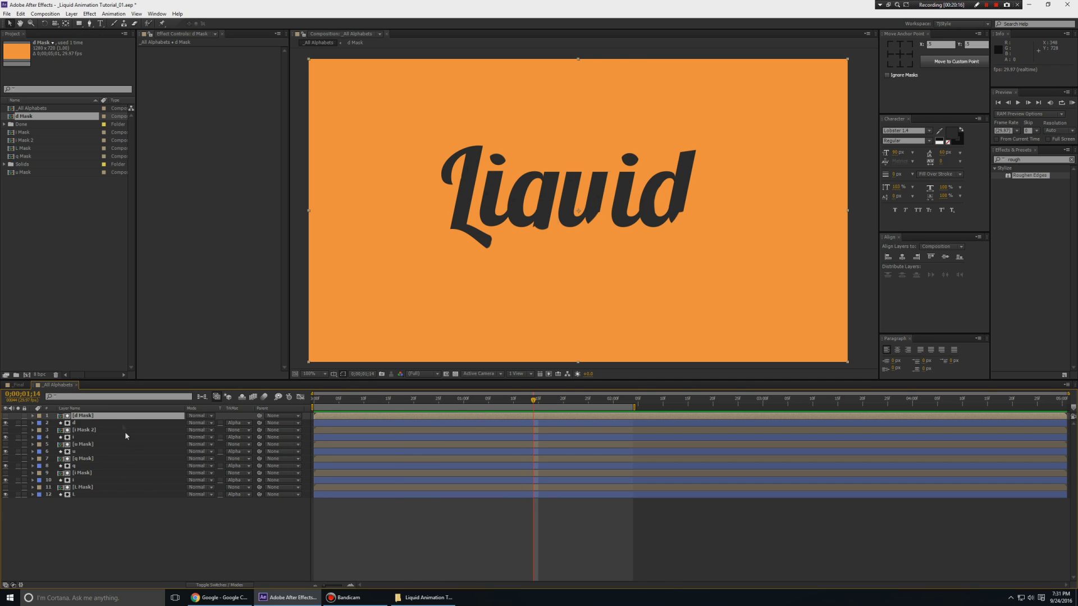
pyautogui.press('space')
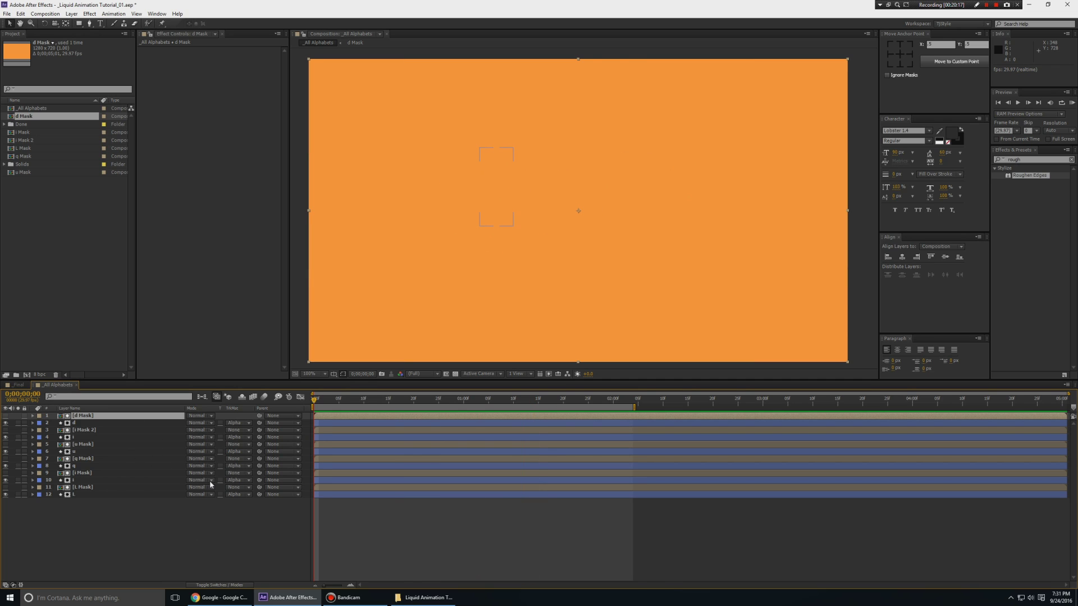
pyautogui.press('space')
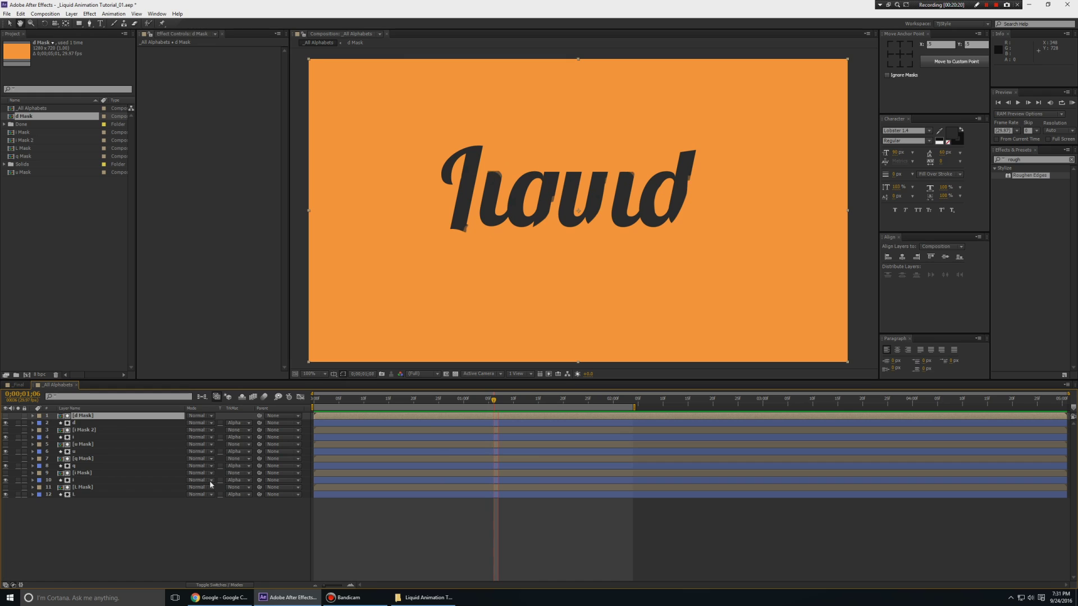
# Stagger the letter layers with their mattes at 5-frame intervals from L to d, so the d pair starts at 0;00;00;25
pyautogui.keyDown('shift'); pyautogui.click(84, 480); pyautogui.keyUp('shift')
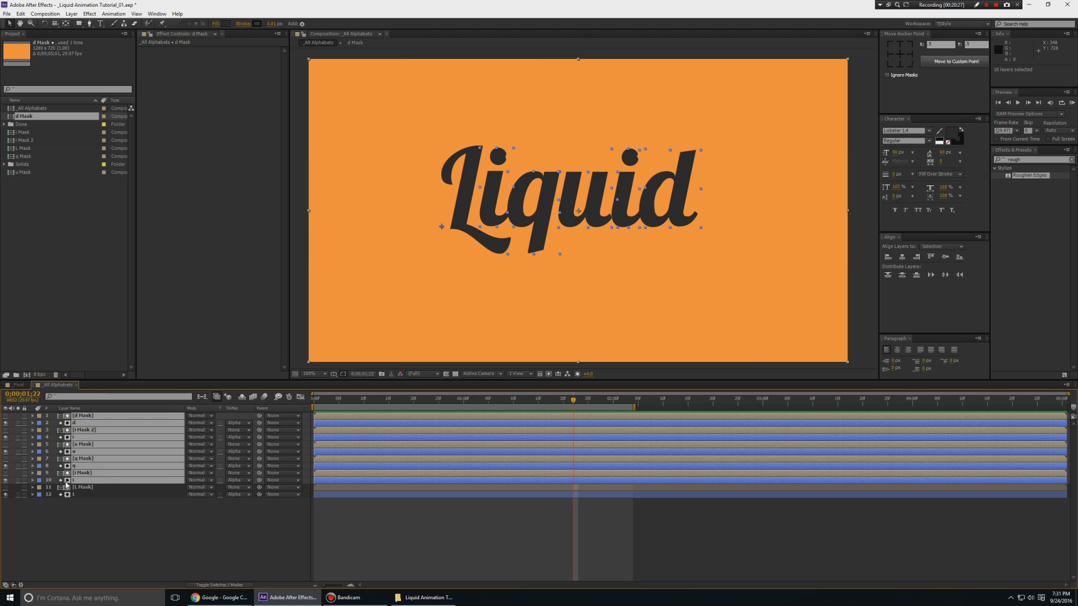
pyautogui.moveTo(320, 485); pyautogui.dragTo(446, 425)
pyautogui.keyDown('ctrl'); pyautogui.click(346, 480); pyautogui.keyUp('ctrl')
pyautogui.keyDown('ctrl'); pyautogui.click(346, 473); pyautogui.keyUp('ctrl')
pyautogui.keyDown('ctrl'); pyautogui.click(375, 465); pyautogui.keyUp('ctrl')
pyautogui.keyDown('ctrl'); pyautogui.click(377, 459); pyautogui.keyUp('ctrl')
pyautogui.keyDown('ctrl'); pyautogui.click(398, 453); pyautogui.keyUp('ctrl')
pyautogui.keyDown('ctrl'); pyautogui.click(398, 445); pyautogui.keyUp('ctrl')
pyautogui.keyDown('ctrl'); pyautogui.click(422, 437); pyautogui.keyUp('ctrl')
pyautogui.keyDown('ctrl'); pyautogui.click(423, 430); pyautogui.keyUp('ctrl')
# Preview the staggered write-on, replay it from the first frame, and examine the q's early reveal around 0;00;00;15
pyautogui.press('KP_0')
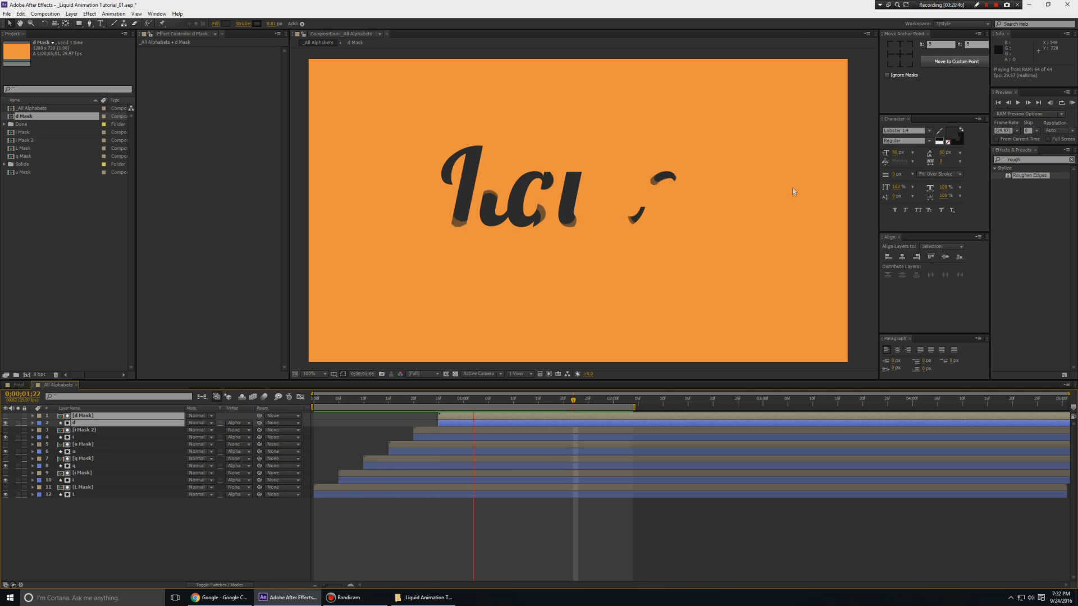
pyautogui.press('space')
pyautogui.press('Home')
pyautogui.press('space')
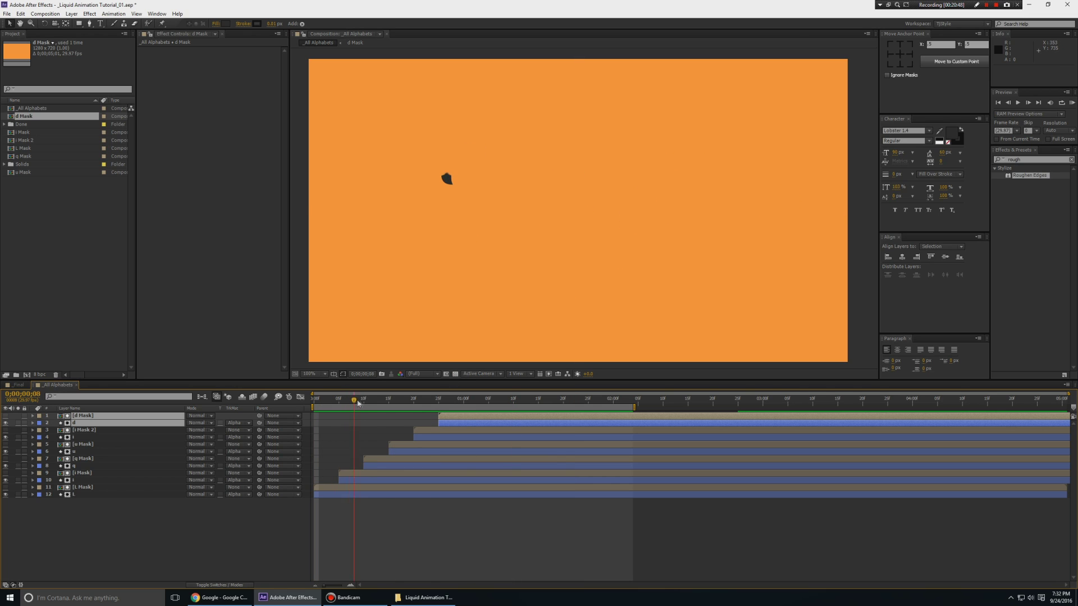
pyautogui.moveTo(397, 413)
pyautogui.mouseDown()
pyautogui.moveTo(359, 415)
pyautogui.moveTo(390, 414)
pyautogui.mouseUp()
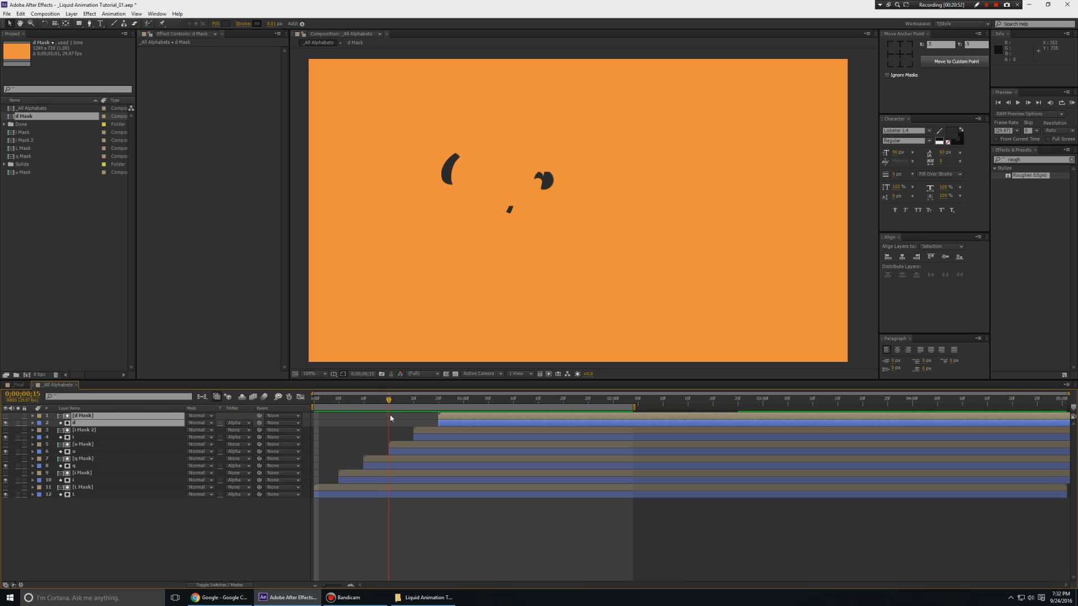
pyautogui.press('.')
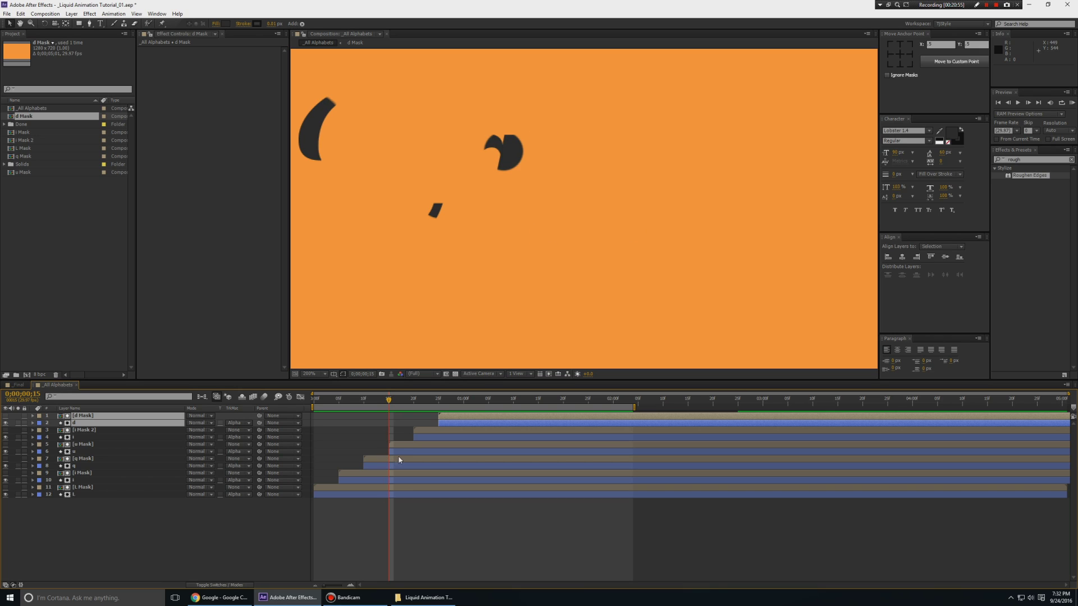
# Open the q Mask composition and keyframe its Stroke Brush Size at 0 on the first frame
pyautogui.click(506, 160)
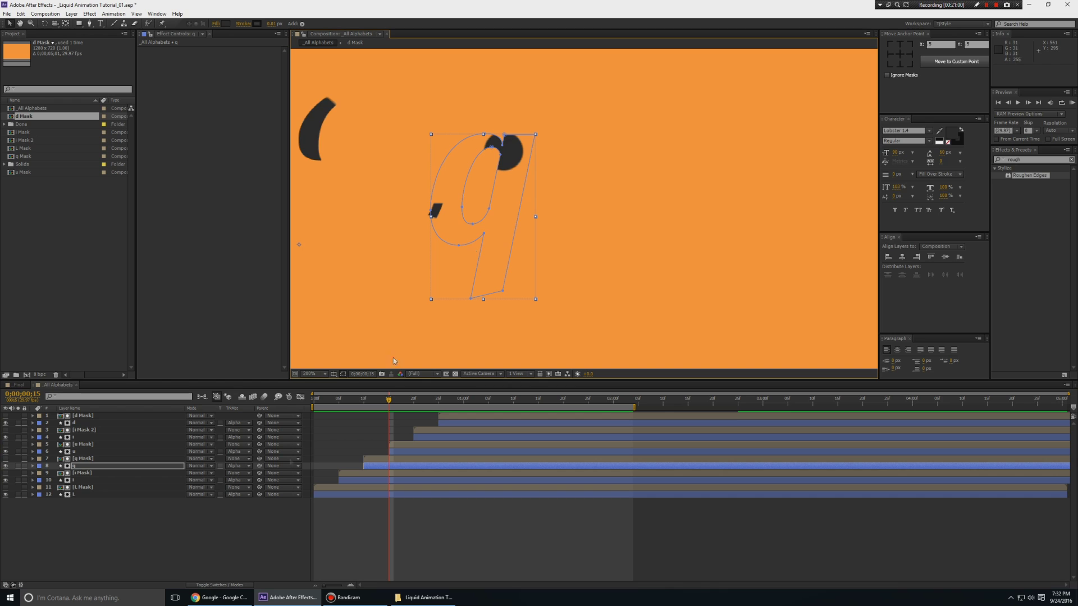
pyautogui.click(117, 527)
pyautogui.doubleClick(88, 464)
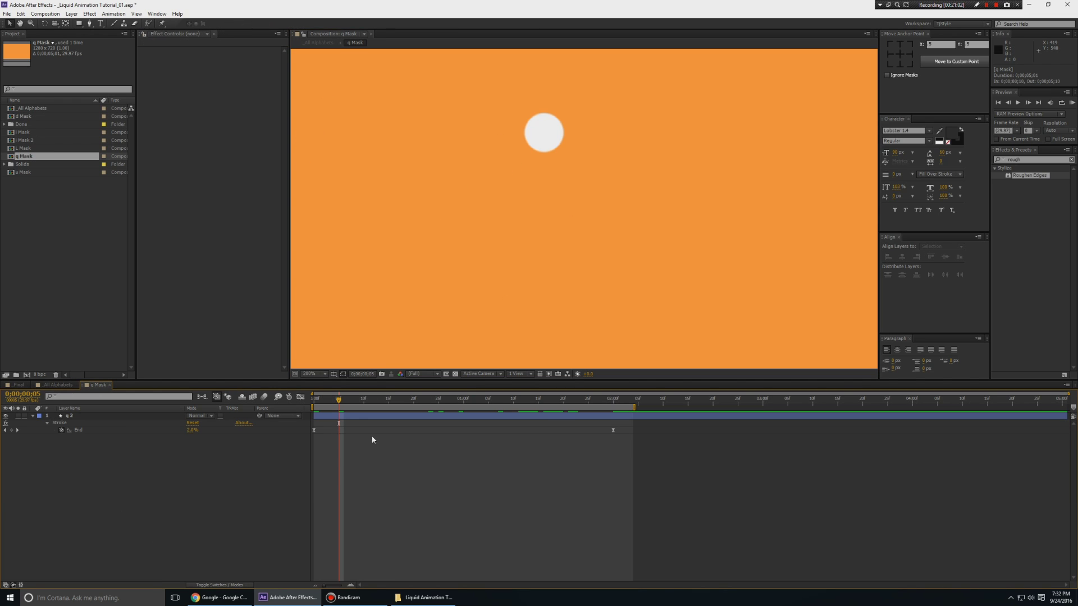
pyautogui.moveTo(335, 401); pyautogui.dragTo(313, 401)
pyautogui.click(81, 416)
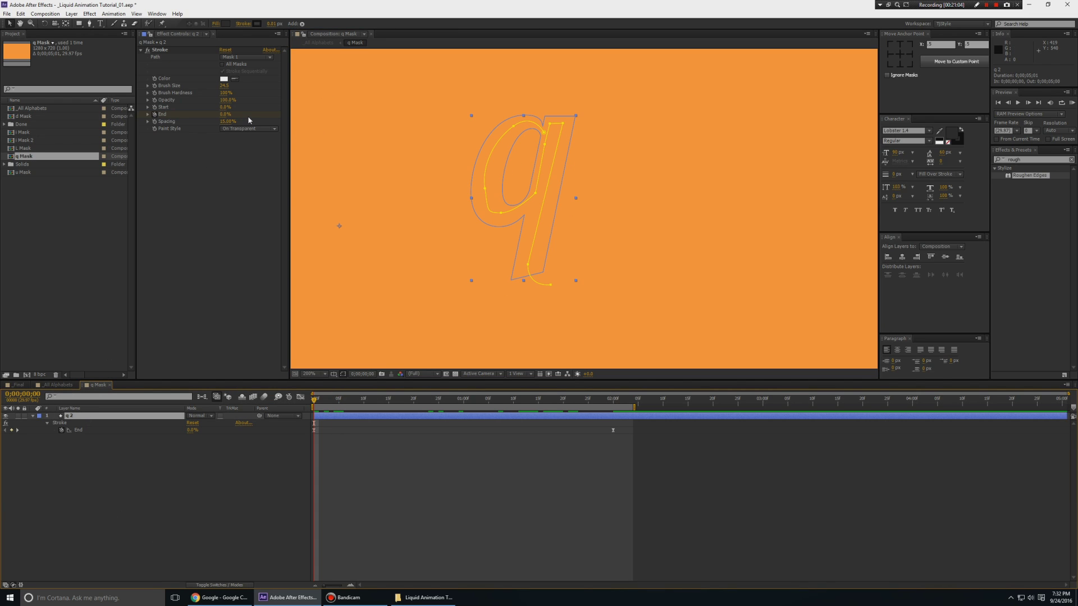
pyautogui.click(162, 88)
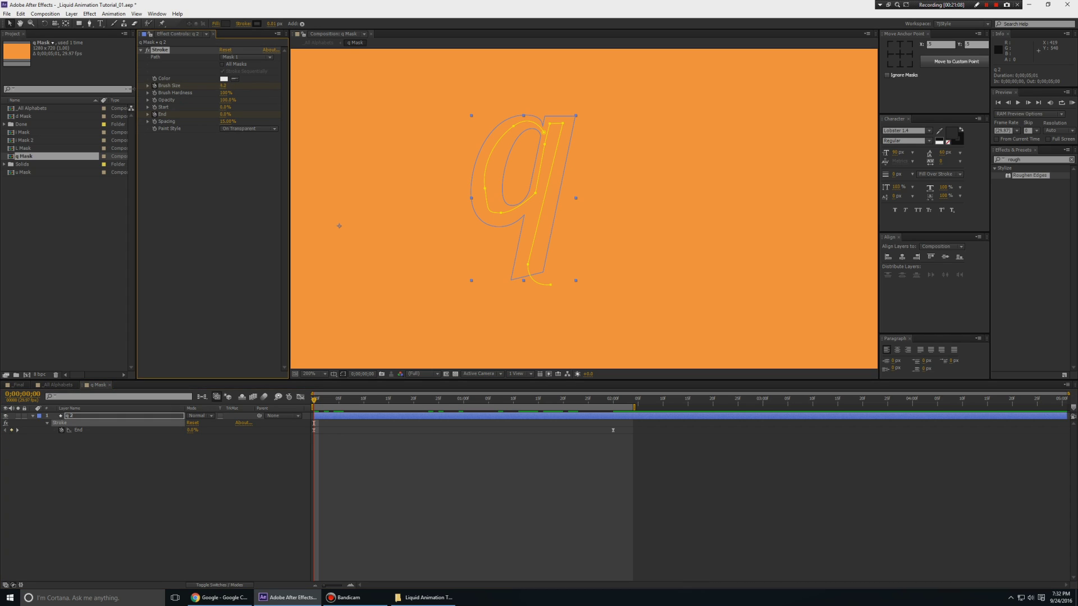
pyautogui.moveTo(130, 88); pyautogui.dragTo(105, 90)
# Set the q stroke's Brush Size to 25 at 0;00;00;10
pyautogui.moveTo(344, 402); pyautogui.dragTo(365, 401)
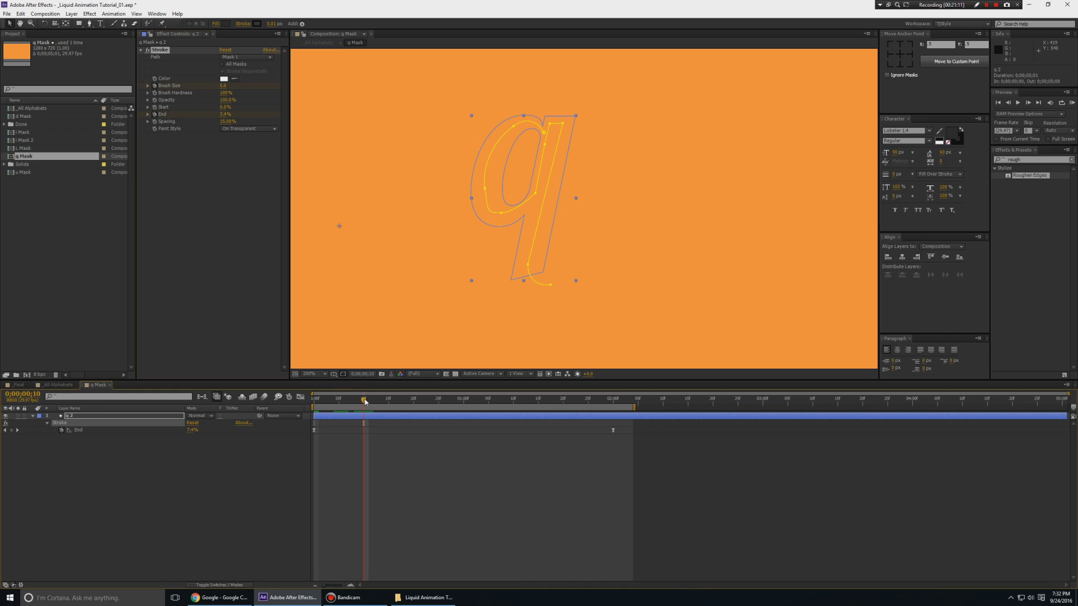
pyautogui.click(224, 87)
pyautogui.write('25')
pyautogui.press('Return')
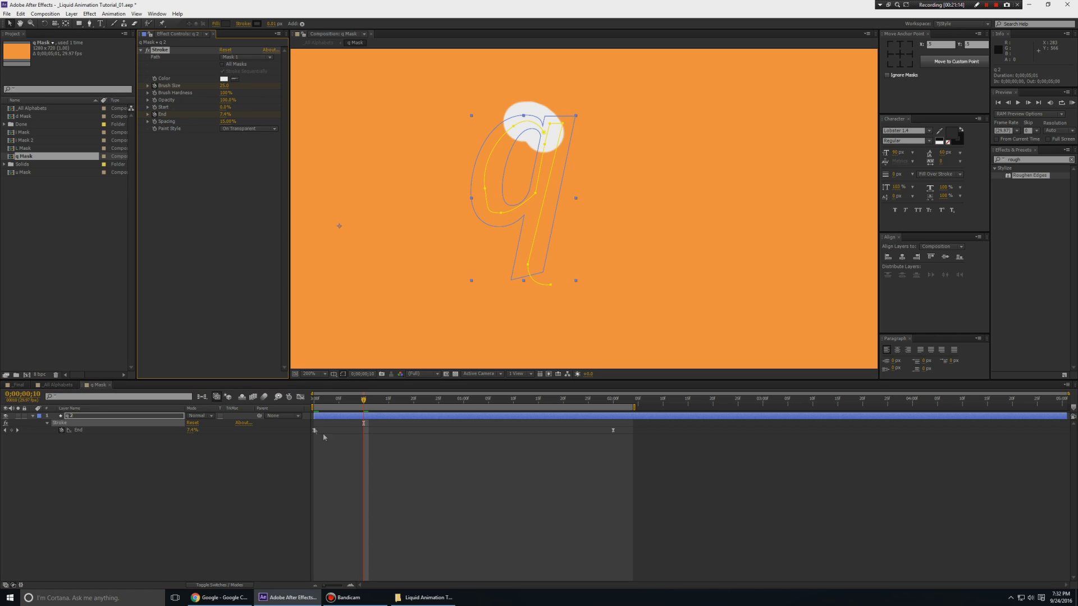
# Preview the q's growing stroke, then reveal its keyframes and move the second Brush Size keyframe to 0;00;00;20
pyautogui.moveTo(361, 402); pyautogui.dragTo(306, 401)
pyautogui.press('space')
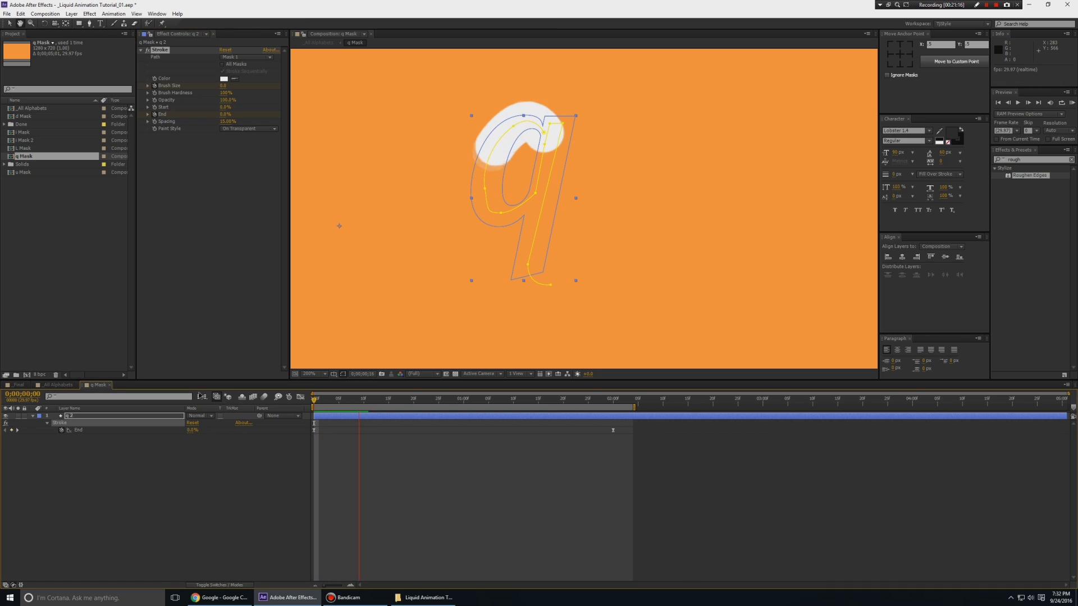
pyautogui.press('space')
pyautogui.press('u')
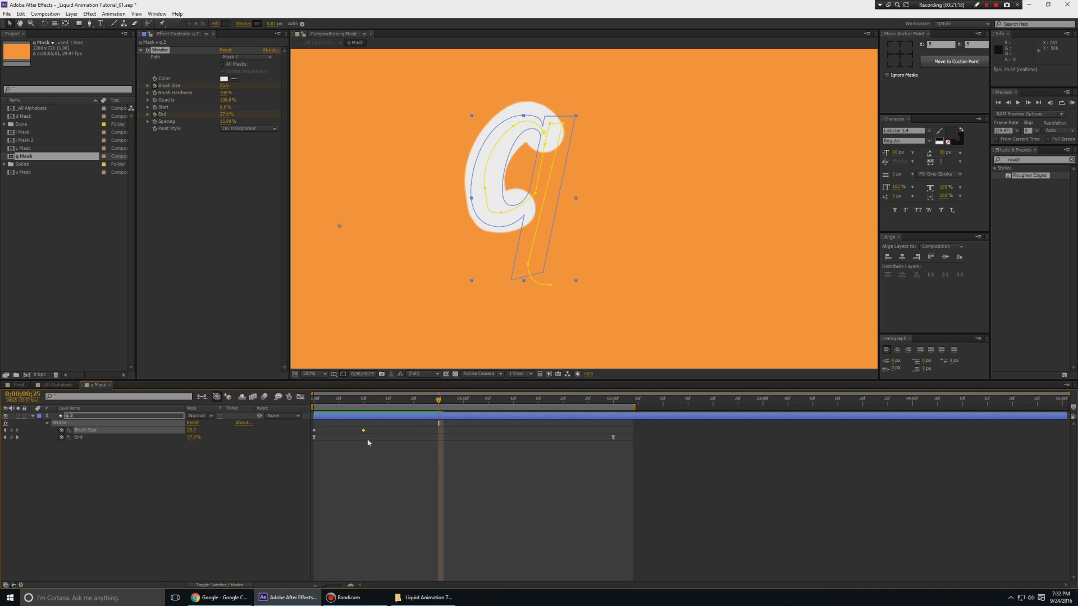
pyautogui.moveTo(364, 432); pyautogui.dragTo(404, 433)
# Preview the q's retimed stroke, close q Mask, and replay the staggered write-on in _All Alphabets
pyautogui.press('space')
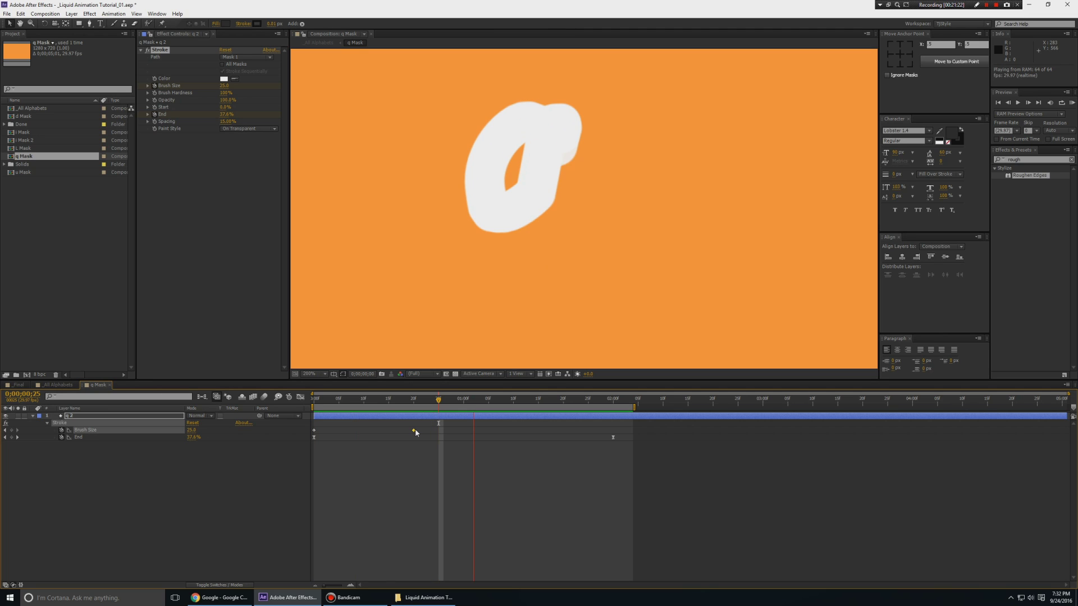
pyautogui.press('space')
pyautogui.click(116, 513)
pyautogui.hotkey('ctrl', 'w')
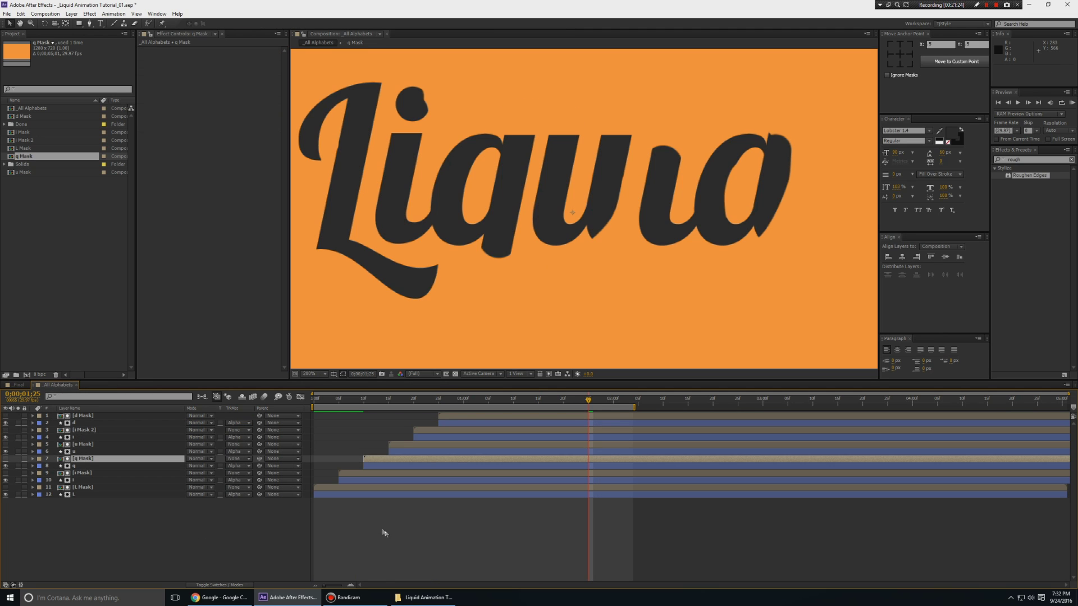
pyautogui.press('Home')
pyautogui.press('space')
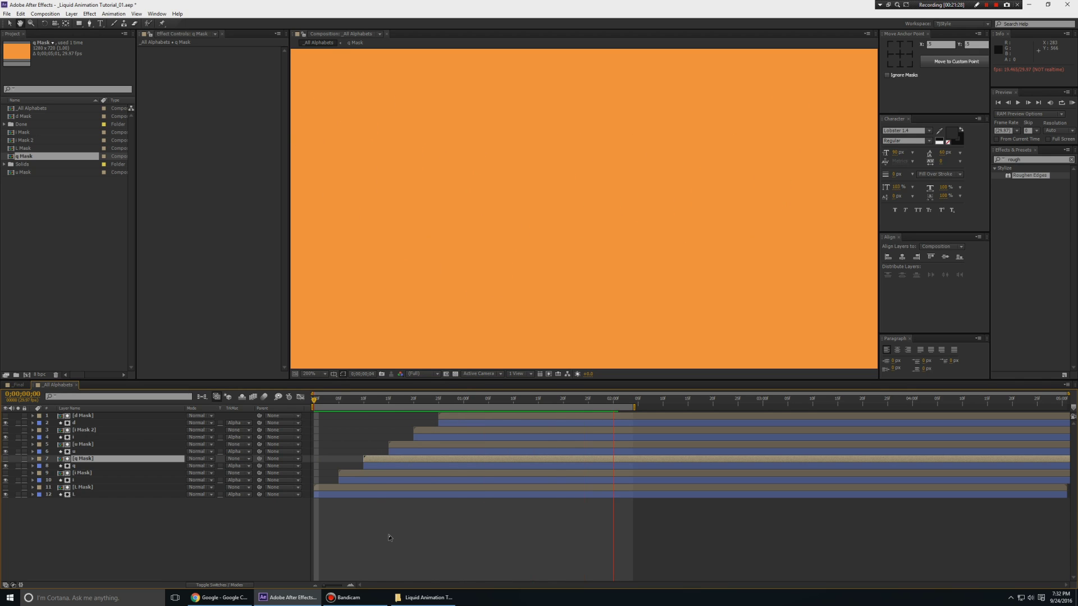
pyautogui.press('space')
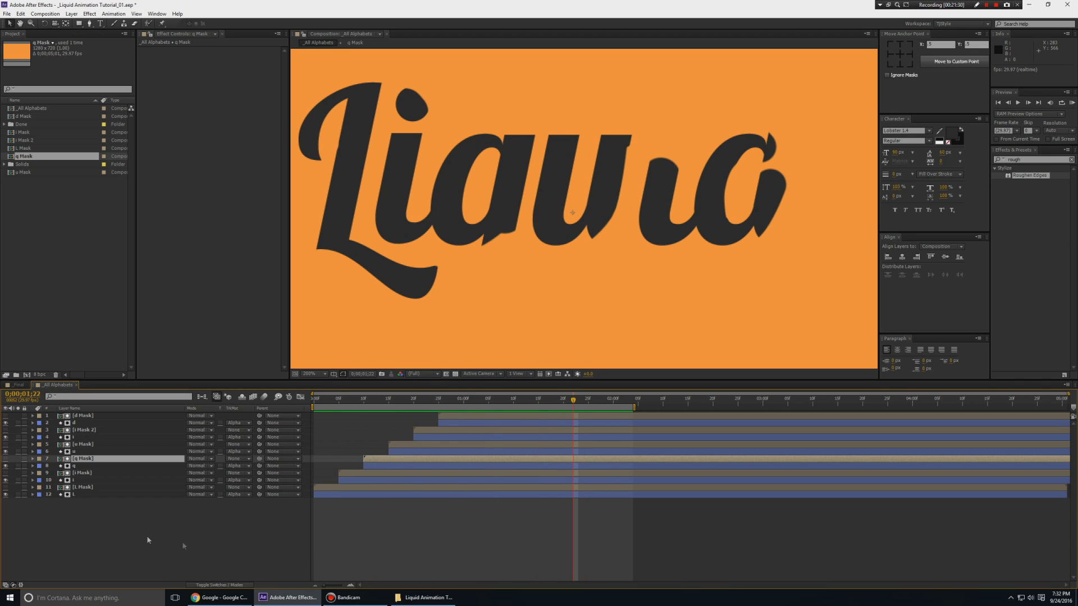
# Open the i Mask 2 composition and delete the mask path vertices that loop around inside the i's dot
pyautogui.doubleClick(86, 430)
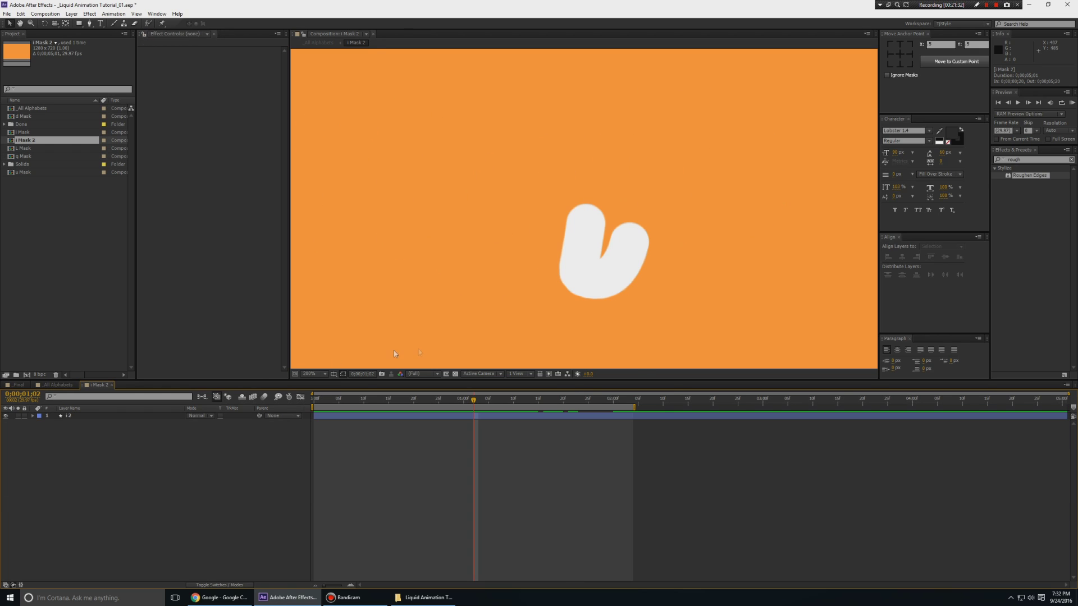
pyautogui.click(90, 416)
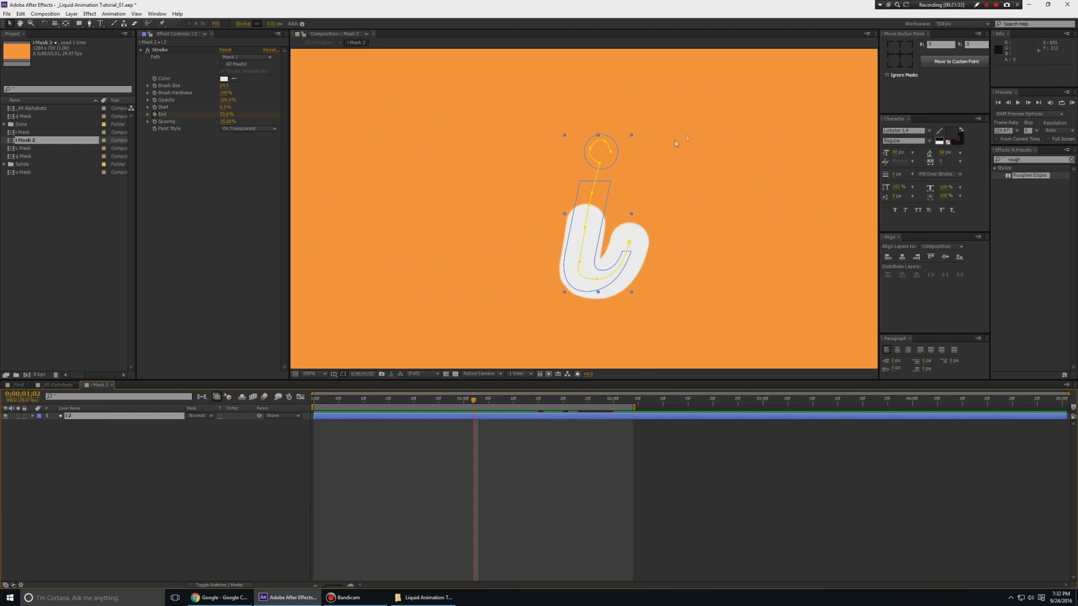
pyautogui.click(595, 161)
pyautogui.press('Delete')
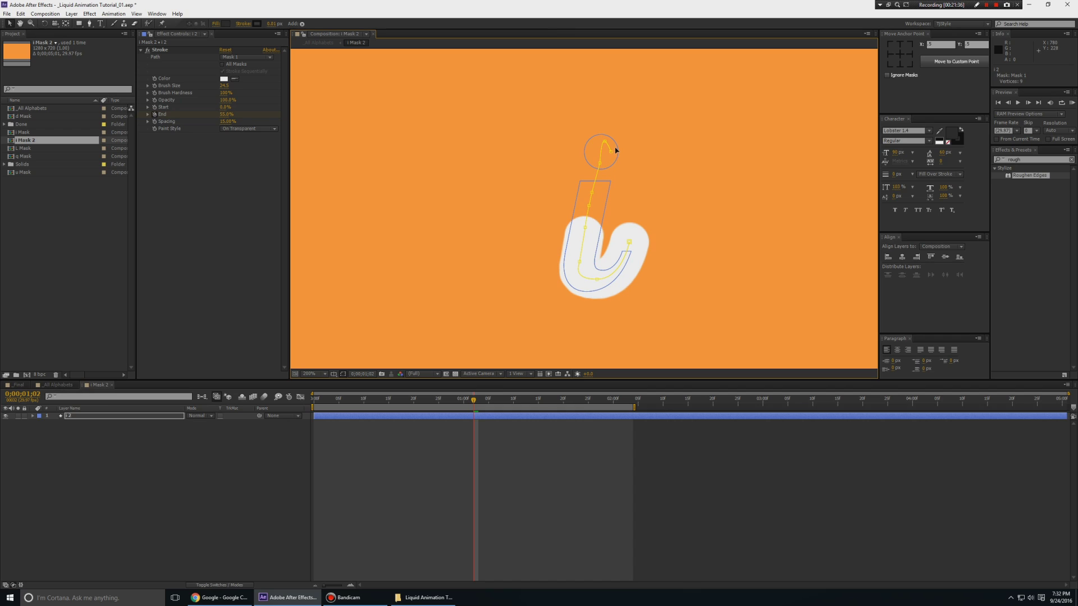
pyautogui.click(605, 142)
pyautogui.press('Delete')
pyautogui.click(610, 152)
pyautogui.press('Delete')
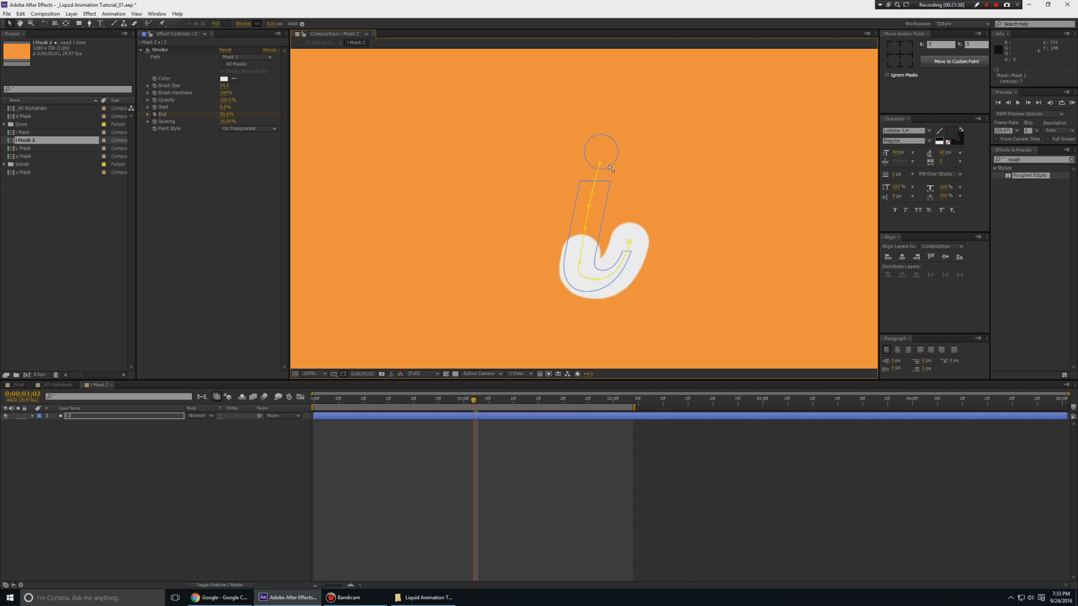
# Redraw the end of the i's mask path with the Pen tool as a loop inside its dot
pyautogui.press('g')
pyautogui.moveTo(600, 164)
pyautogui.mouseDown()
pyautogui.moveTo(615, 158)
pyautogui.moveTo(605, 139)
pyautogui.moveTo(589, 147)
pyautogui.moveTo(593, 158)
pyautogui.mouseUp()
pyautogui.press('v')
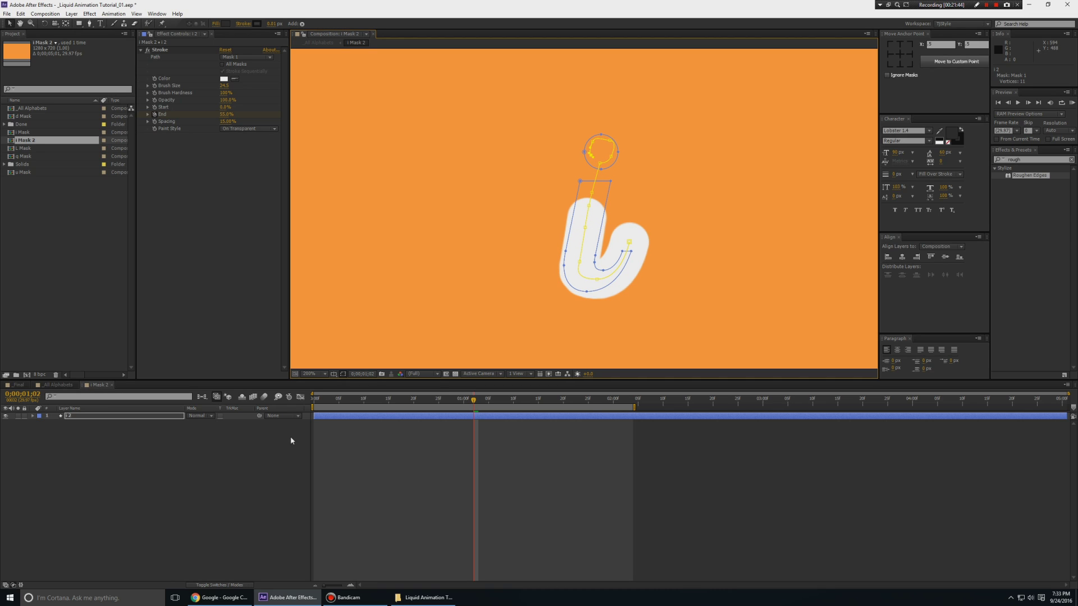
# Close i Mask 2 and check the second i's dot reveal through to the completed word in _All Alphabets
pyautogui.hotkey('ctrl', 'w')
pyautogui.moveTo(393, 404); pyautogui.dragTo(578, 403)
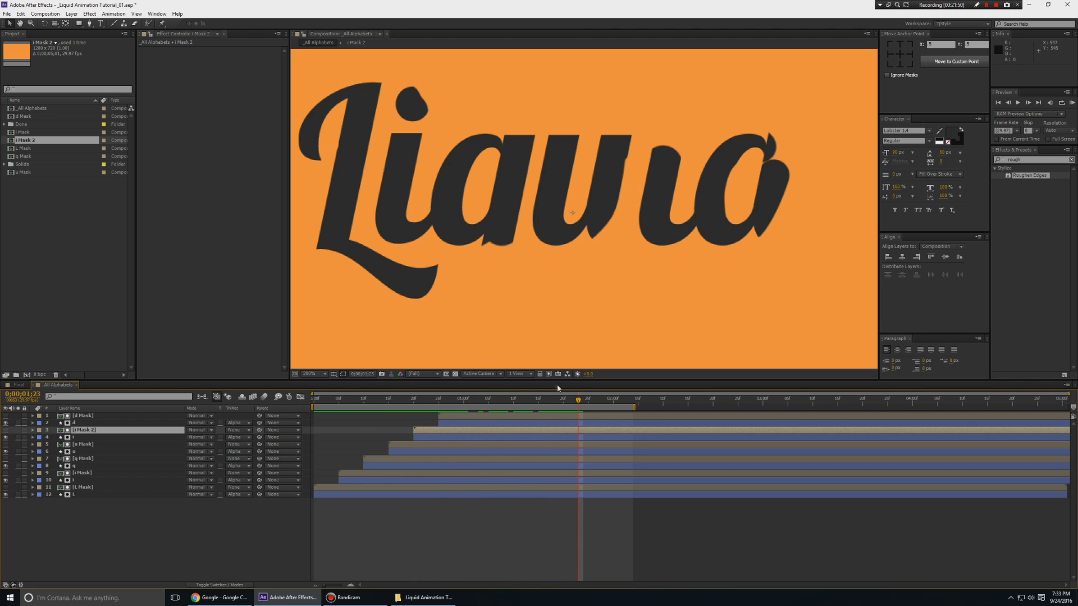
pyautogui.press('space')
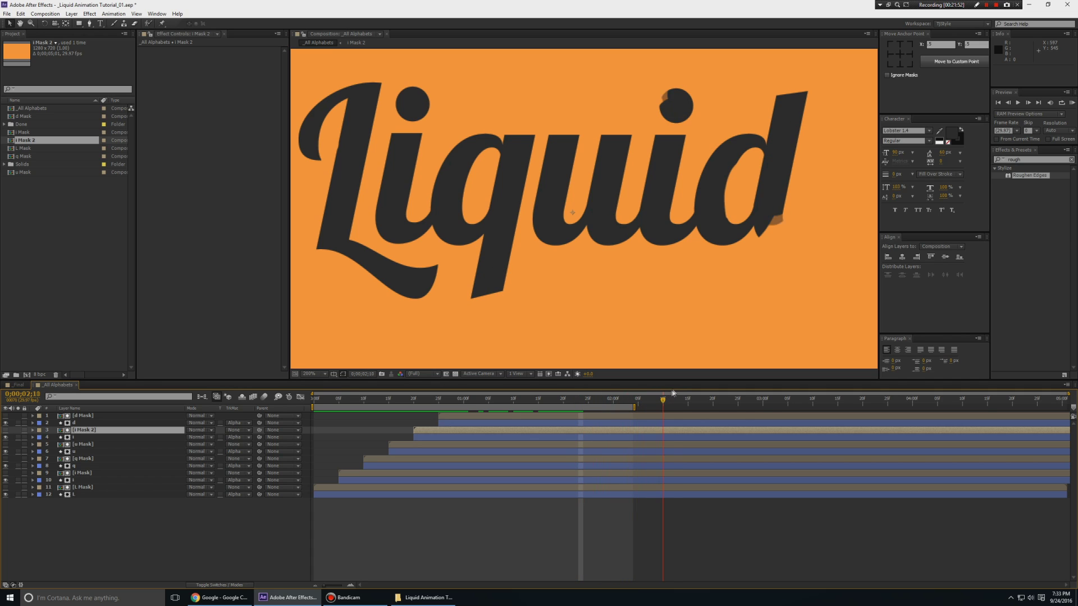
pyautogui.scroll(-3, 559, 157)
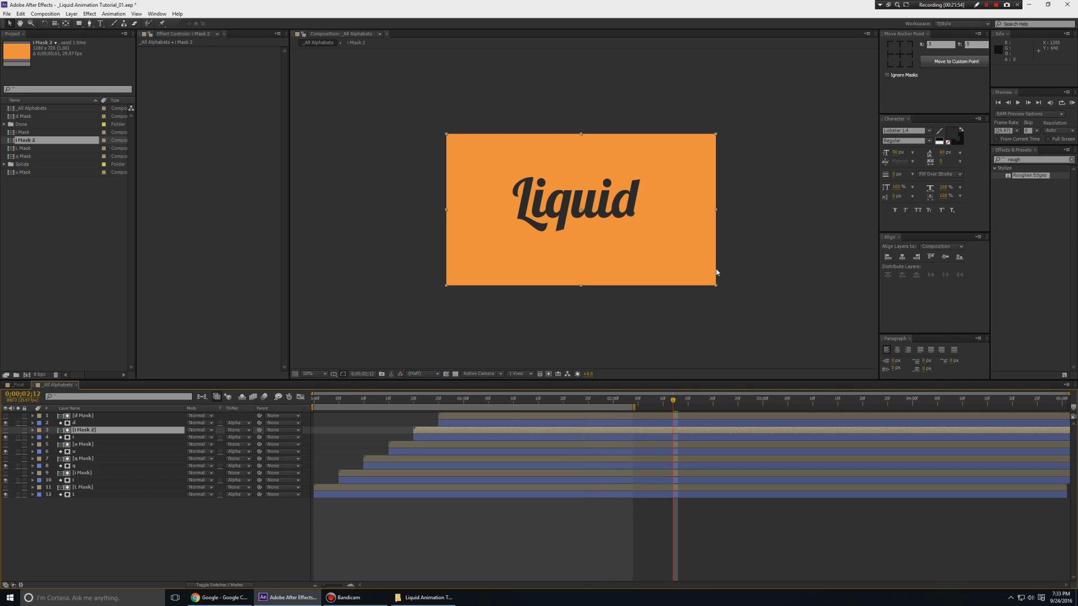
pyautogui.scroll(2, 752, 248)
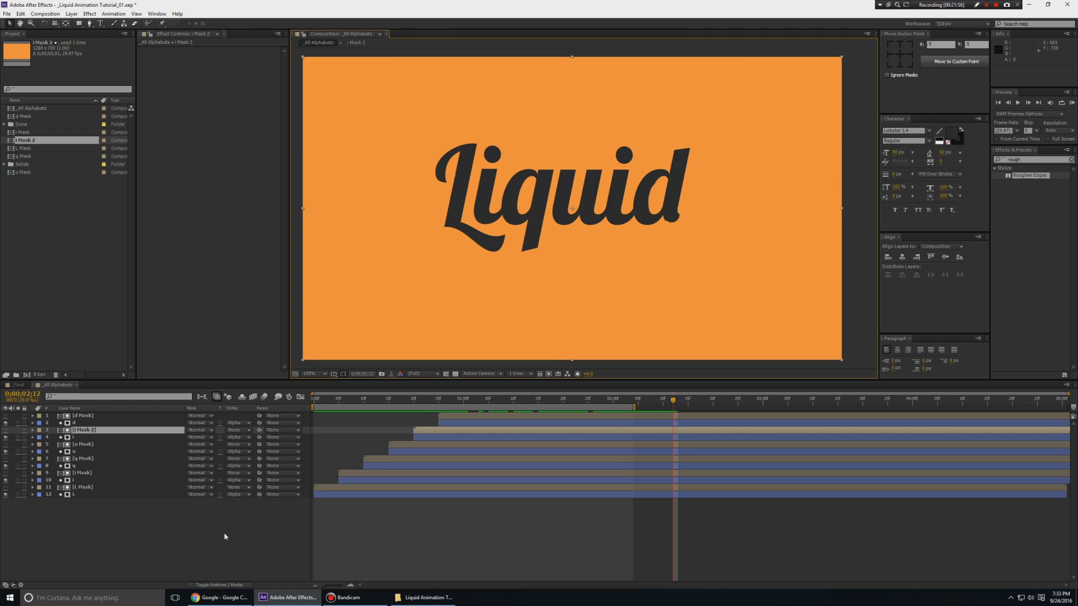
# Create a new 1280 x 720 composition named _Final at 29.97 fps with a duration of 0;00;05;01
pyautogui.rightClick(44, 247)
pyautogui.click(76, 251)
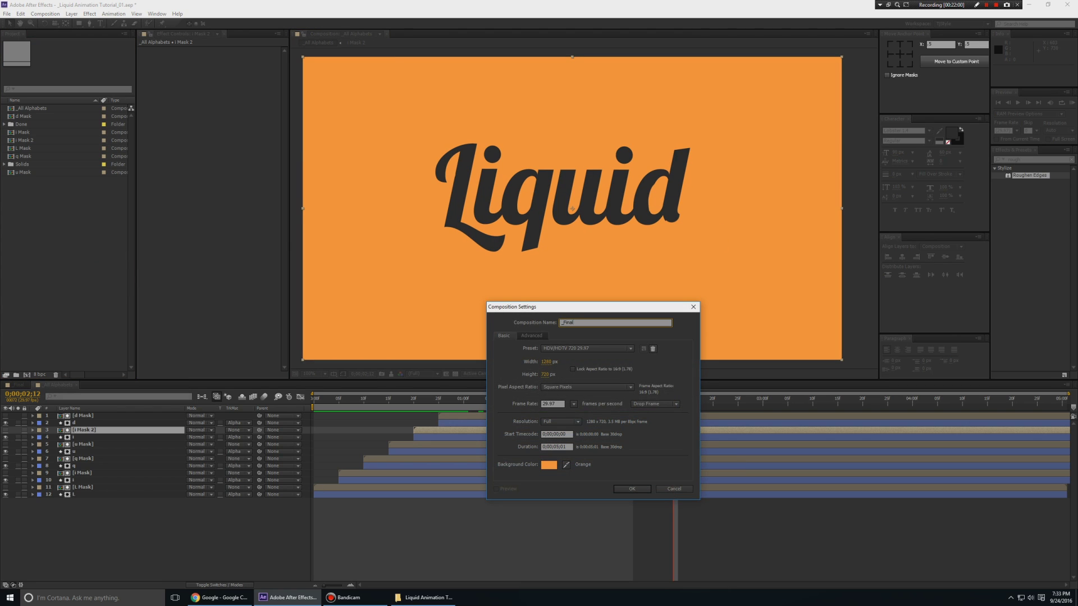
pyautogui.press('Return')
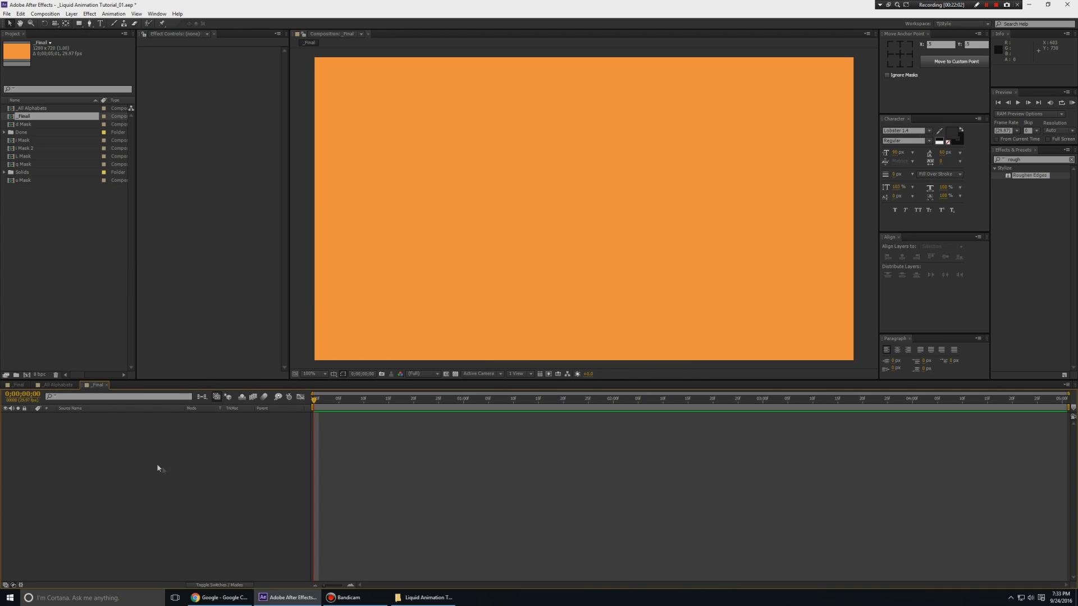
# Change the _Final composition's background colour from orange to a light grey-white
pyautogui.rightClick(145, 436)
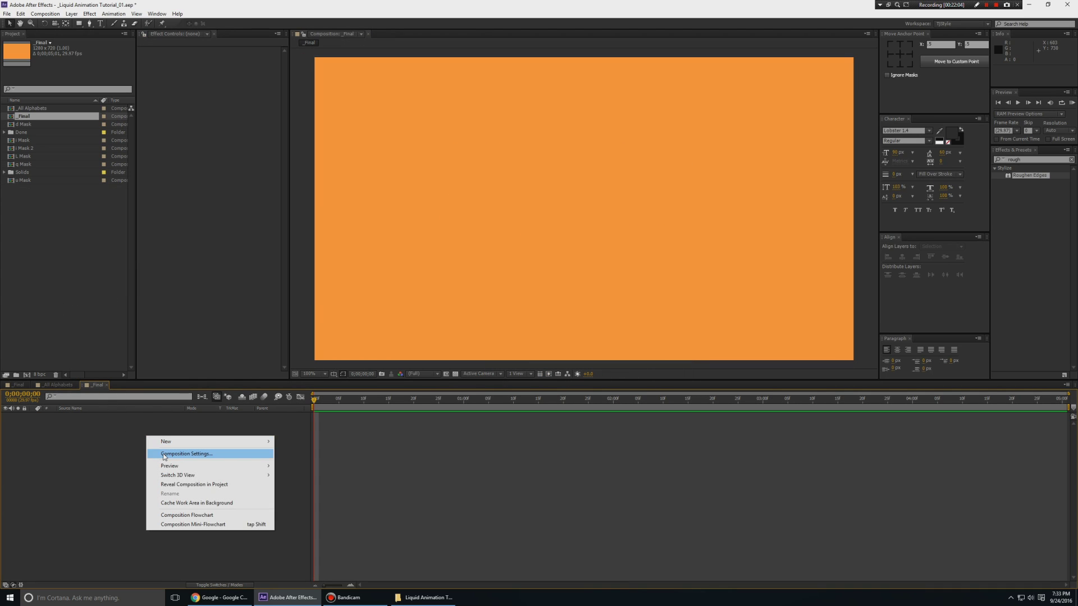
pyautogui.click(185, 454)
pyautogui.click(549, 465)
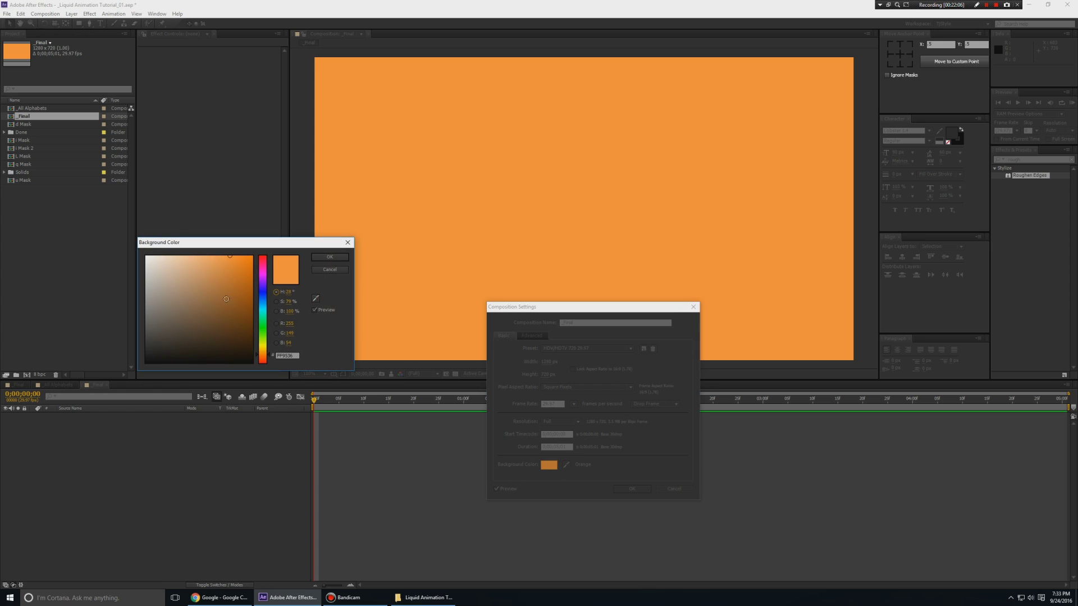
pyautogui.moveTo(185, 287)
pyautogui.mouseDown()
pyautogui.moveTo(161, 267)
pyautogui.moveTo(104, 260)
pyautogui.mouseUp()
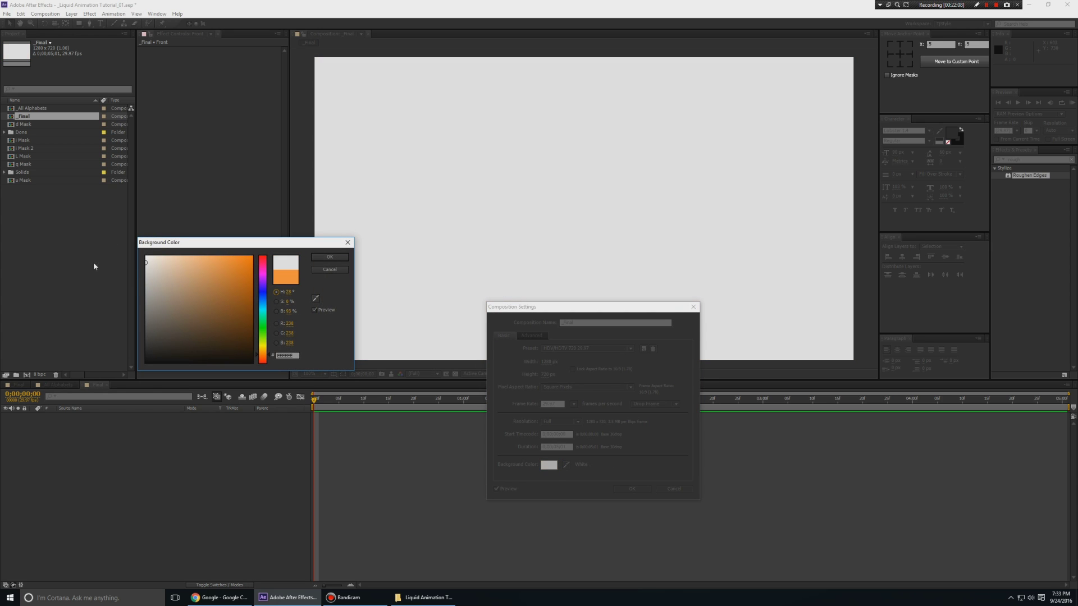
pyautogui.click(323, 257)
pyautogui.click(639, 486)
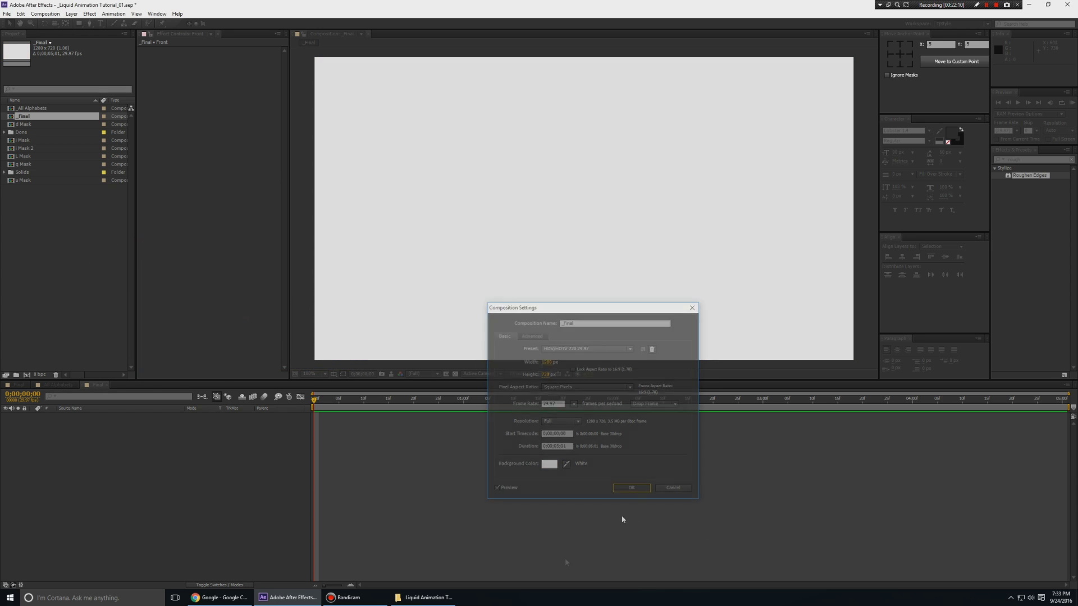
# Add the _All Alphabets composition to the _Final timeline and scrub to about 0;00;02;02 to check the writing animation
pyautogui.moveTo(37, 108); pyautogui.dragTo(103, 446)
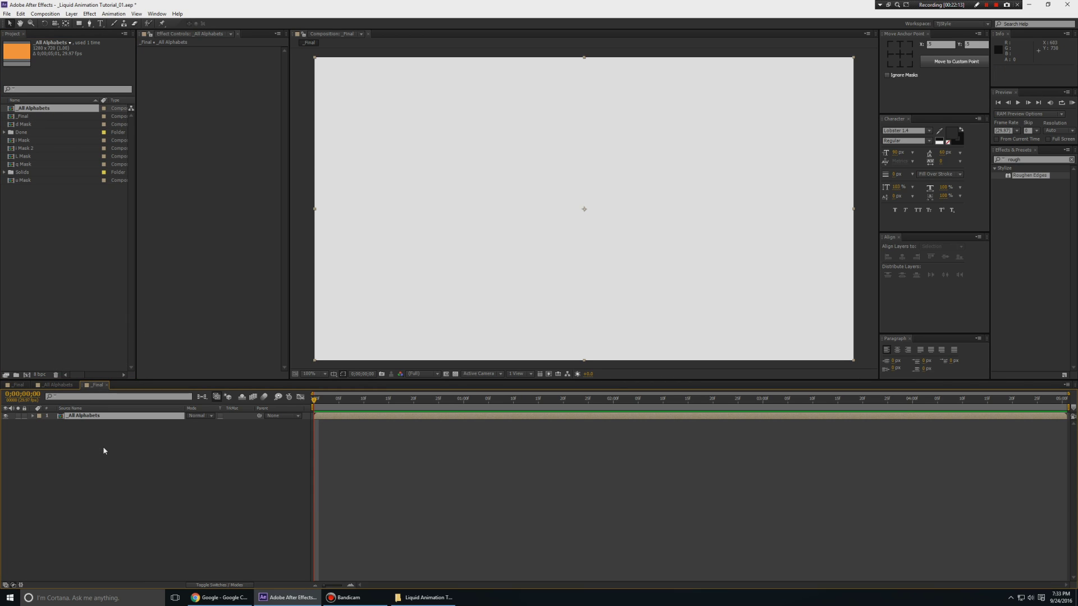
pyautogui.moveTo(314, 402); pyautogui.dragTo(621, 432)
pyautogui.click(149, 457)
pyautogui.click(372, 415)
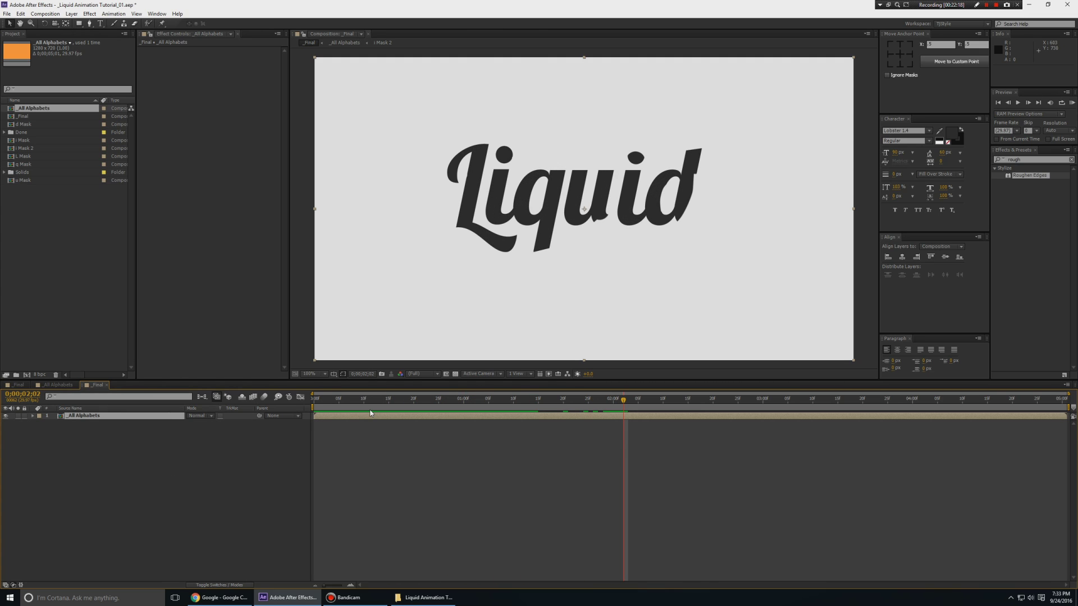
# Duplicate the _All Alphabets layer twice, starting the middle copy at frame 10 and the top copy at frame 20
pyautogui.hotkey('ctrl', 'd')
pyautogui.moveTo(353, 419); pyautogui.dragTo(378, 419)
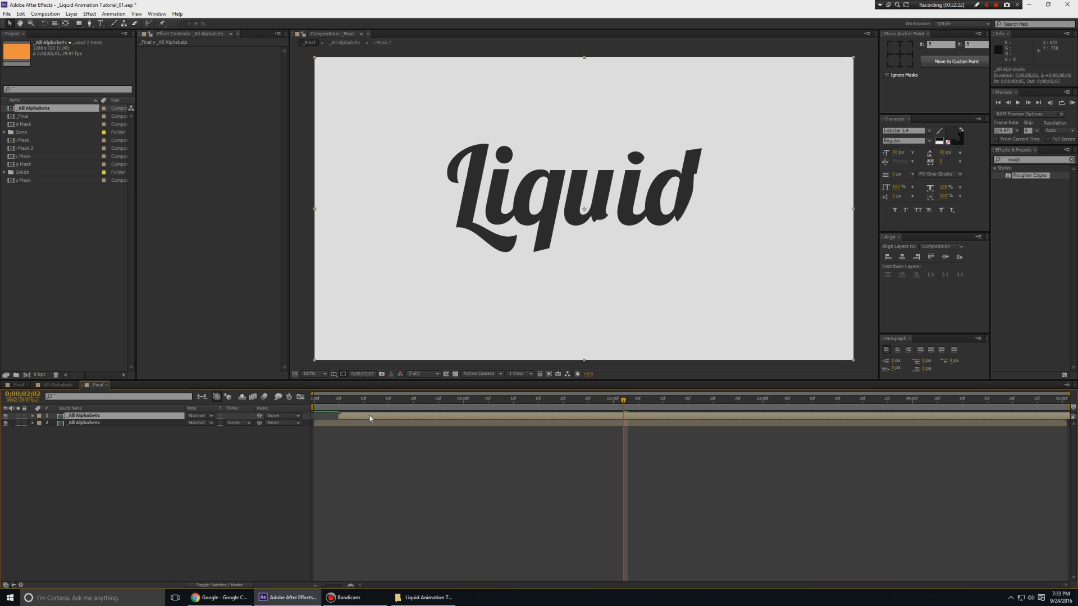
pyautogui.hotkey('ctrl', 'd')
pyautogui.moveTo(361, 421); pyautogui.dragTo(436, 417)
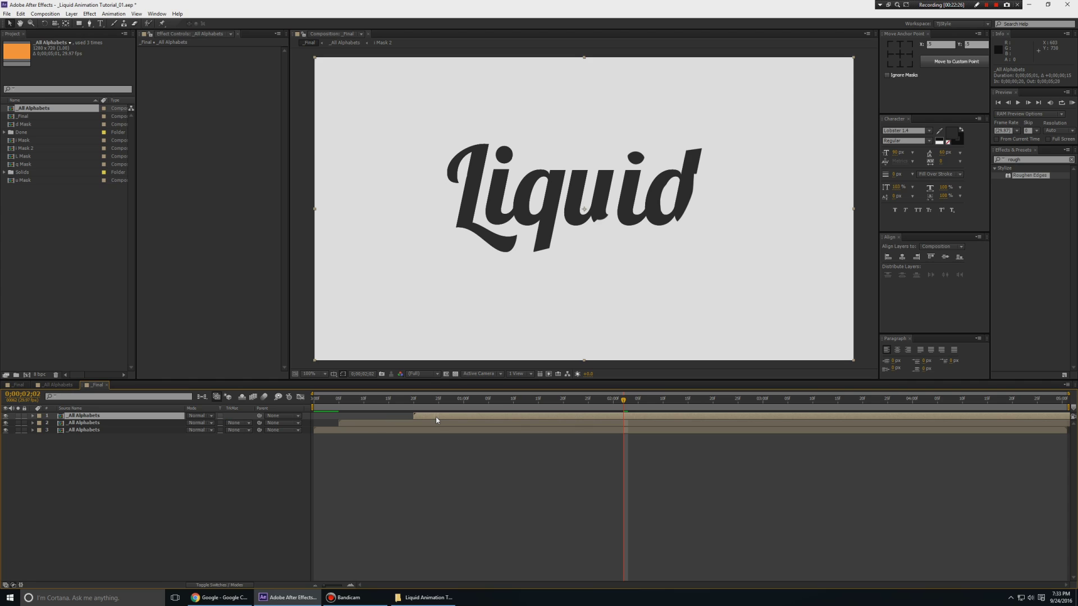
pyautogui.moveTo(355, 424); pyautogui.dragTo(376, 426)
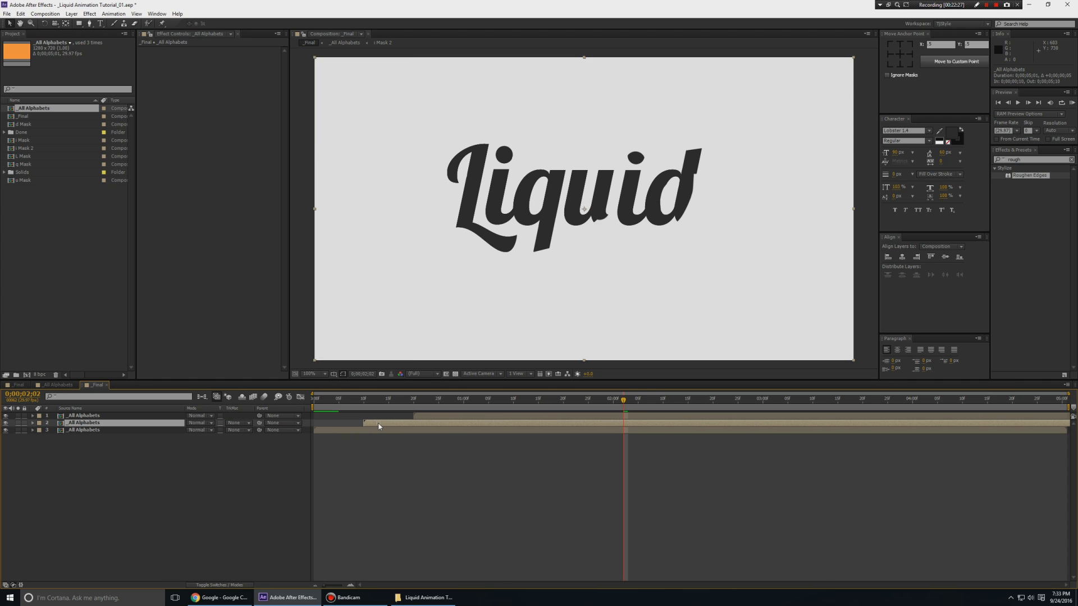
# At 0;00;01;00, apply a Fill effect to the bottom _All Alphabets layer and sample its orange from the composition thumbnail
pyautogui.moveTo(331, 399); pyautogui.dragTo(464, 405)
pyautogui.doubleClick(1035, 159)
pyautogui.write('f')
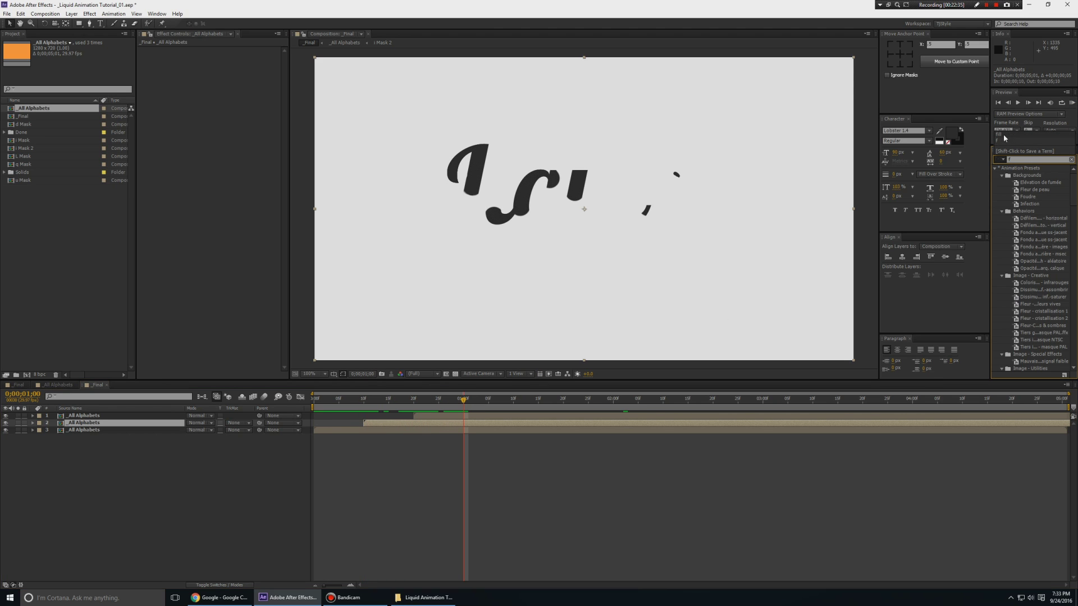
pyautogui.click(1004, 135)
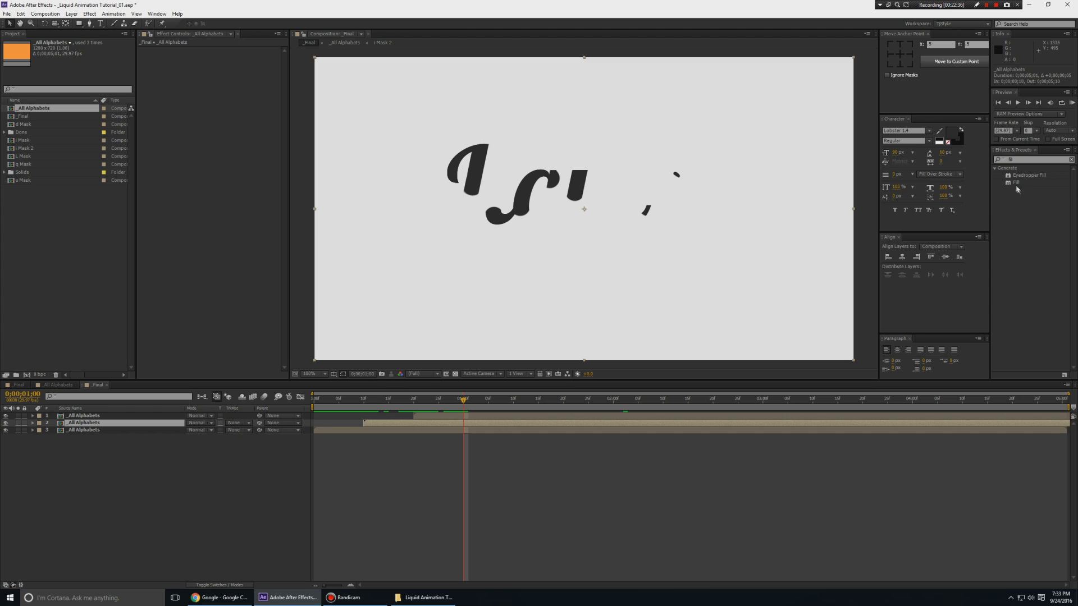
pyautogui.moveTo(1017, 189); pyautogui.dragTo(96, 434)
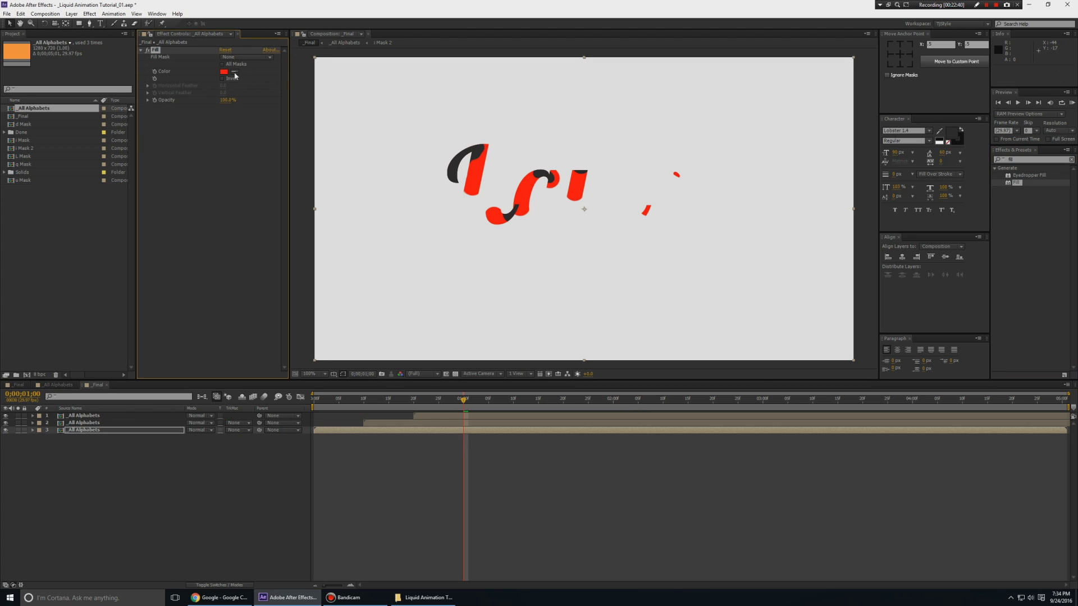
pyautogui.click(235, 71)
pyautogui.click(20, 52)
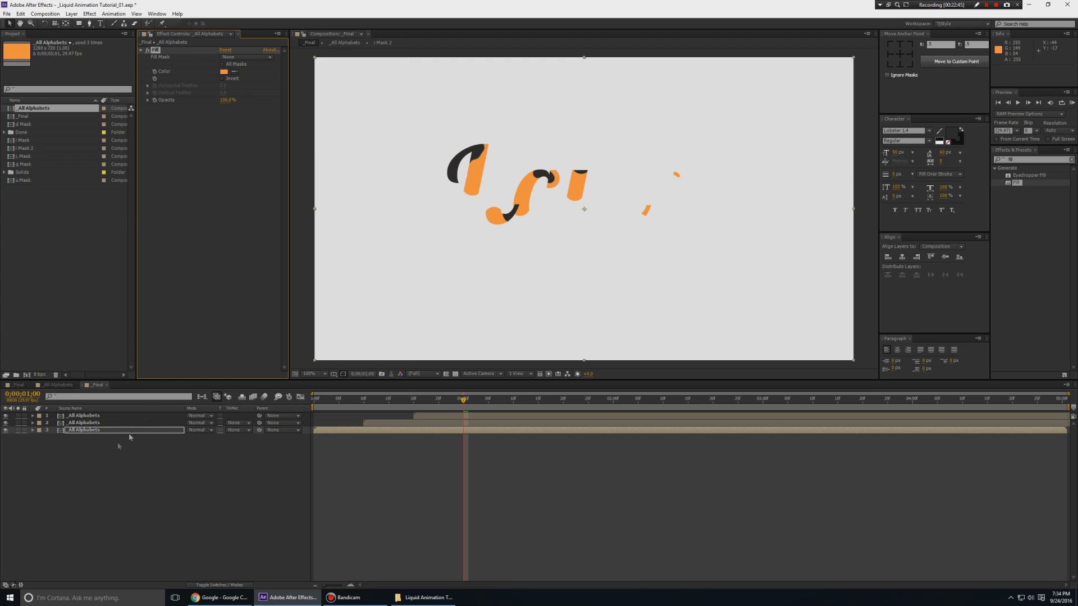
# Paste the Fill effect onto the middle _All Alphabets layer and set its colour to an orange with 100% saturation
pyautogui.click(96, 427)
pyautogui.hotkey('ctrl', 'v')
pyautogui.click(223, 71)
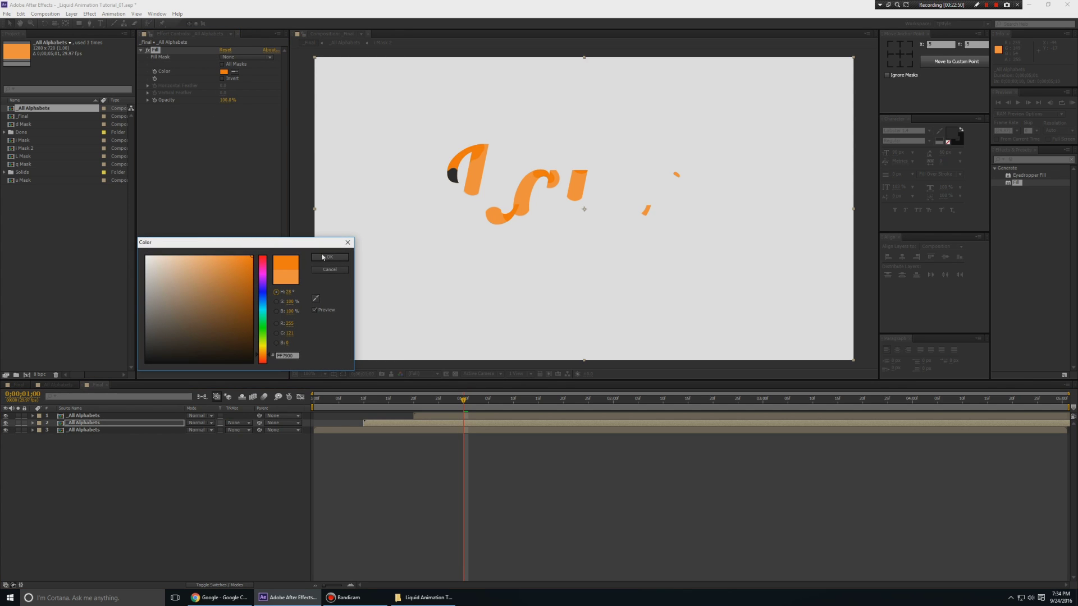
pyautogui.click(323, 258)
# Try the pasted Fill effect on the top _All Alphabets layer with its hue shifted to red, colour FF4436
pyautogui.click(97, 418)
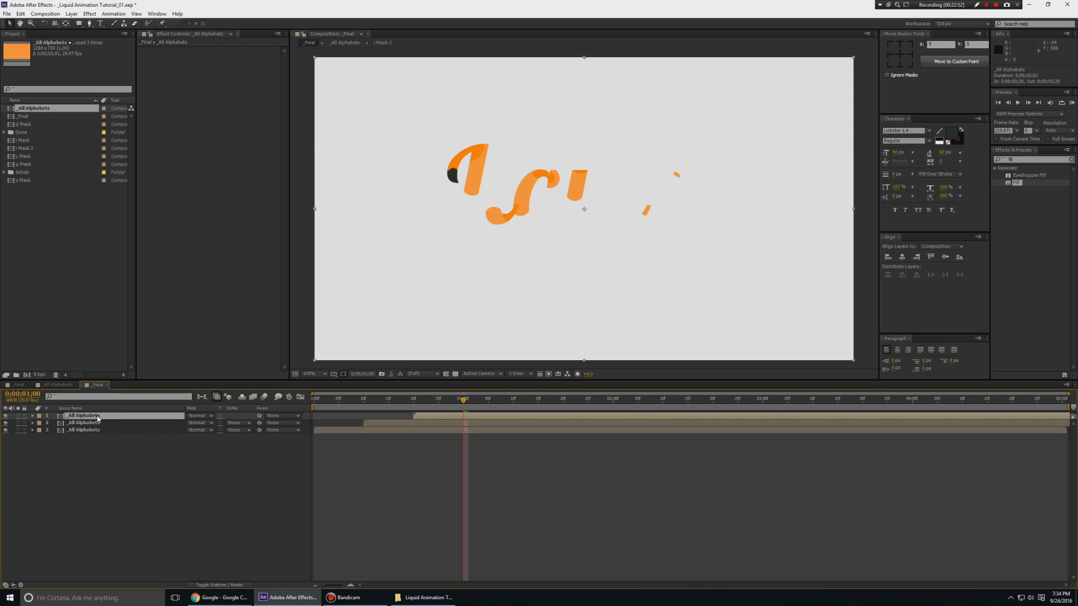
pyautogui.hotkey('ctrl', 'v')
pyautogui.hotkey('ctrl', 'z')
pyautogui.hotkey('ctrl', 'v')
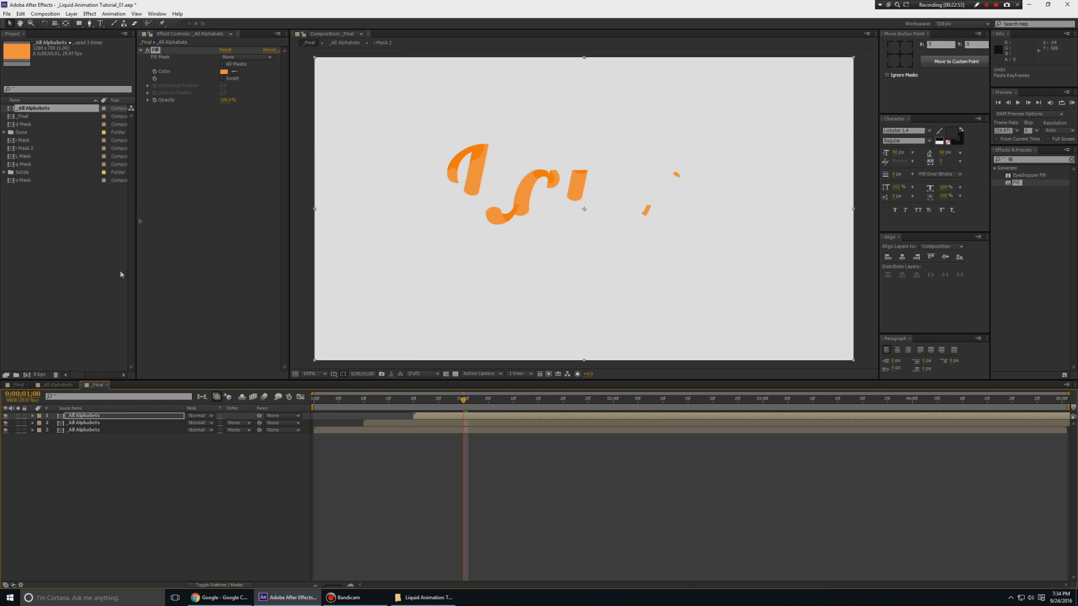
pyautogui.click(226, 73)
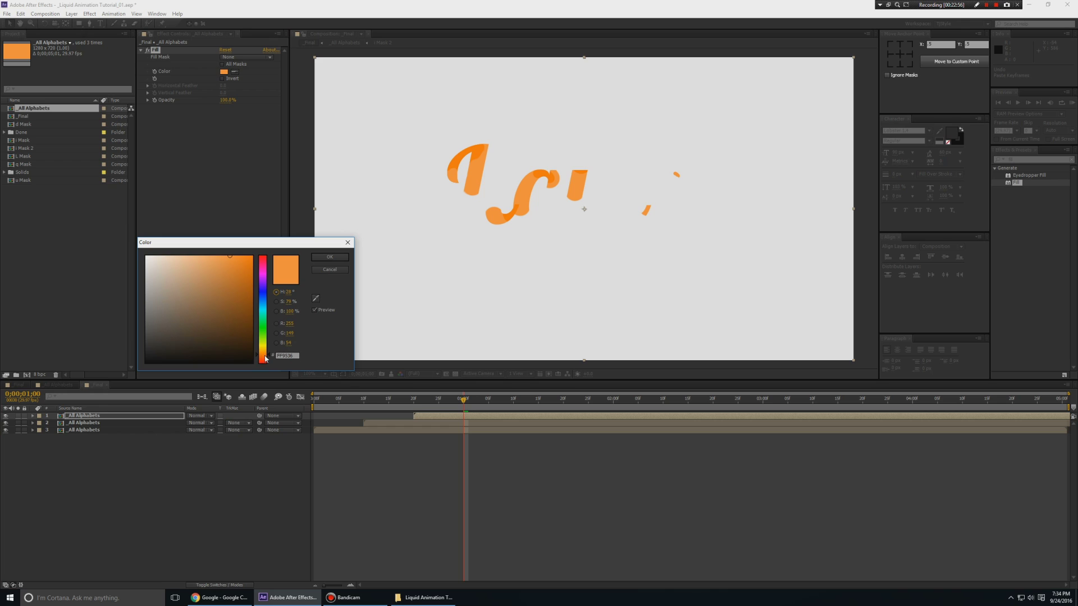
pyautogui.click(265, 357)
pyautogui.moveTo(265, 362); pyautogui.dragTo(266, 365)
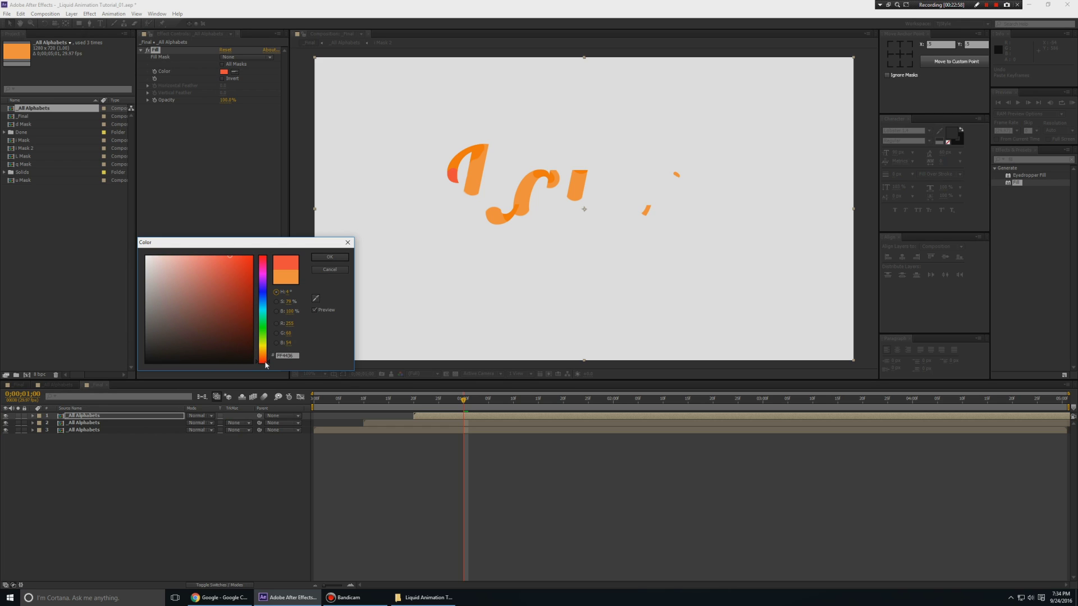
pyautogui.click(329, 258)
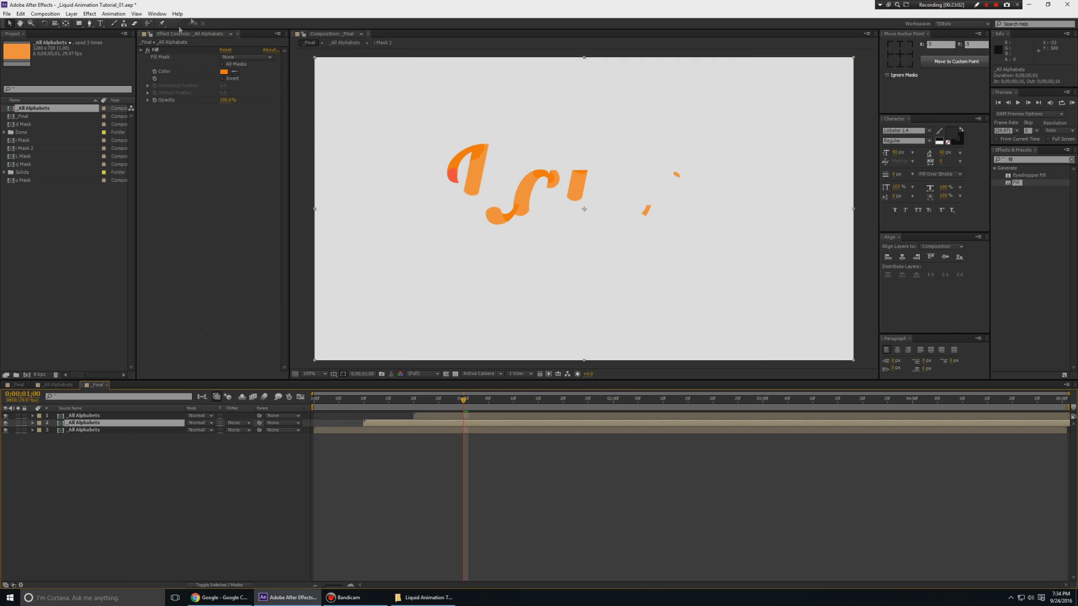
# Move the middle layer's saturated orange Fill to the top layer and give the middle layer a deeper red-orange Fill
pyautogui.click(84, 416)
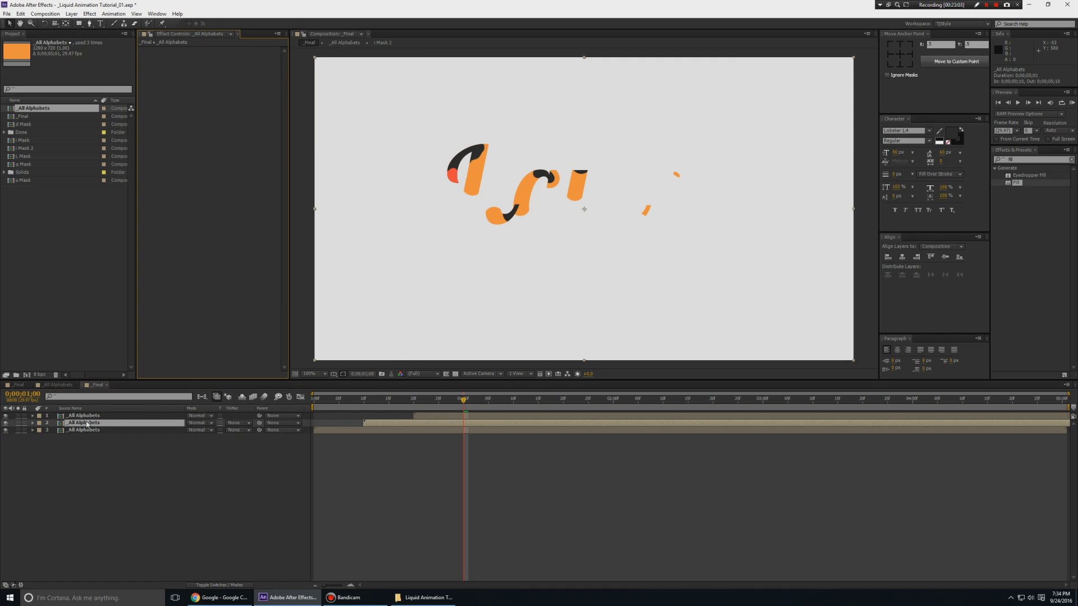
pyautogui.hotkey('ctrl', 'v')
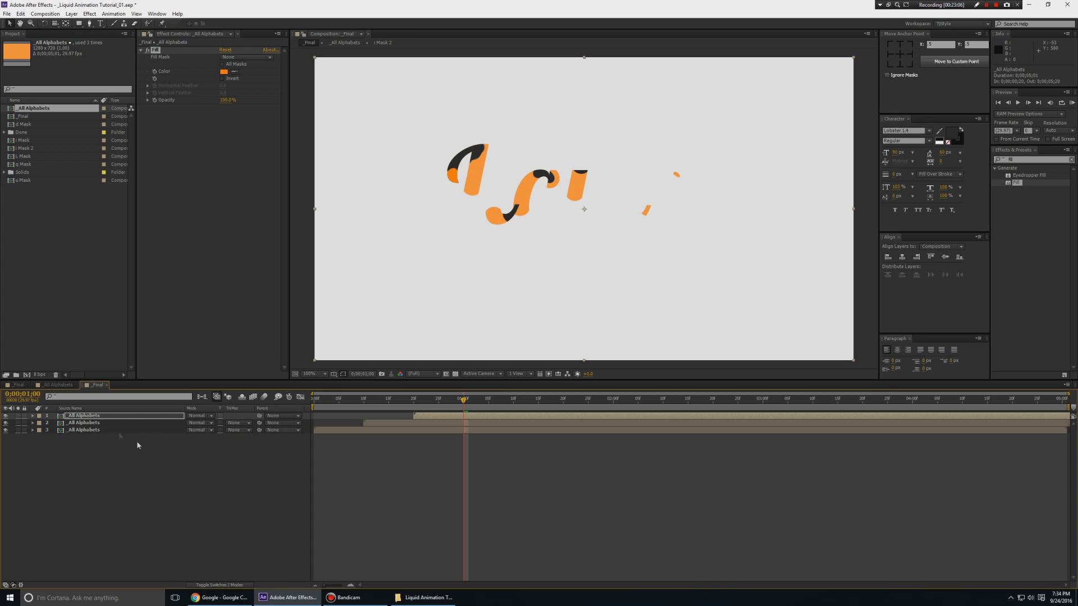
pyautogui.click(112, 422)
pyautogui.hotkey('ctrl', 'v')
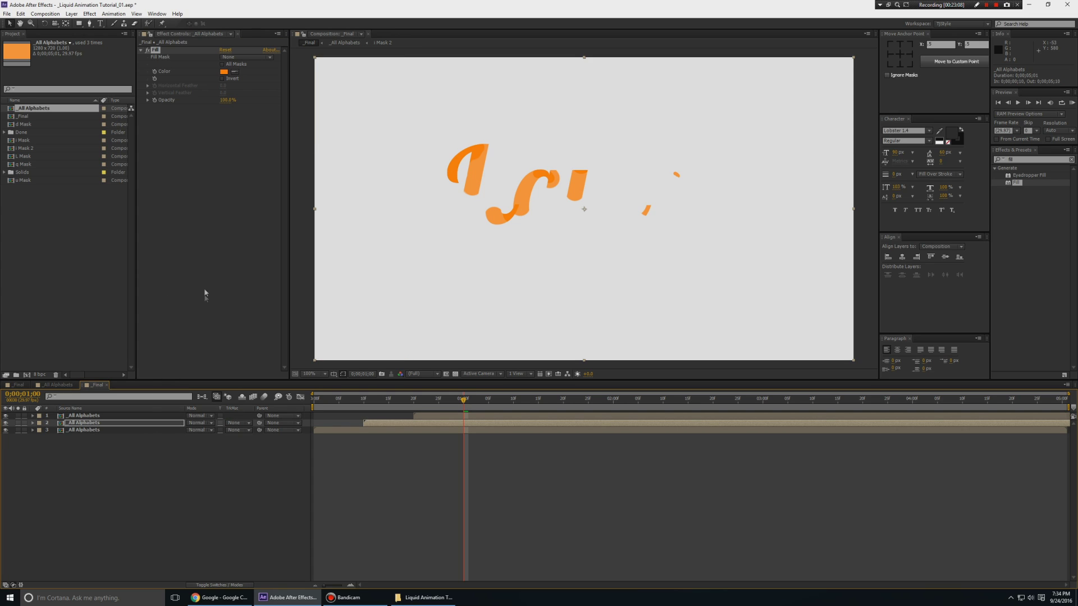
pyautogui.click(224, 72)
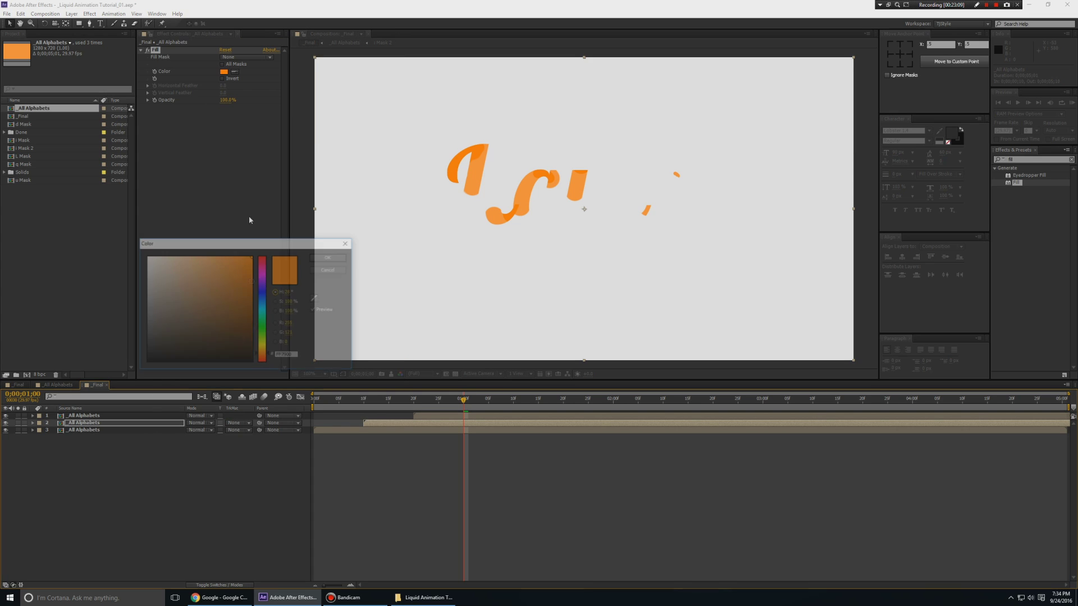
pyautogui.click(265, 358)
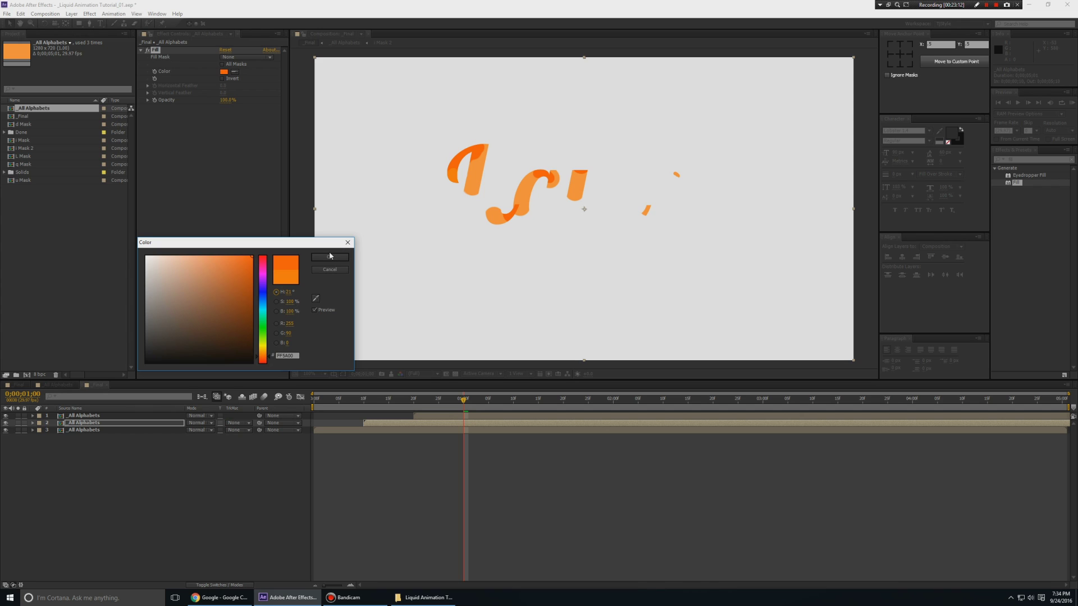
pyautogui.click(330, 257)
# Lighten the bottom layer's Fill to a pale orange with 57% saturation and preview the layered writing animation
pyautogui.click(78, 430)
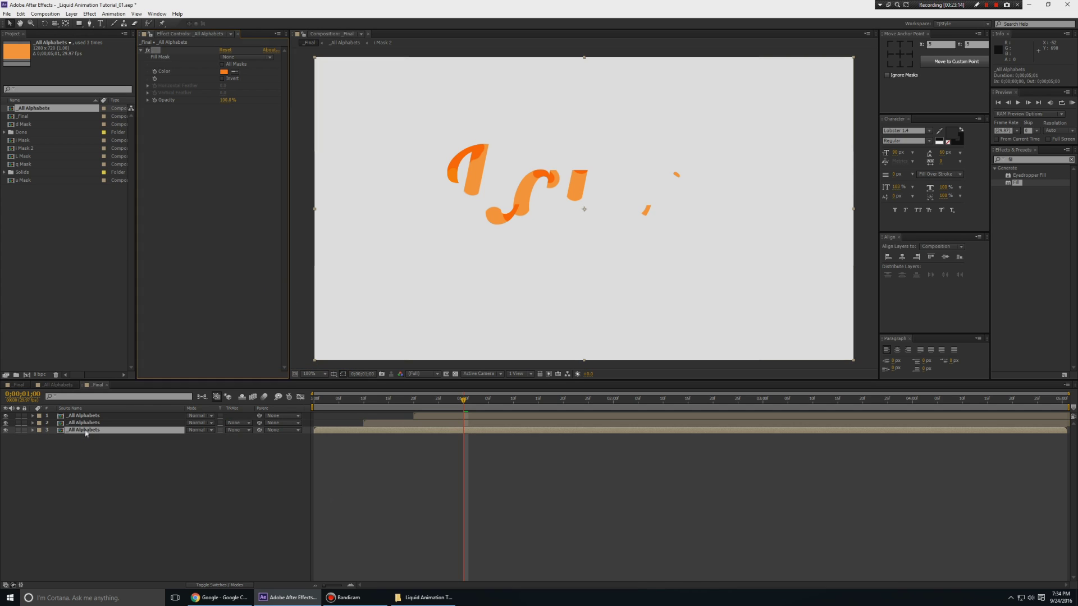
pyautogui.click(224, 71)
pyautogui.moveTo(213, 259); pyautogui.dragTo(206, 243)
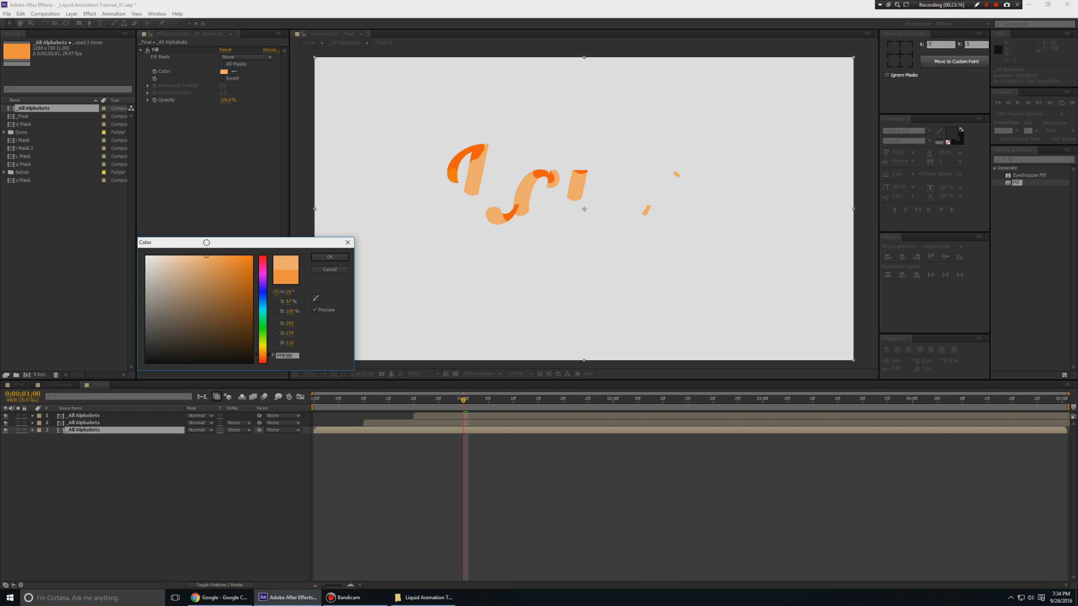
pyautogui.click(336, 259)
pyautogui.click(389, 496)
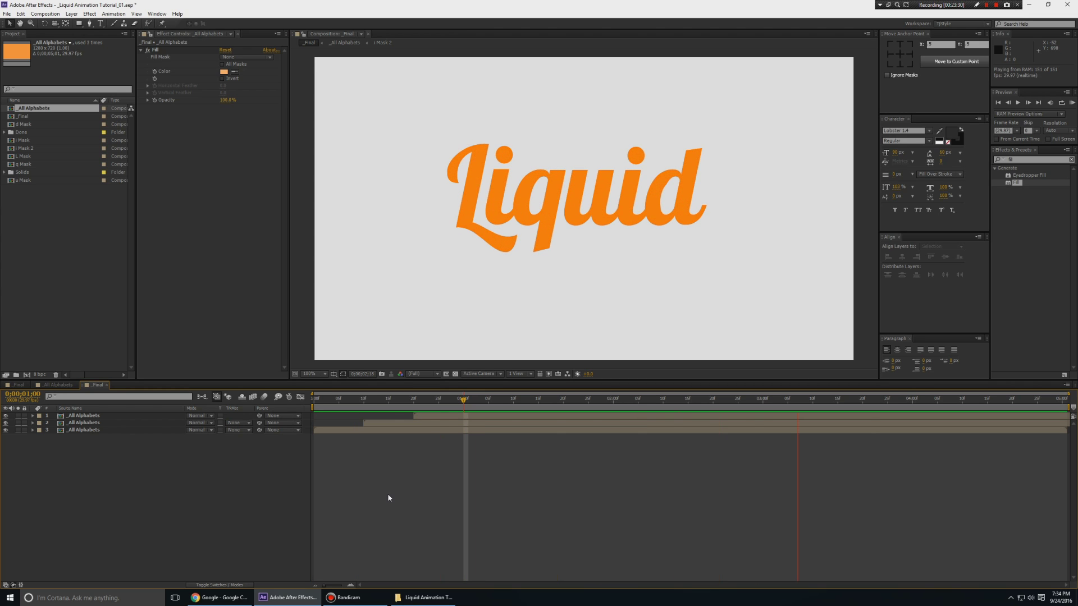
pyautogui.press('space')
# Examine the finished example _Final composition, playing its orange-to-blue transition and checking the effects on its top three All Done layers
pyautogui.click(84, 388)
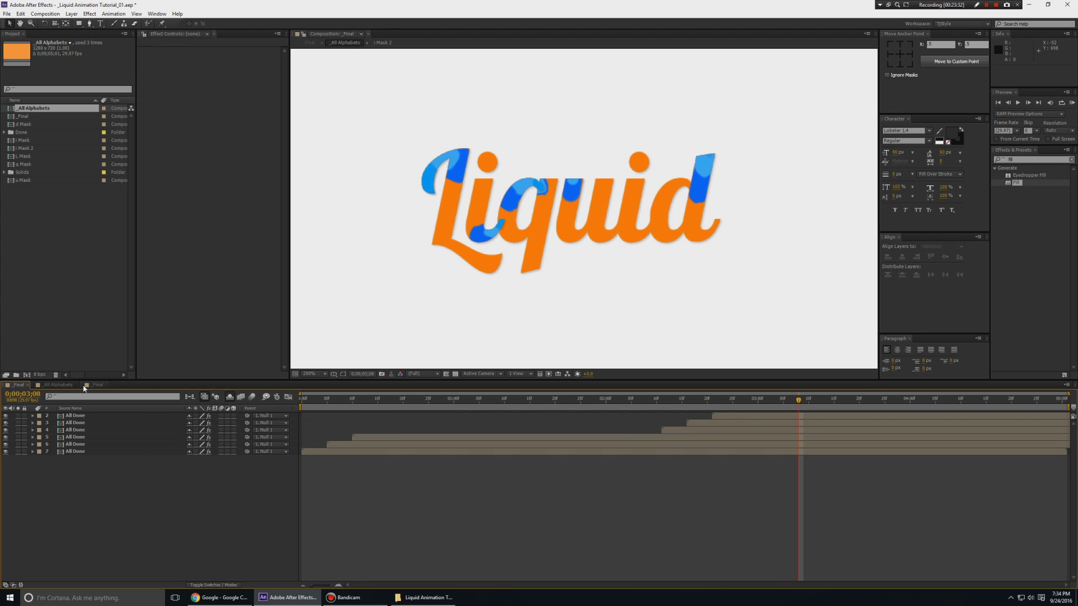
pyautogui.press('space')
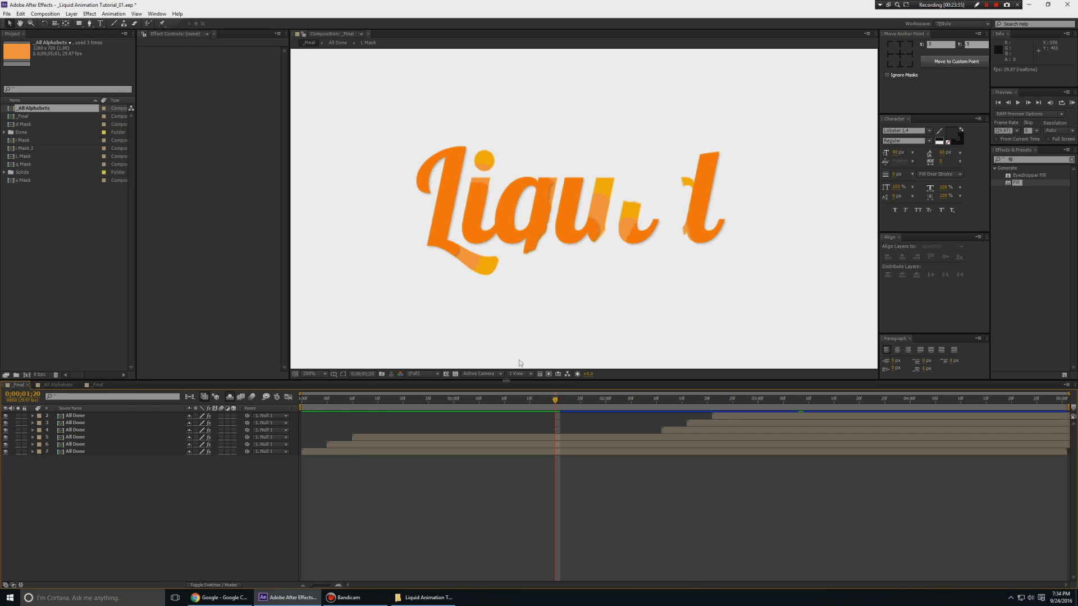
pyautogui.moveTo(552, 402); pyautogui.dragTo(784, 417)
pyautogui.click(705, 430)
pyautogui.keyDown('shift'); pyautogui.click(729, 417); pyautogui.keyUp('shift')
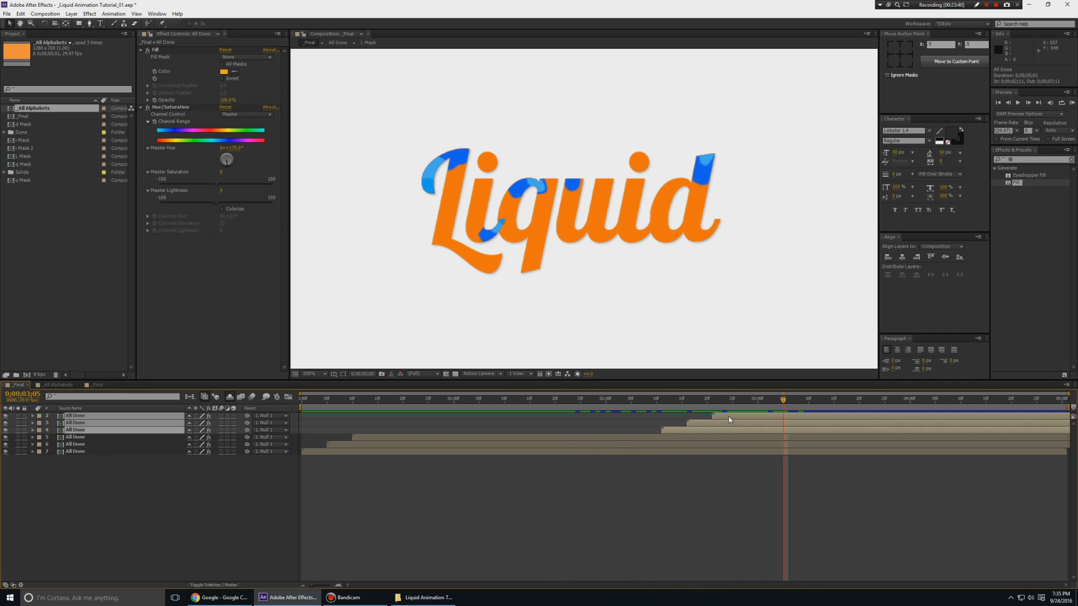
pyautogui.click(708, 400)
pyautogui.press('space')
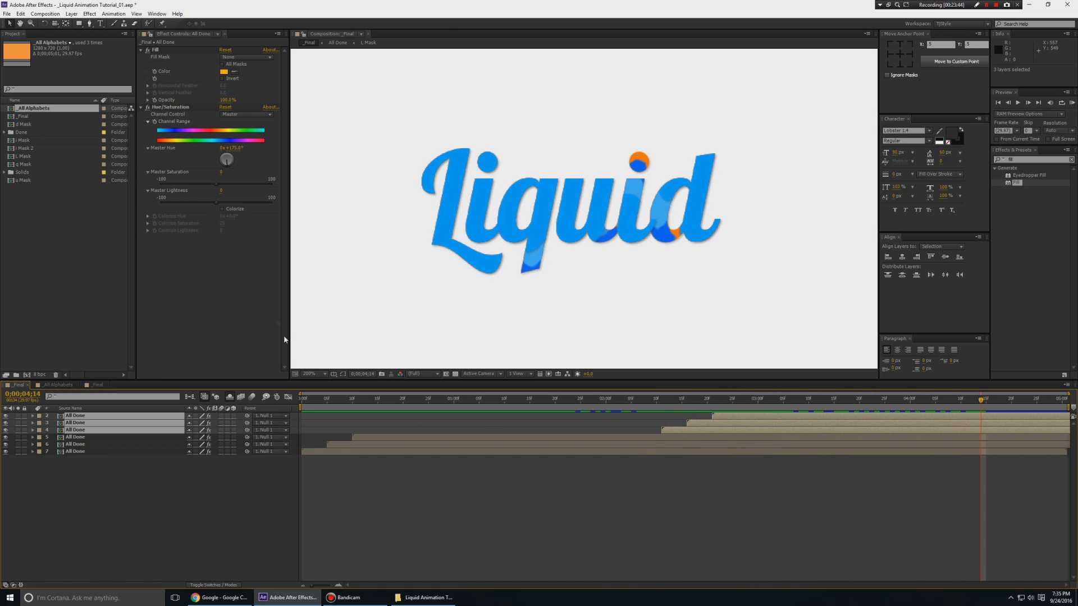
# Return to the new _Final composition and add an adjustment layer above the three _All Alphabets layers
pyautogui.click(97, 386)
pyautogui.rightClick(141, 511)
pyautogui.moveTo(236, 421)
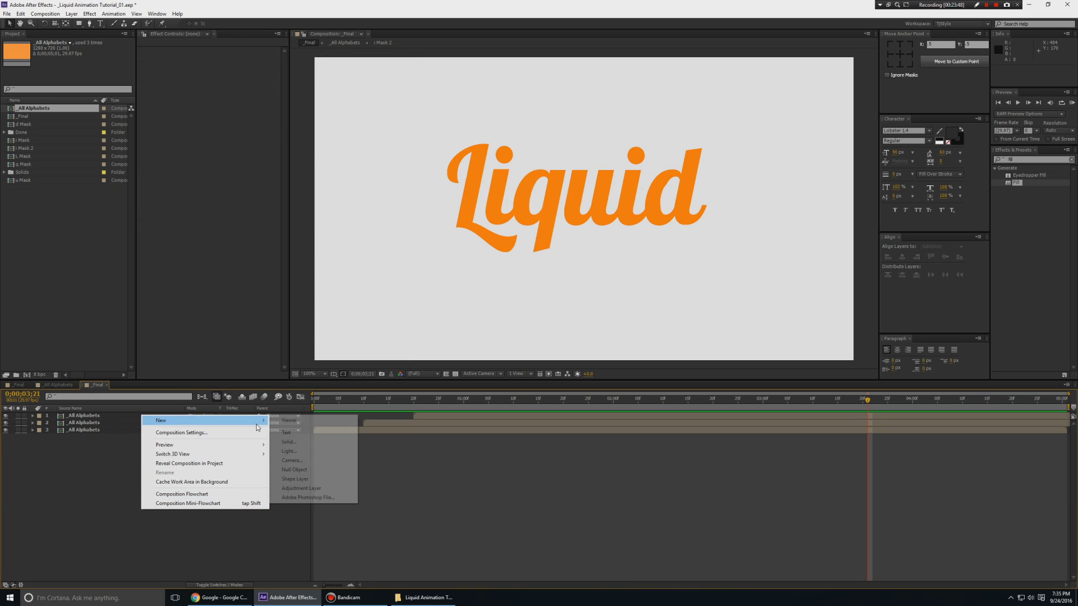
pyautogui.click(301, 488)
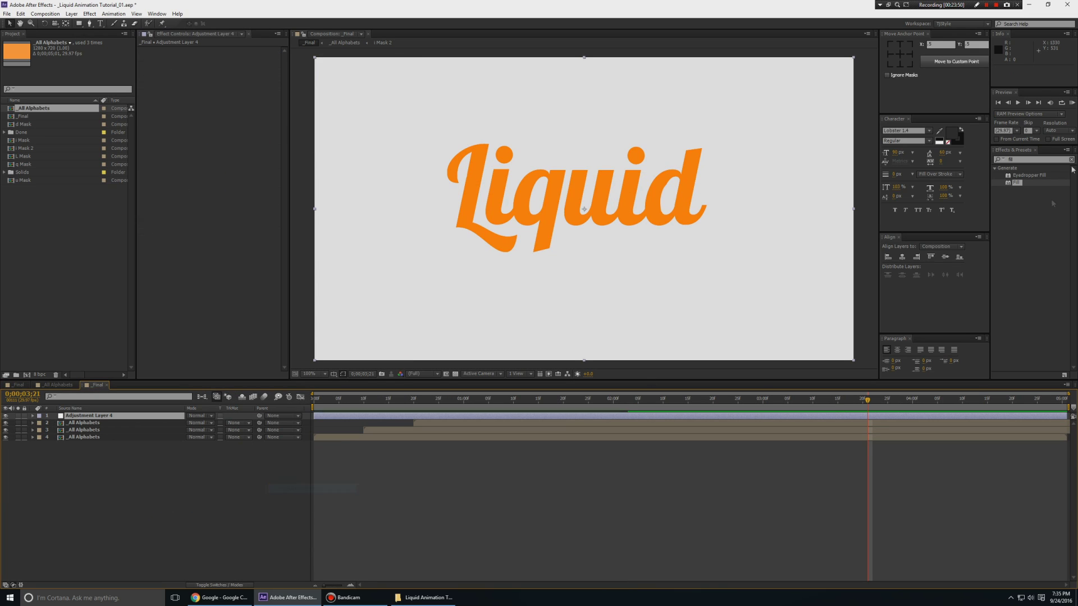
# Apply Hue/Saturation to the adjustment layer and, at 0;00;01;10, shift the Master Hue until the letters turn purple
pyautogui.click(1033, 159)
pyautogui.write('hue')
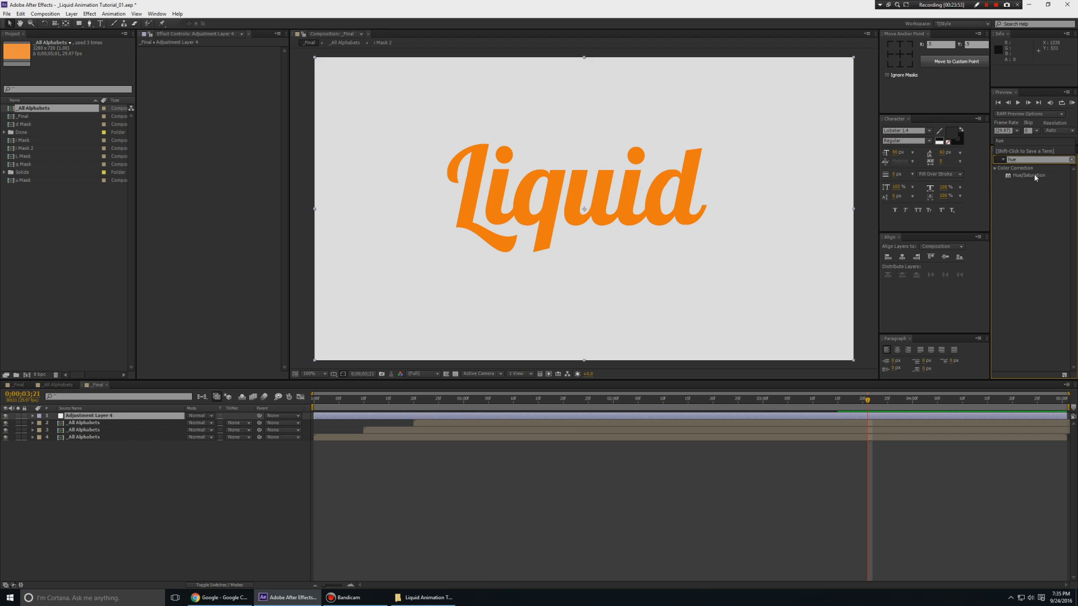
pyautogui.doubleClick(1030, 176)
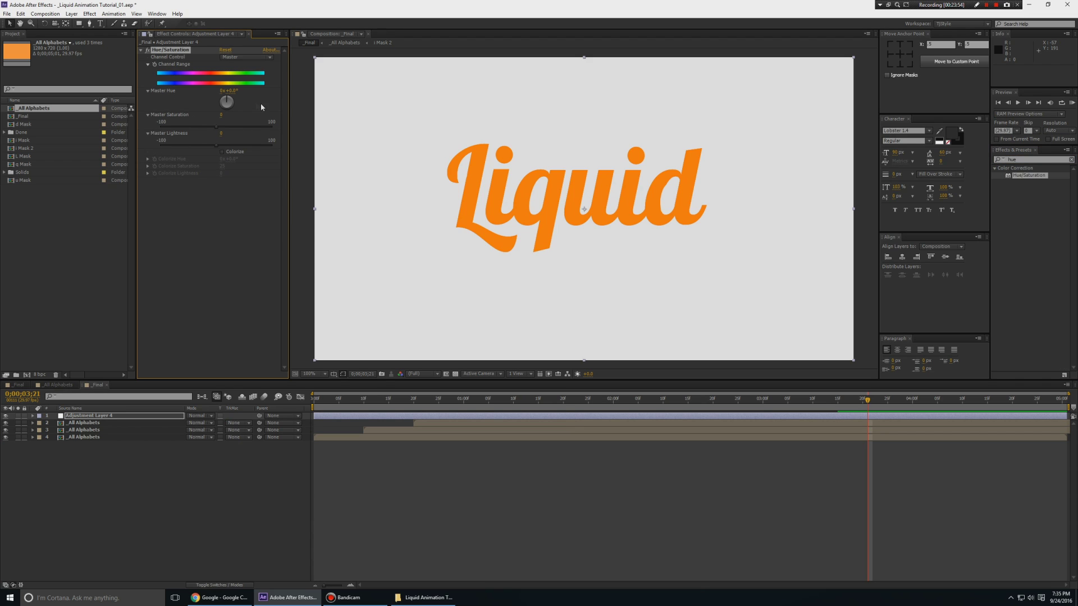
pyautogui.moveTo(423, 395); pyautogui.dragTo(513, 399)
pyautogui.moveTo(241, 90); pyautogui.dragTo(271, 89)
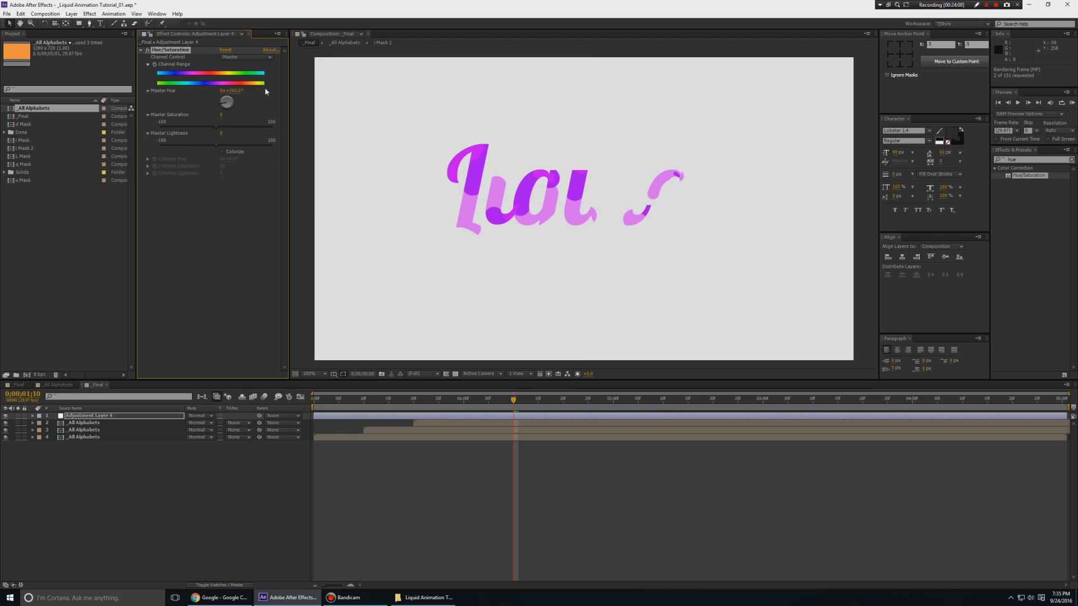